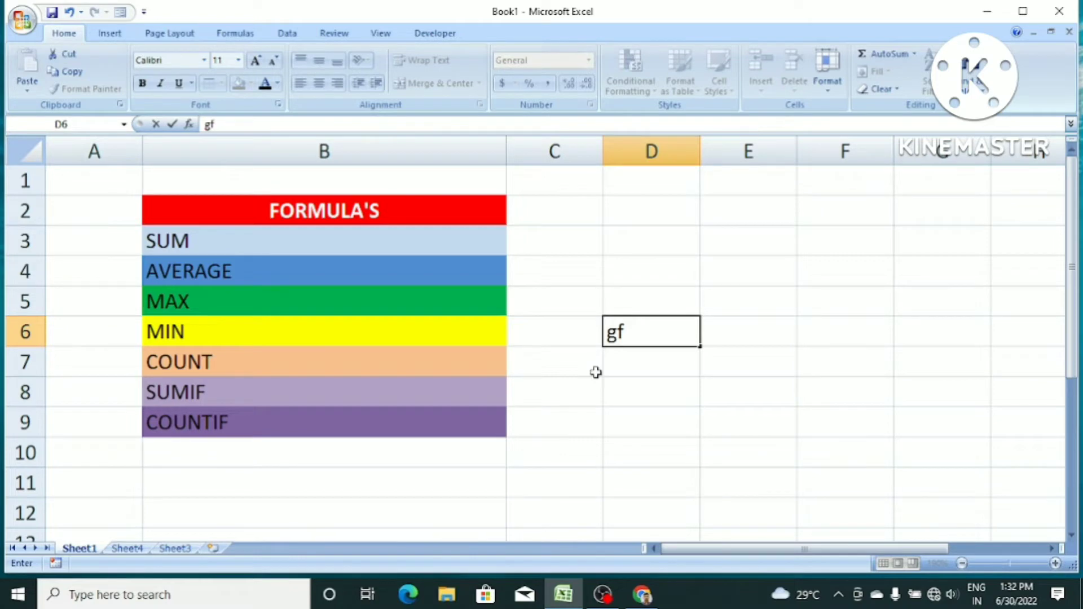
- Erase the stray text being entered in cell D6 of Sheet1 and open Sheet4
key(BackSpace)
key(BackSpace)
click(127, 549)
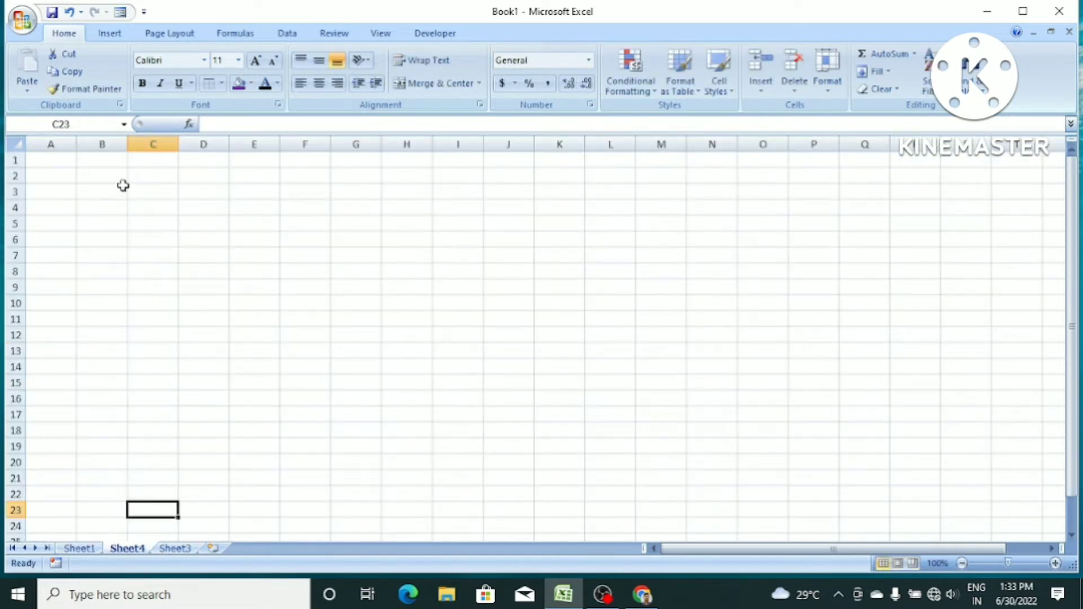
- Enter the column headers SLNO, YEAR and MONTH in cells A2, B2 and C2
click(61, 187)
click(26, 173)
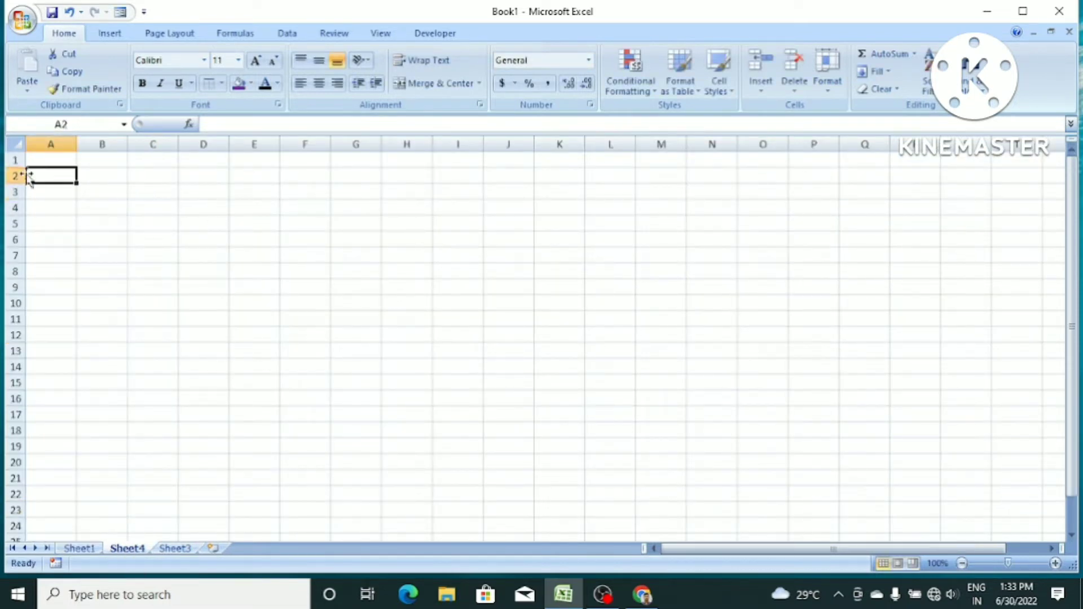
text(SL)
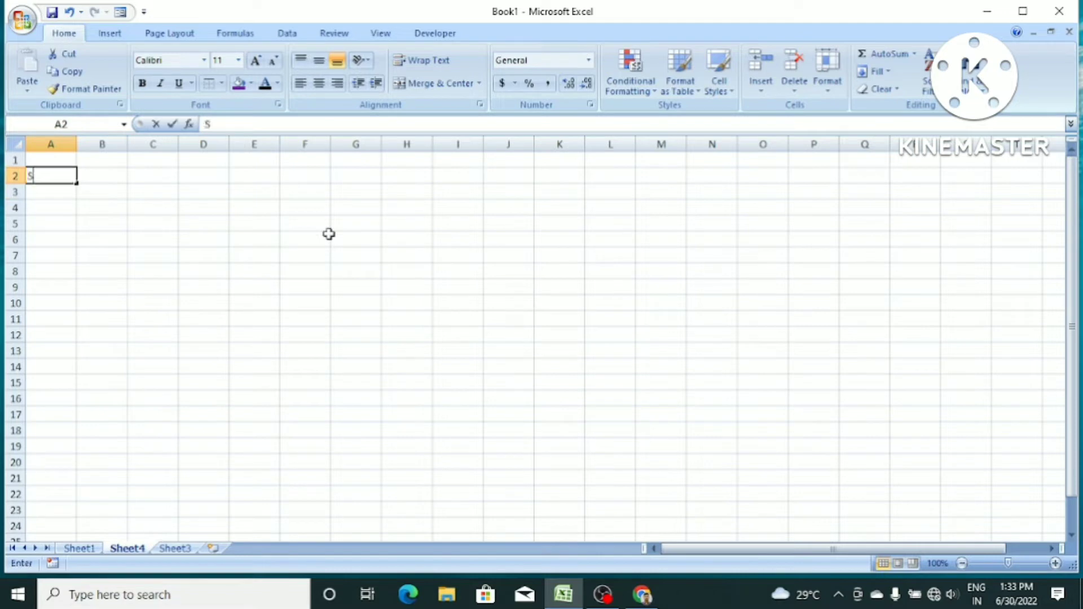
key(BackSpace)
text(LNO)
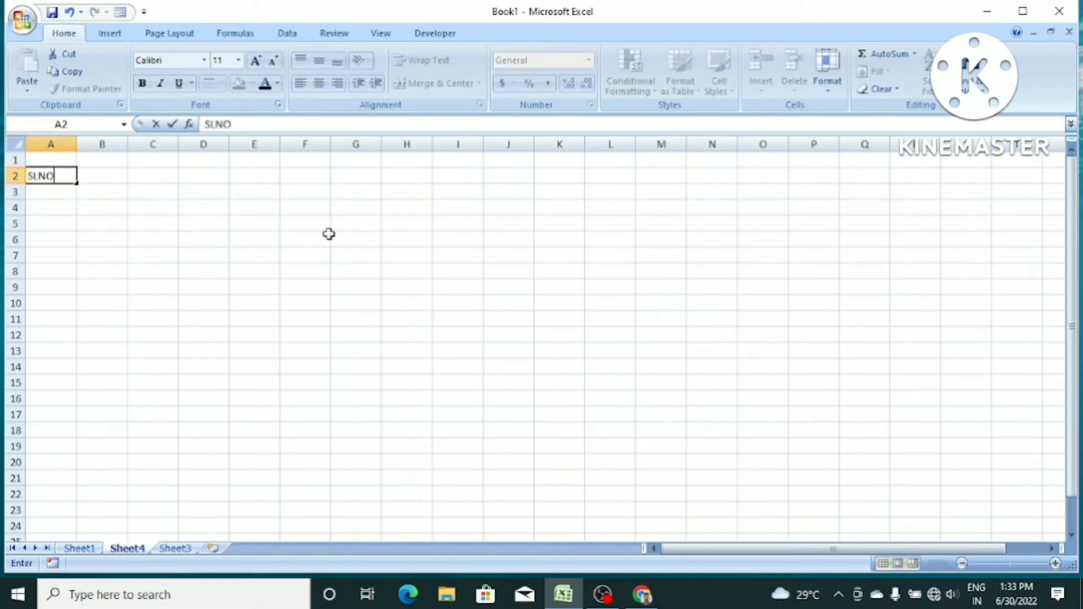
key(Tab)
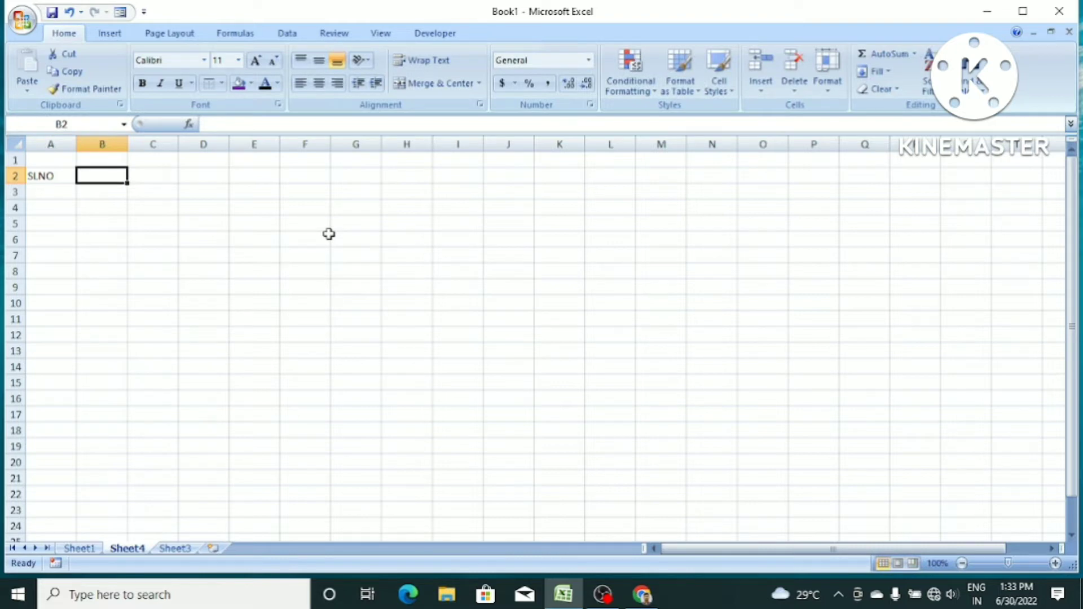
text(YEAR)
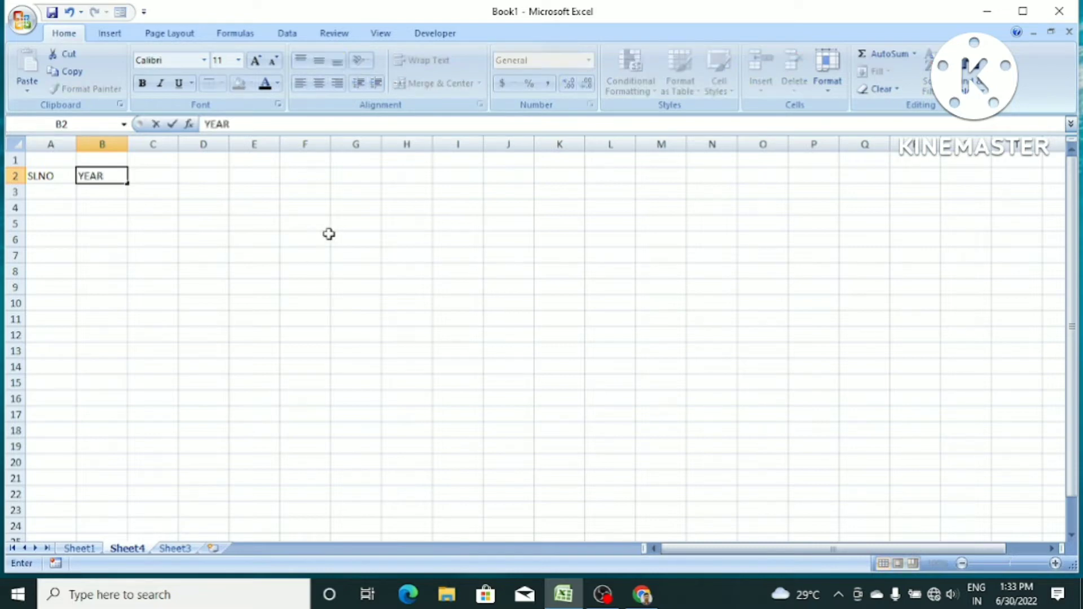
key(Tab)
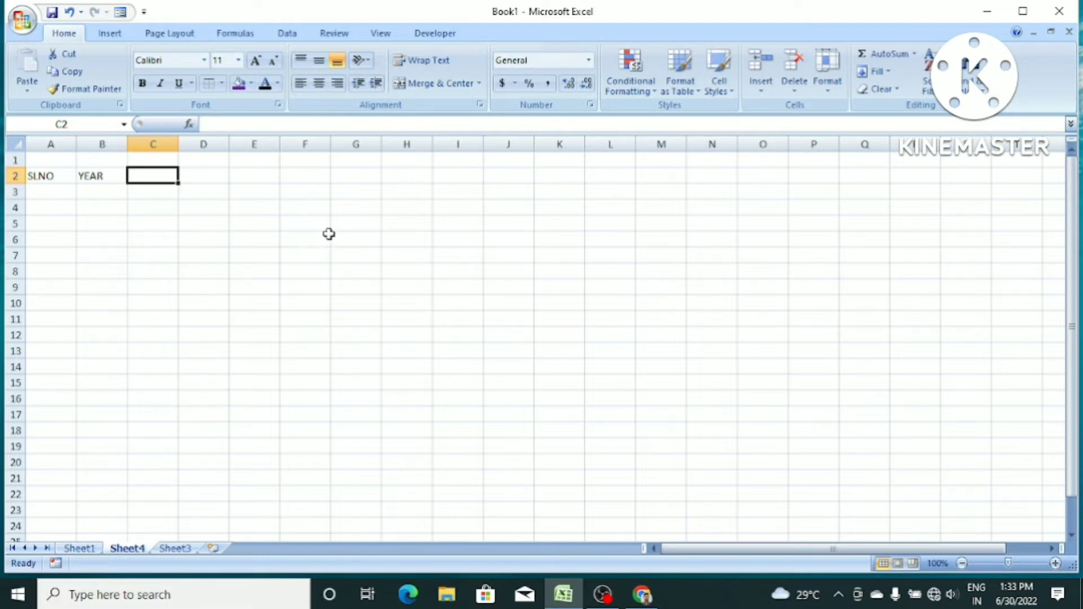
text(MONTY)
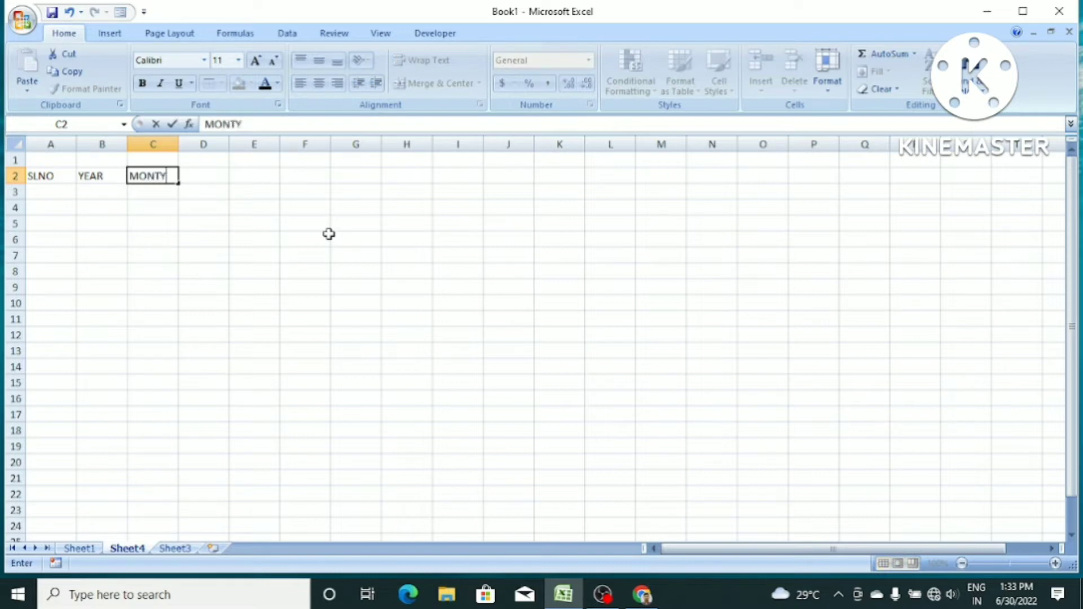
key(BackSpace)
text(H)
click(329, 228)
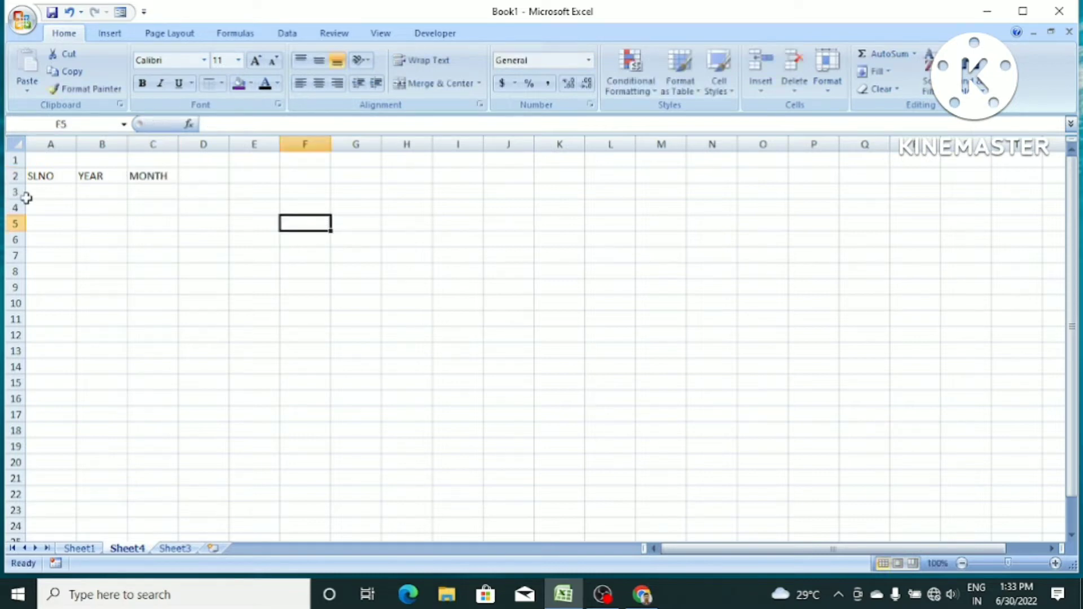
- Number the rows under SLNO from 1 to 5 in cells A3 to A7, extending the series from the first values
click(42, 189)
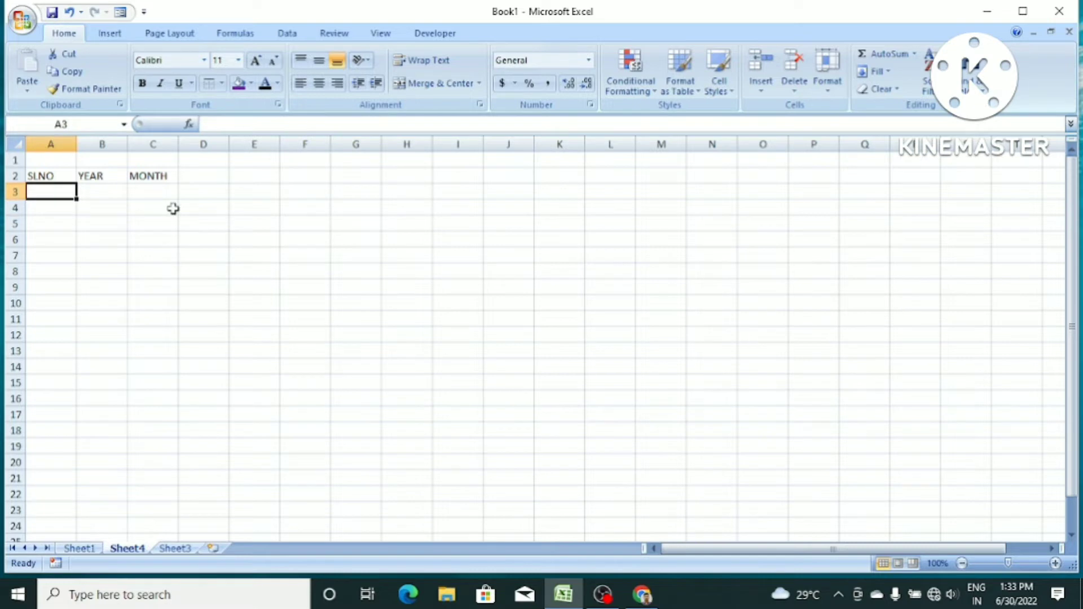
text(1)
key(Return)
text(2)
click(192, 242)
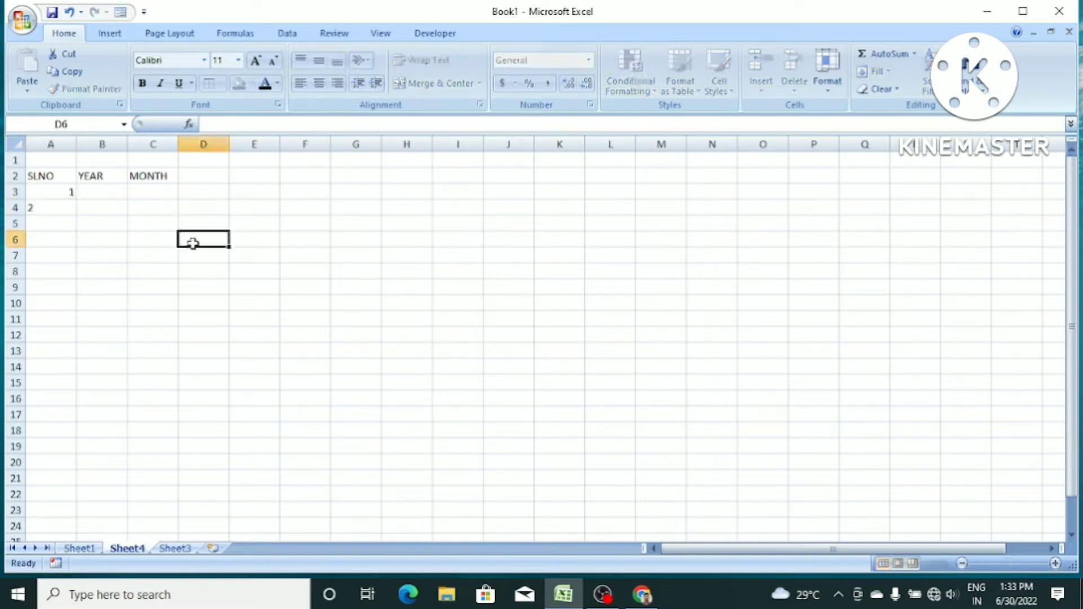
drag(70, 194, 78, 269)
click(172, 270)
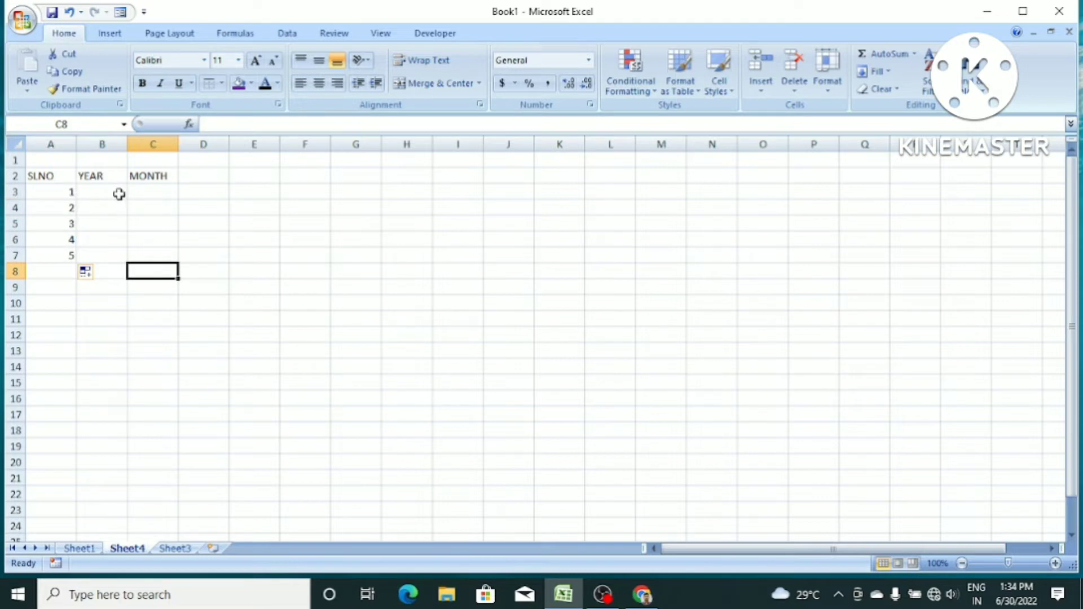
- Enter 2022 in cell B3 under YEAR and copy it down to B7
click(201, 218)
click(114, 191)
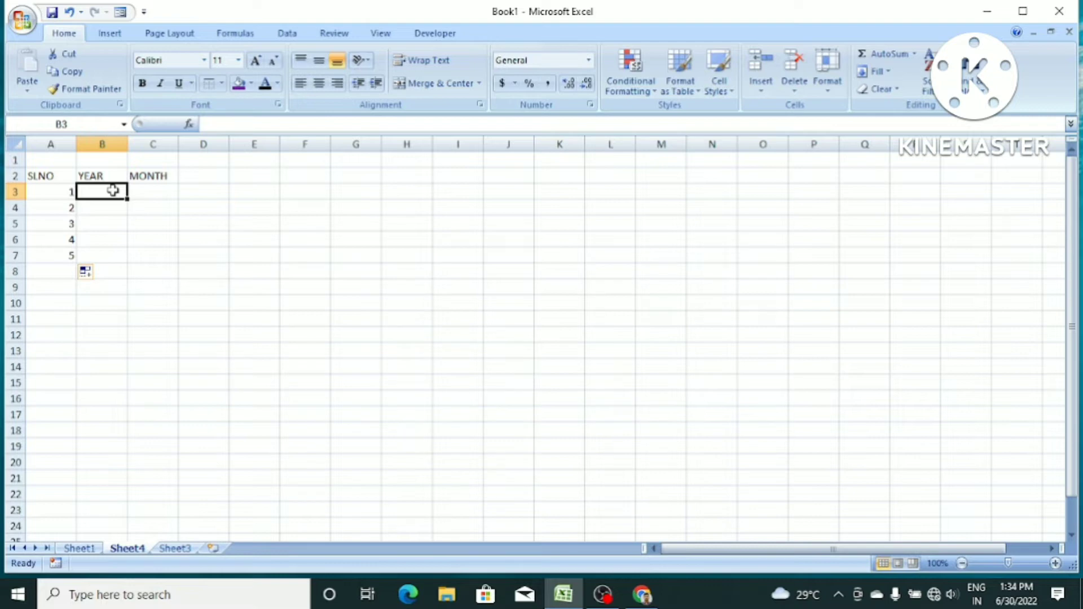
text(2022)
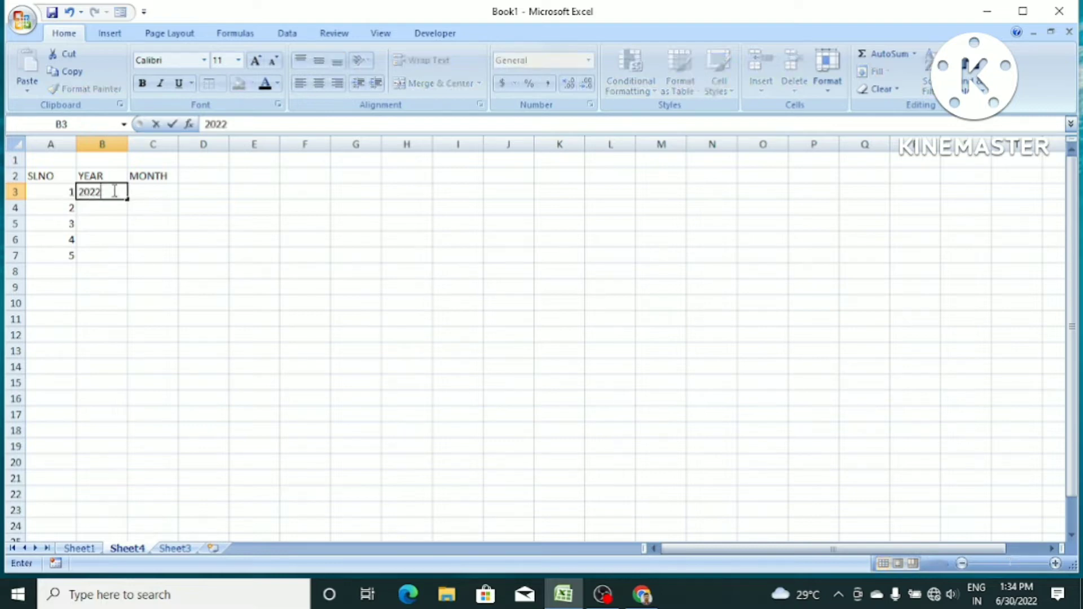
key(Return)
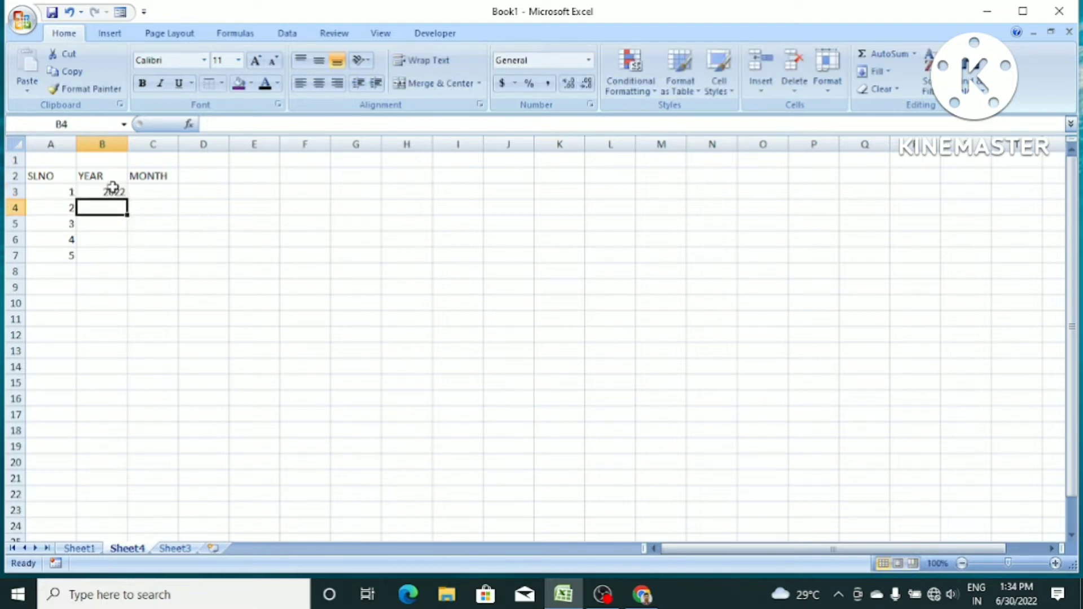
click(115, 192)
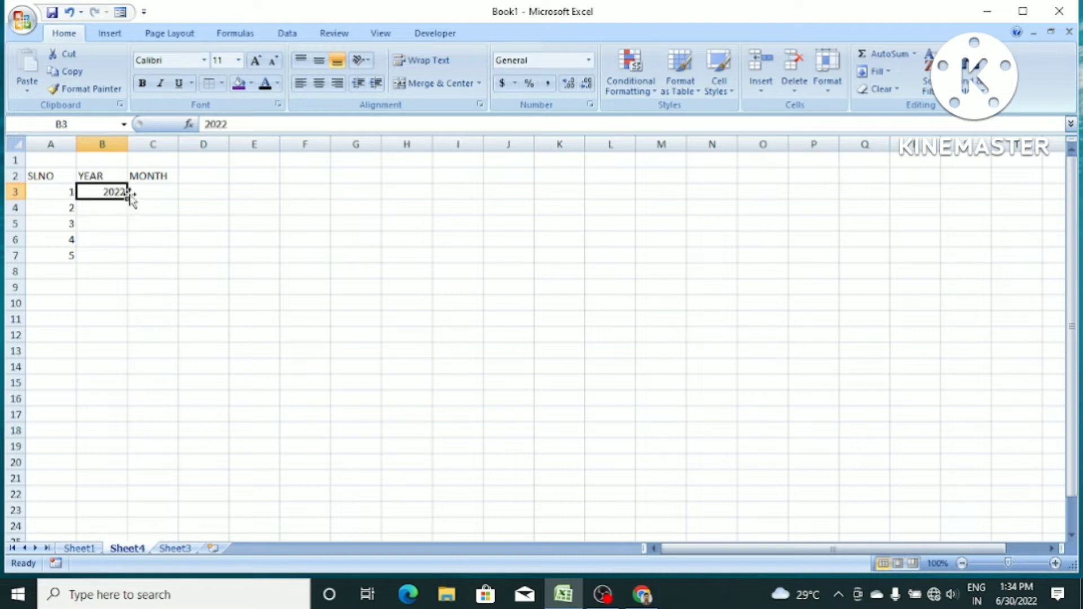
drag(128, 197, 127, 262)
click(209, 226)
- Enter AUG in cell C3 under MONTH and fill it down to C7
click(162, 180)
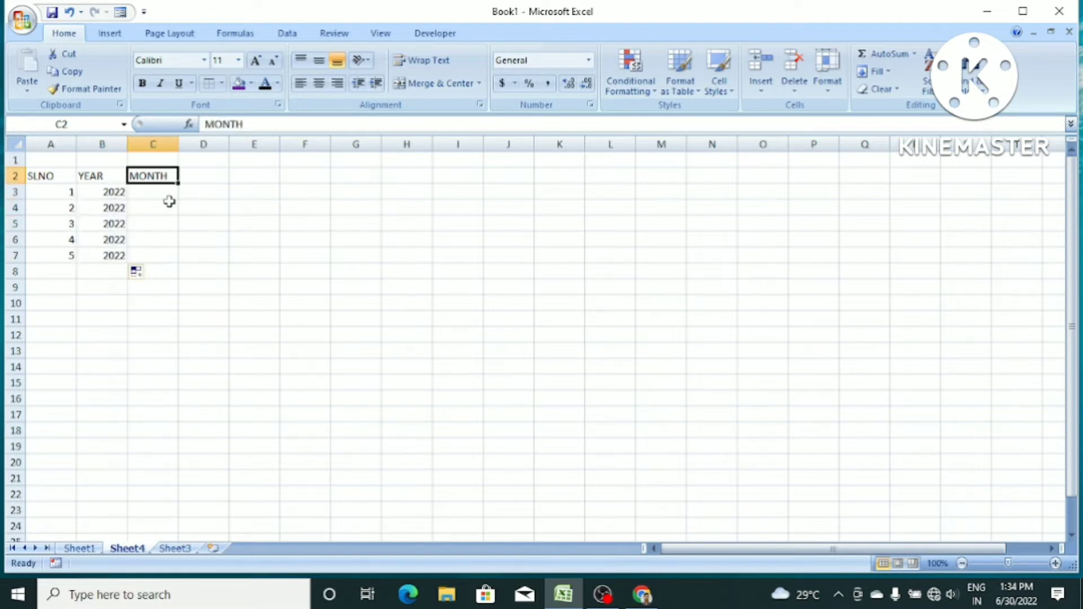
click(145, 192)
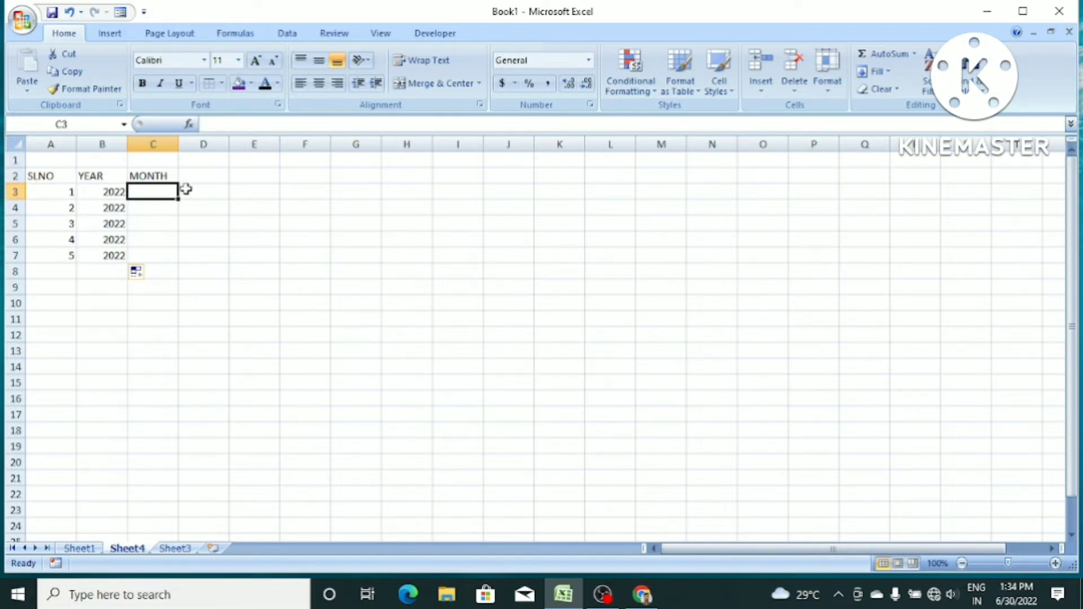
text(AUG)
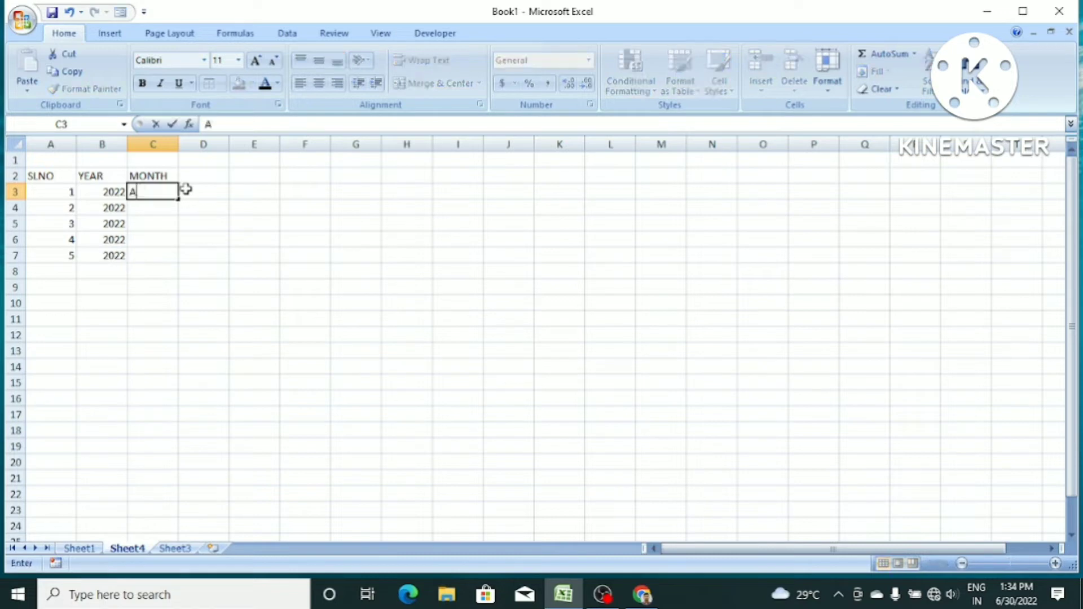
click(213, 241)
drag(159, 191, 165, 259)
key(ctrl+d)
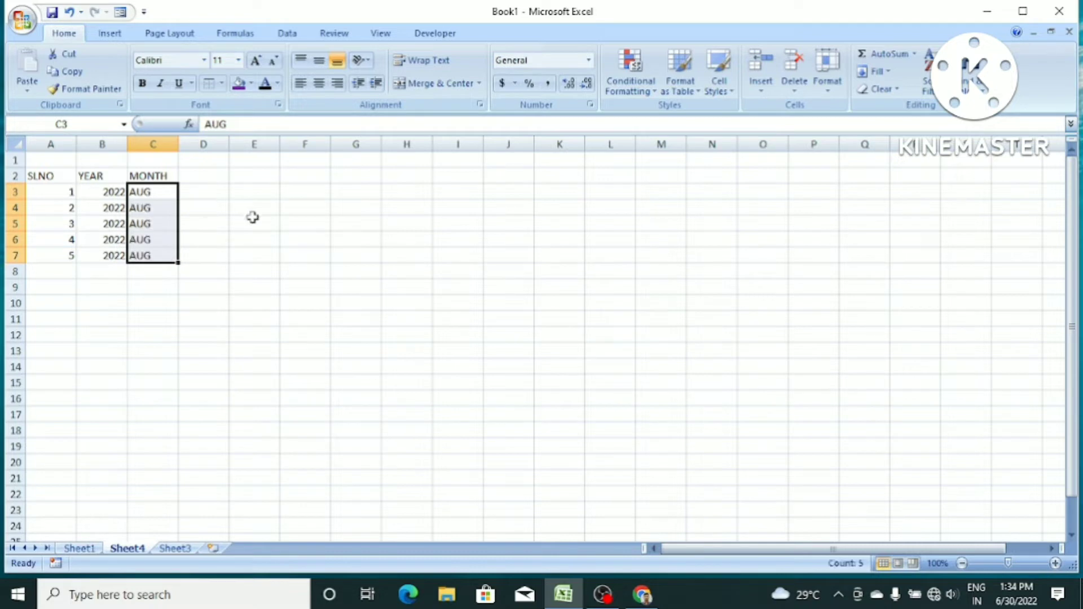
click(251, 218)
- Add the header PRODUCT ID in cell D2 and widen column D to about 13.57
click(212, 176)
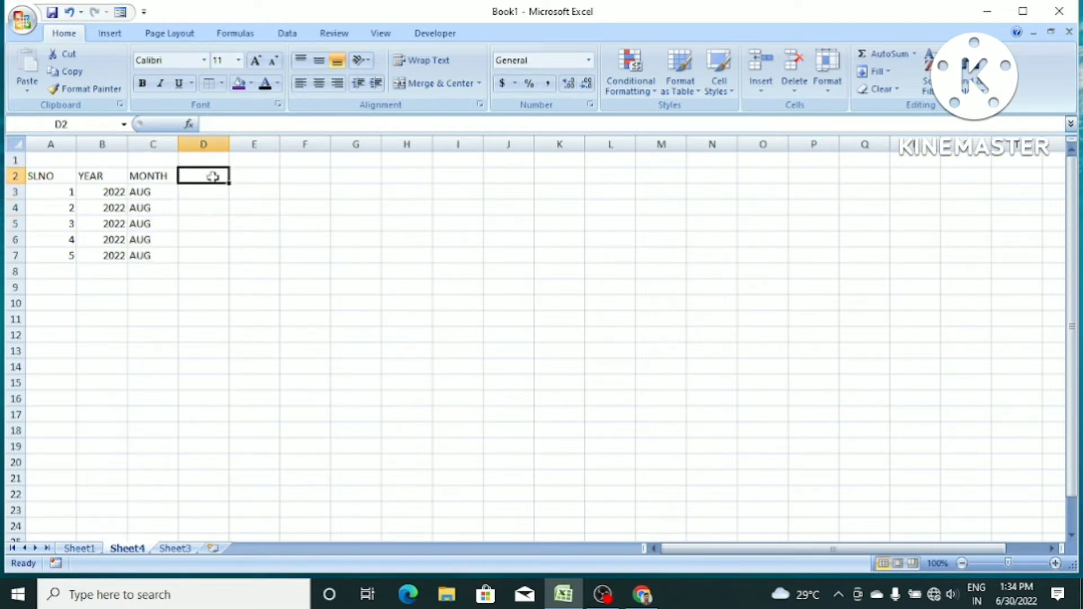
text(P)
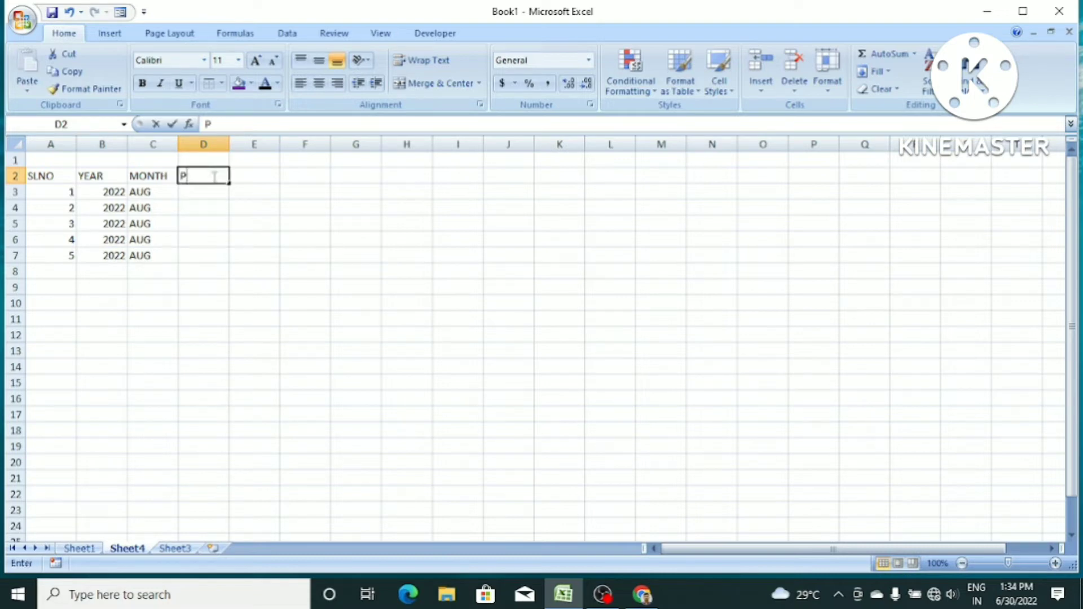
text(RO)
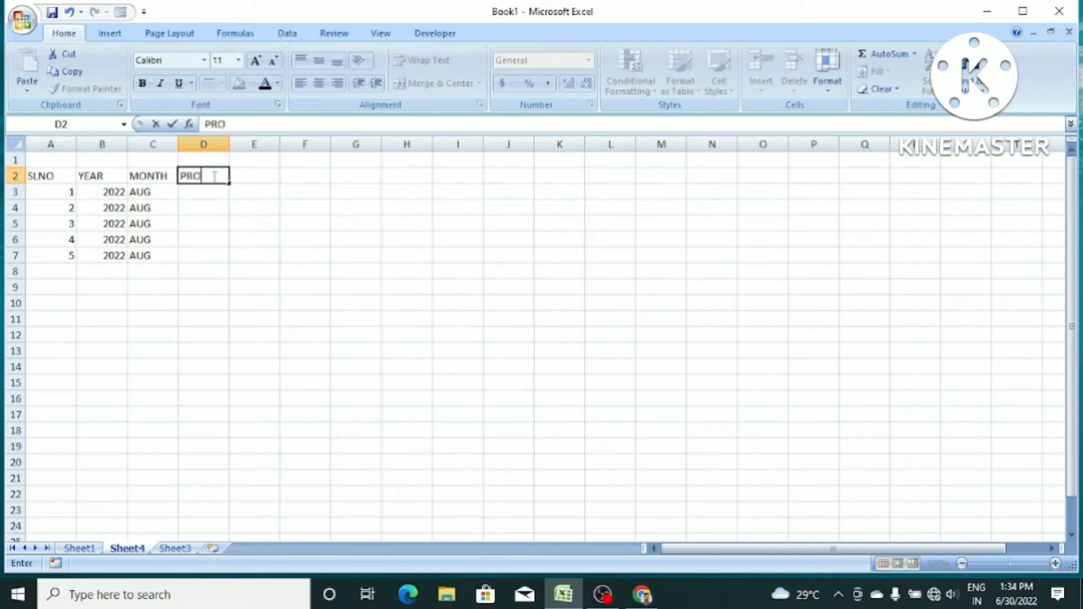
text(DUCT ID)
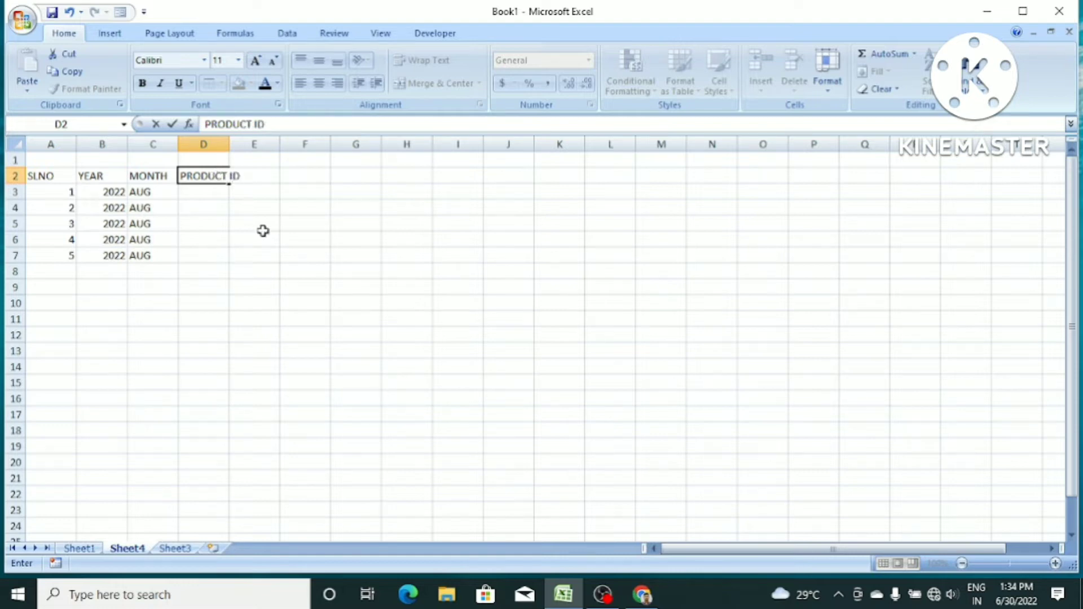
click(264, 206)
drag(228, 144, 257, 143)
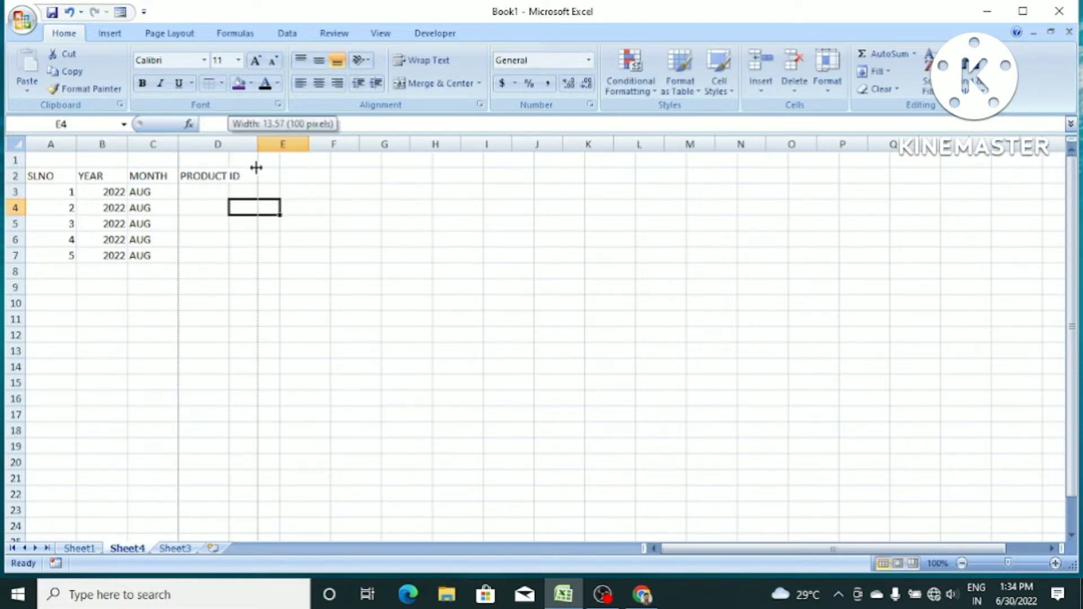
click(336, 219)
- Add the headers PRODUCT in cell E2 and PPA in cell F2
click(285, 178)
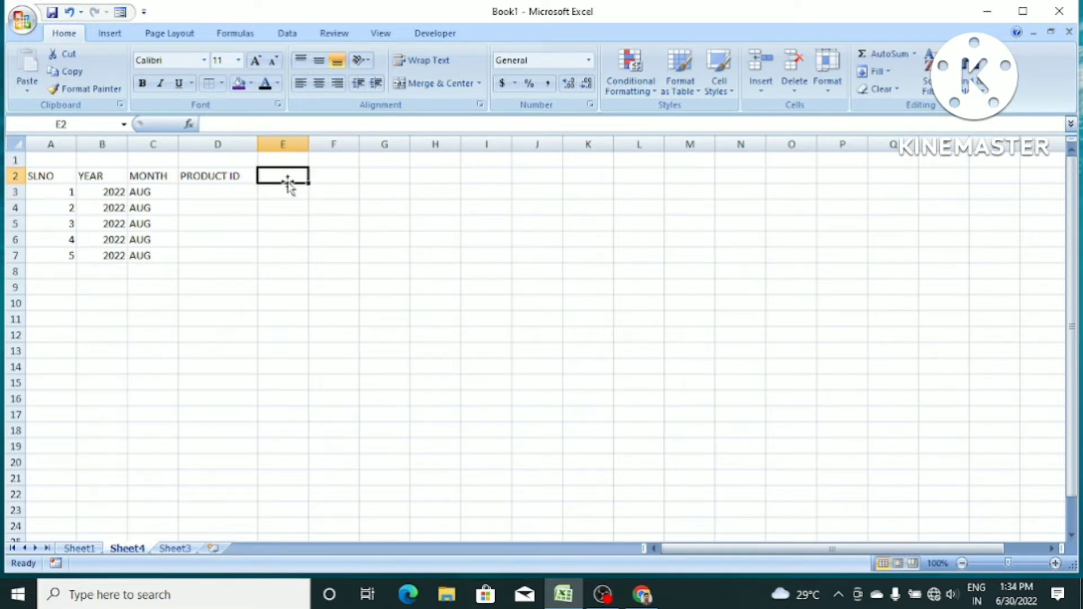
text(PRODU)
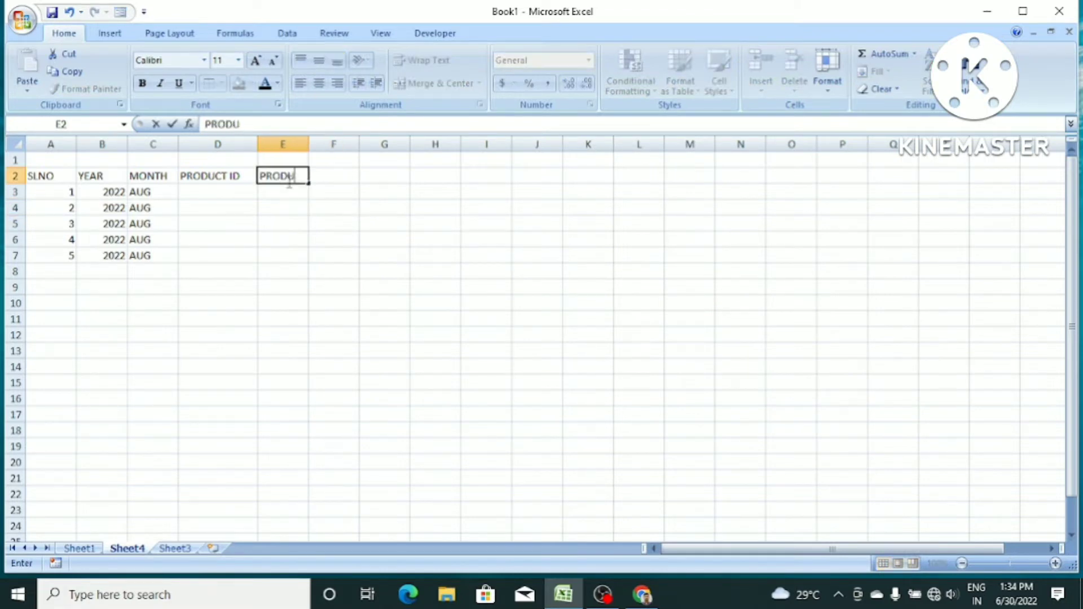
text(CT)
key(Tab)
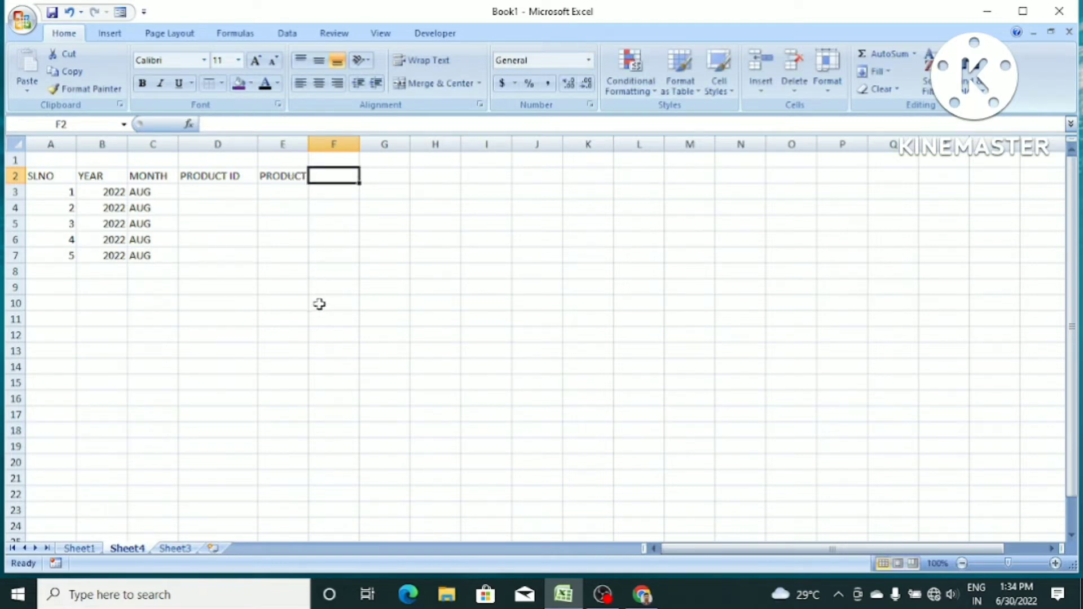
click(372, 223)
click(341, 172)
click(377, 187)
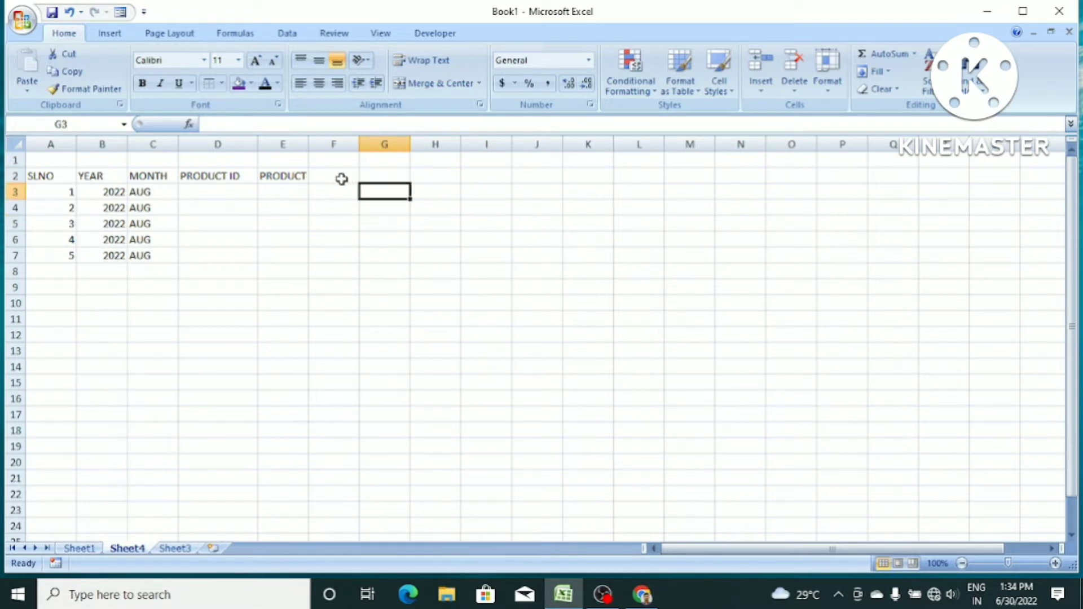
click(342, 179)
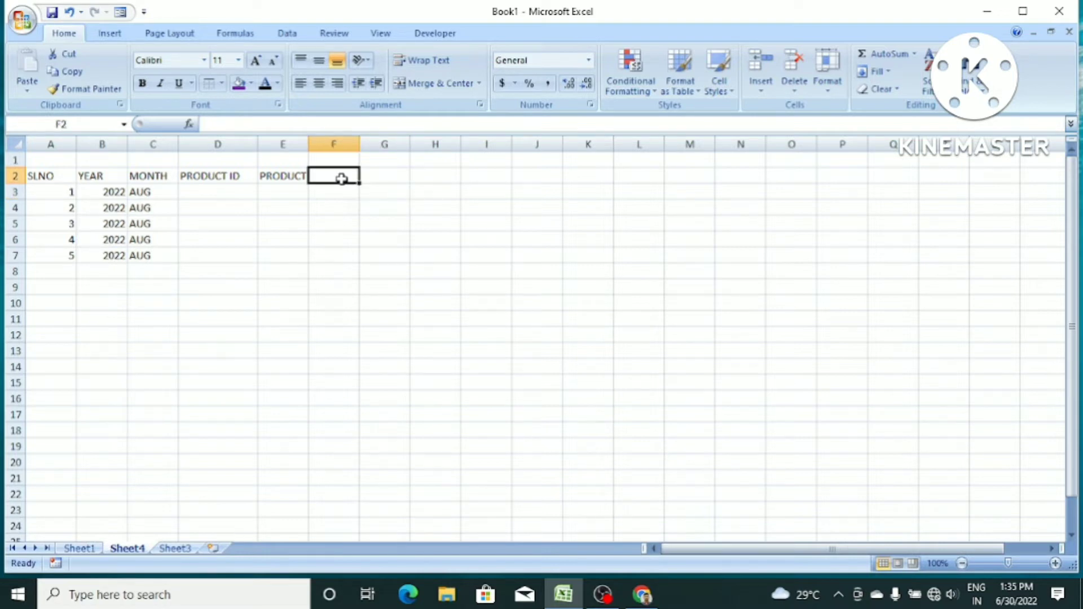
text(PPA)
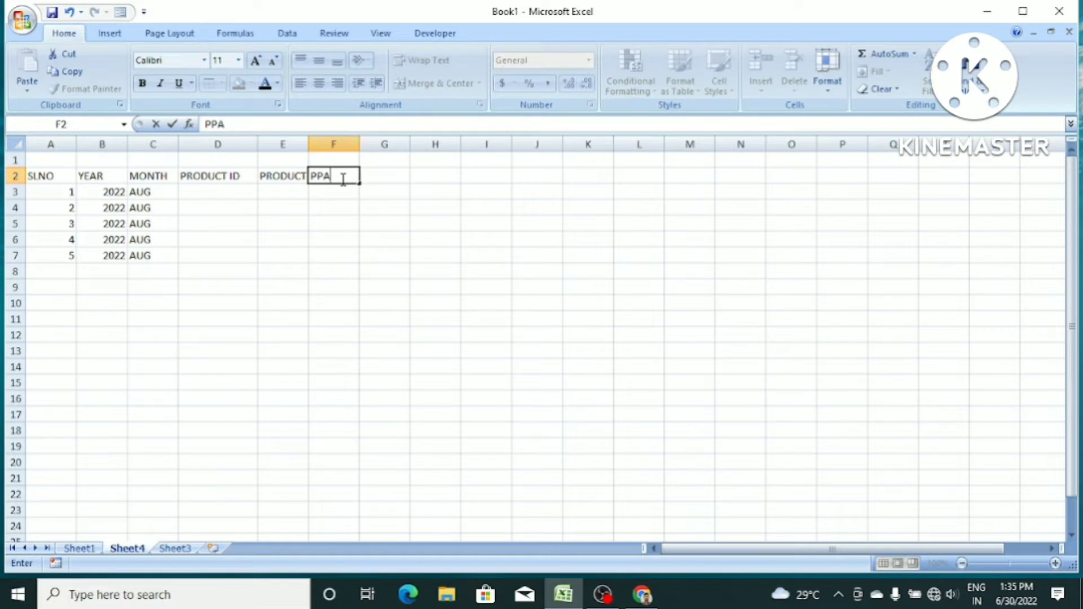
click(393, 269)
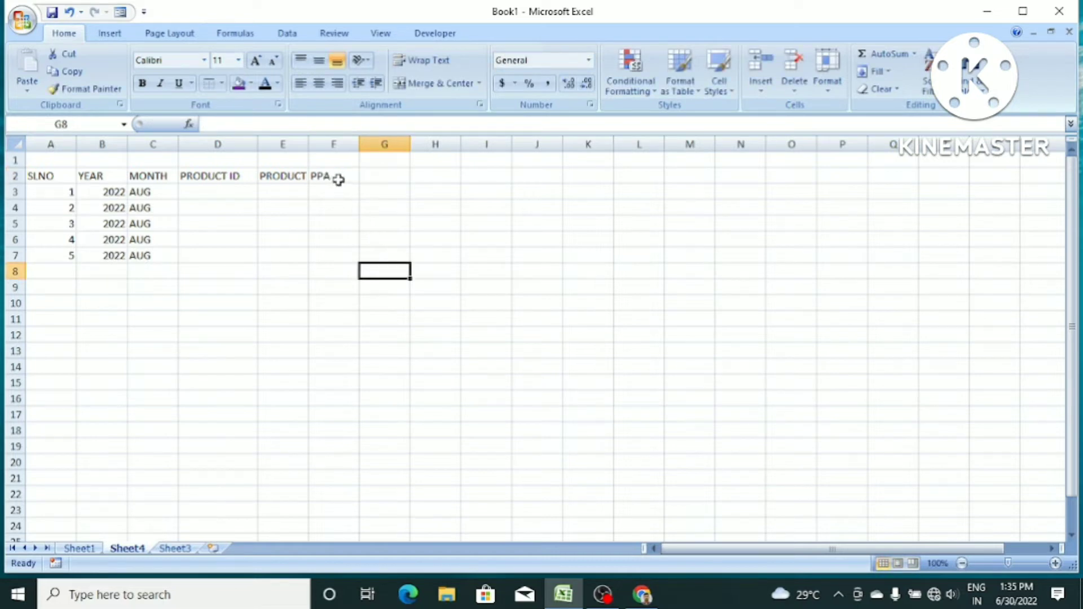
- Enter the product ID KM023 in cell D3 for the first row
click(218, 191)
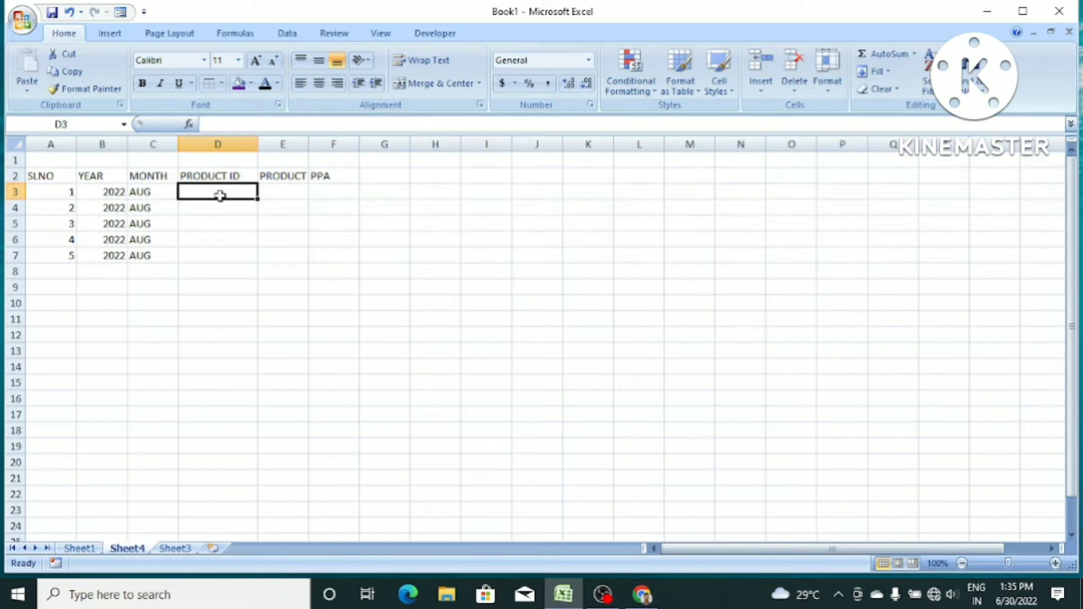
text(K)
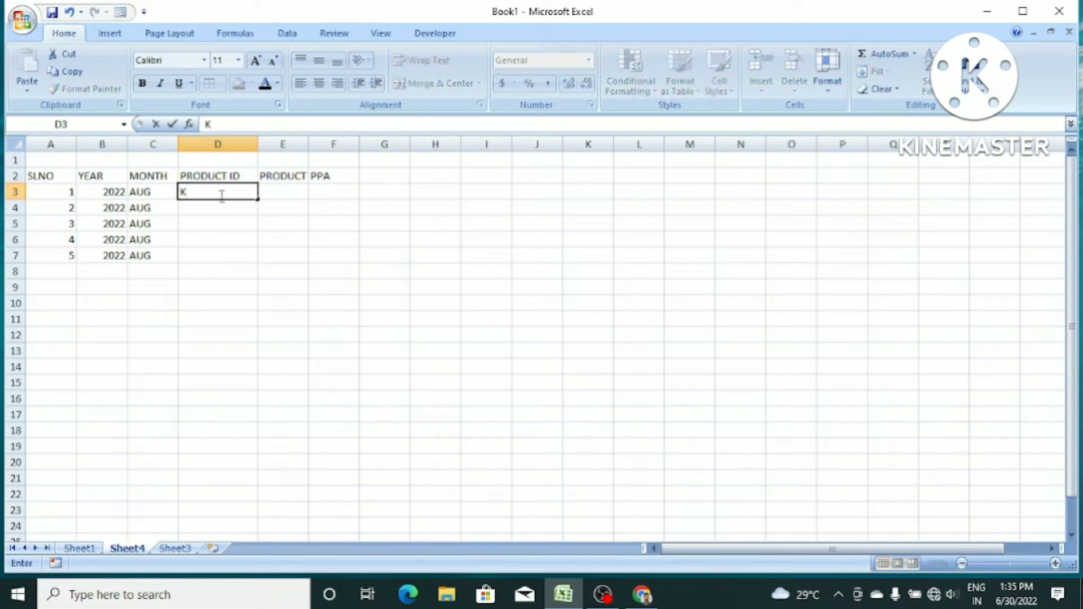
text(M023)
click(214, 211)
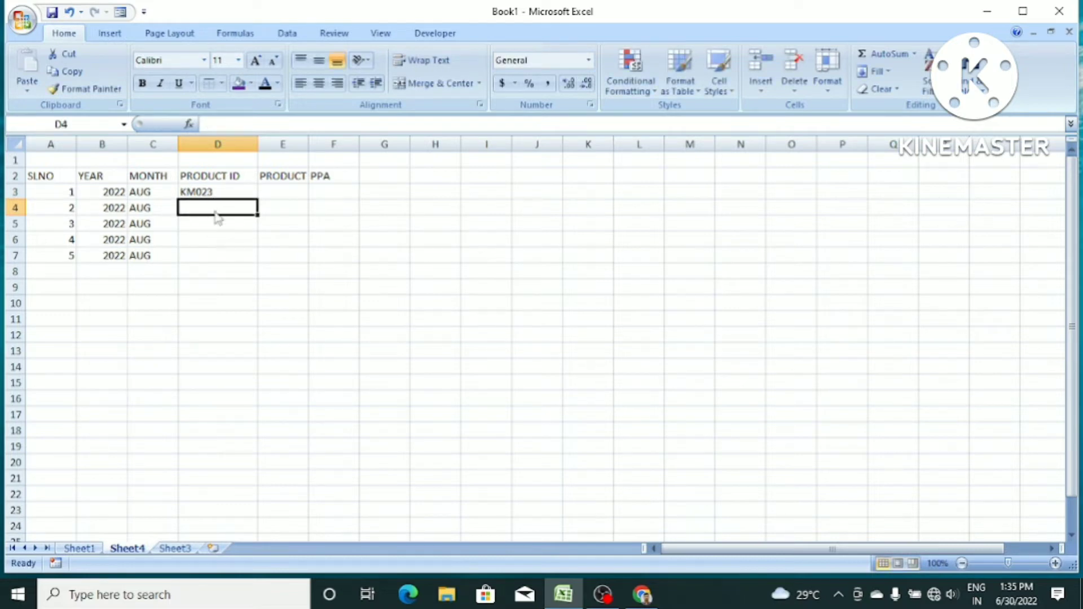
- Enter the product IDs AU4578, TR4587, JU4578 and HP4585 in cells D4 to D7
text(AU4578)
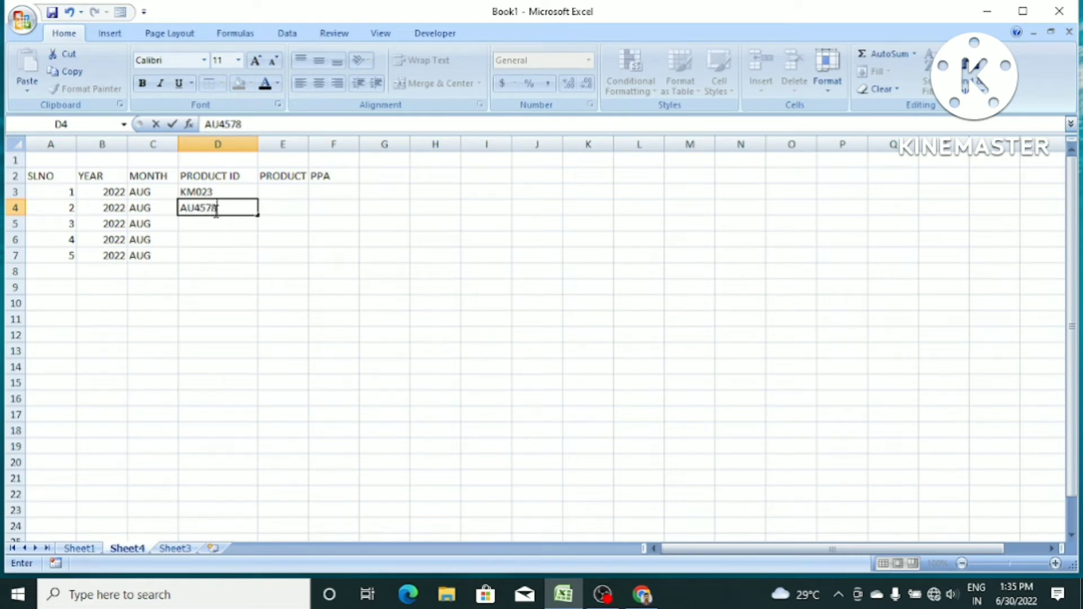
key(Return)
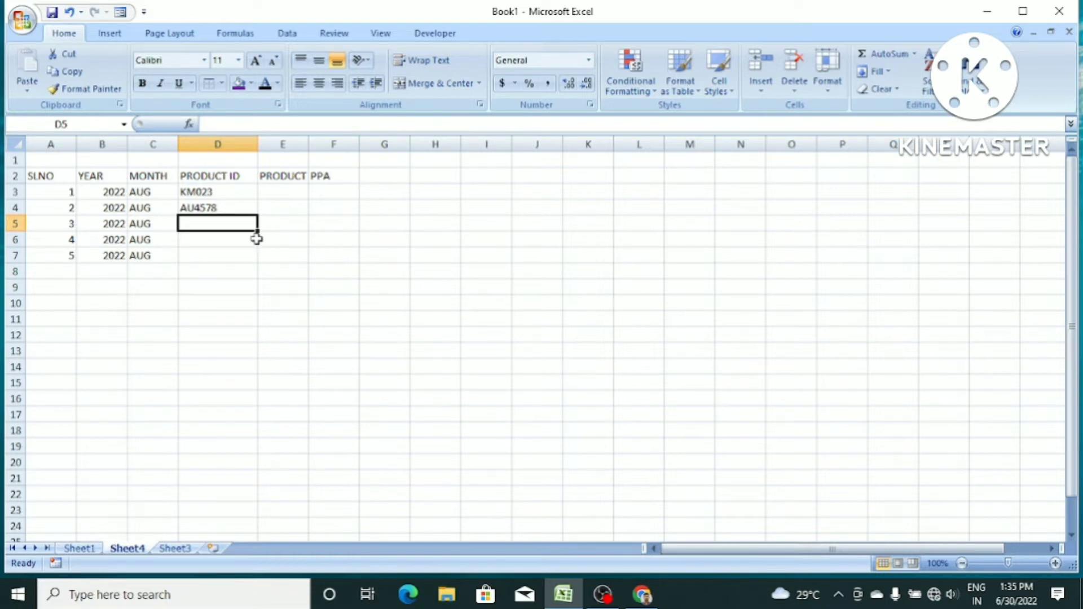
text(T)
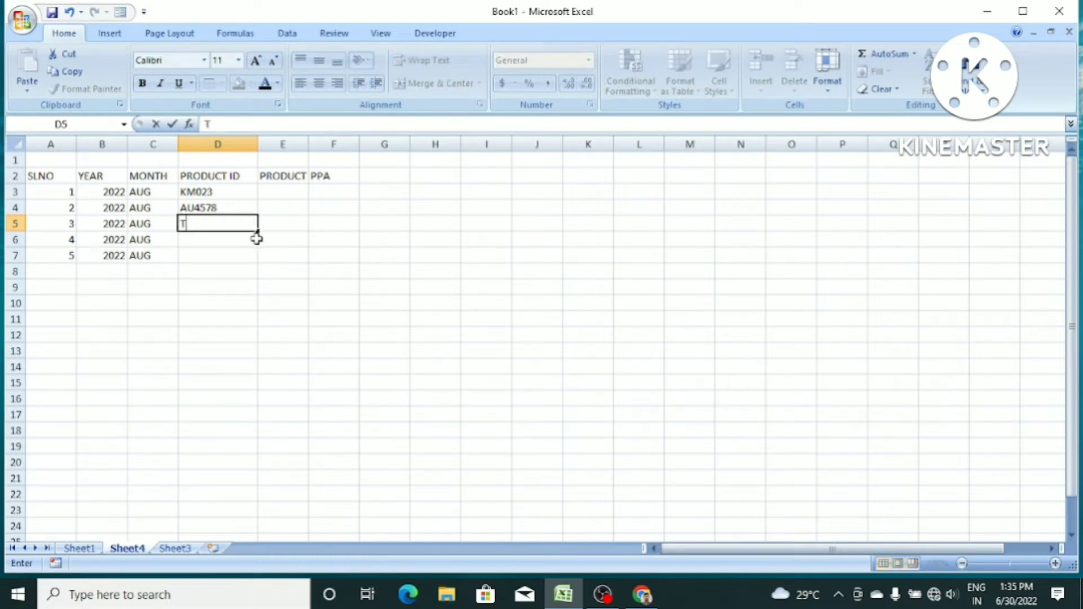
text(R4587)
key(Return)
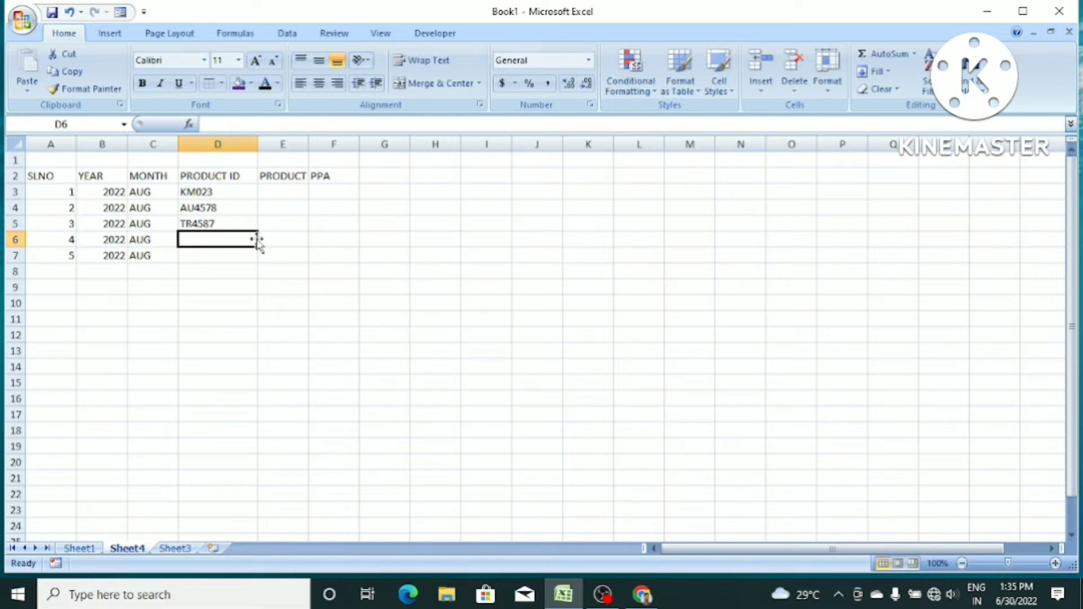
text(JU4578)
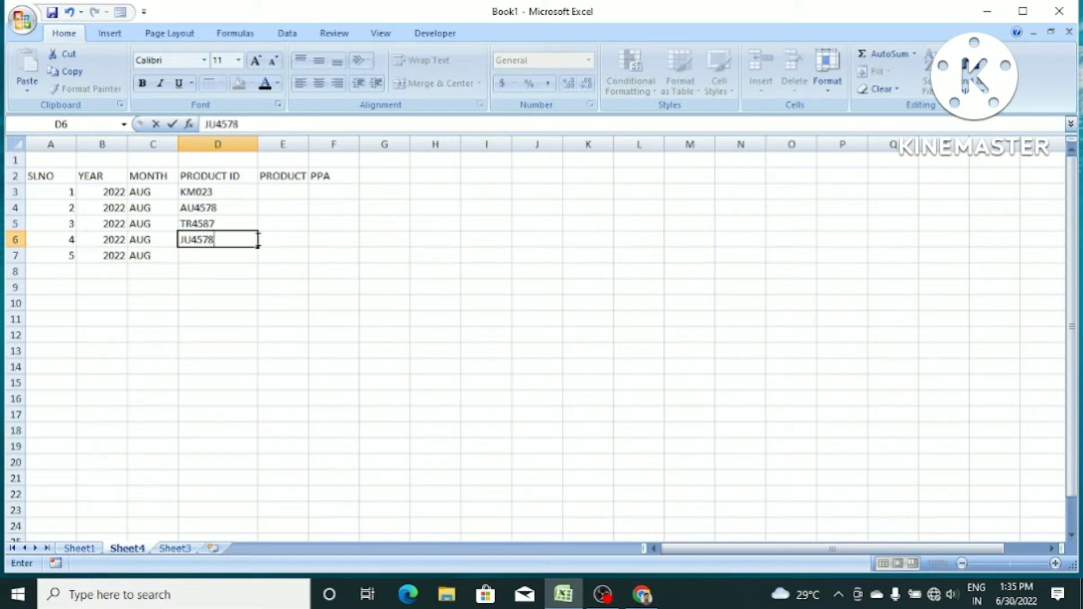
key(Return)
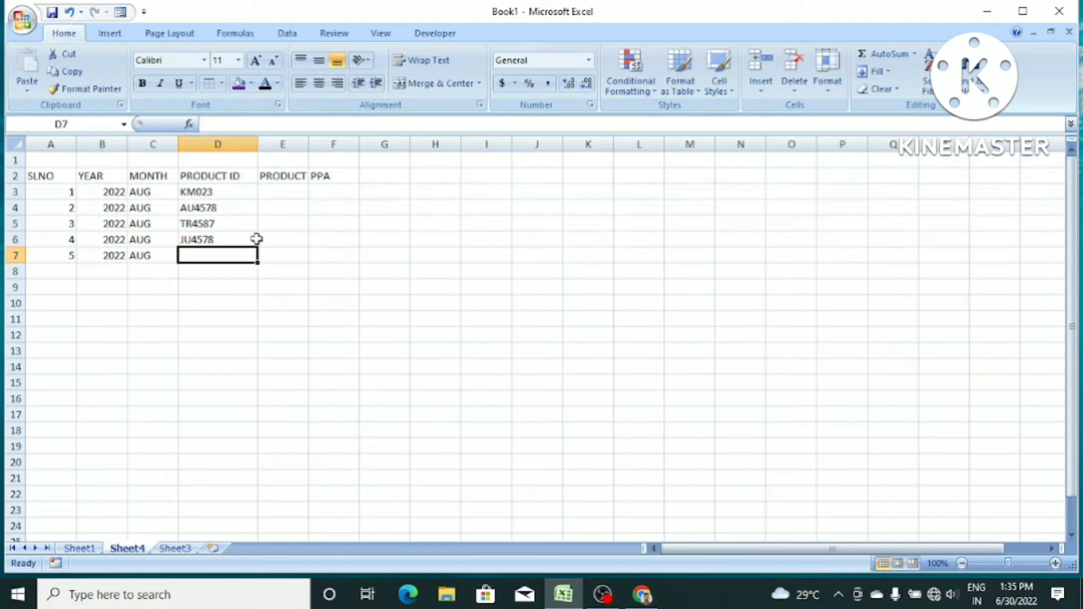
text(4)
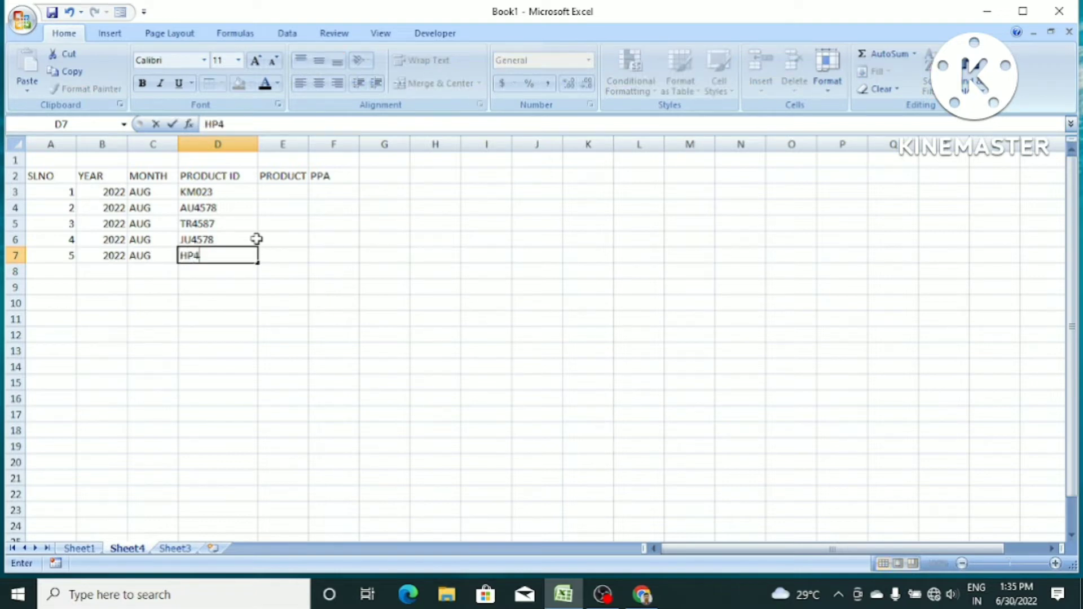
text(585)
key(Return)
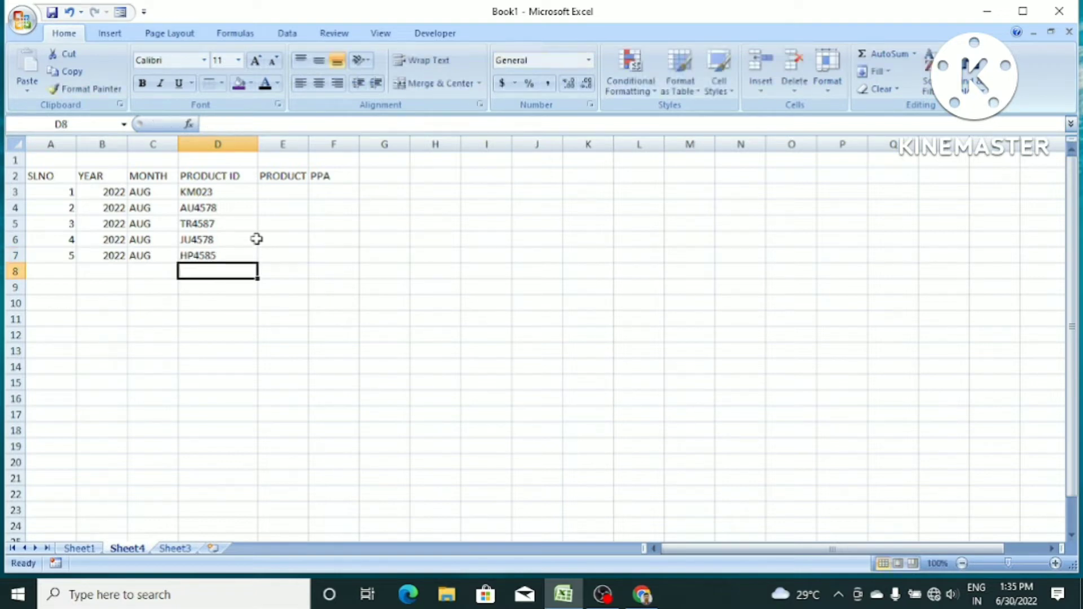
click(522, 269)
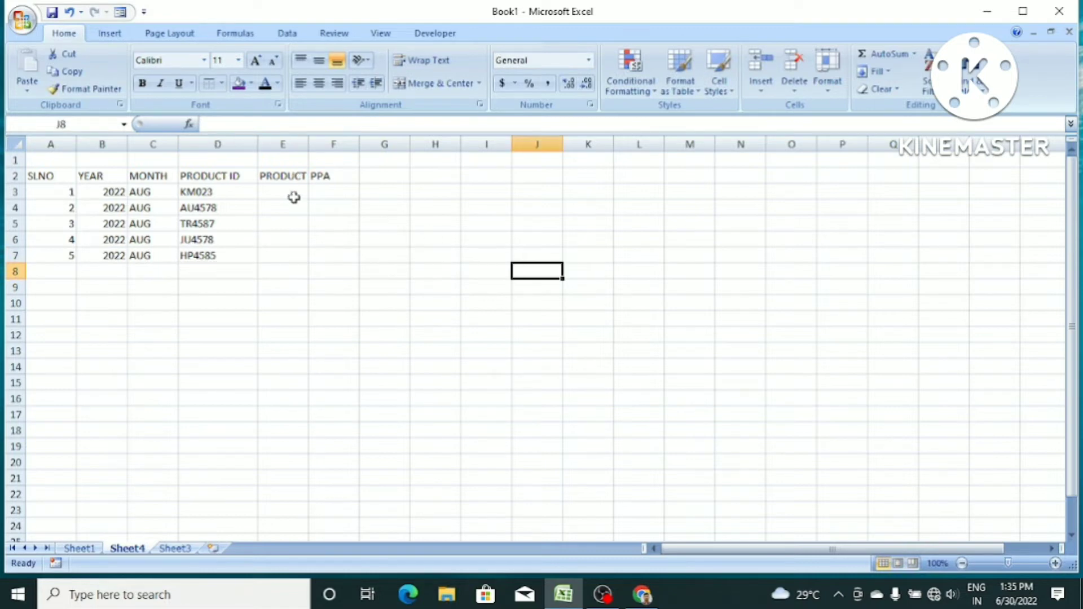
- Fill the PRODUCT column in cells E3 to E7 with BAG, SHOE, BELT, SHIRT and PENTS
click(282, 190)
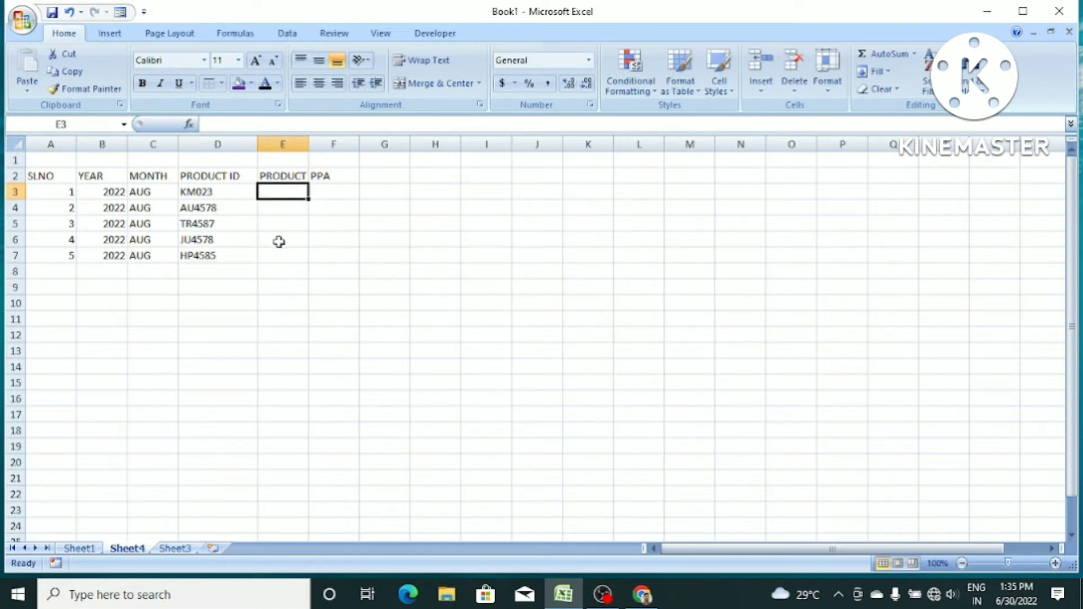
click(326, 237)
click(269, 182)
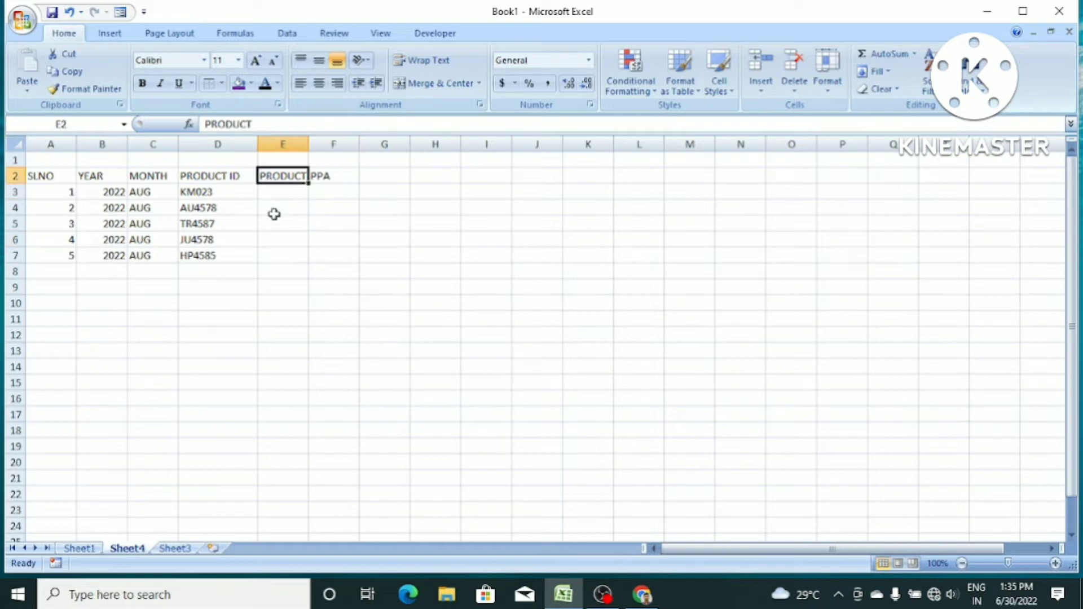
click(271, 194)
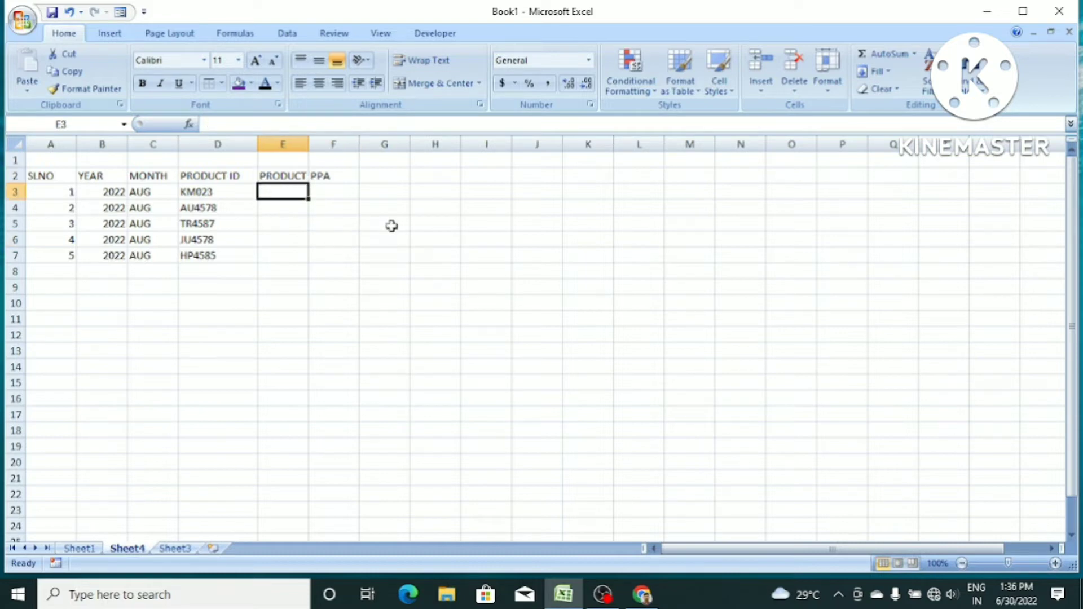
text(BAG)
key(Return)
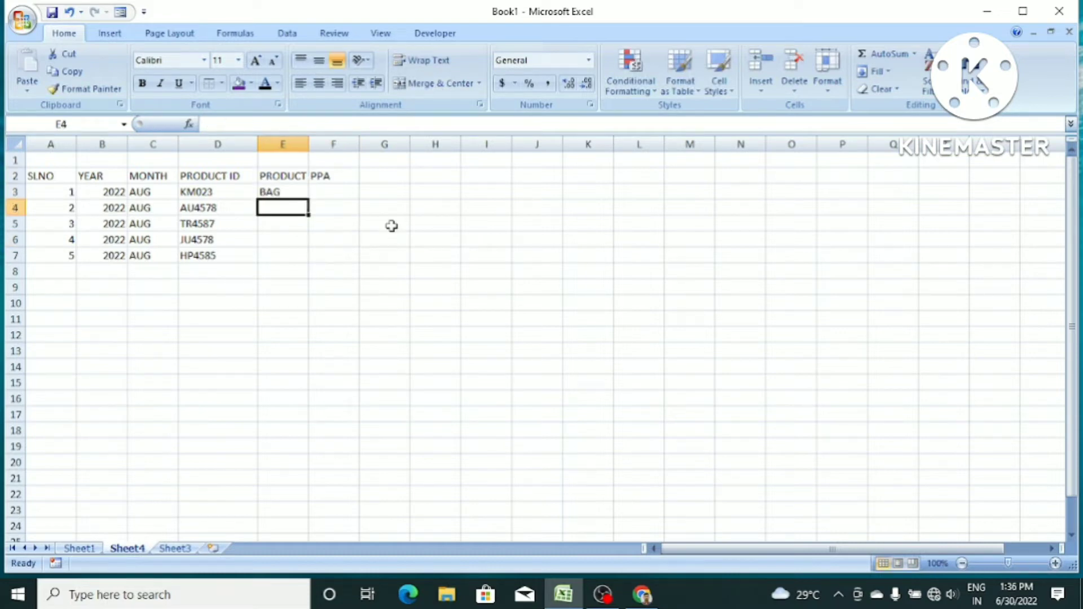
text(SHOE)
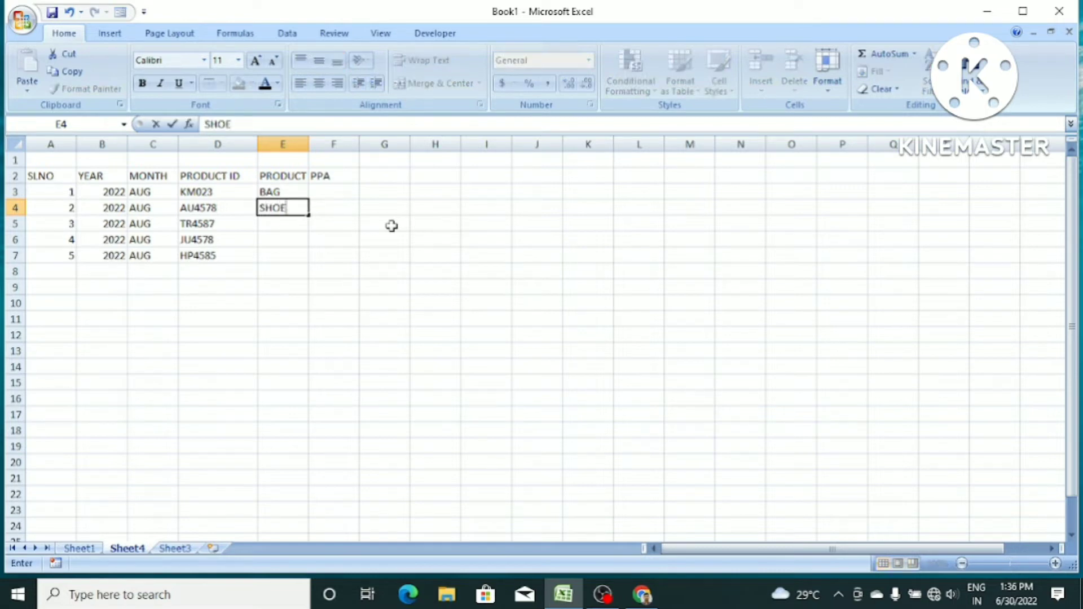
key(Return)
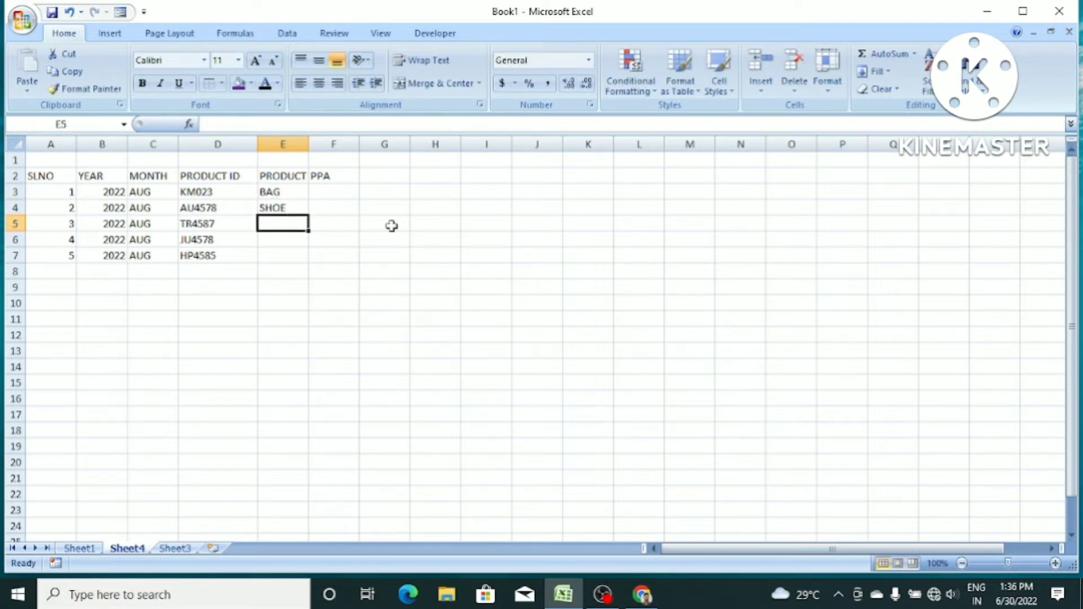
text(BELT)
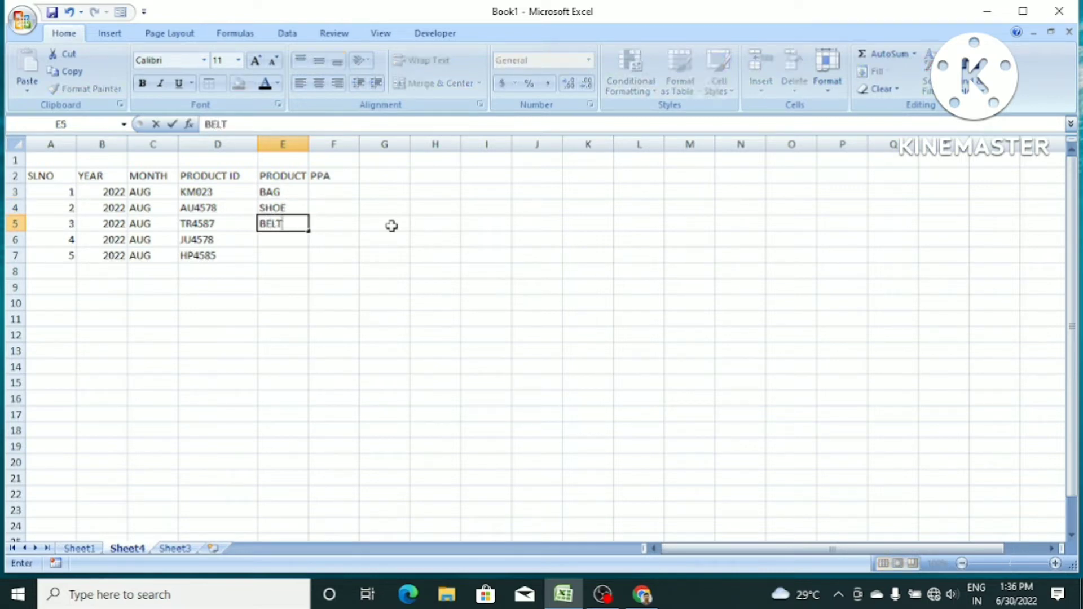
key(Return)
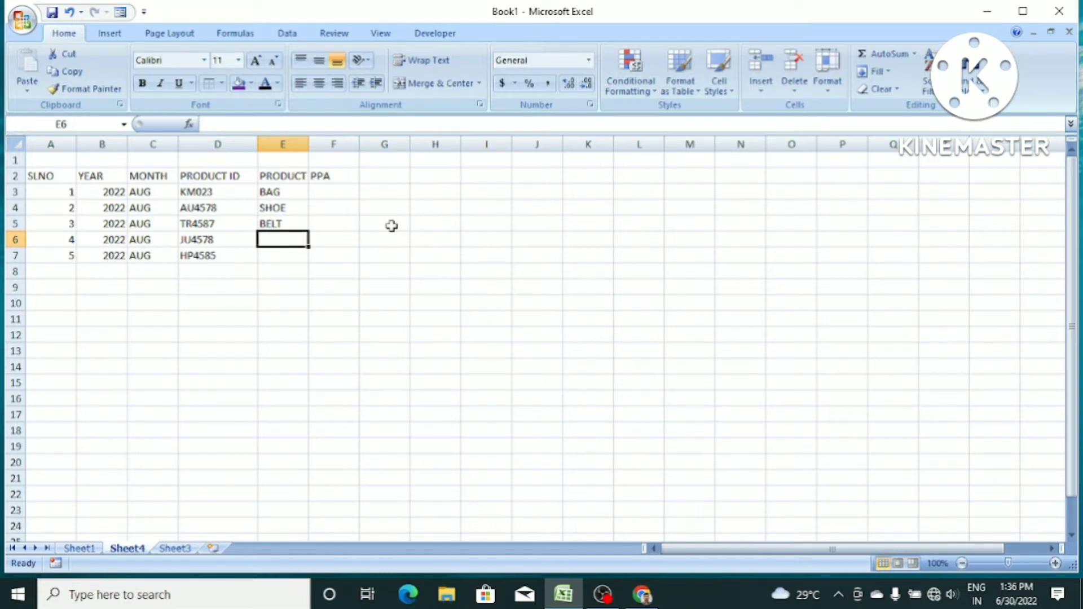
text(SHIRT)
key(Return)
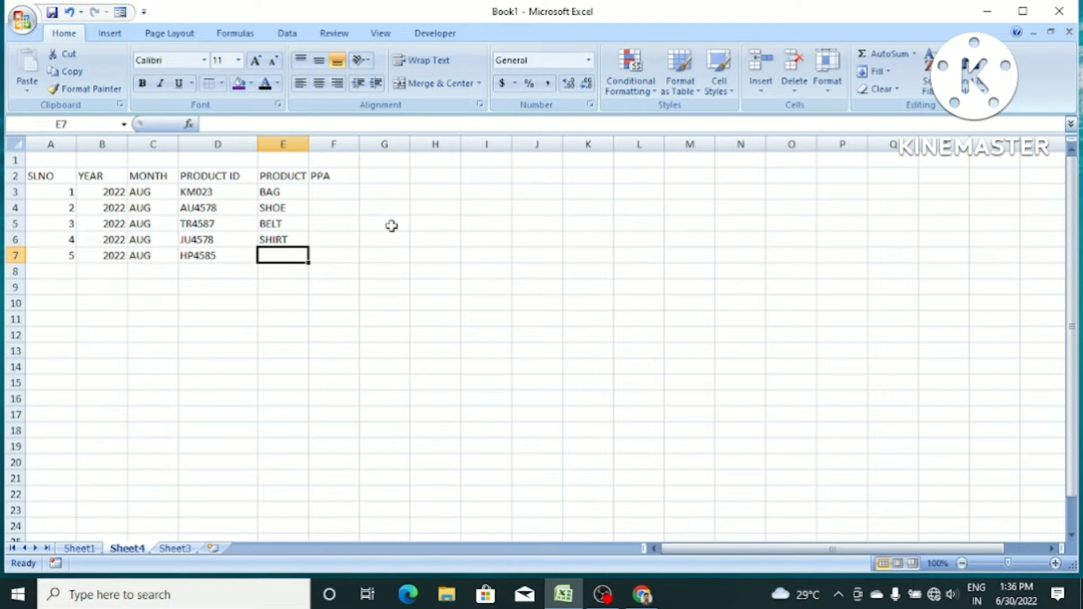
text(PEN)
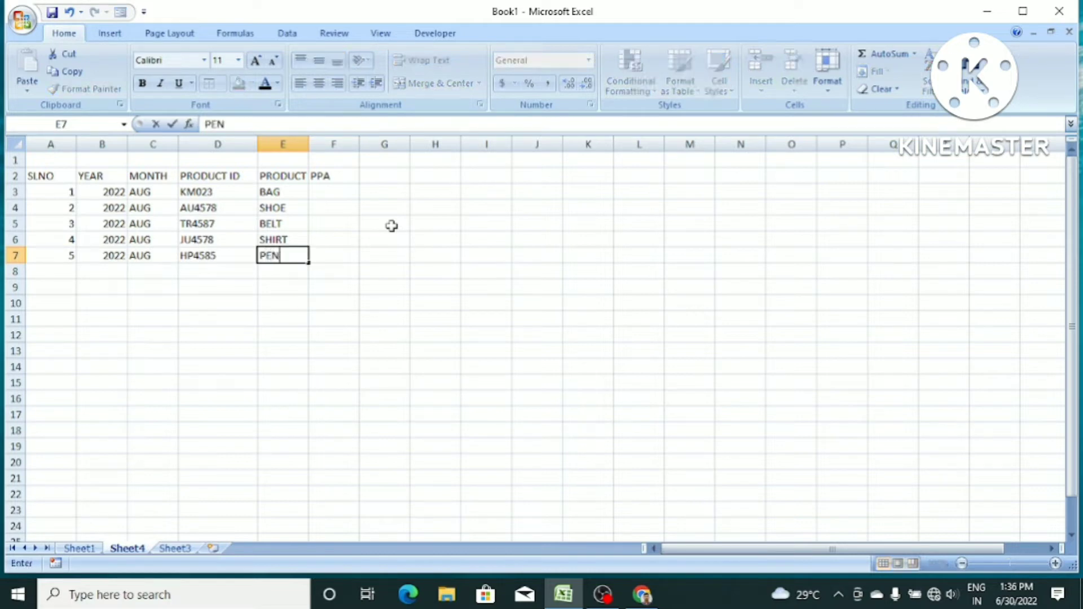
text(TS)
click(404, 254)
- Enter the PPA values 500, 600, 200 and 5000 in cells F3 to F6
click(335, 195)
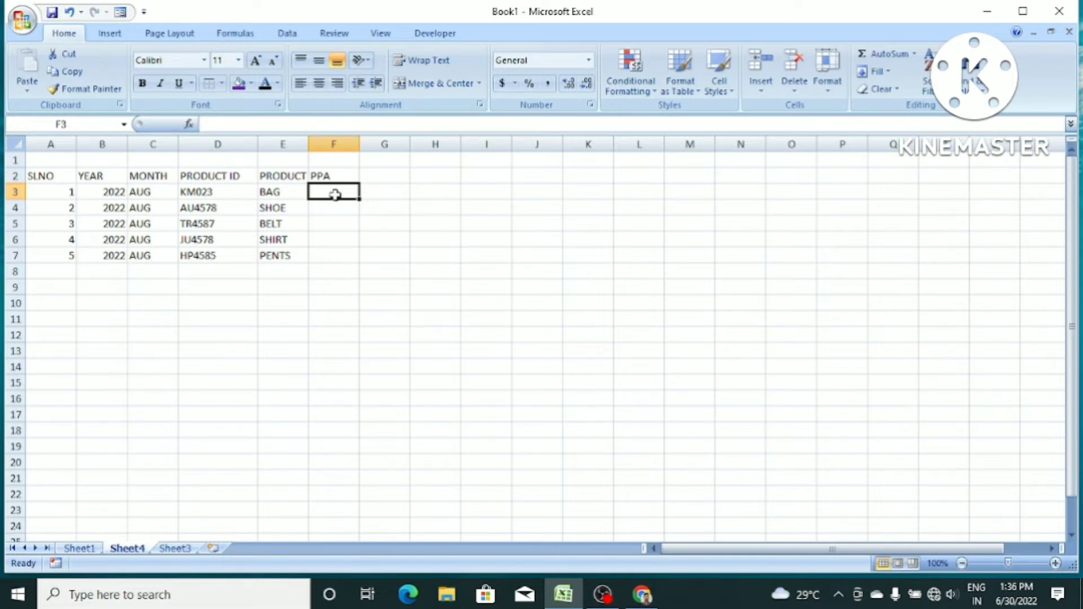
text(500)
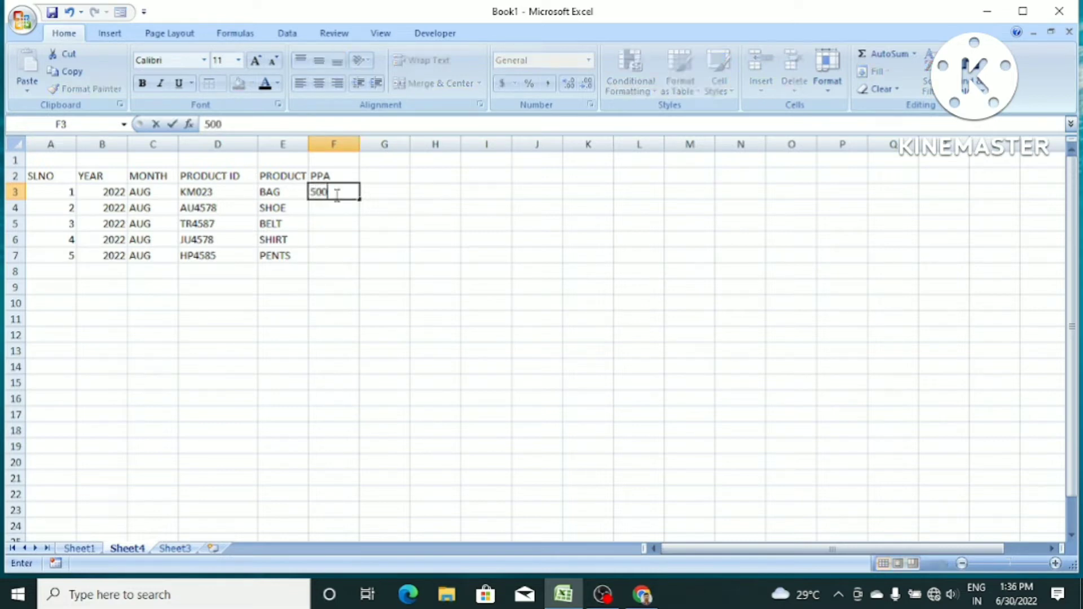
key(Return)
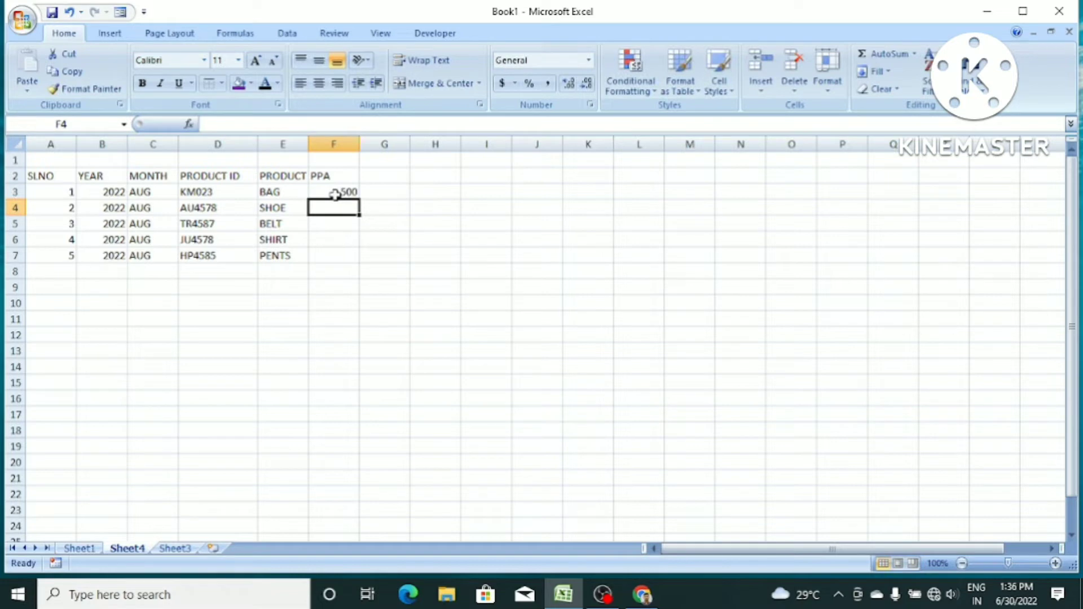
text(600)
key(Return)
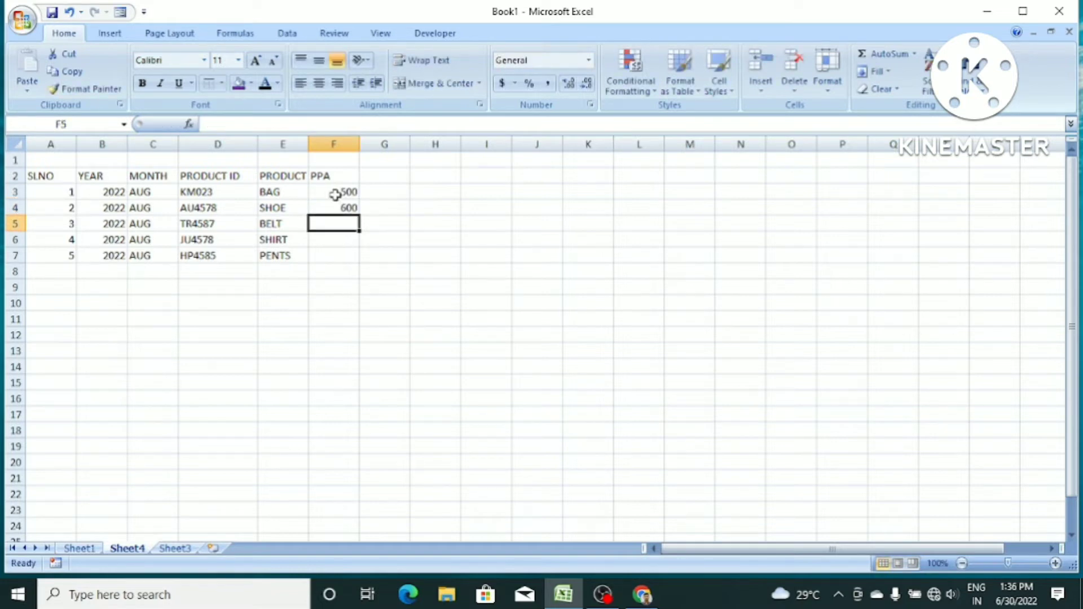
text(200)
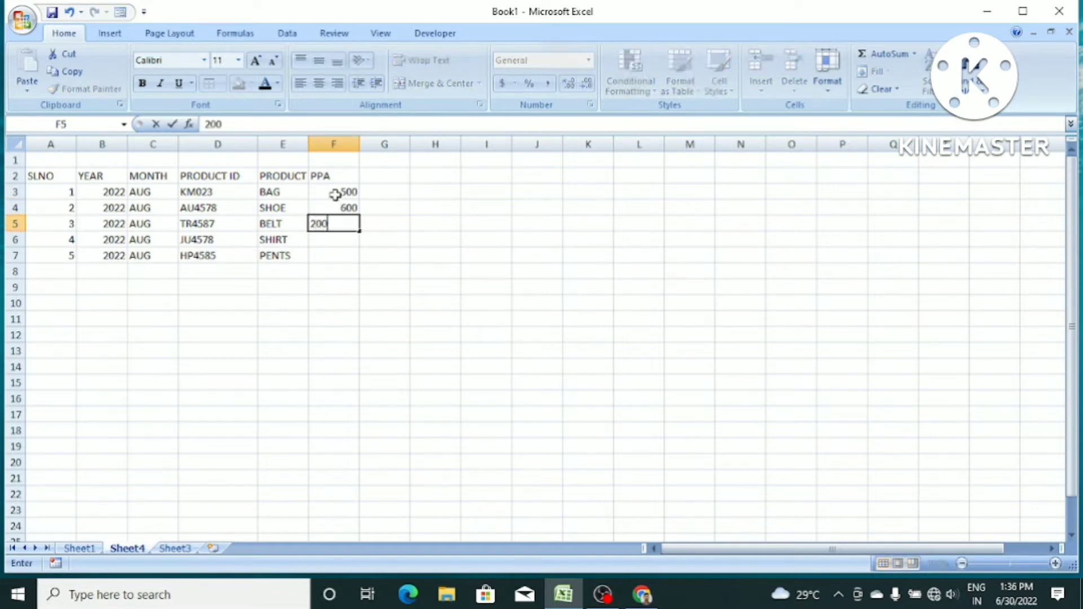
key(Return)
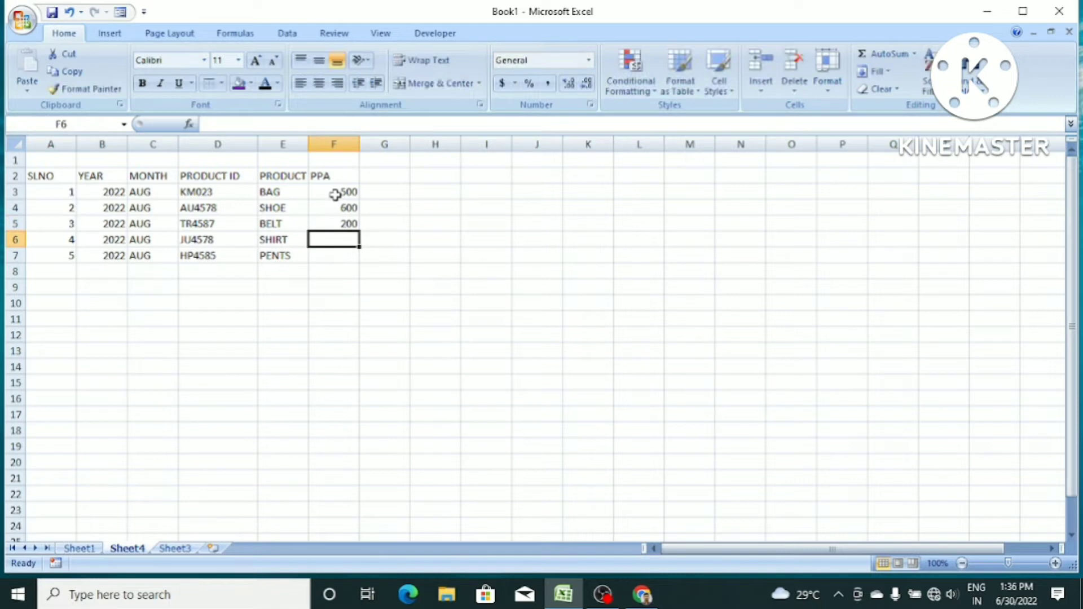
text(5000)
key(Return)
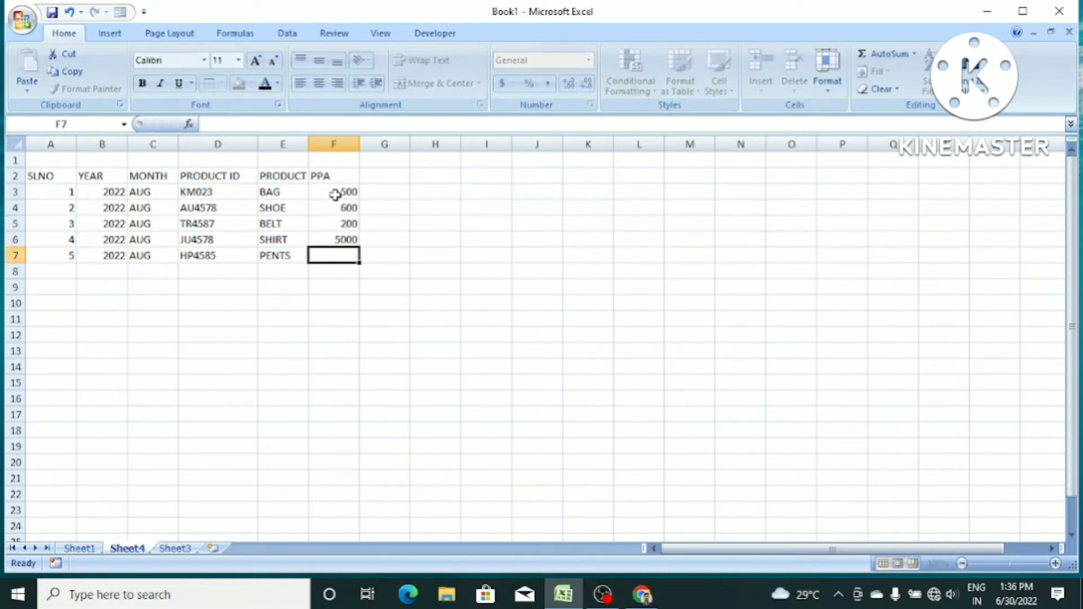
- Correct the SHIRT PPA in cell F6 to 500 and enter 600 for PENTS in cell F7
click(332, 237)
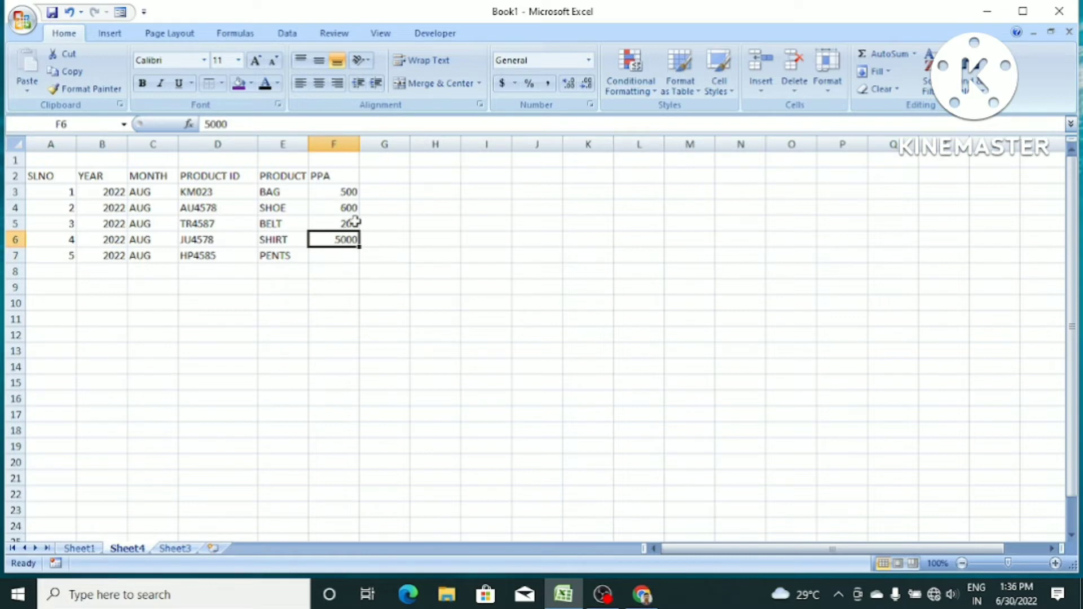
key(F2)
key(BackSpace)
key(Return)
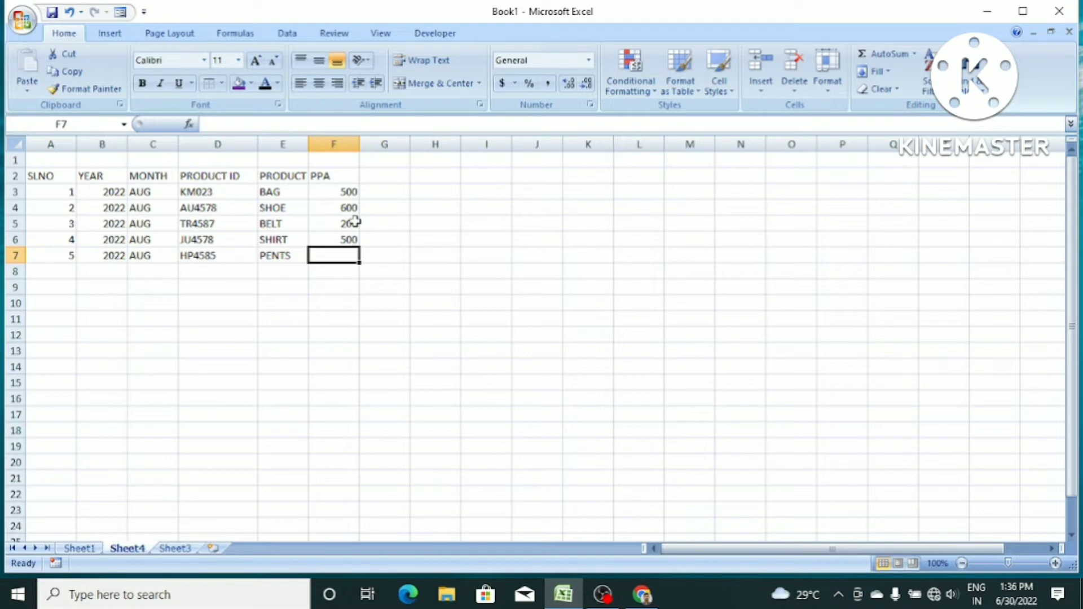
text(600)
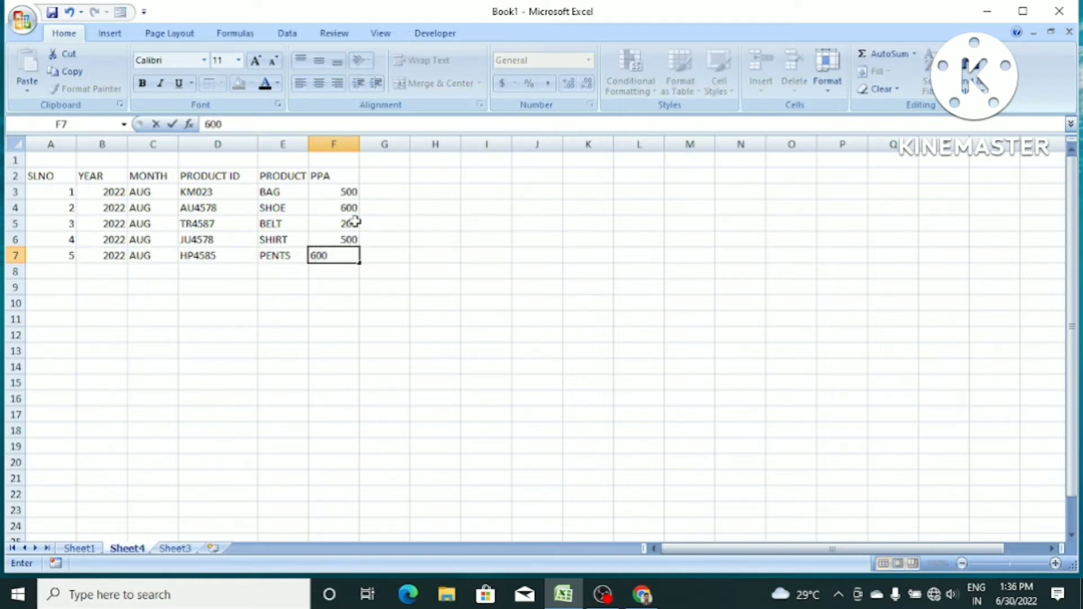
key(Return)
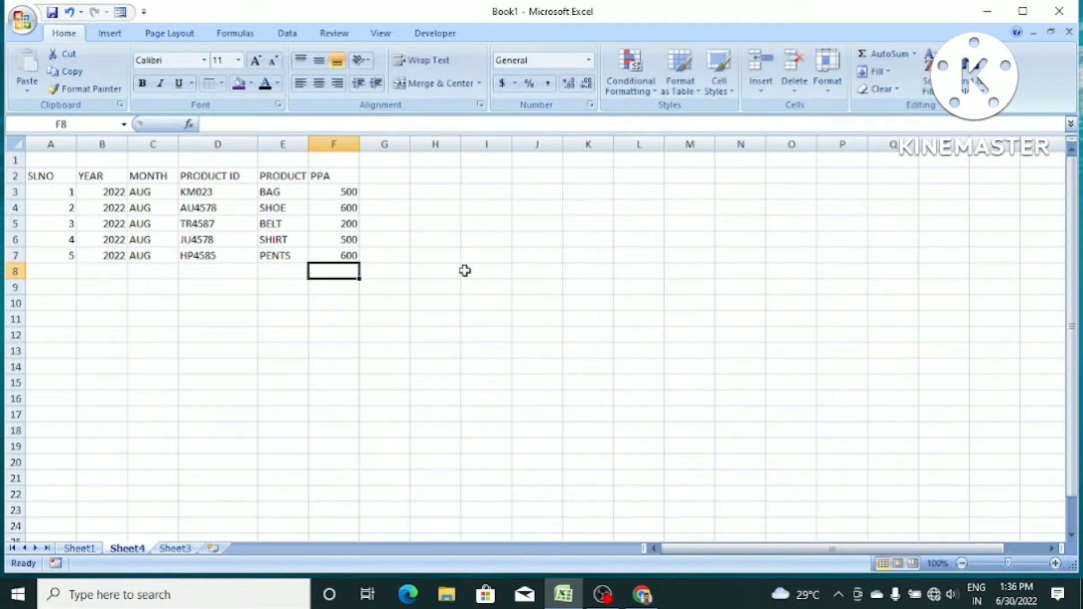
click(426, 229)
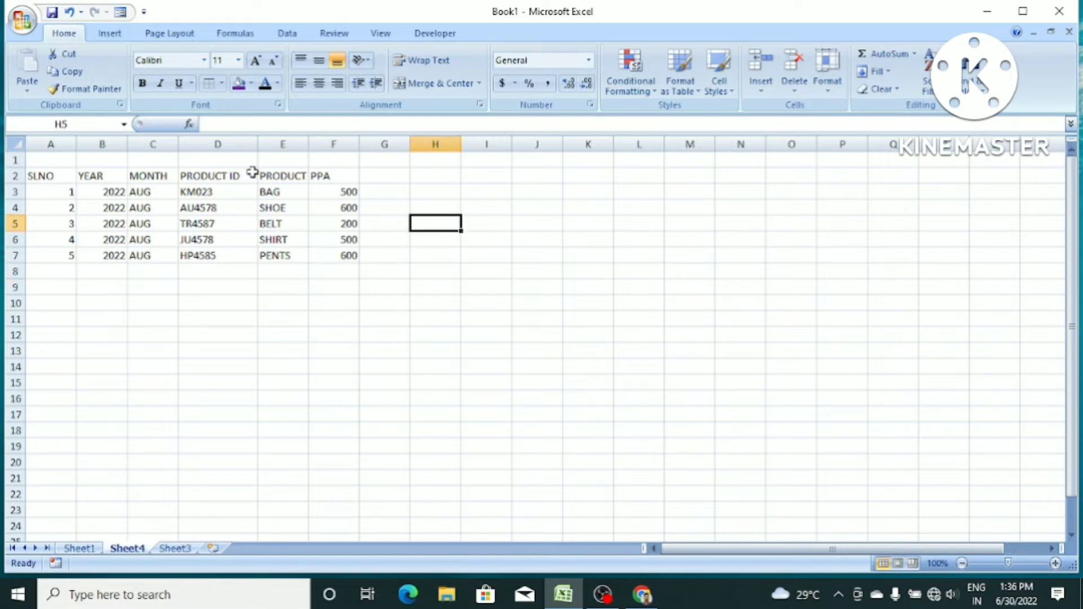
- Apply all borders to the product table in cells A2 to F7
drag(70, 175, 346, 251)
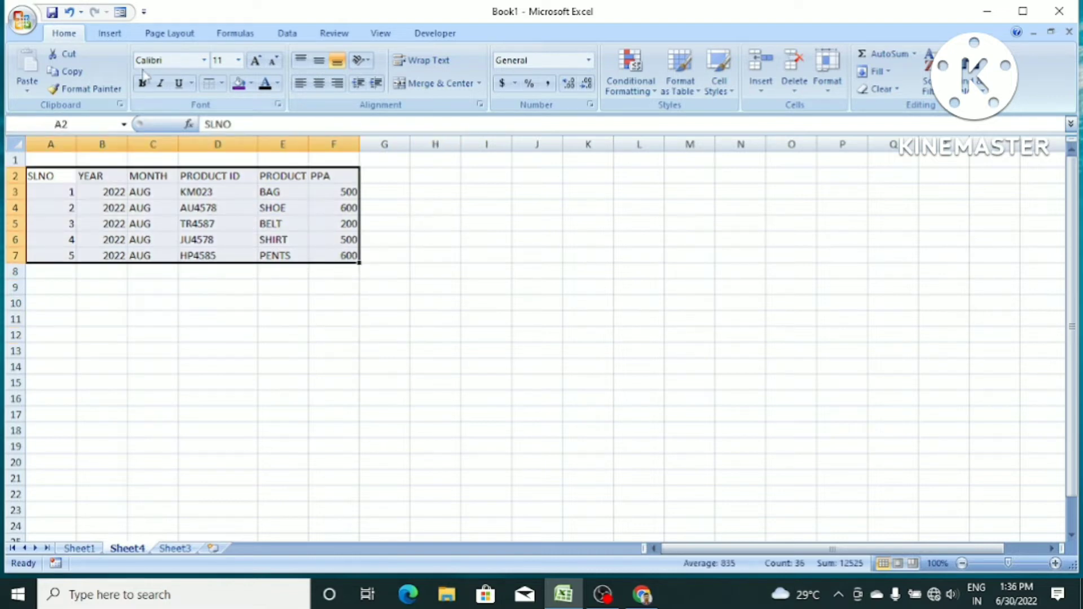
click(222, 84)
click(278, 211)
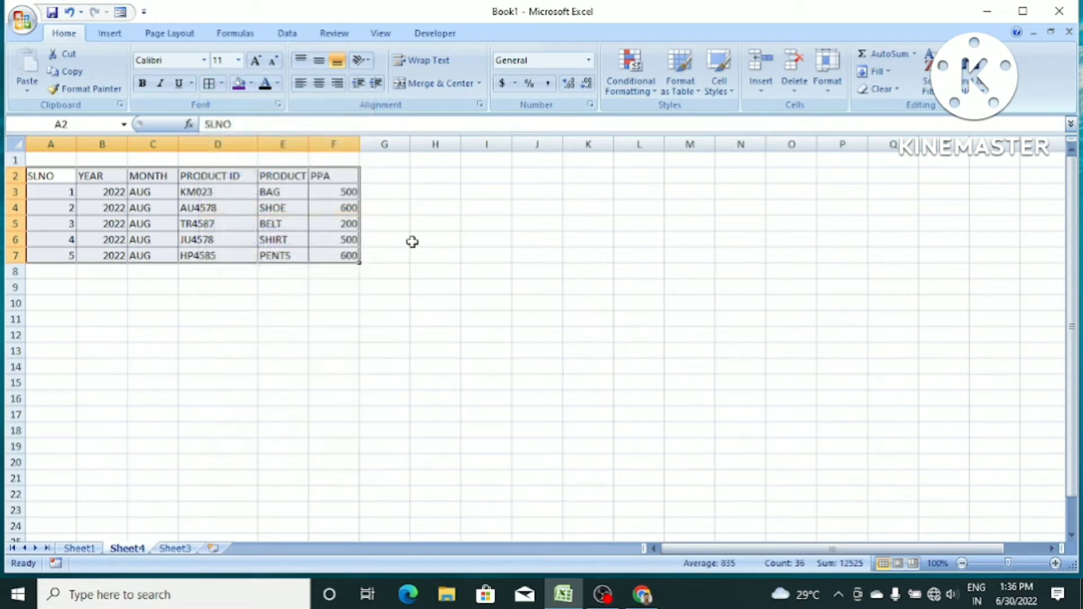
click(411, 241)
- Merge and center cells A1 to F1 above the table headers
drag(59, 164, 333, 163)
click(433, 83)
click(334, 255)
- Enter the title DESCRIPTION in the merged cell A1 and apply all borders to that cell
click(232, 159)
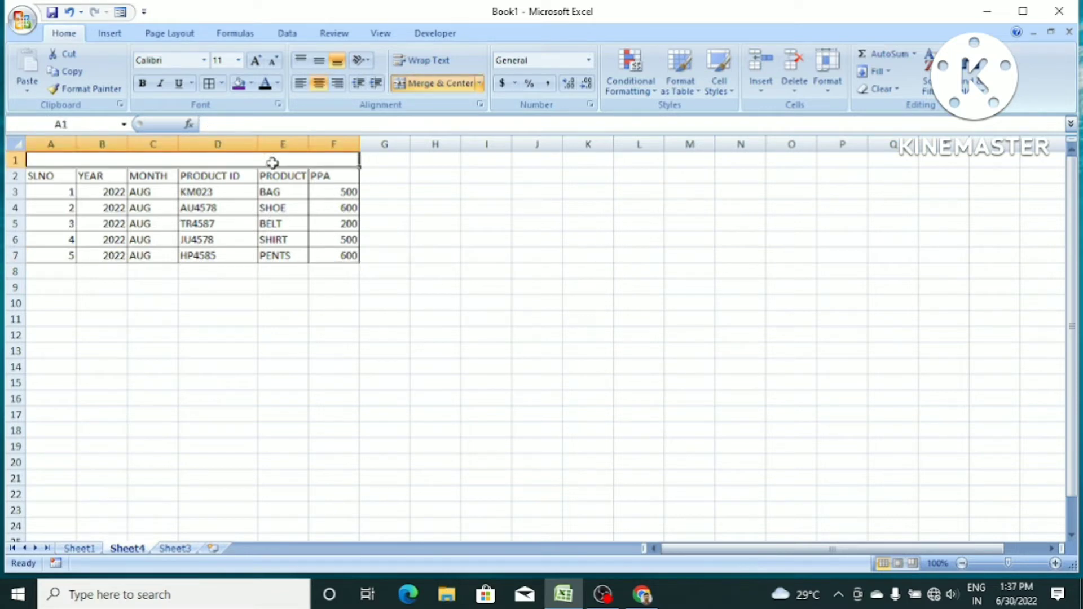
text(DES)
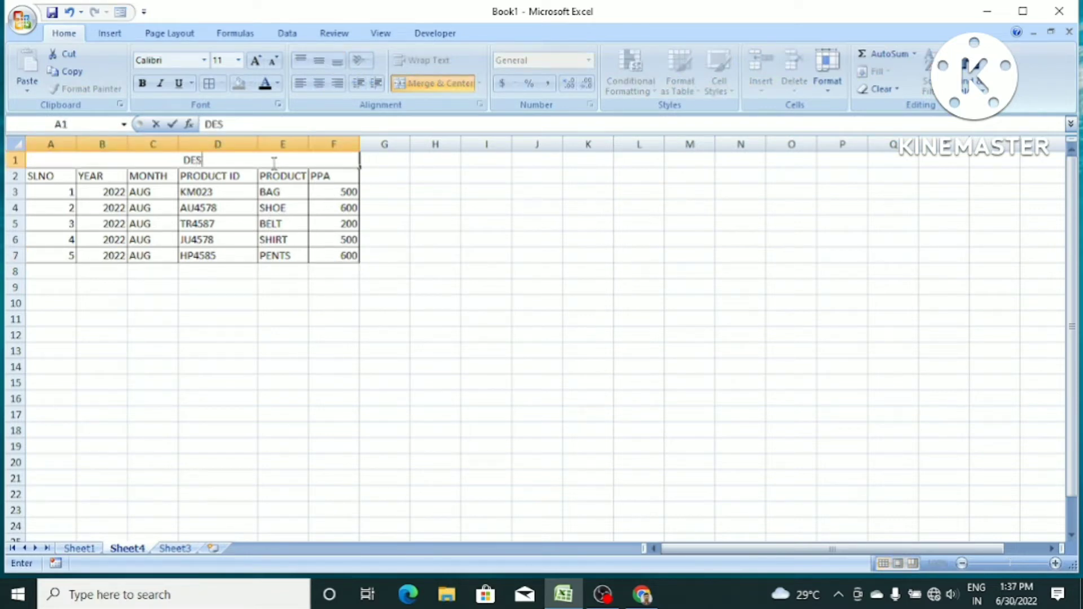
text(CRIPIT)
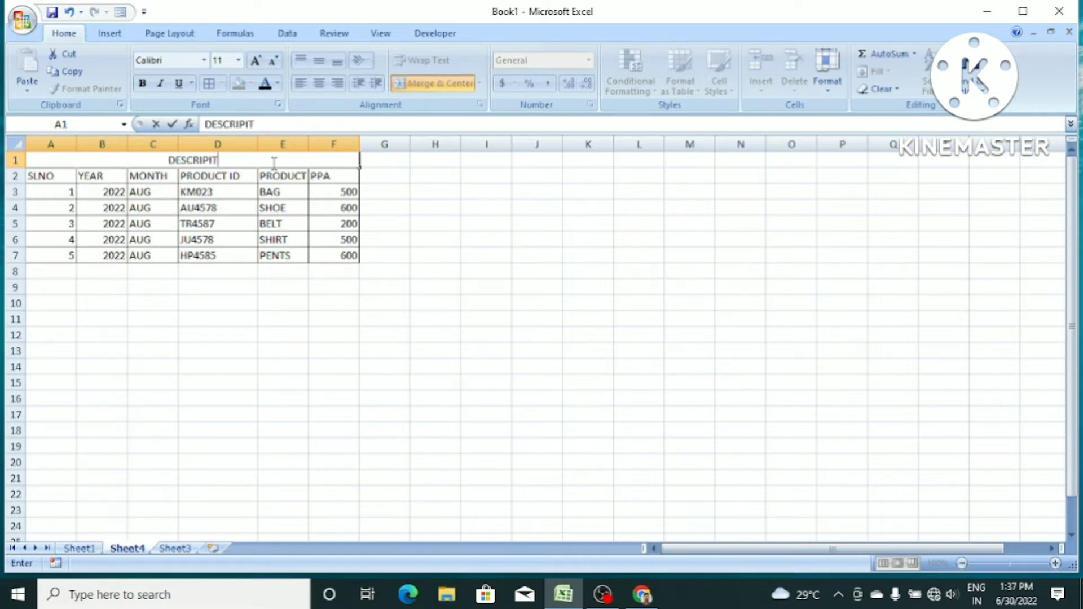
text(ON)
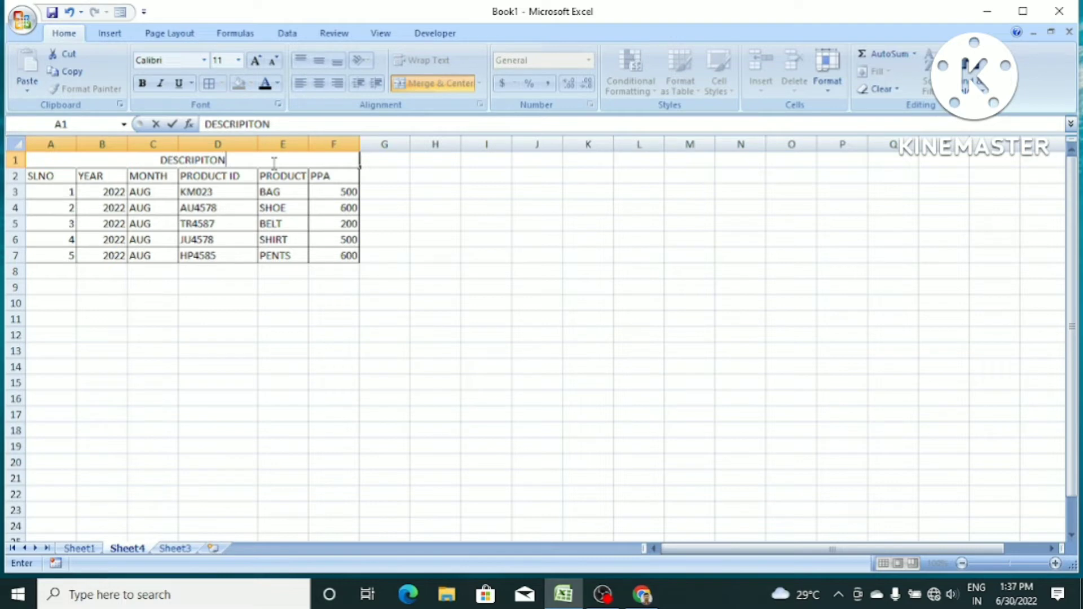
key(BackSpace)
key(BackSpace)
key(BackSpace)
key(BackSpace)
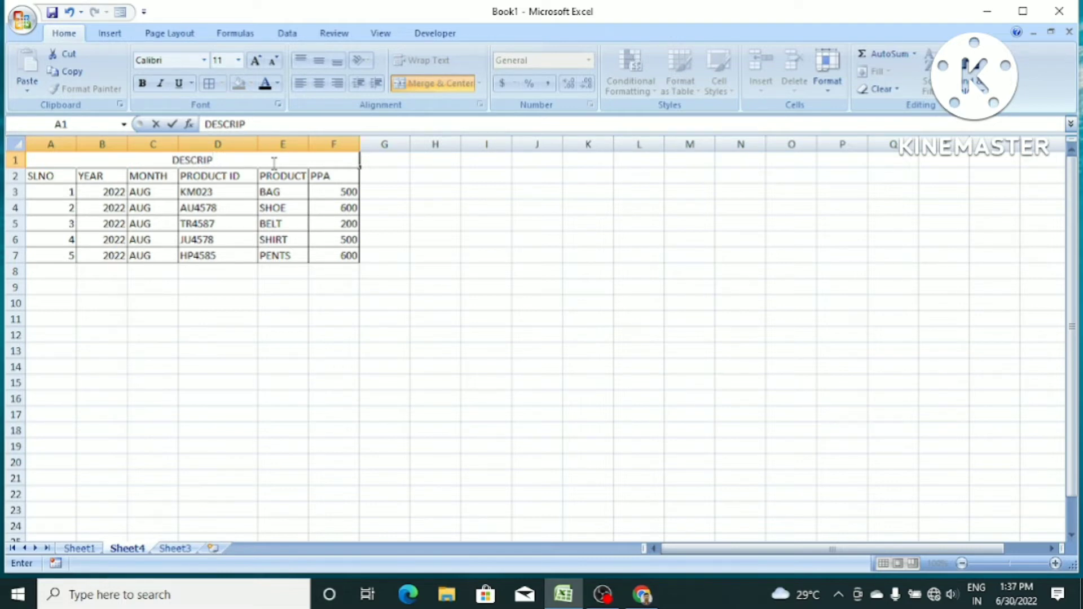
text(TION)
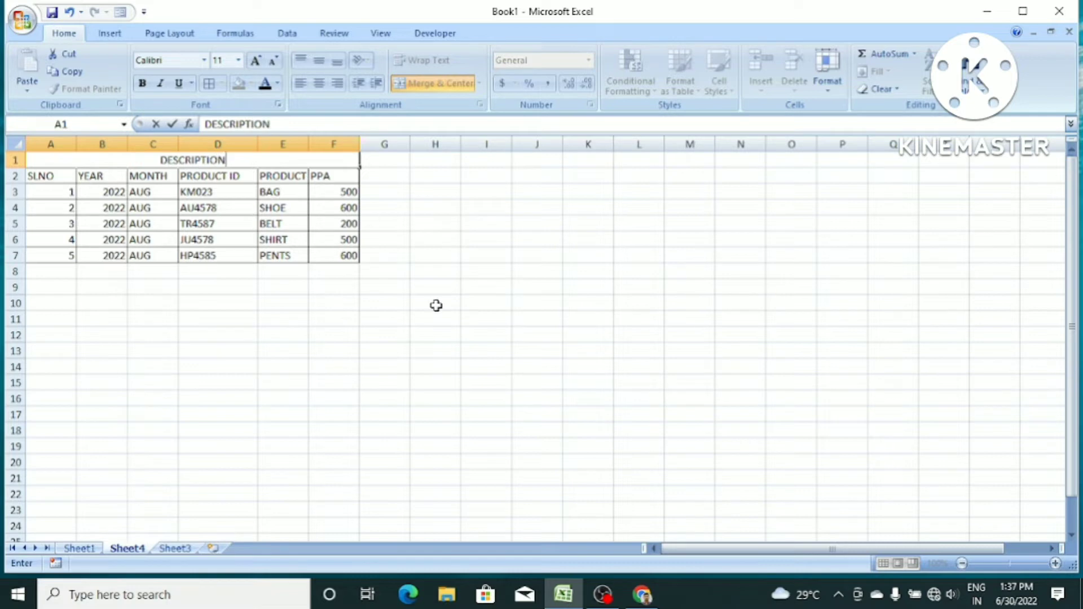
click(517, 317)
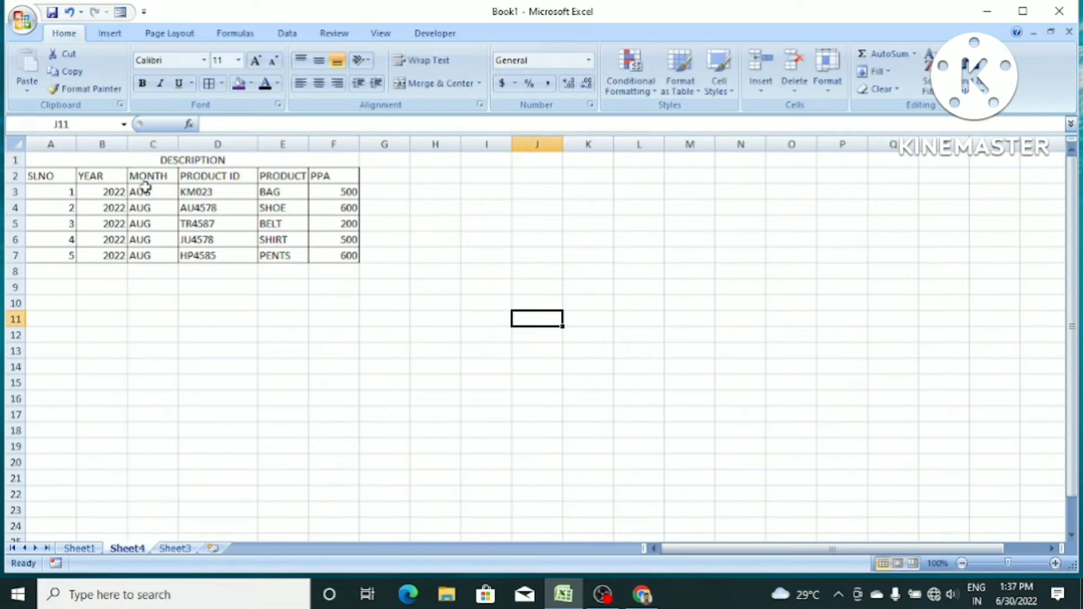
click(141, 158)
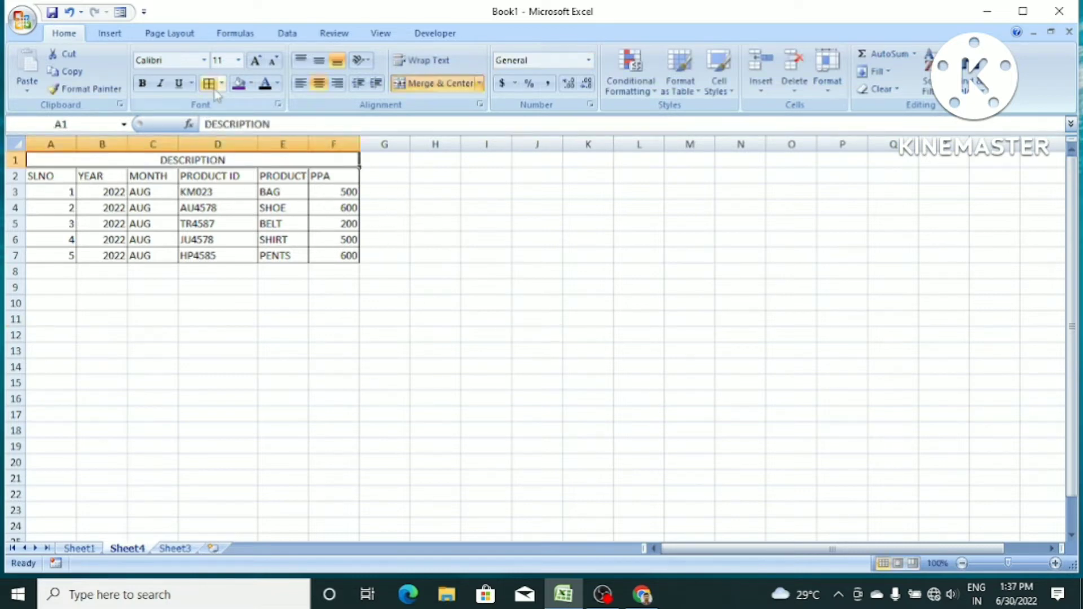
click(530, 332)
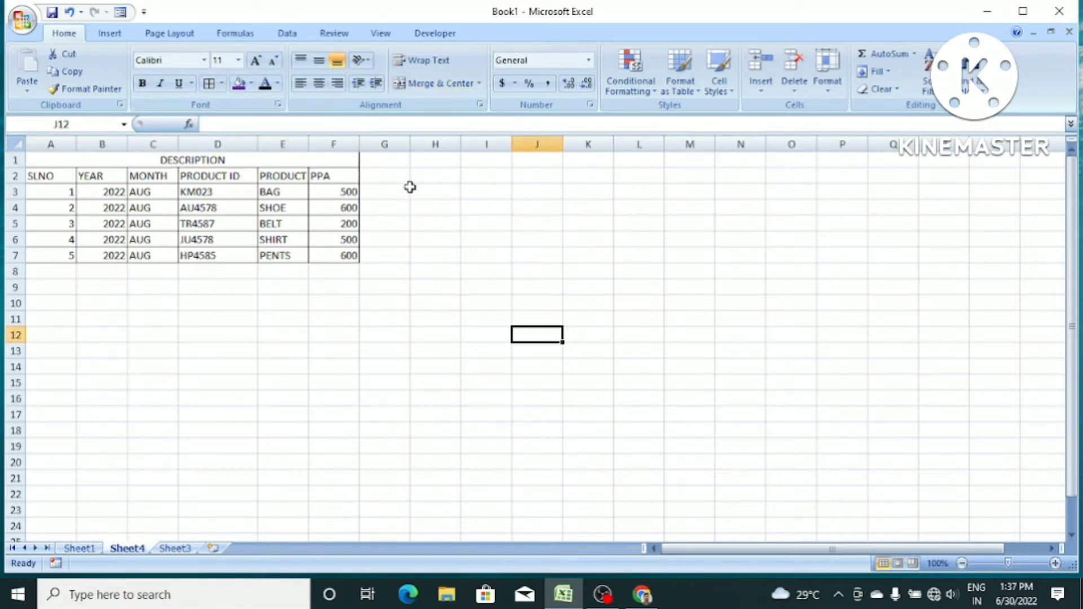
- Enter the day headers MON in cell G2 and TUE in cell H2
click(383, 170)
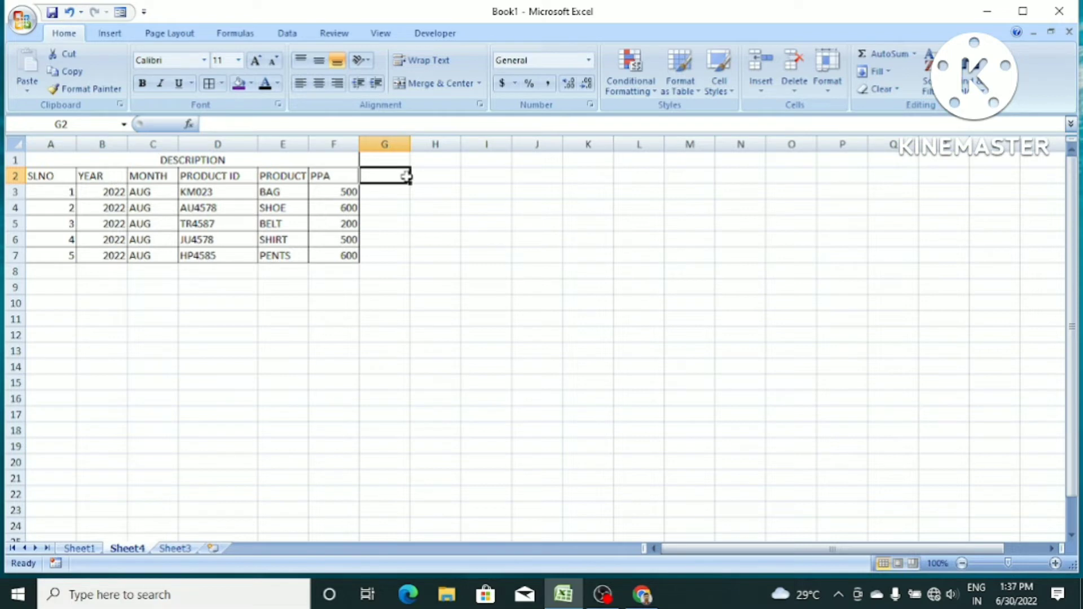
click(463, 207)
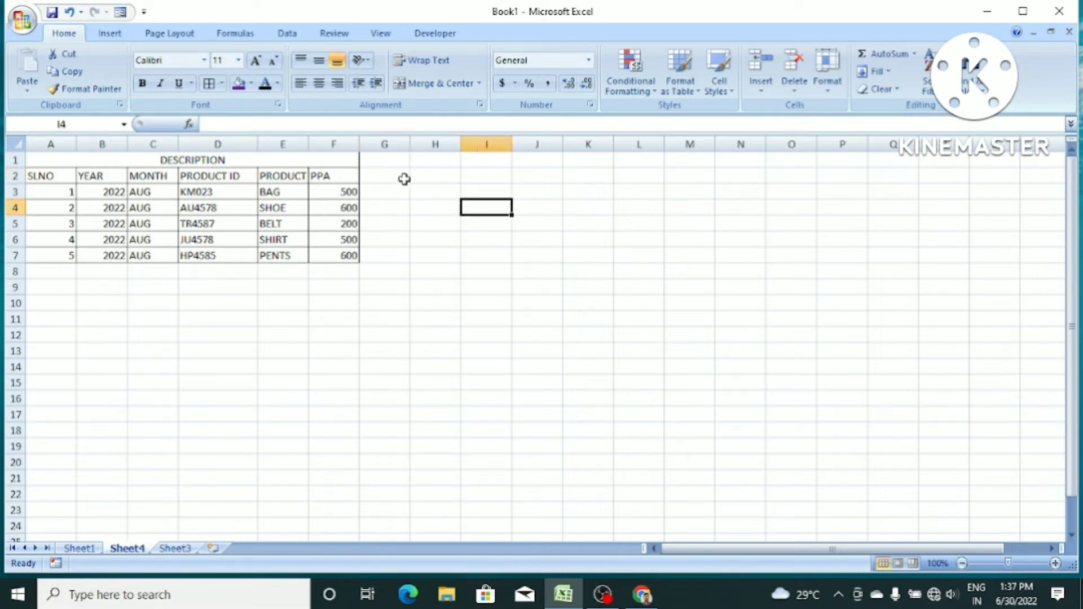
click(403, 177)
click(438, 189)
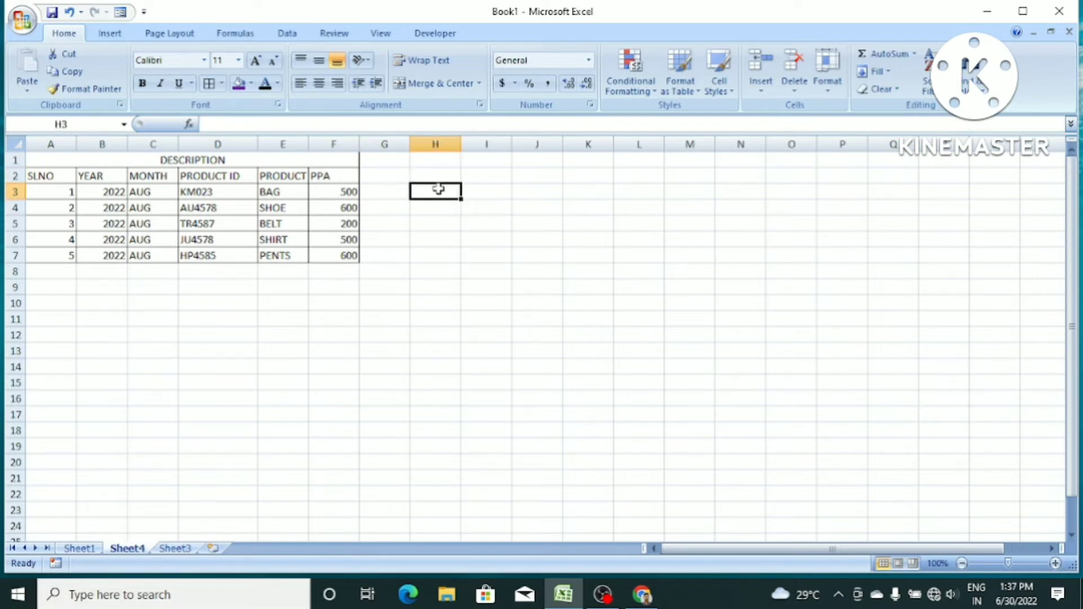
click(393, 176)
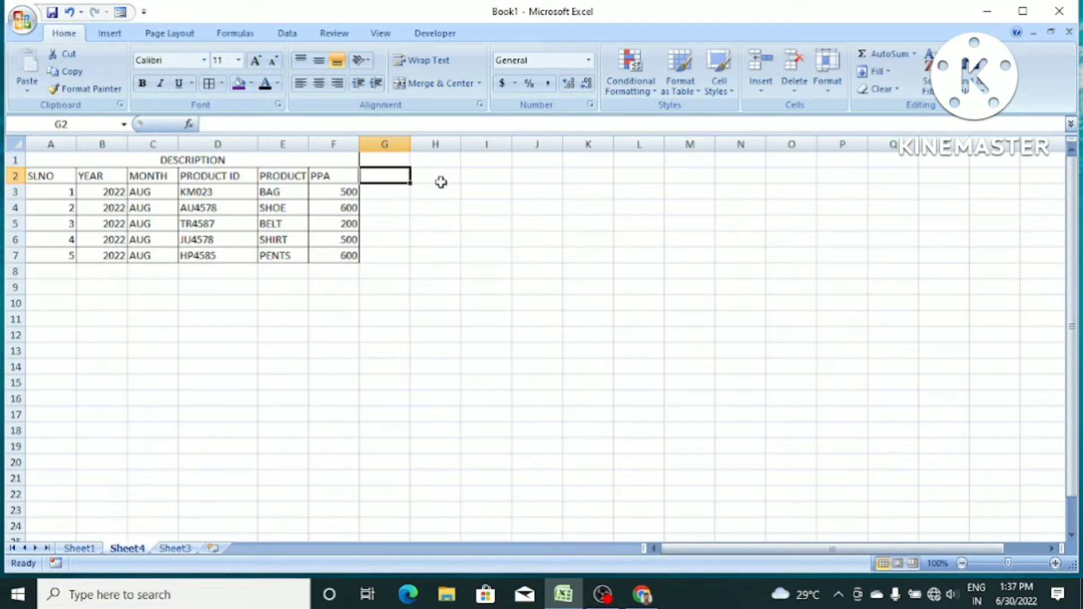
text(MON)
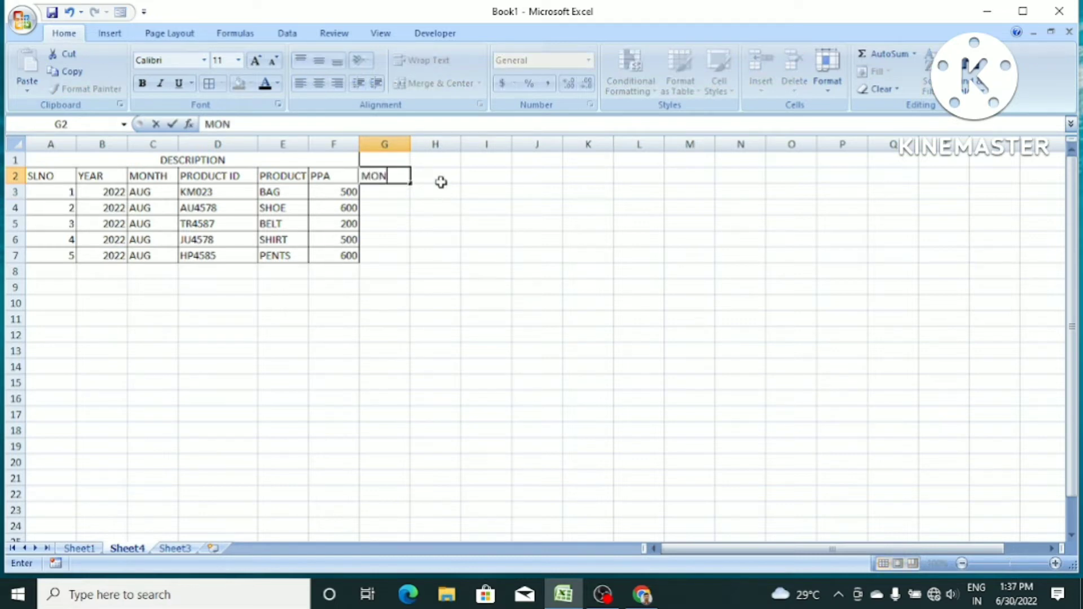
click(441, 181)
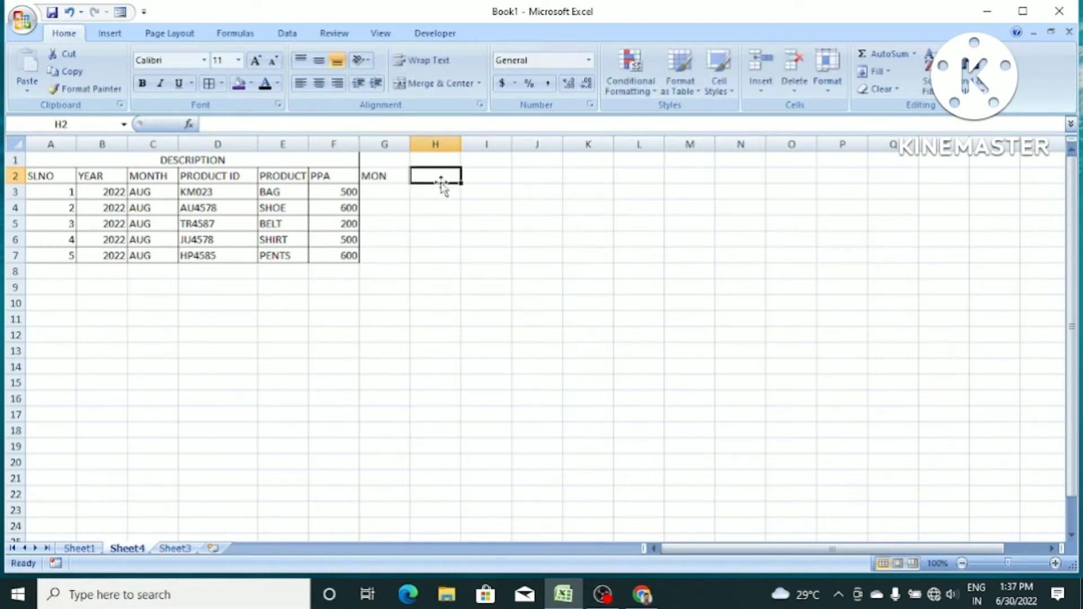
text(TUE)
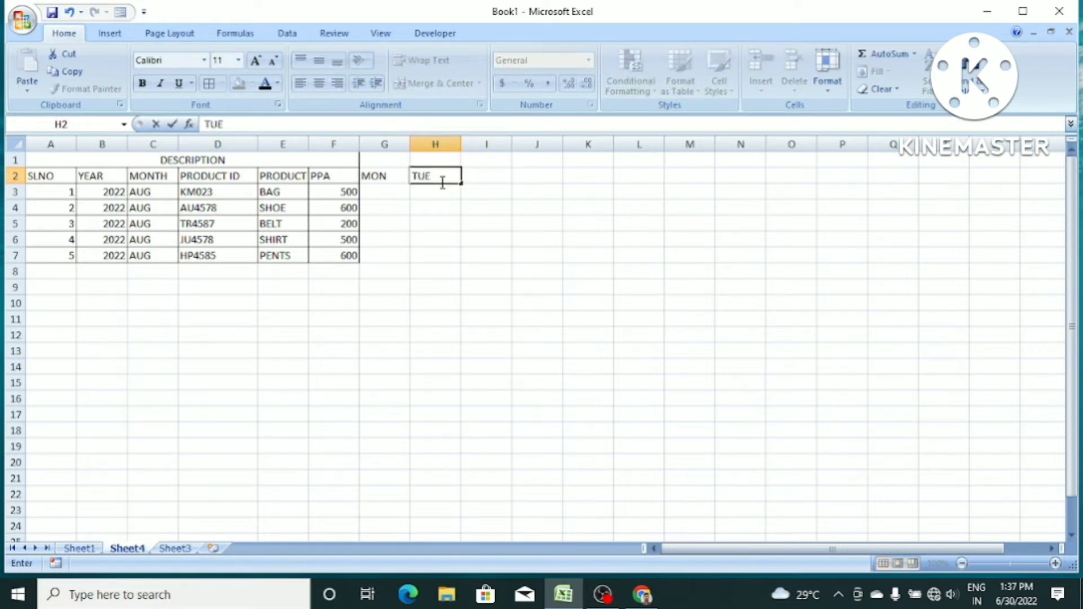
- Extend the day headers from cells G2 and H2 across row 2 through SAT in cell L2
click(587, 229)
drag(379, 176, 659, 174)
click(720, 254)
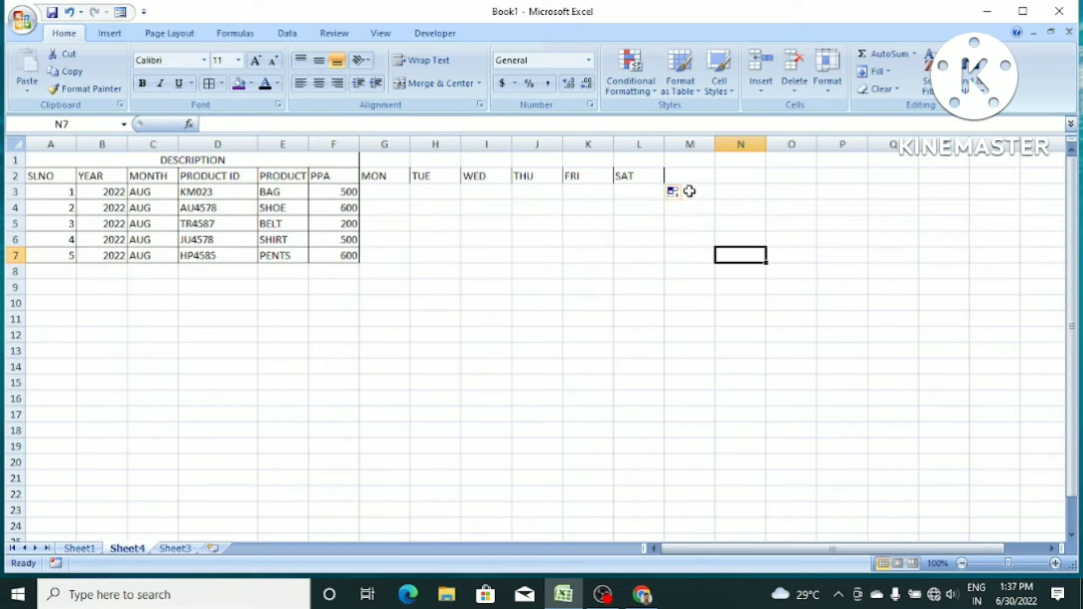
- Merge and center cells G1 to L1 above the day headers and enter the title SALES ON PCS
click(483, 253)
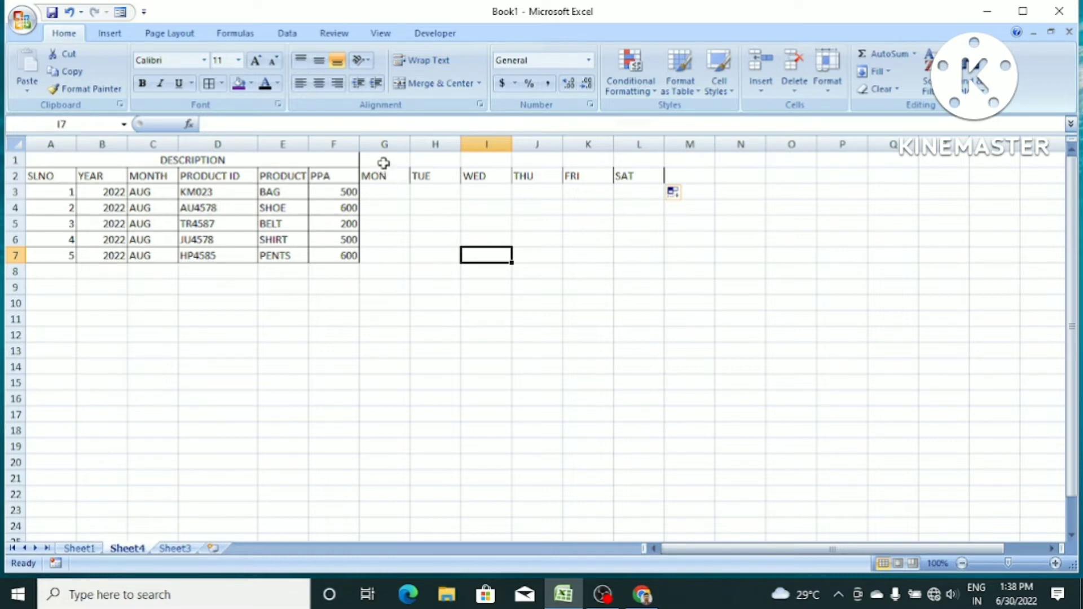
click(384, 163)
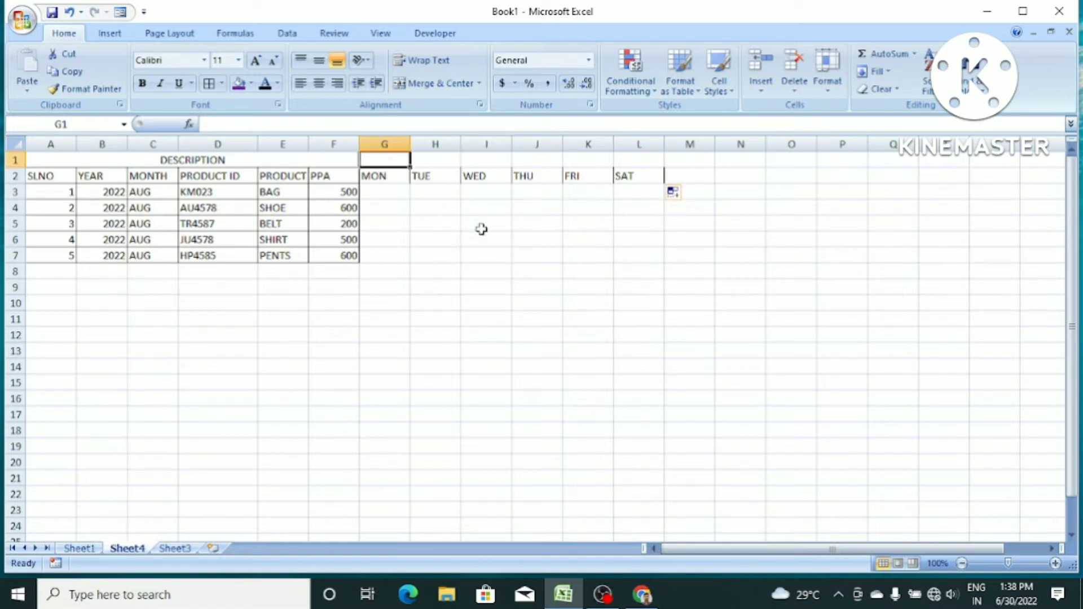
click(556, 270)
drag(377, 162, 648, 163)
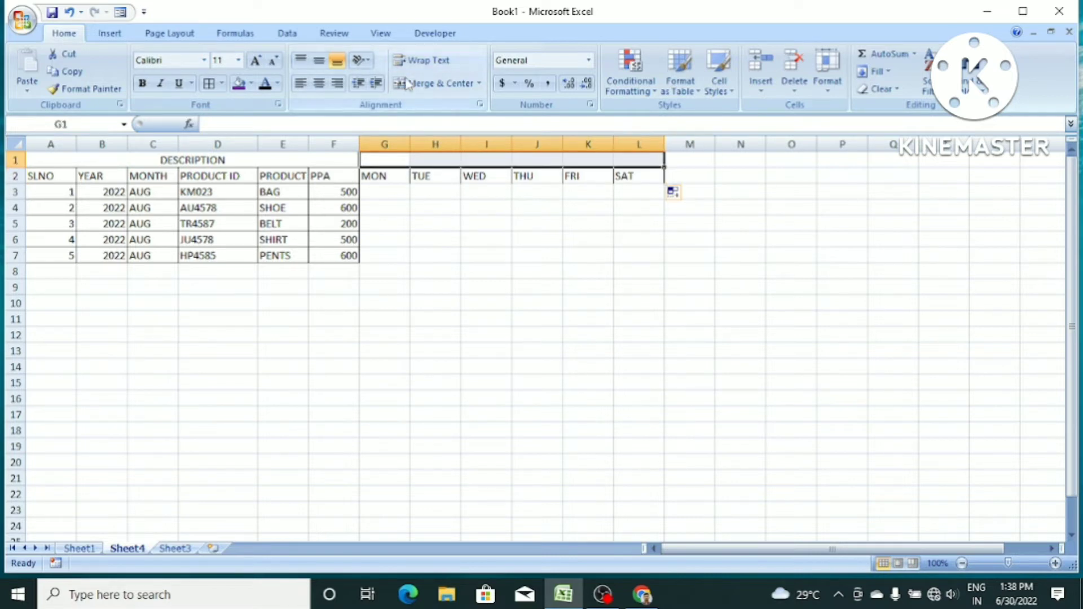
click(435, 82)
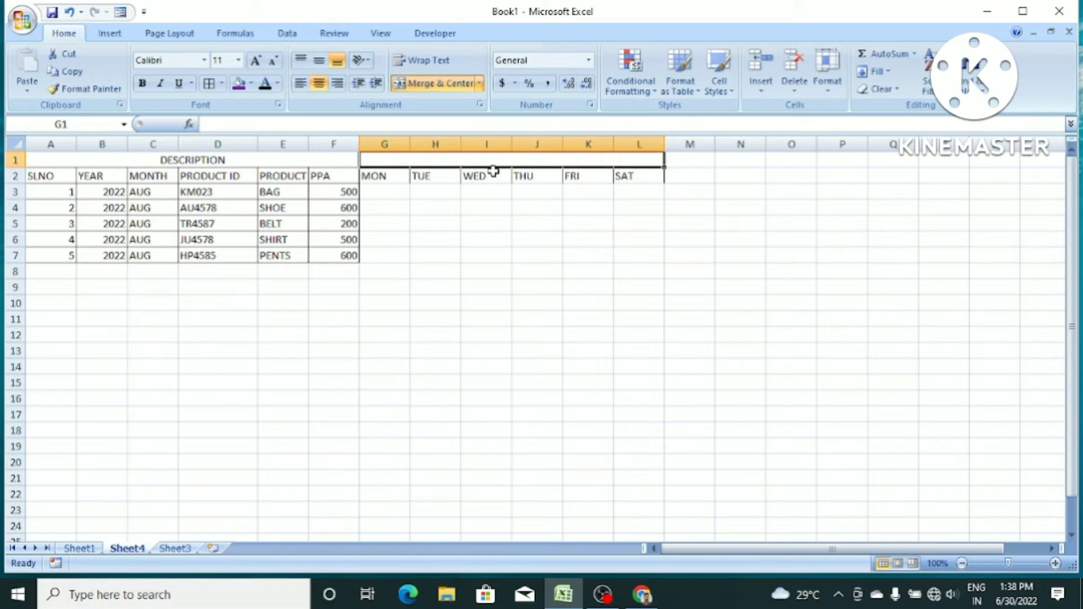
text(SALE)
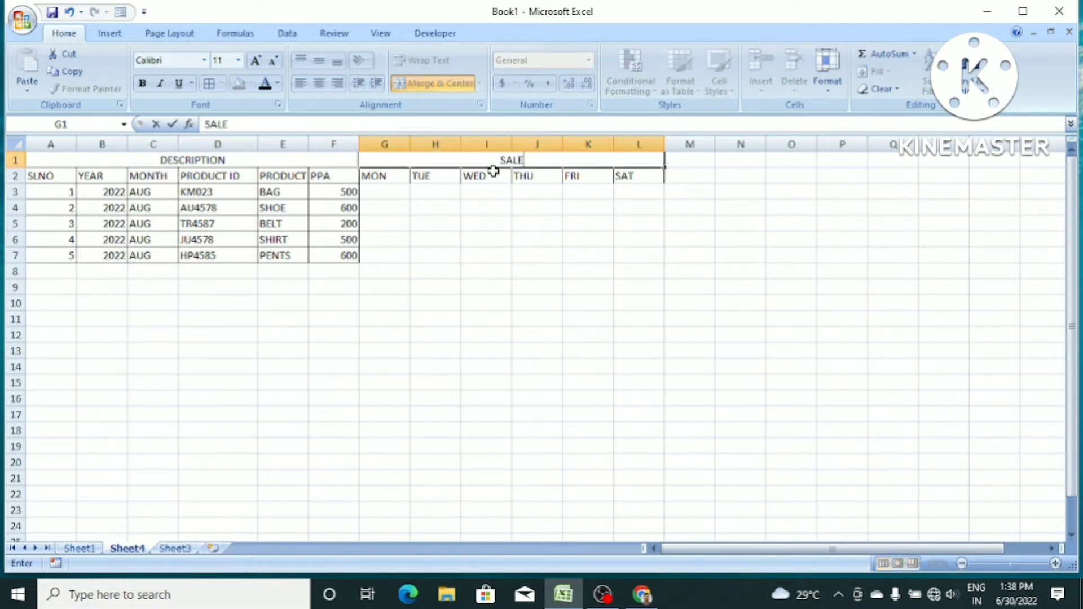
text(S ON PCS)
click(514, 323)
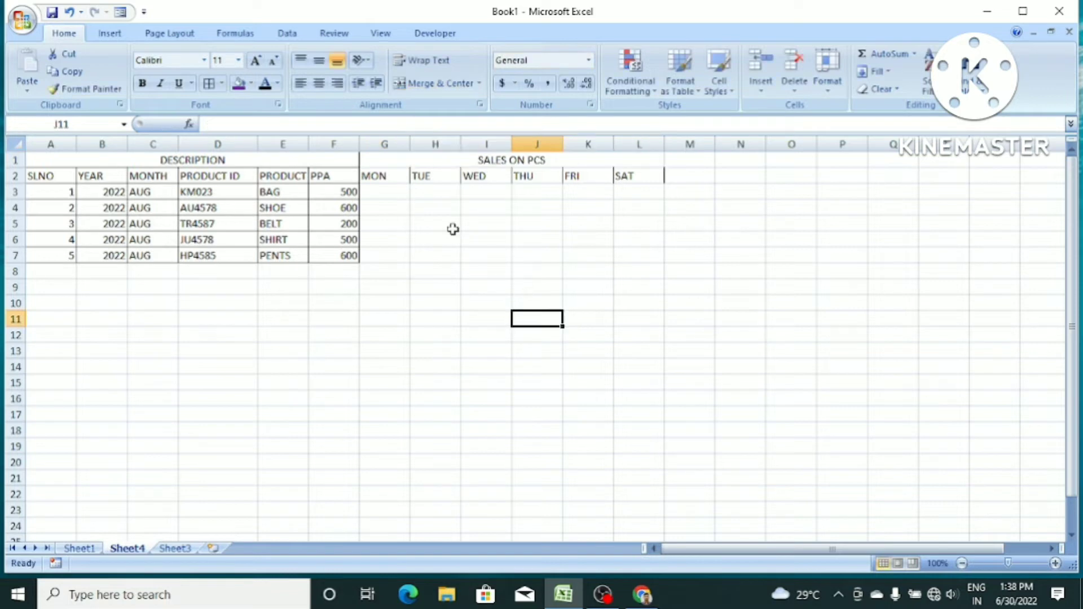
- Apply all borders to the sales section in cells G1 to L7
drag(382, 162, 636, 262)
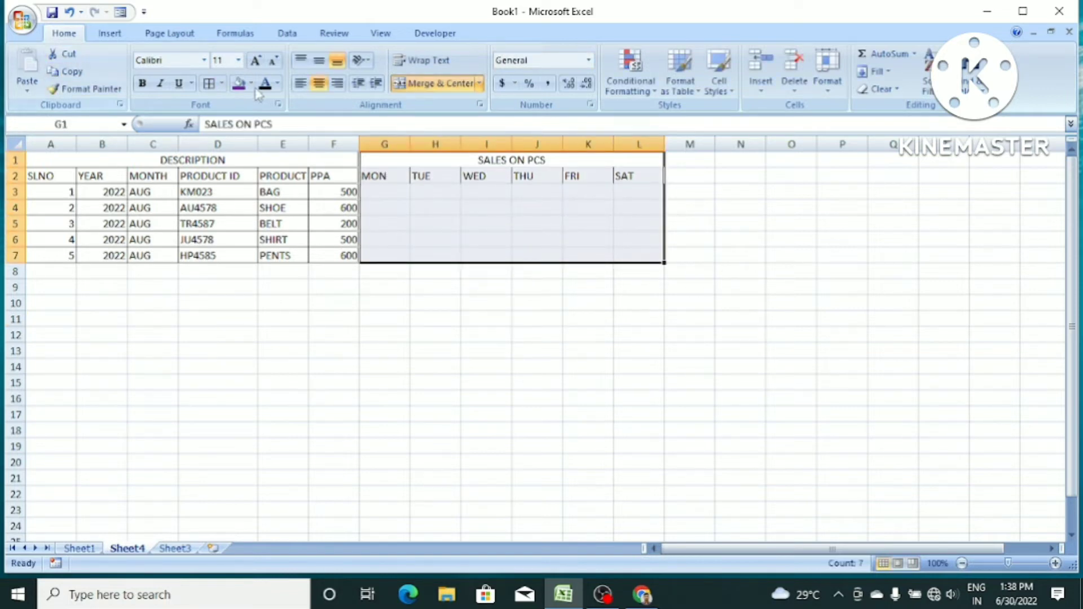
click(210, 85)
click(527, 304)
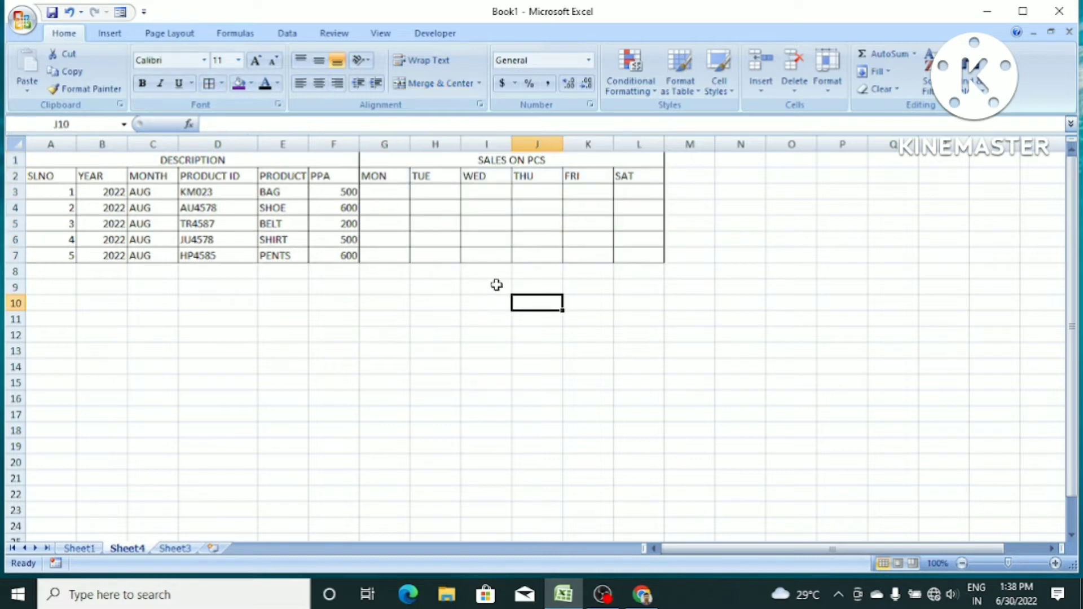
- Start a formula in cell G3 with =RA
click(391, 188)
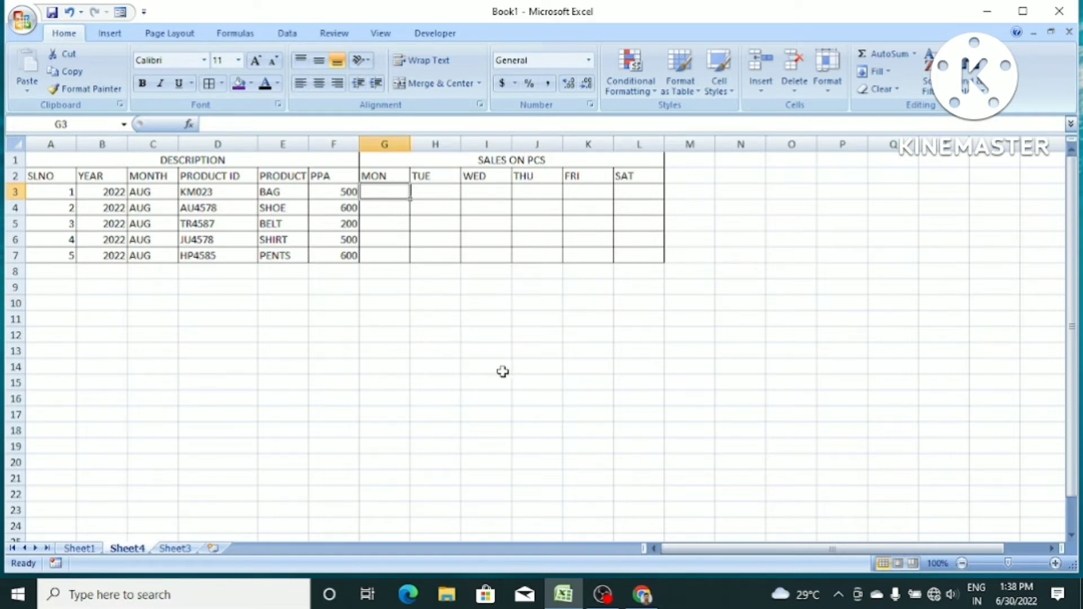
click(486, 336)
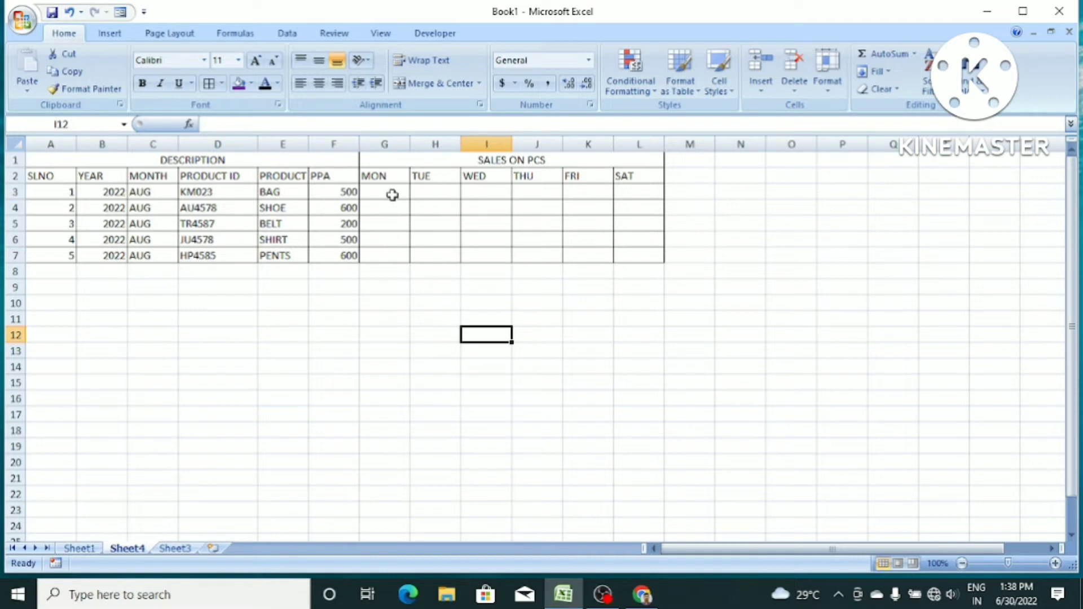
click(392, 194)
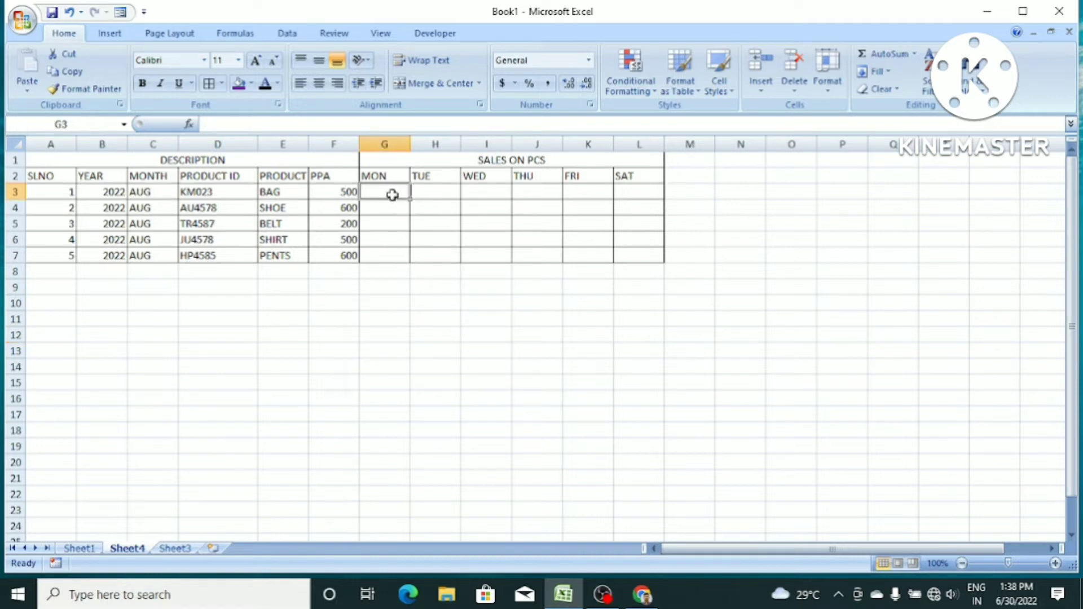
text(=RA)
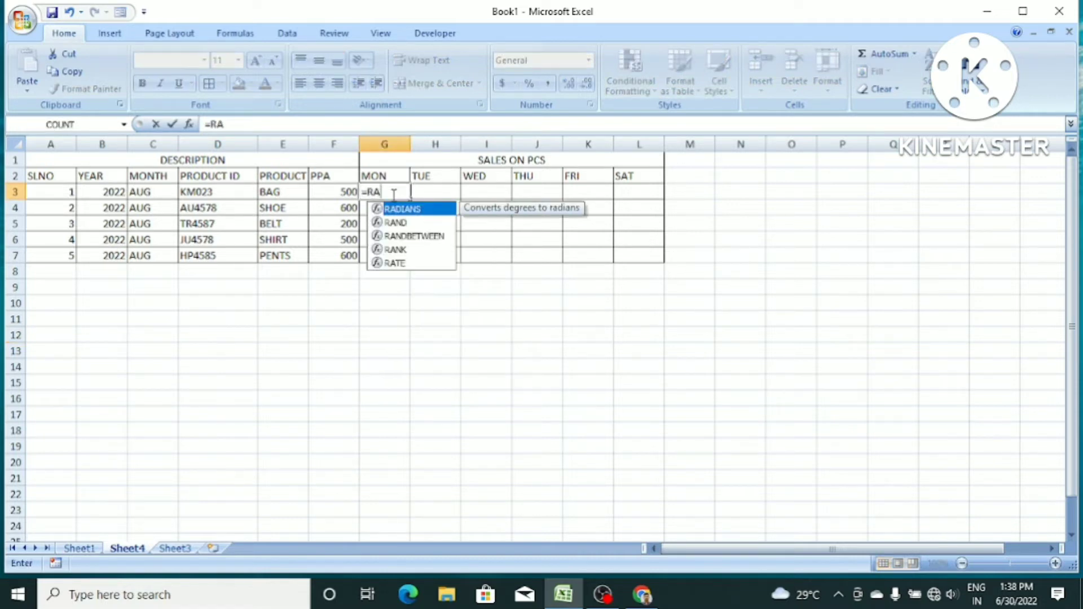
text(NDBEW)
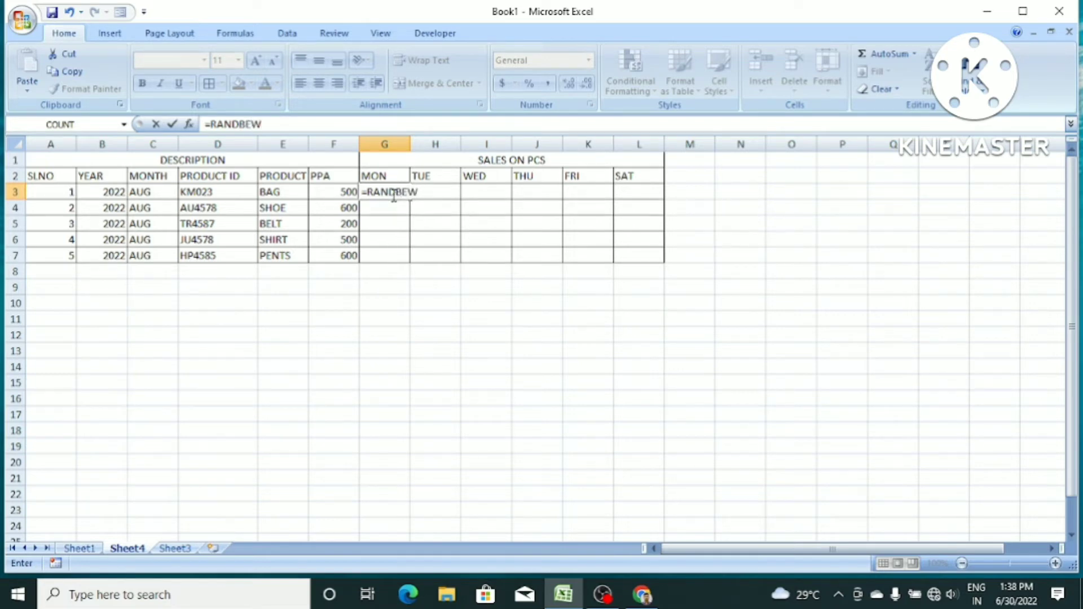
text(TWEEN)
key(BackSpace)
key(BackSpace)
key(BackSpace)
key(BackSpace)
key(BackSpace)
key(BackSpace)
key(BackSpace)
key(BackSpace)
key(BackSpace)
key(BackSpace)
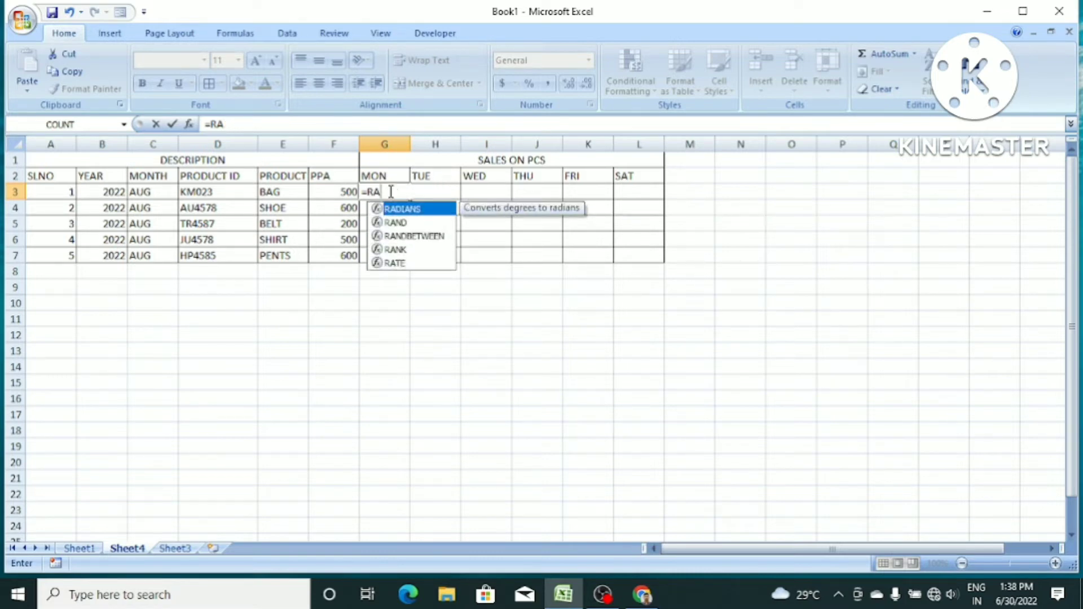
- Complete the formula in cell G3 as =RANDBETWEEN(20,70) to generate a random Monday sales figure for BAG
key(Down)
key(Tab)
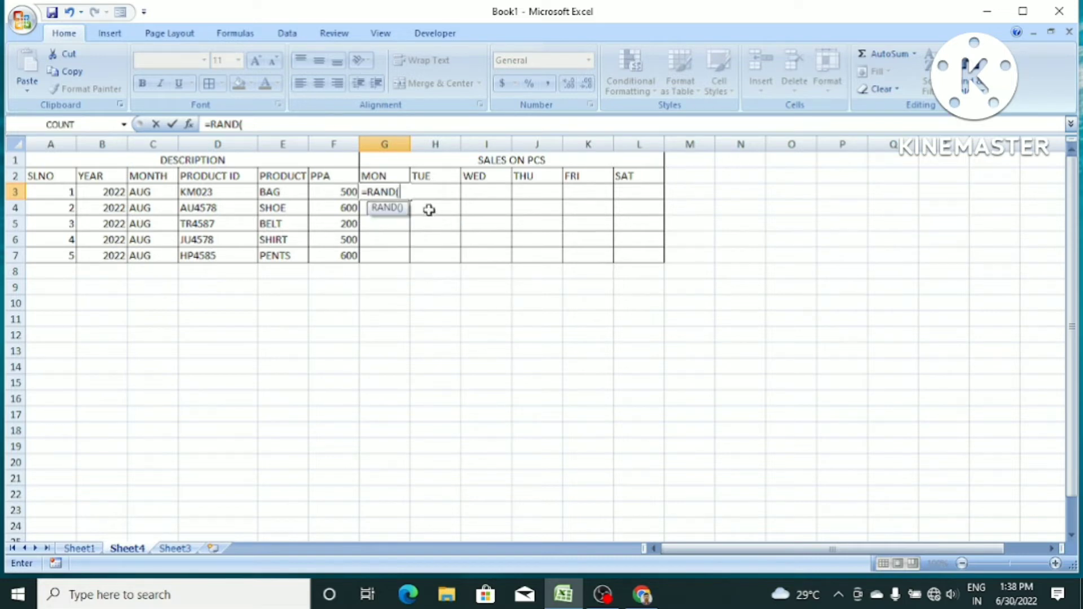
key(BackSpace)
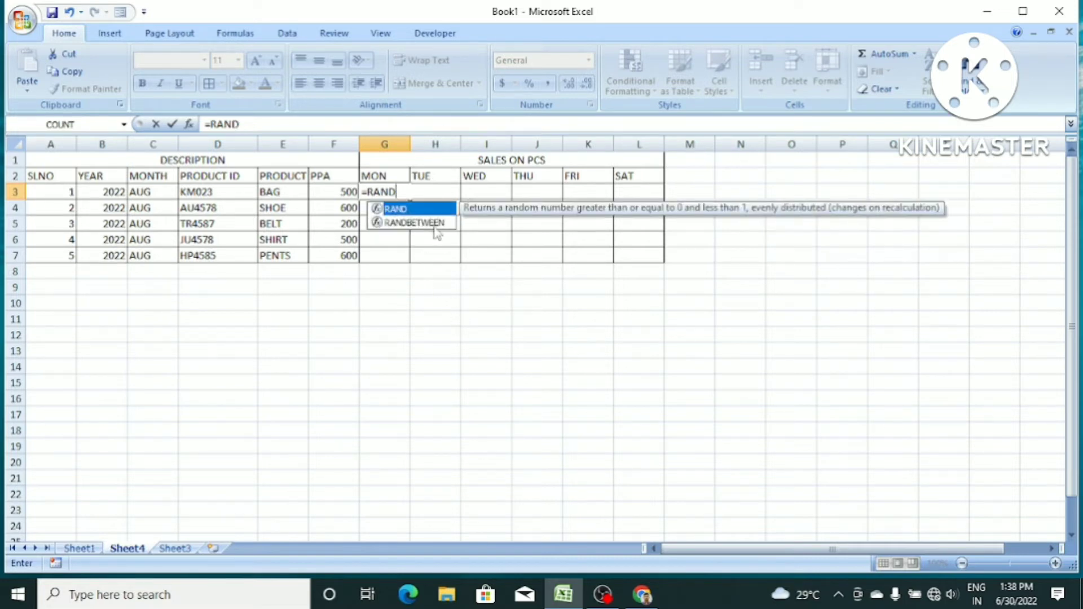
double_click(412, 223)
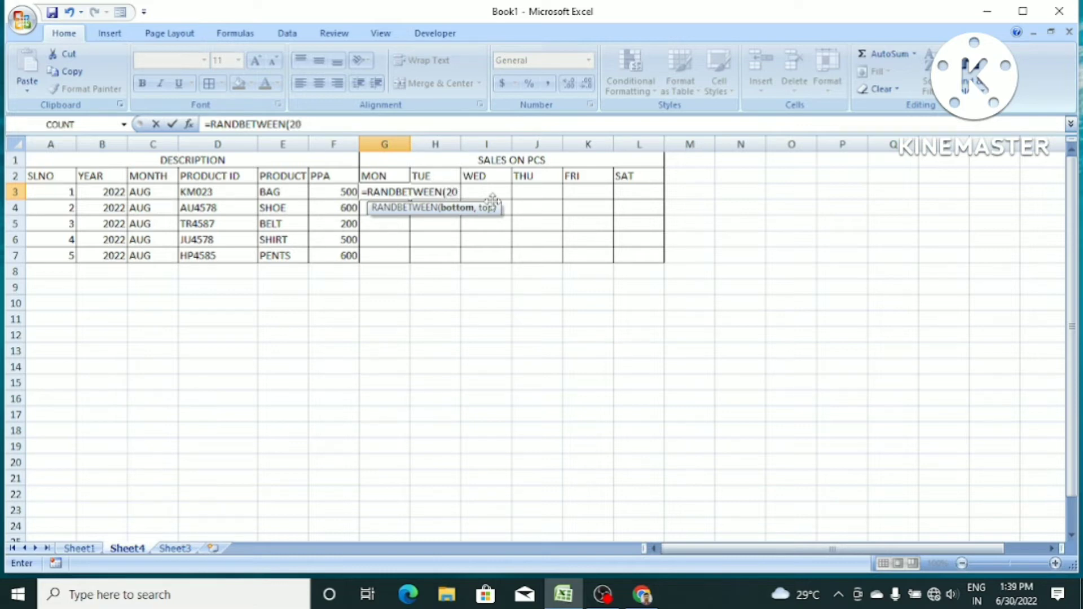
text(,70)
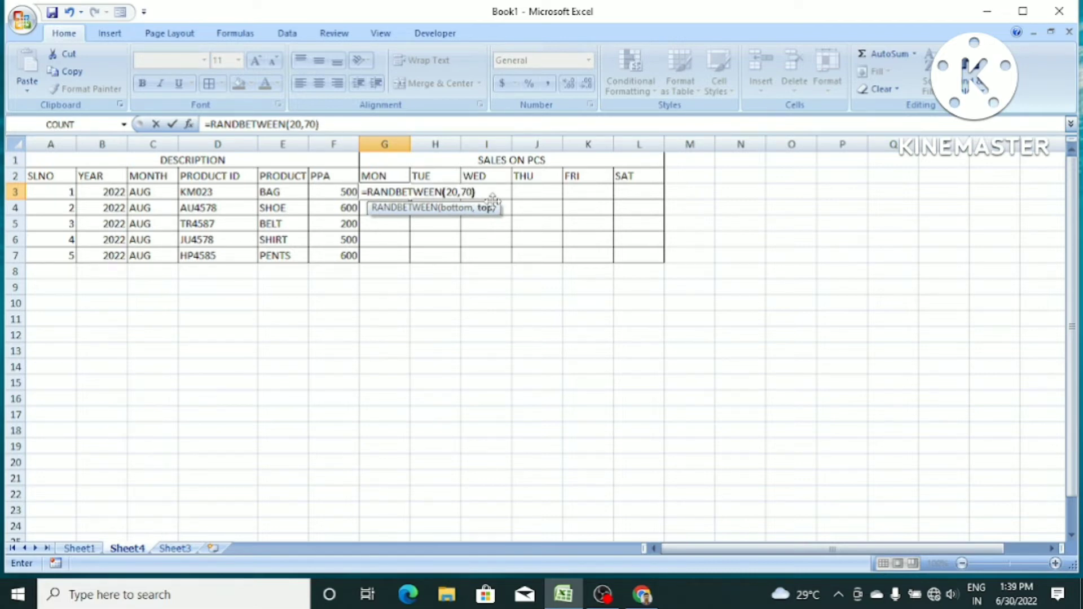
key(Return)
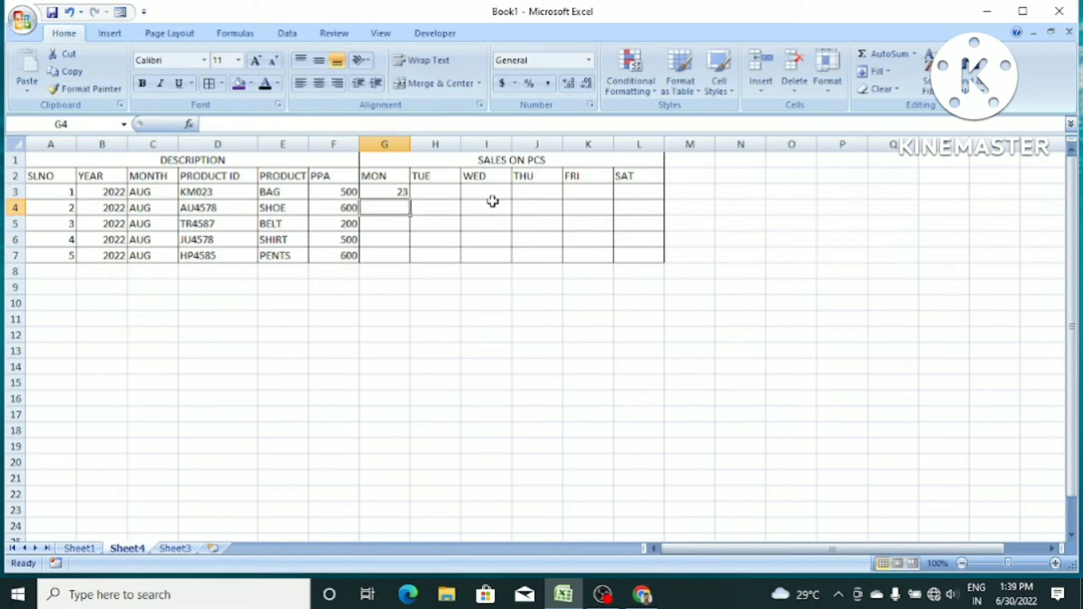
click(388, 192)
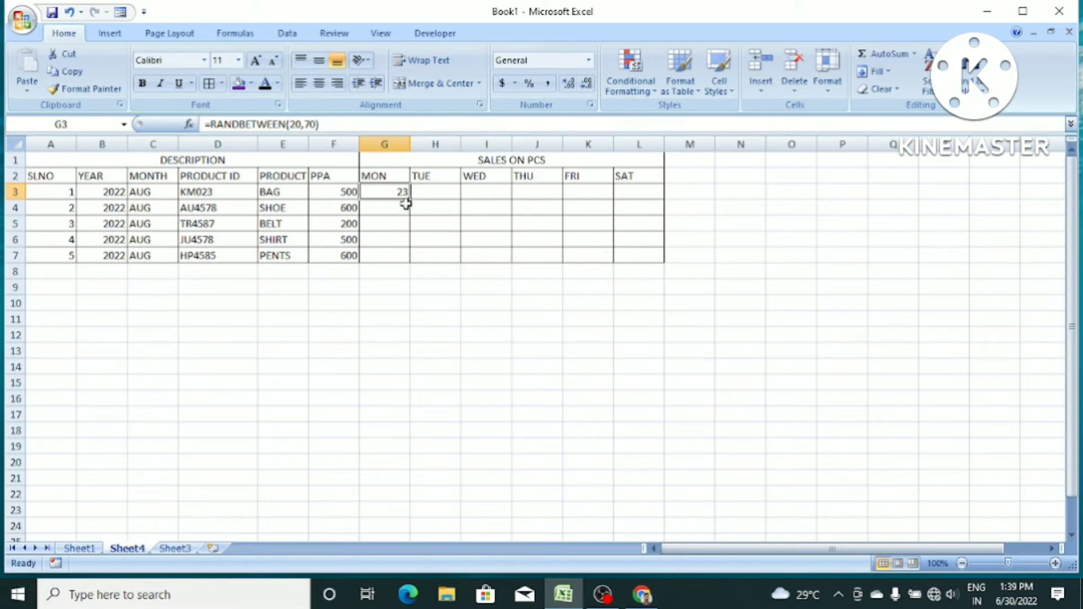
click(692, 241)
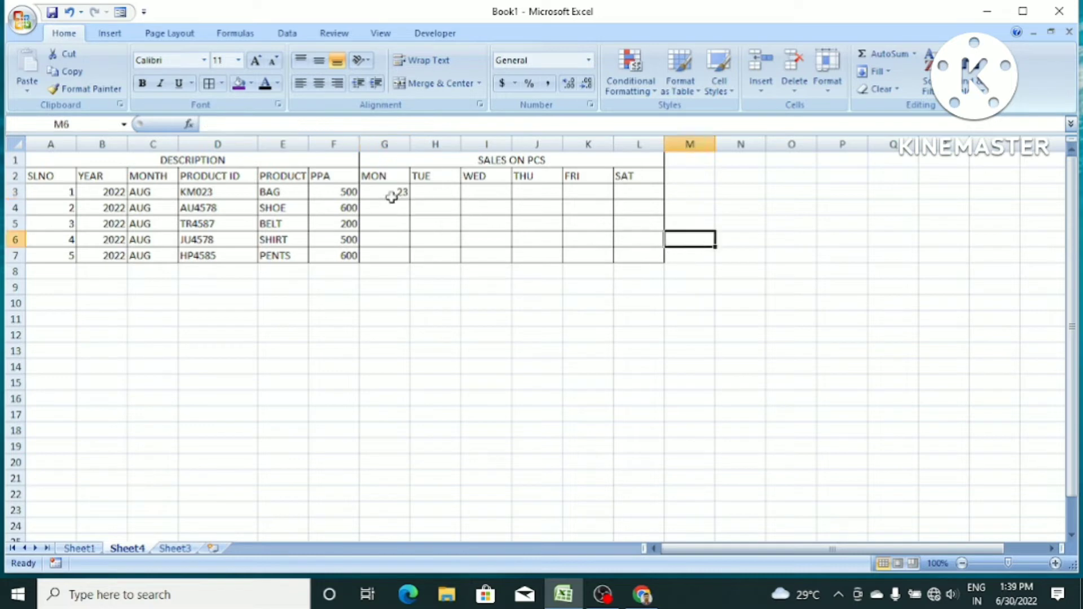
drag(388, 193, 631, 255)
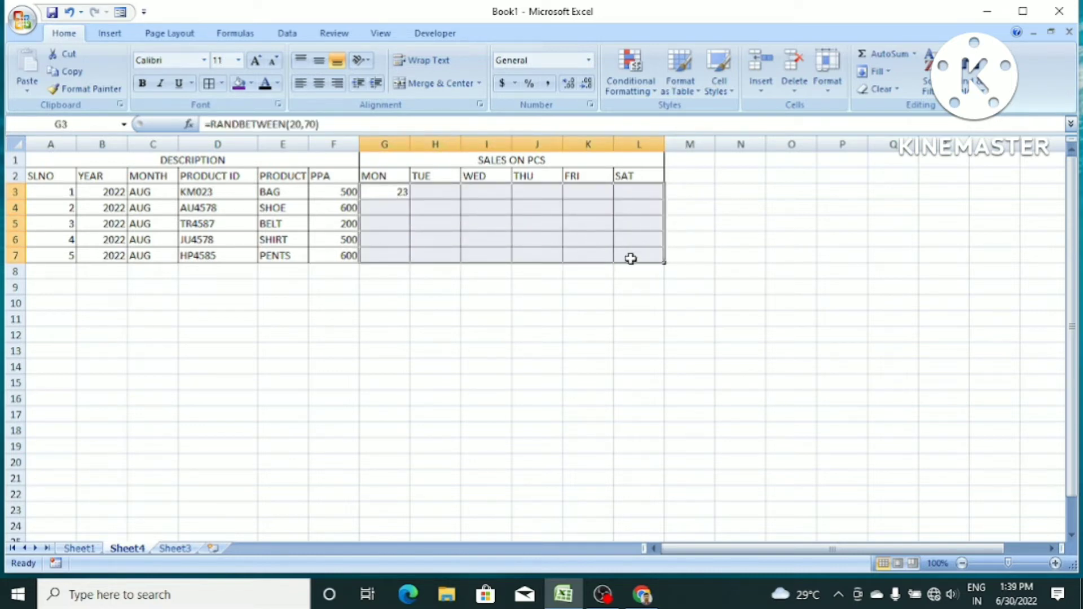
key(Delete)
text(r)
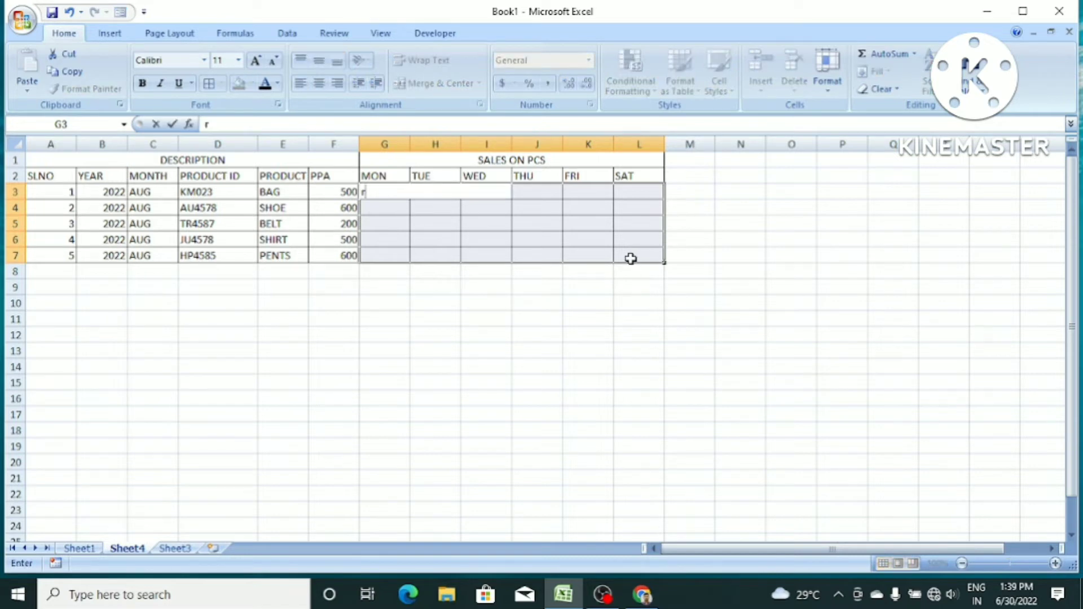
text(d)
key(BackSpace)
key(BackSpace)
click(726, 454)
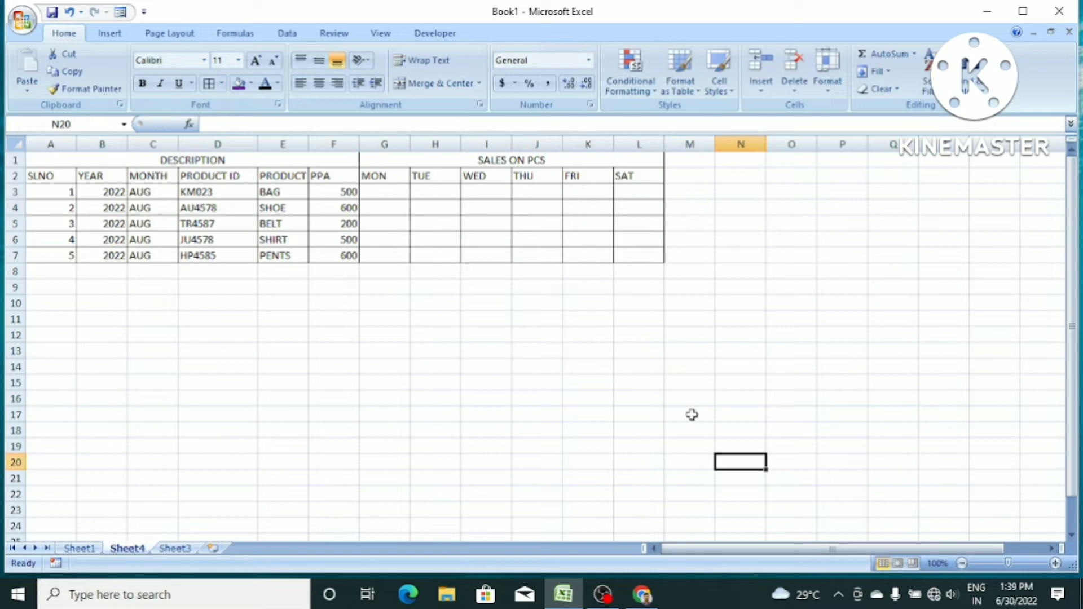
click(394, 190)
key(ctrl+z)
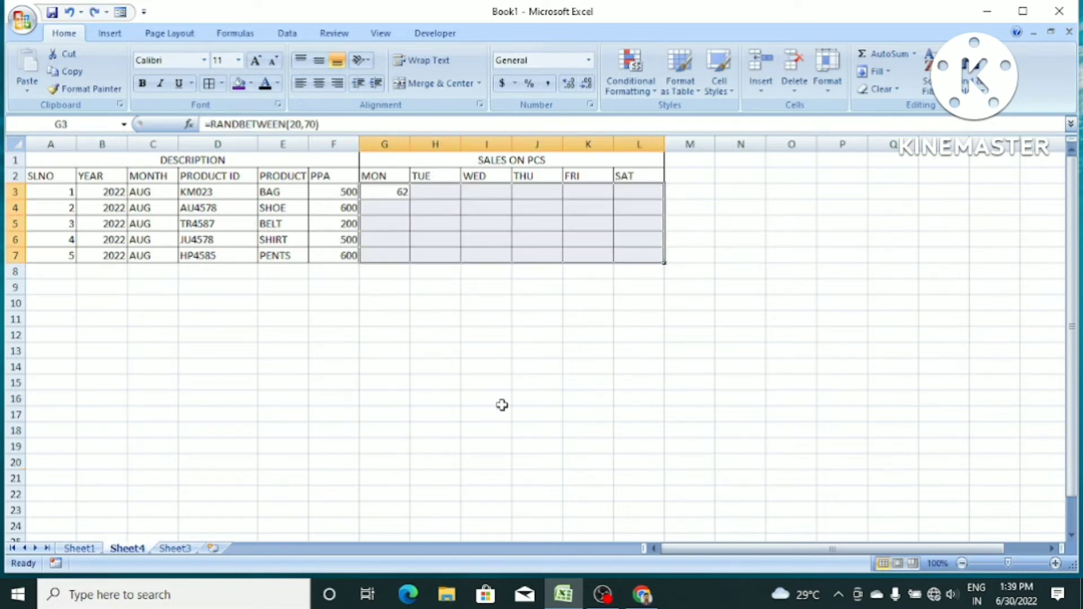
- Fill the RANDBETWEEN formula from cell G3 across and down the whole sales range G3 to L7
click(499, 400)
drag(390, 196, 637, 248)
key(ctrl+r)
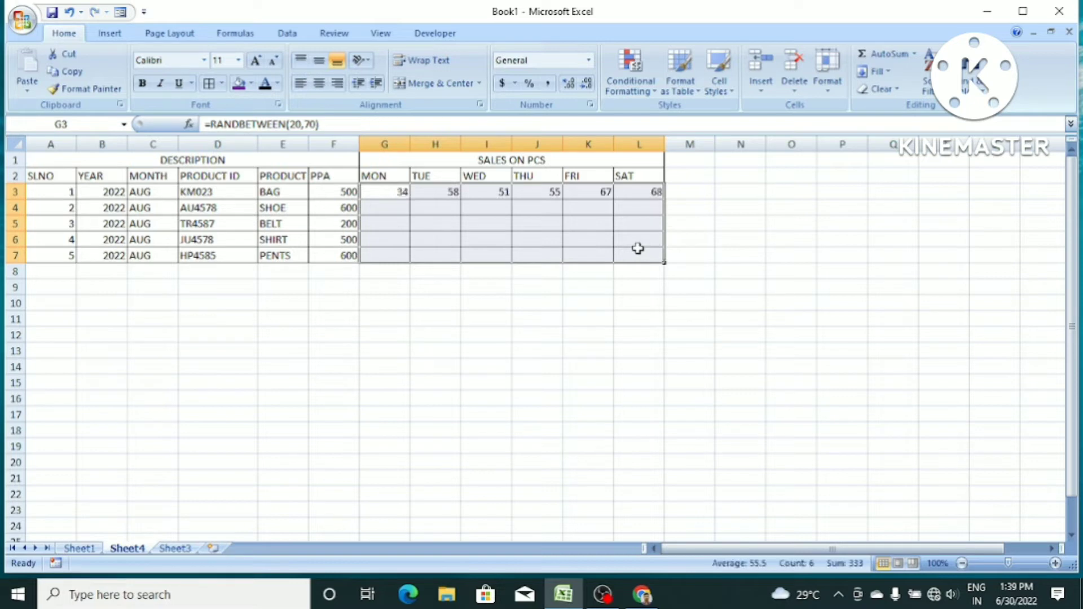
key(ctrl+d)
click(679, 434)
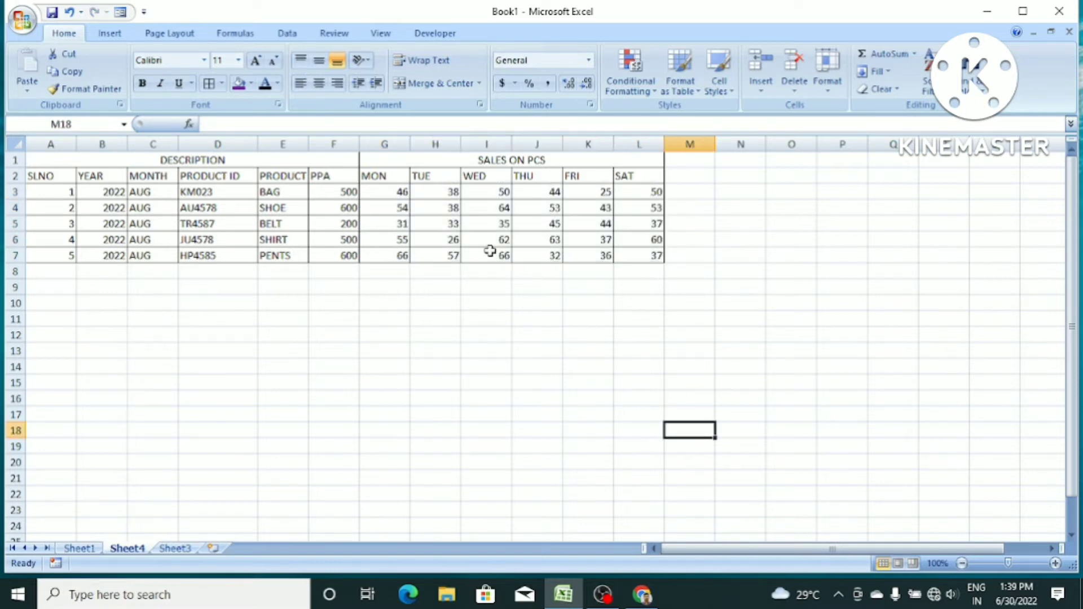
- Test the recalculation of the random sales numbers by entering 4 in cell I8 and 5 in J8, and clear both cells
click(493, 270)
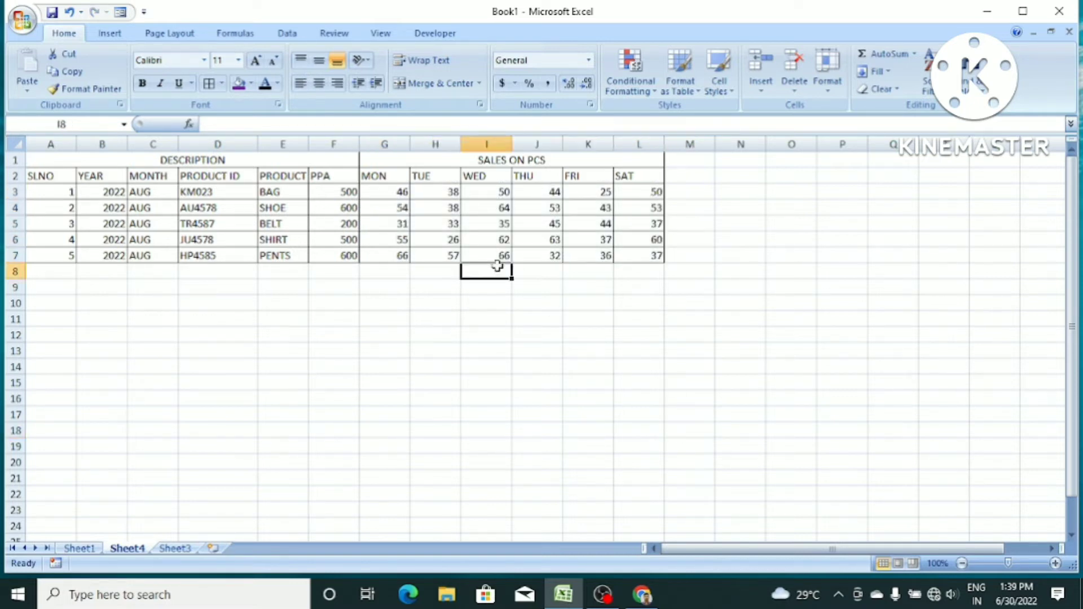
text(4)
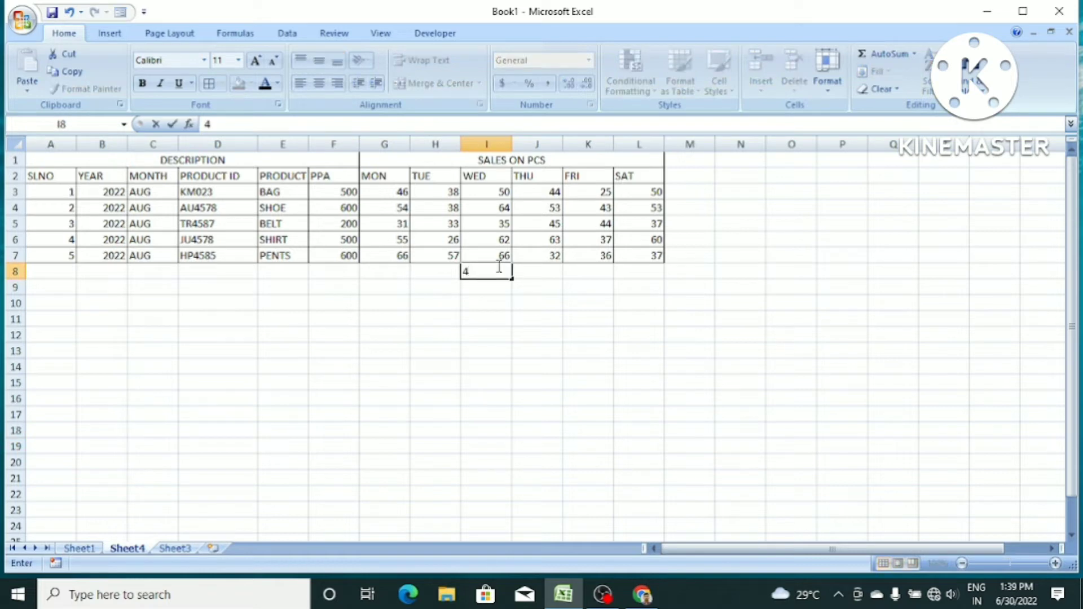
key(Return)
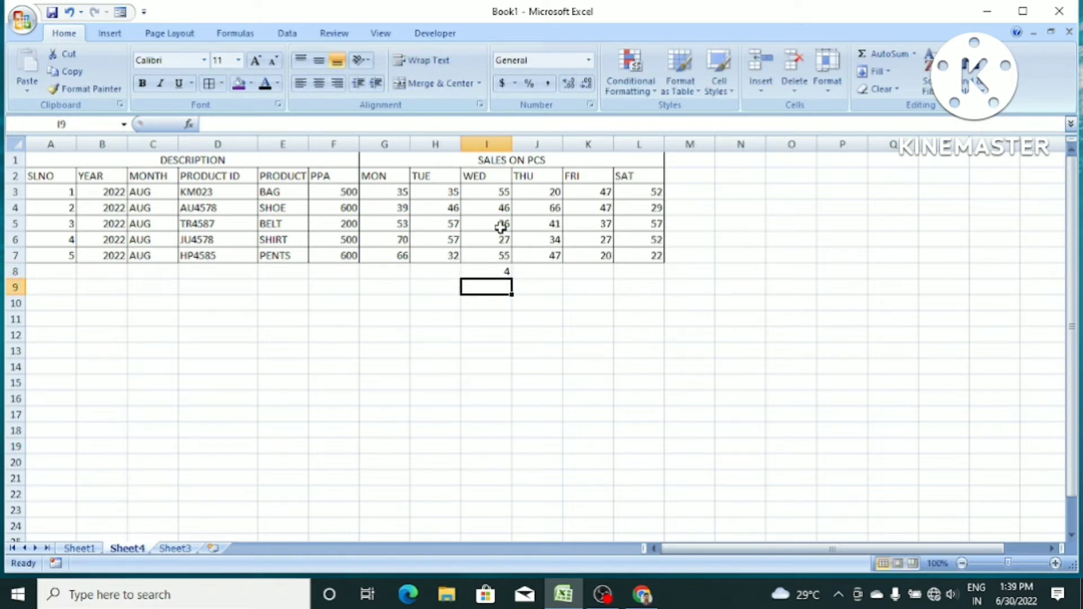
click(536, 274)
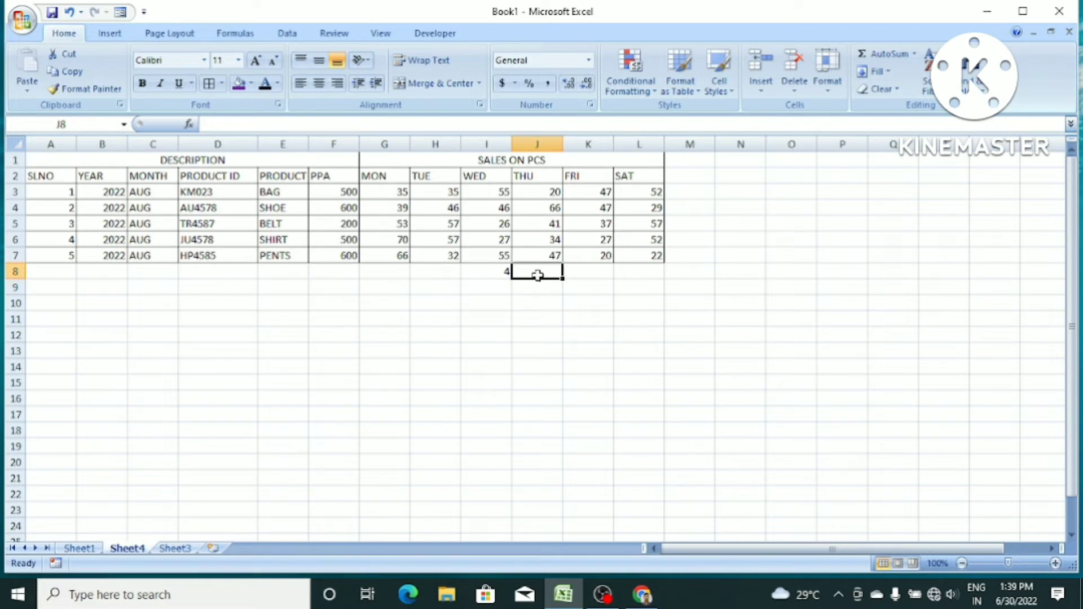
text(5)
key(Return)
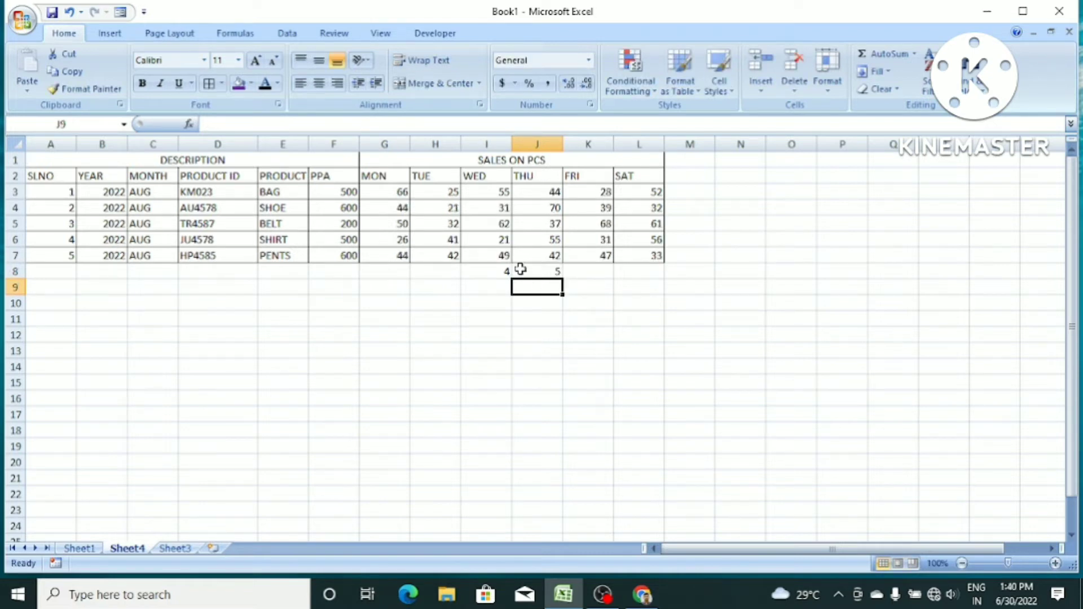
drag(495, 271, 534, 275)
key(Delete)
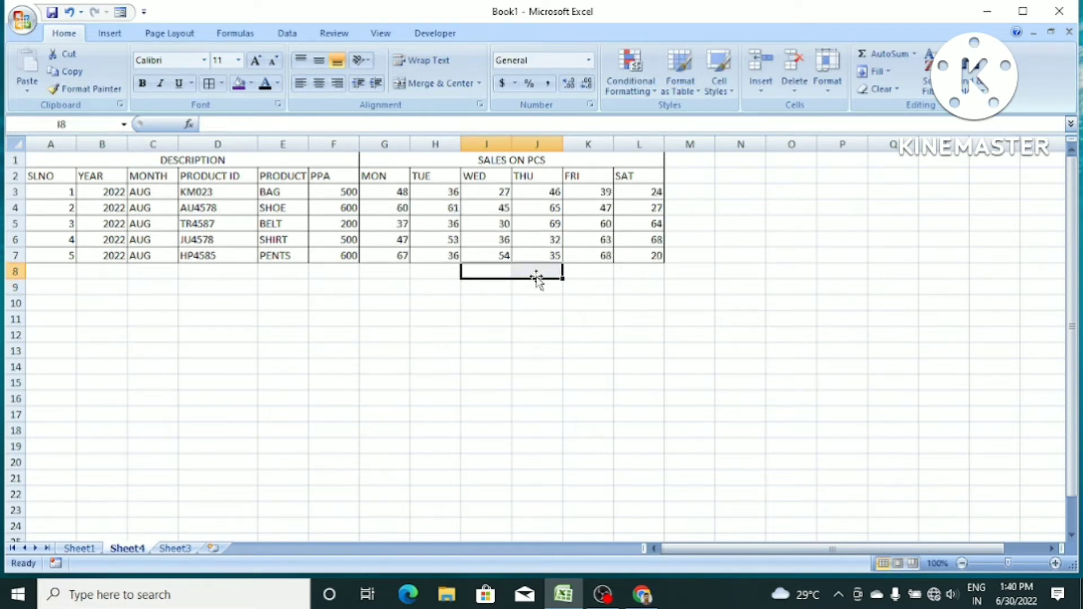
drag(677, 350, 674, 335)
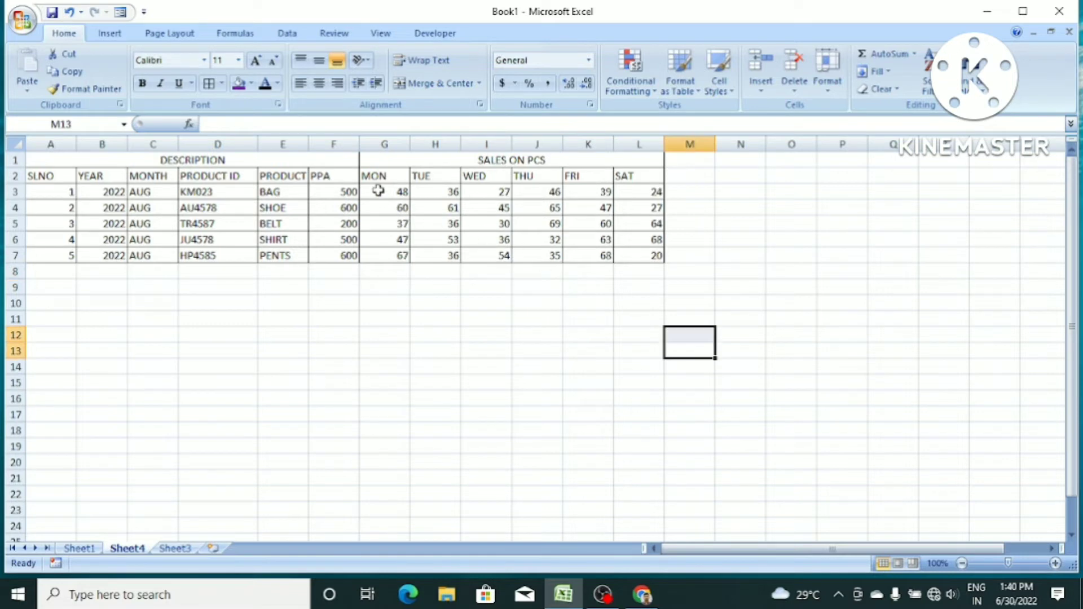
- Replace the random formulas in cells G3 to L7 with fixed numbers by copying the range and pasting it in place as Values
drag(378, 190, 641, 255)
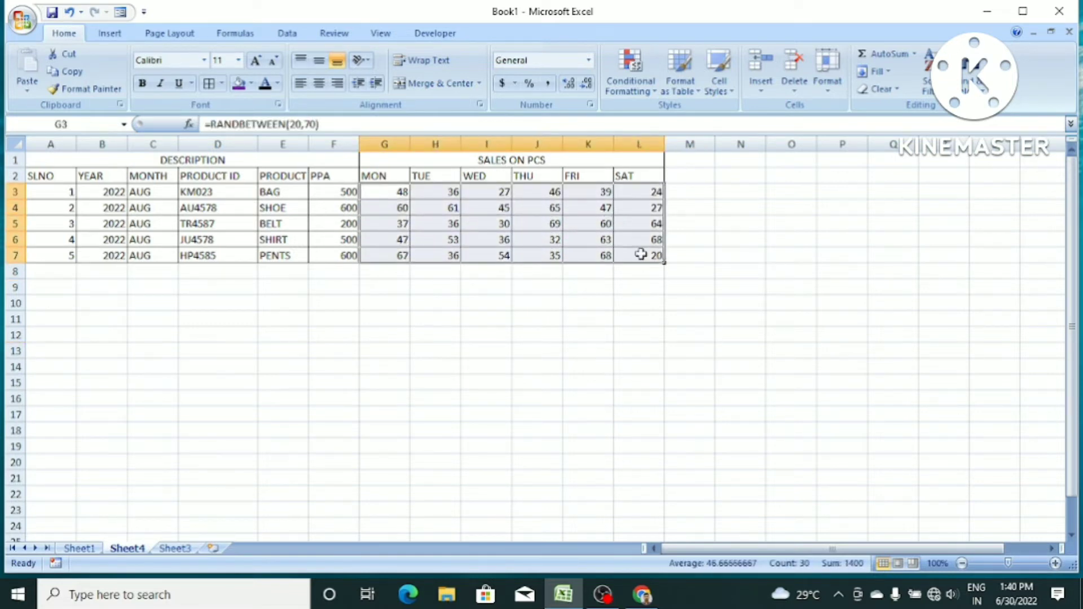
key(ctrl+c)
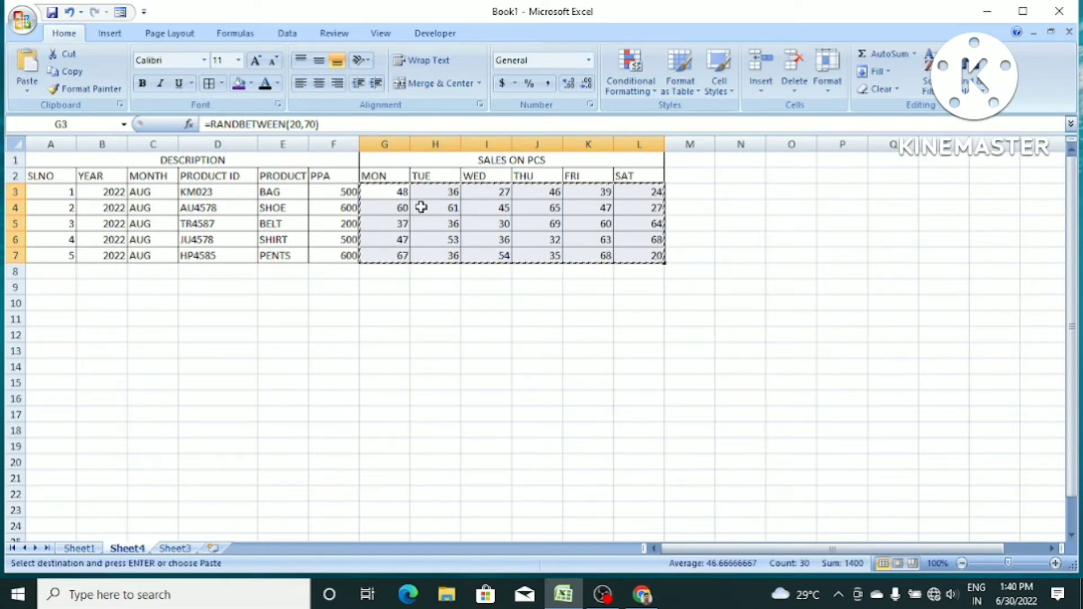
right_click(511, 211)
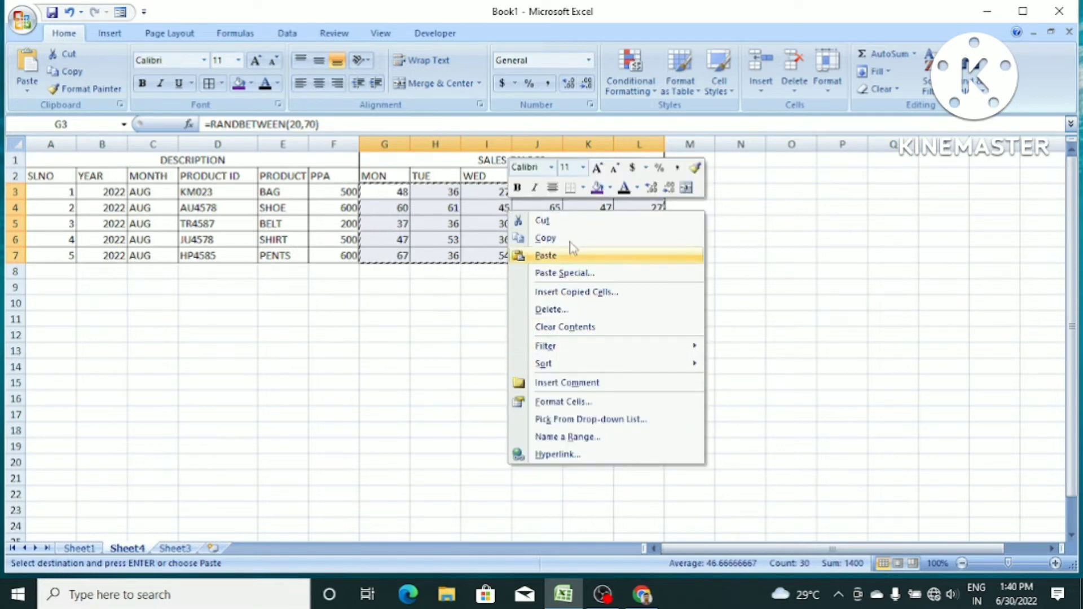
click(598, 280)
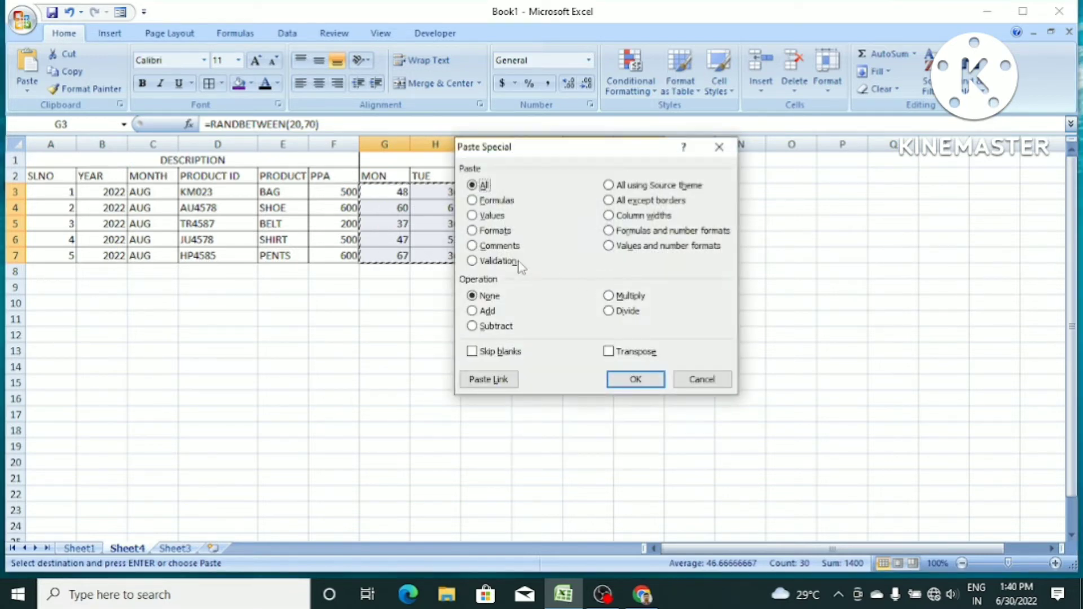
click(473, 216)
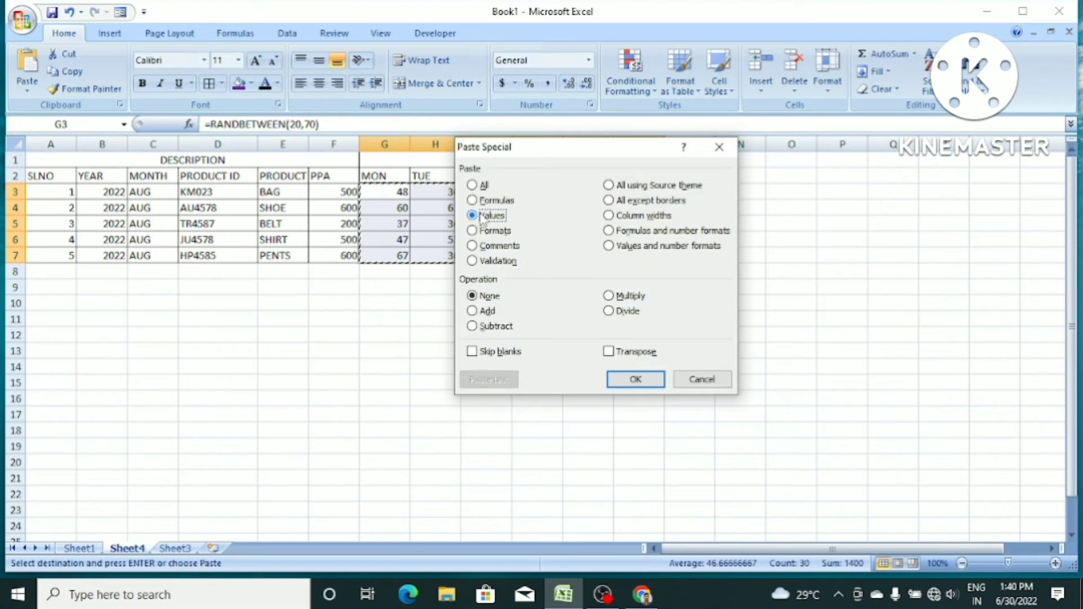
click(626, 379)
click(536, 319)
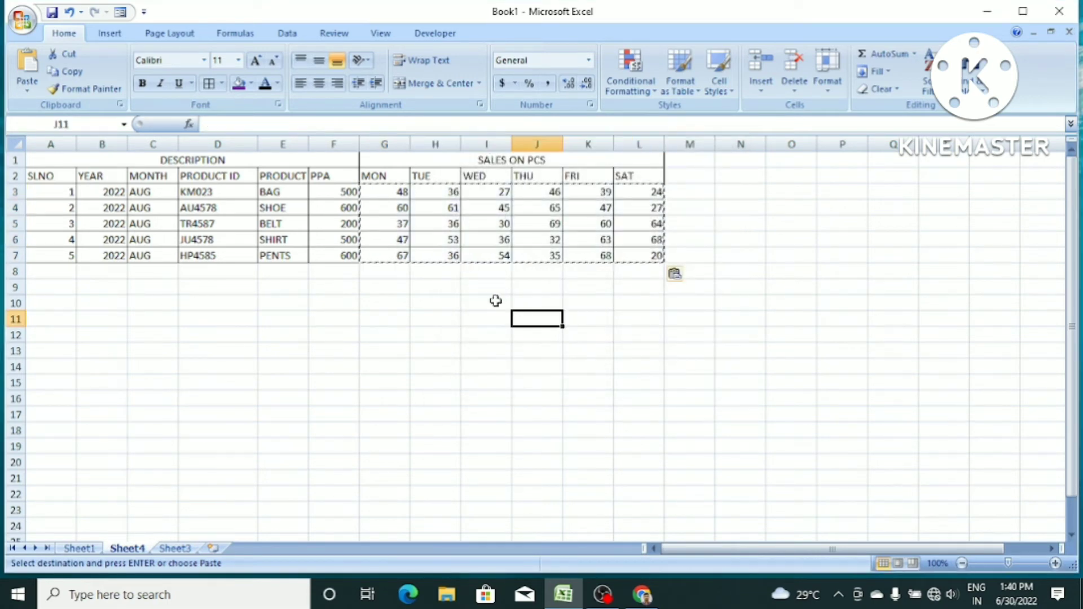
click(480, 285)
key(Escape)
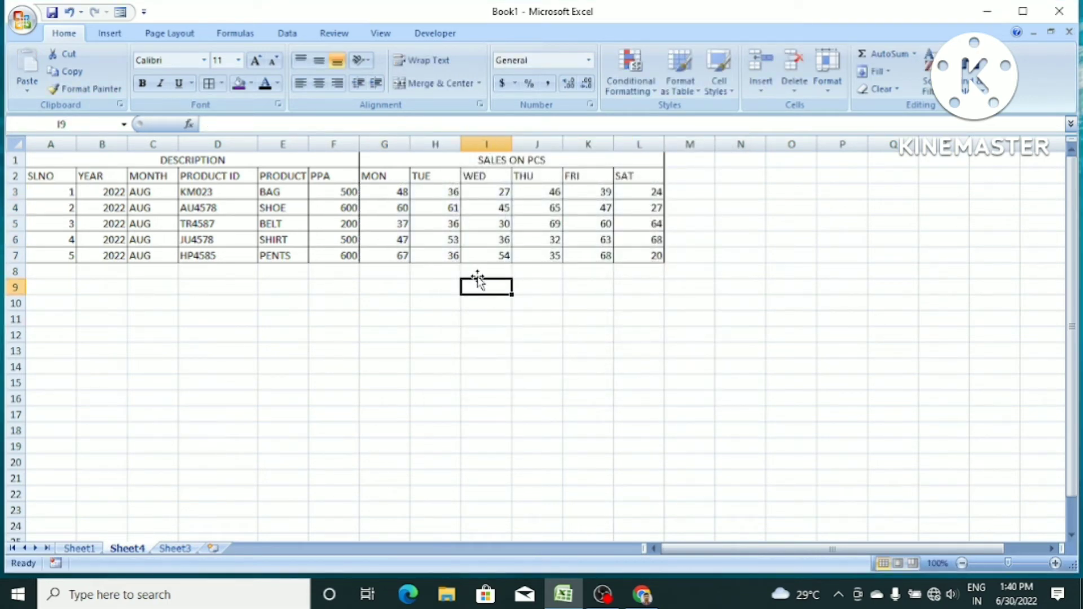
- Test that the sales numbers are fixed by entering 1 in cell I9 and 4 in I10, and clear the test entries
text(1)
key(Return)
text(4)
key(Return)
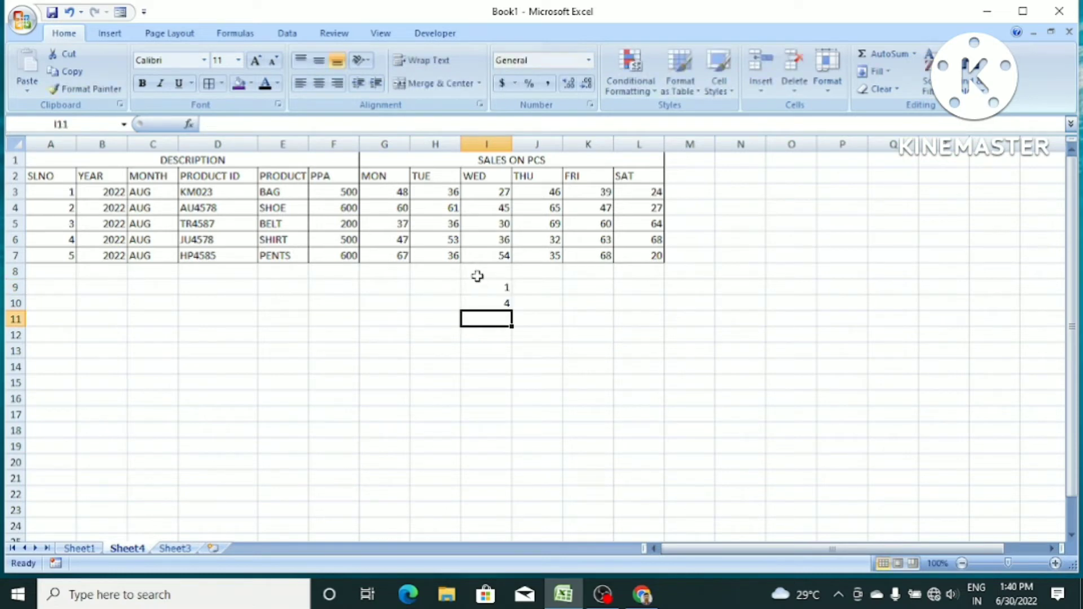
drag(492, 276, 495, 303)
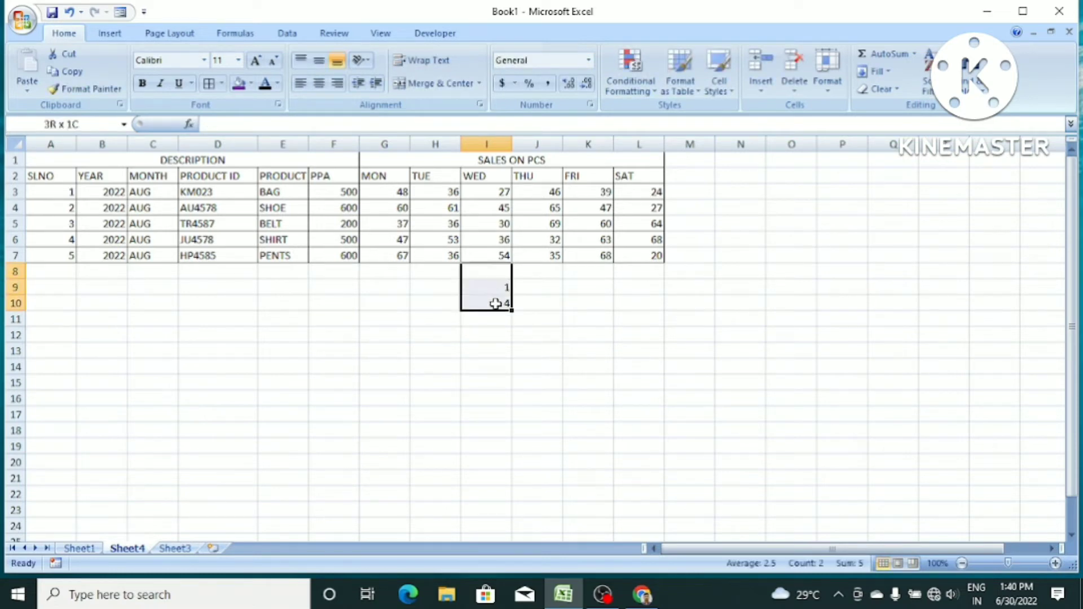
key(Delete)
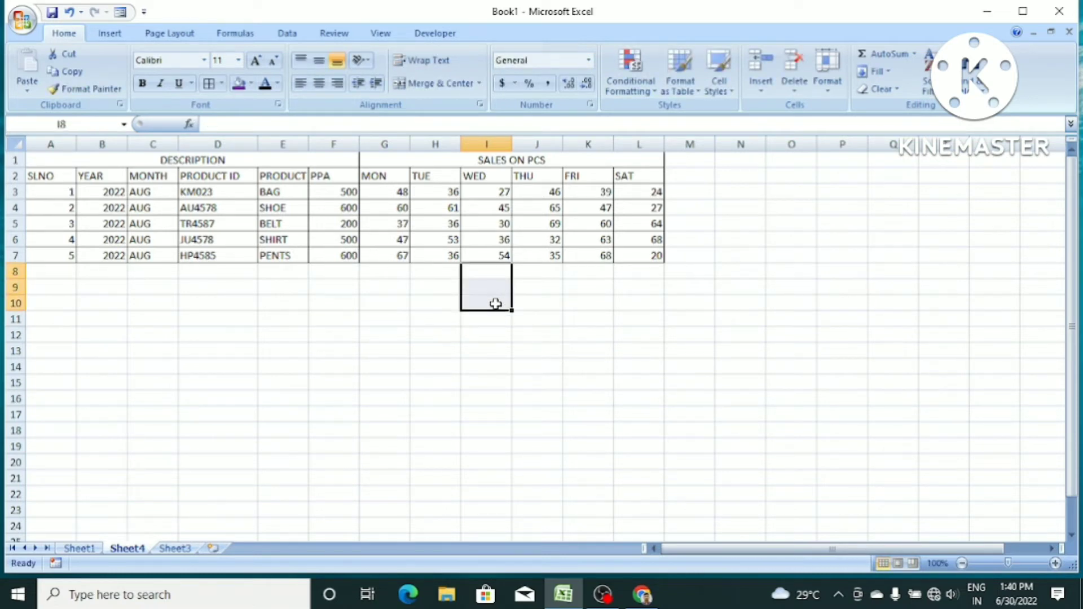
click(799, 271)
click(706, 172)
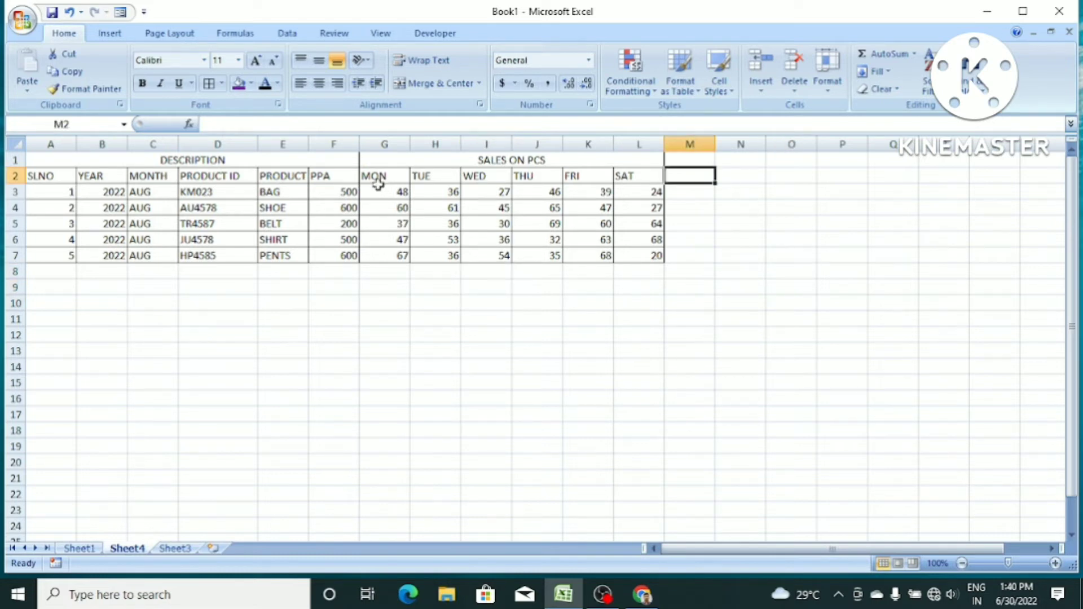
click(698, 307)
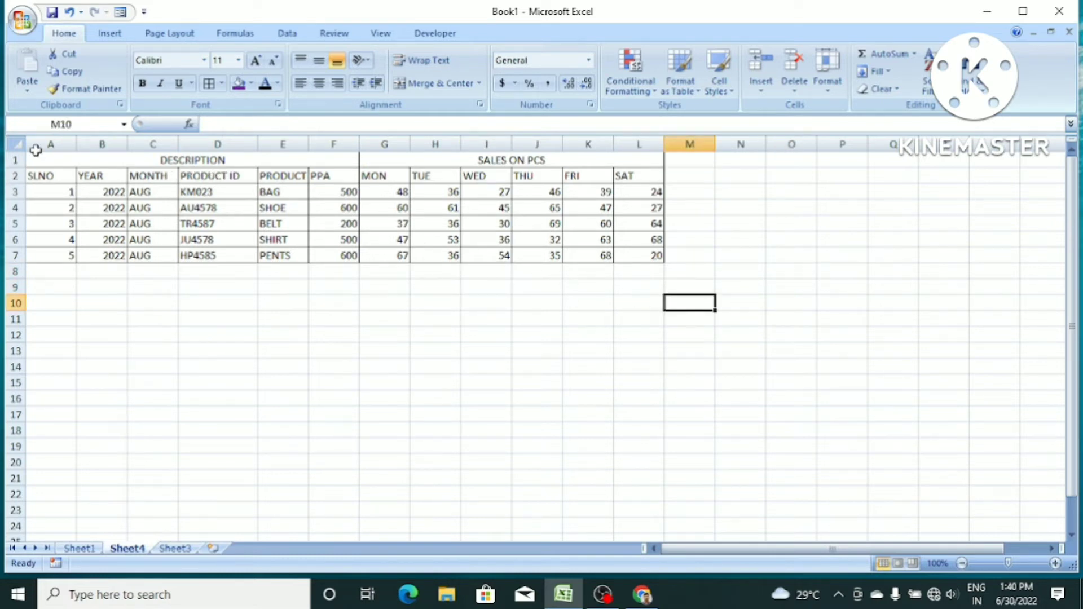
- Apply a purple fill to the merged DESCRIPTION heading in row 1
drag(66, 159, 649, 255)
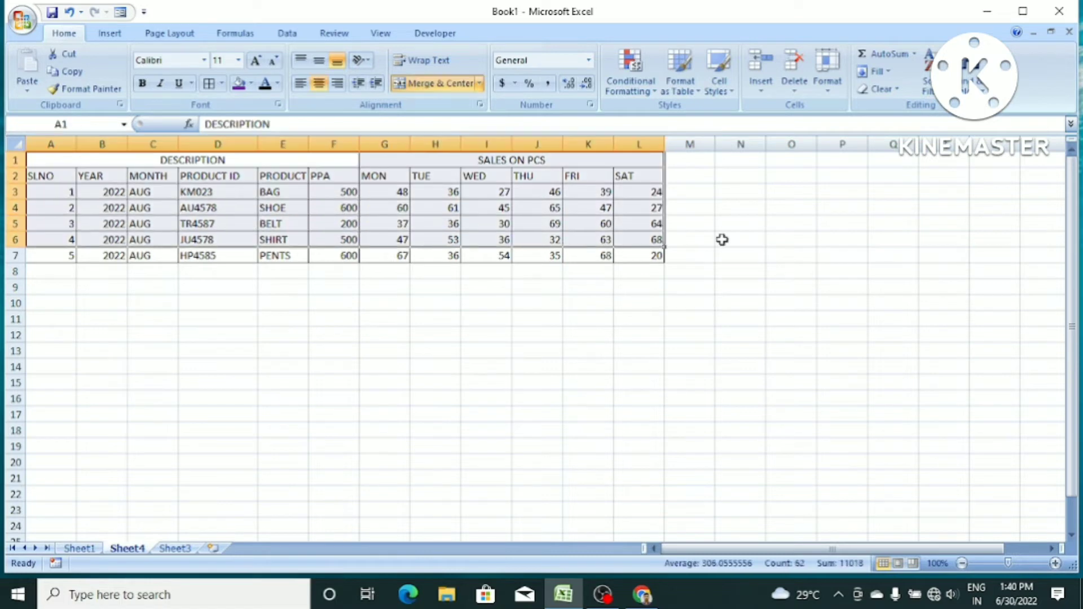
click(792, 239)
click(190, 161)
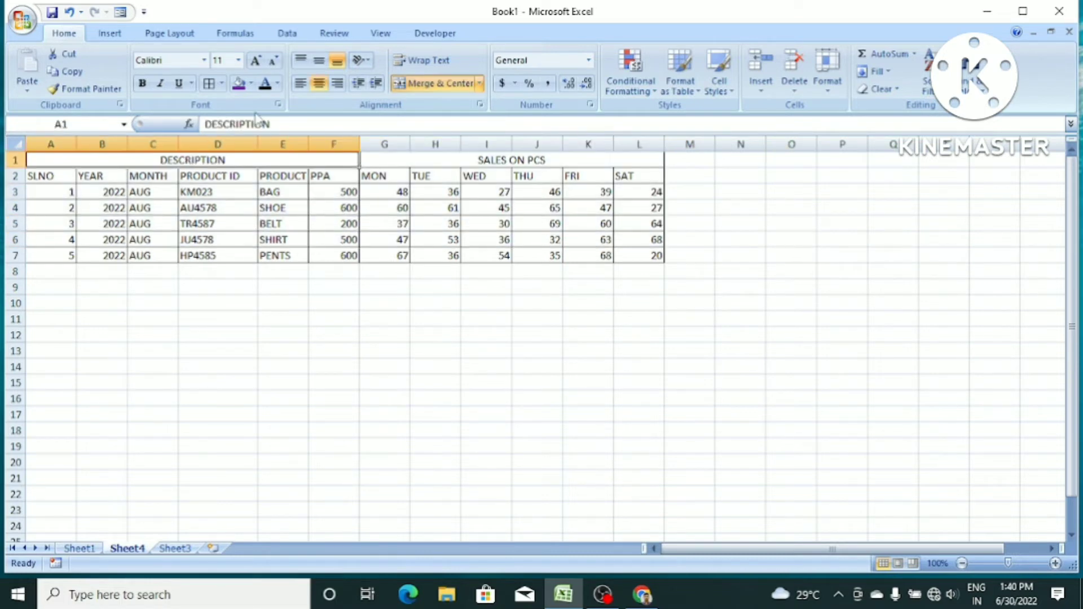
click(237, 85)
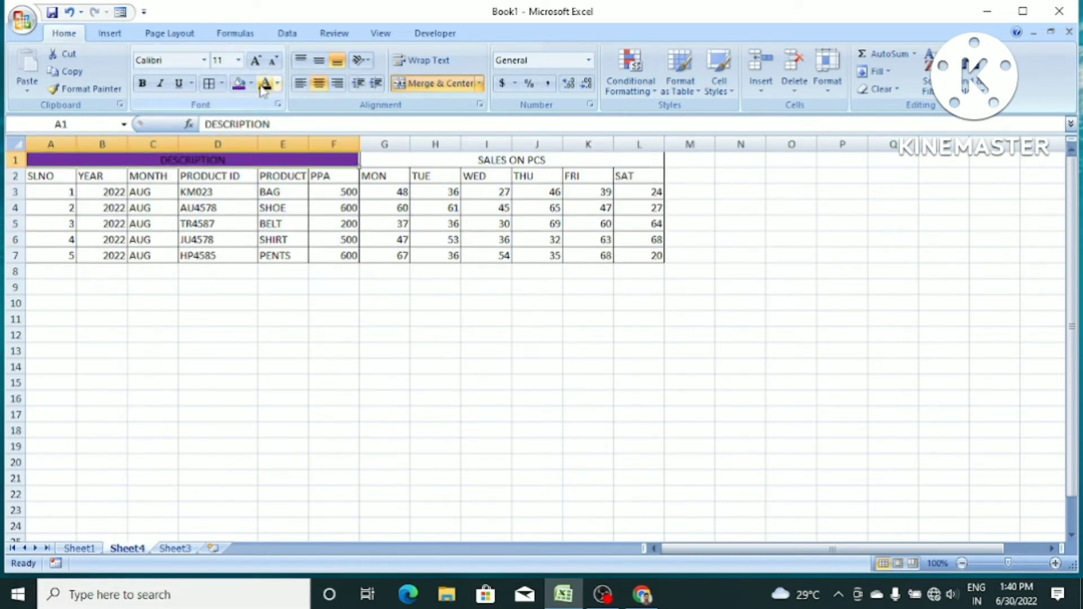
- Set the font colour of the DESCRIPTION heading to white
click(277, 83)
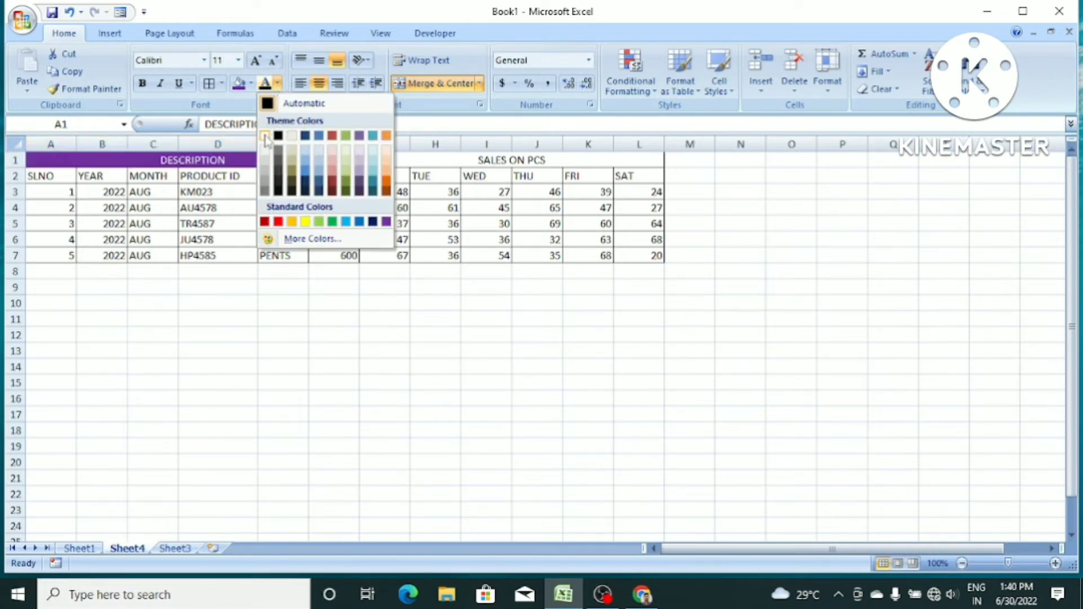
click(265, 137)
click(497, 334)
- Apply a red fill and white font colour to the merged SALES ON PCS heading in row 1
click(463, 163)
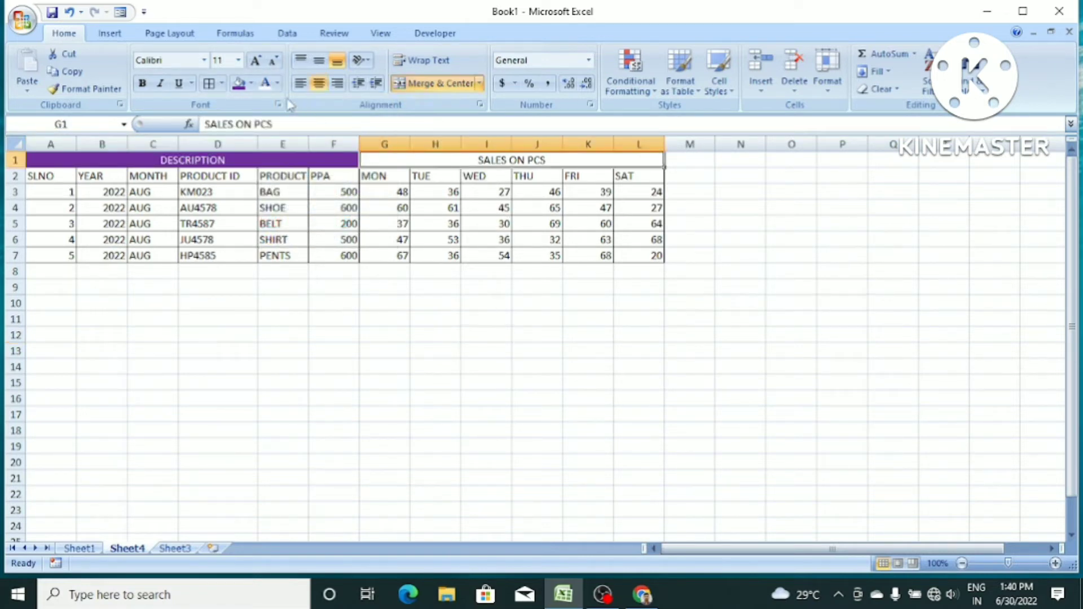
click(251, 83)
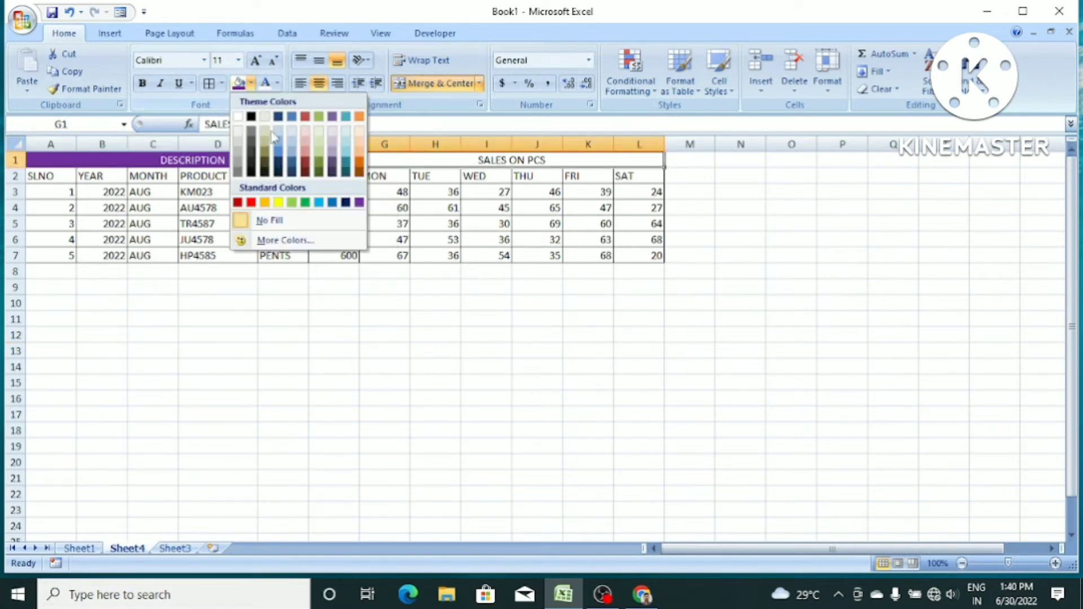
click(251, 202)
click(265, 83)
click(389, 334)
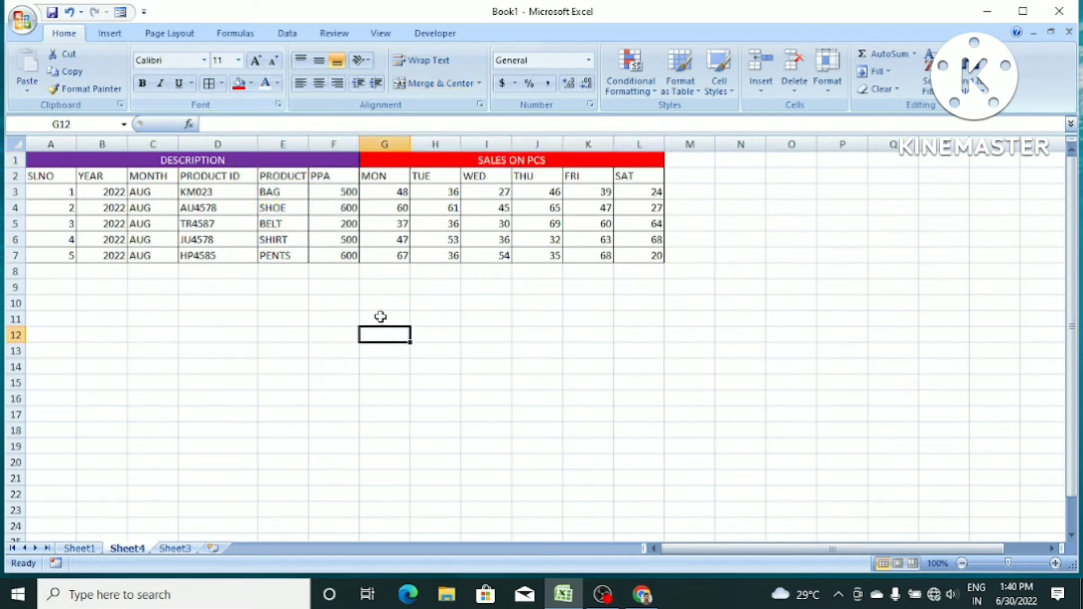
- Fill the description column headings in cells A2 to F2 with yellow
drag(48, 178, 319, 176)
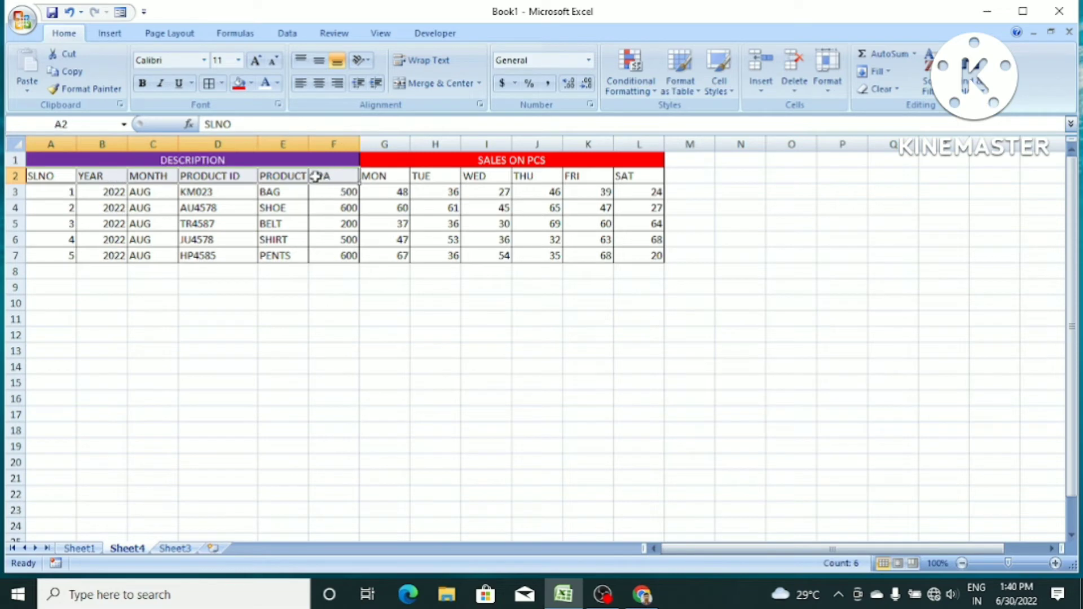
click(243, 84)
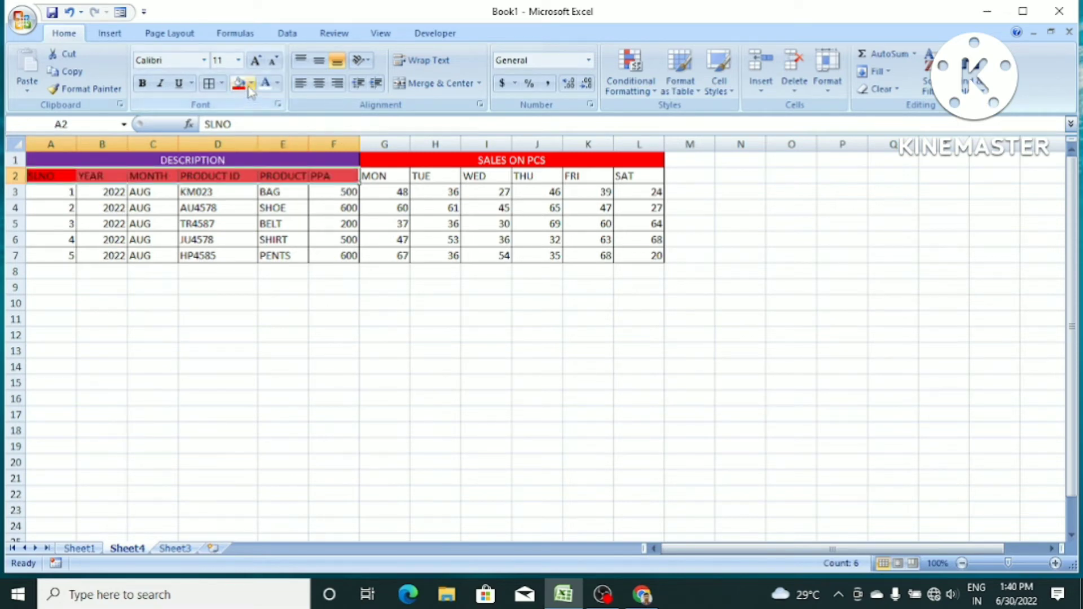
click(251, 83)
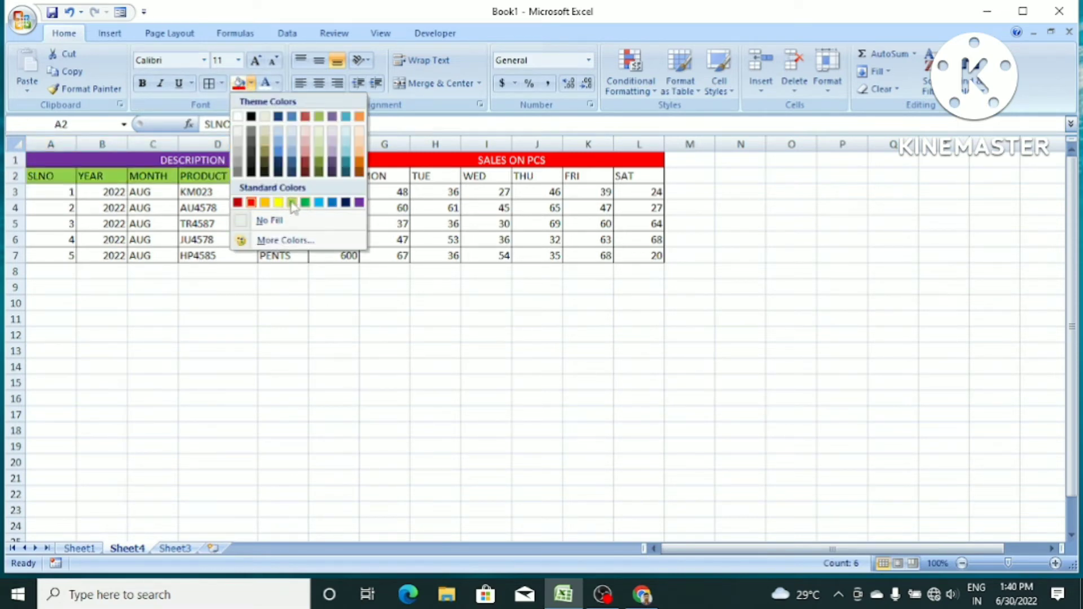
click(278, 201)
click(384, 333)
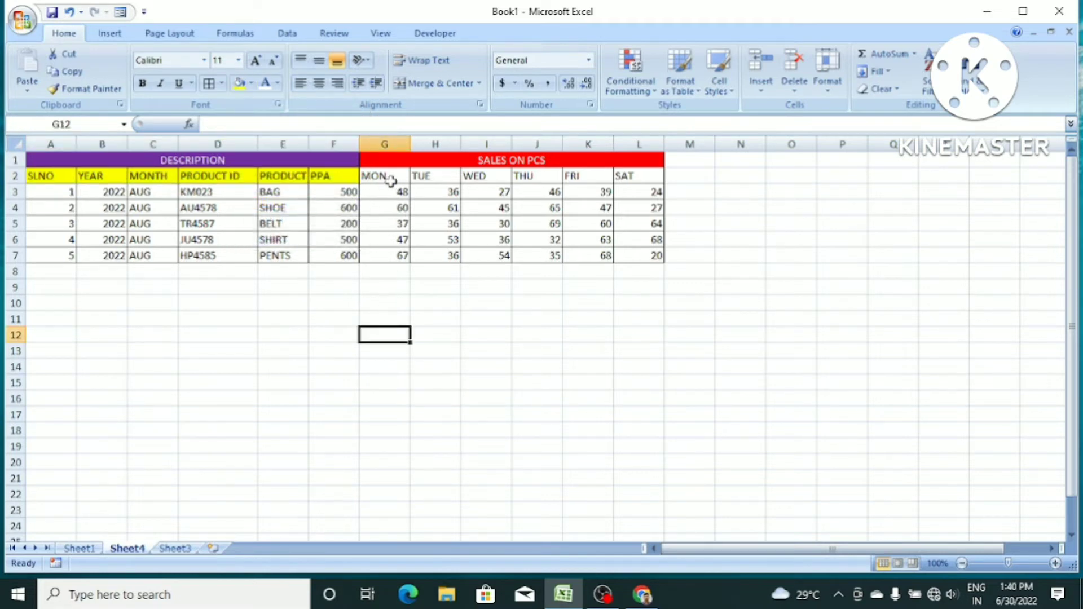
- Fill the weekday headings MON to SAT in cells G2 to L2 with green
drag(375, 176, 631, 180)
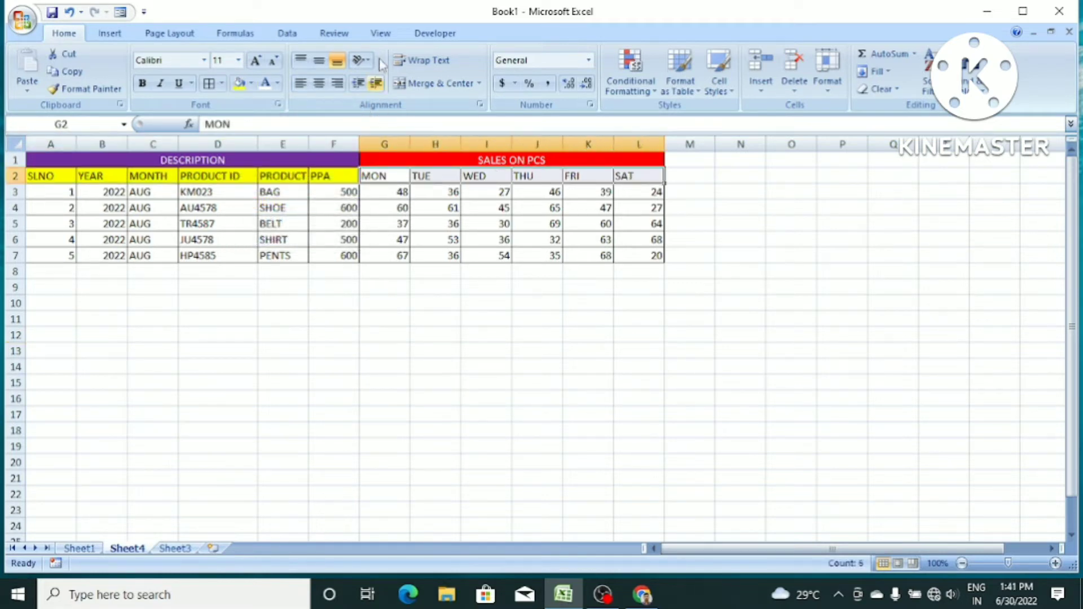
click(252, 83)
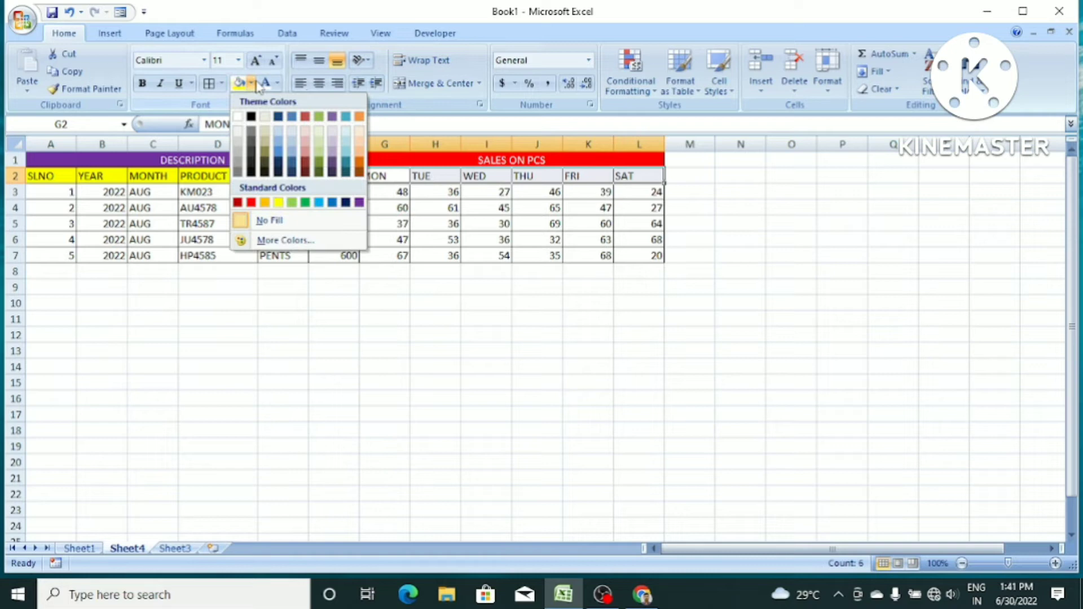
click(305, 202)
click(475, 338)
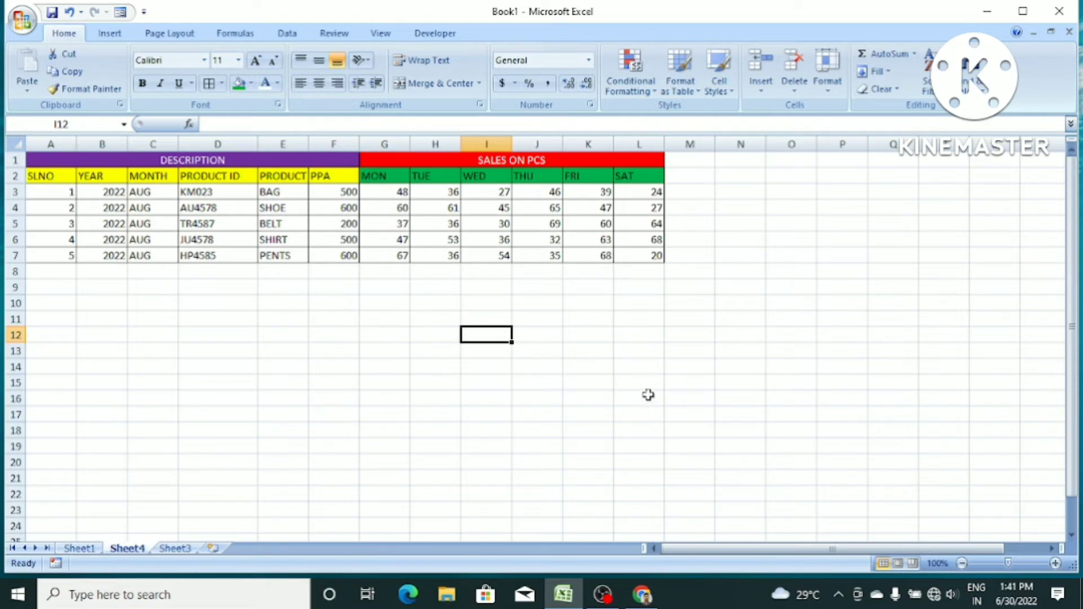
scroll(648, 395, up, 1)
scroll(649, 394, down, 1)
scroll(653, 395, up, 1)
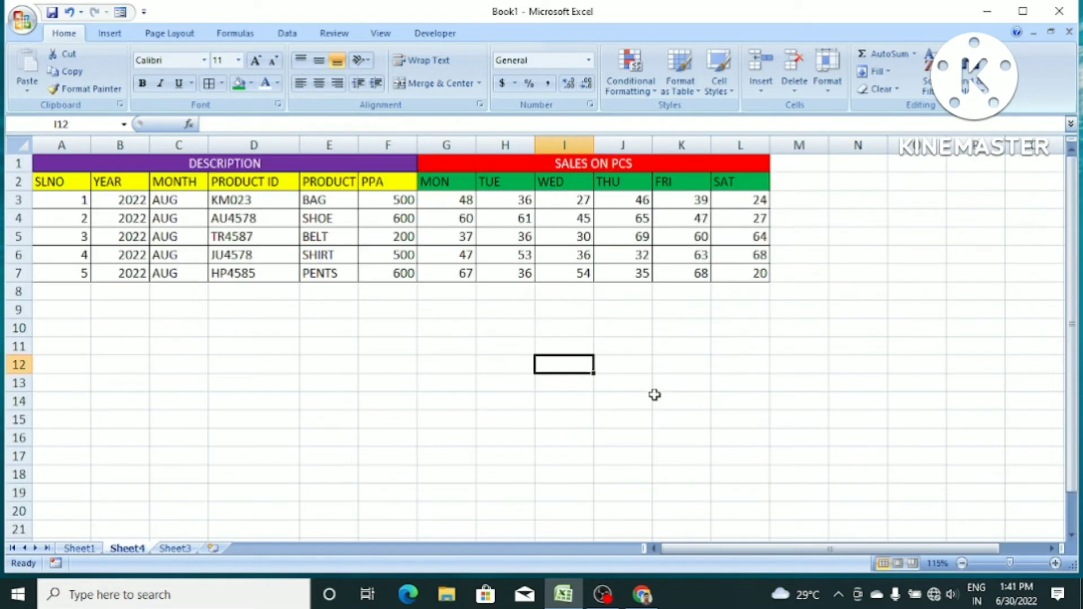
scroll(695, 391, down, 1)
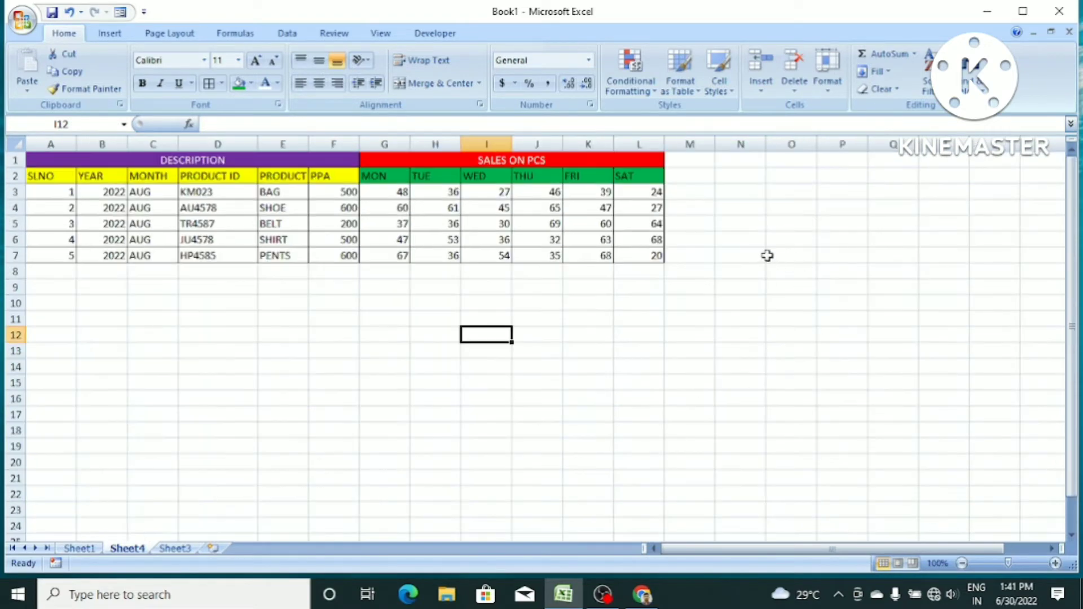
- Check the list of formulas on Sheet1 and return to the product table on Sheet4
click(706, 180)
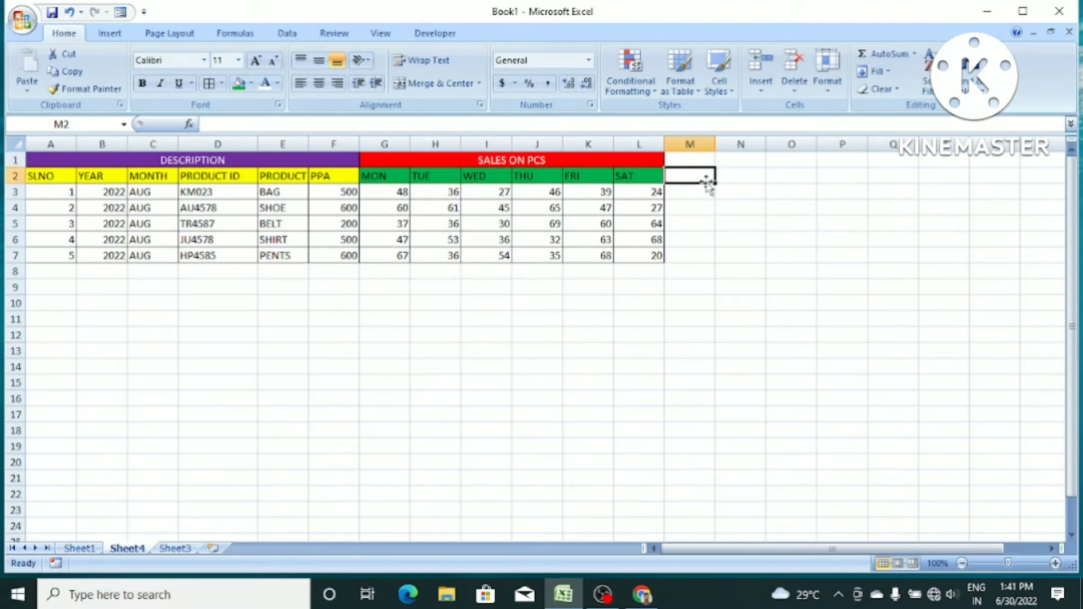
click(79, 548)
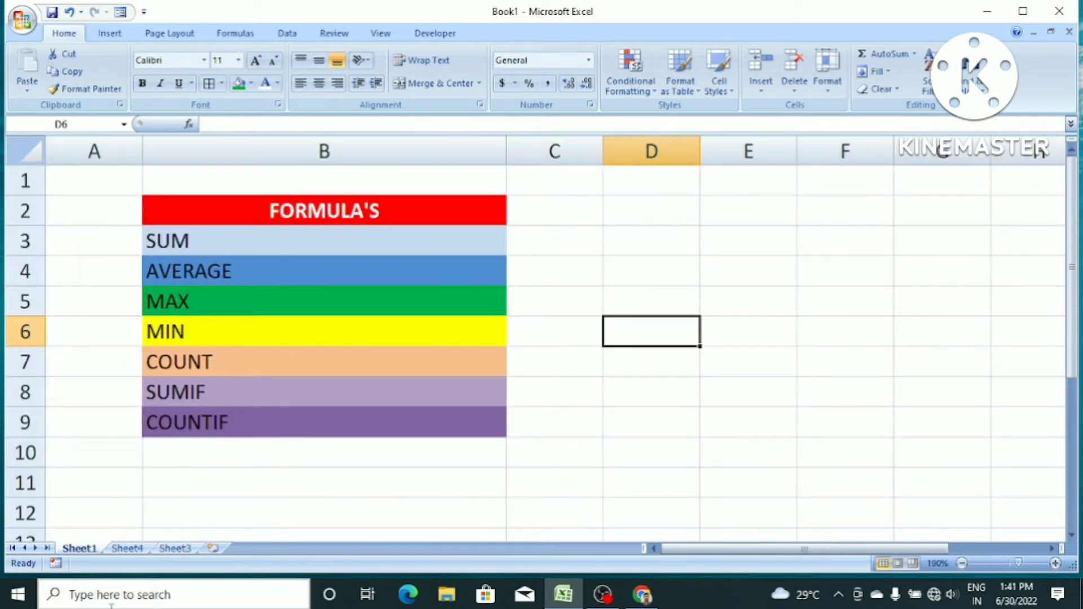
click(127, 548)
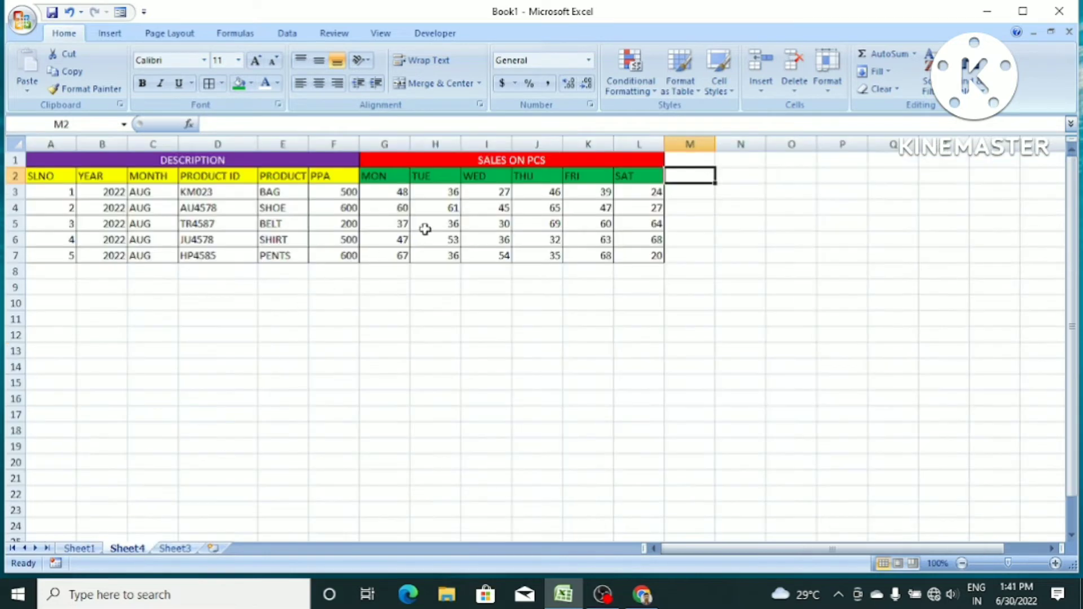
- Enter the heading SUM in cell M2, beside the SAT column
click(688, 199)
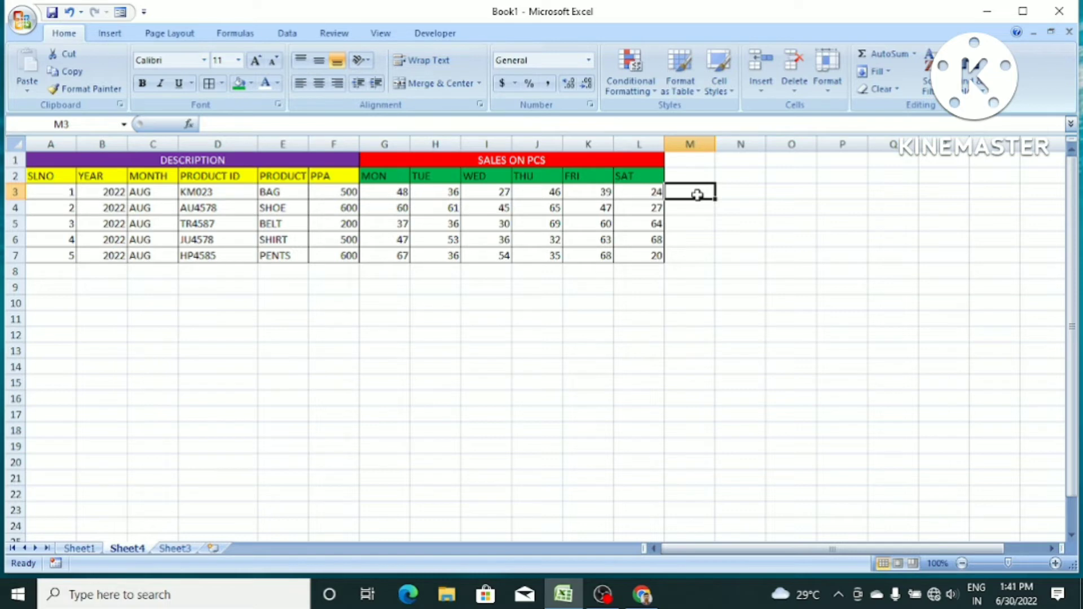
click(699, 253)
click(688, 179)
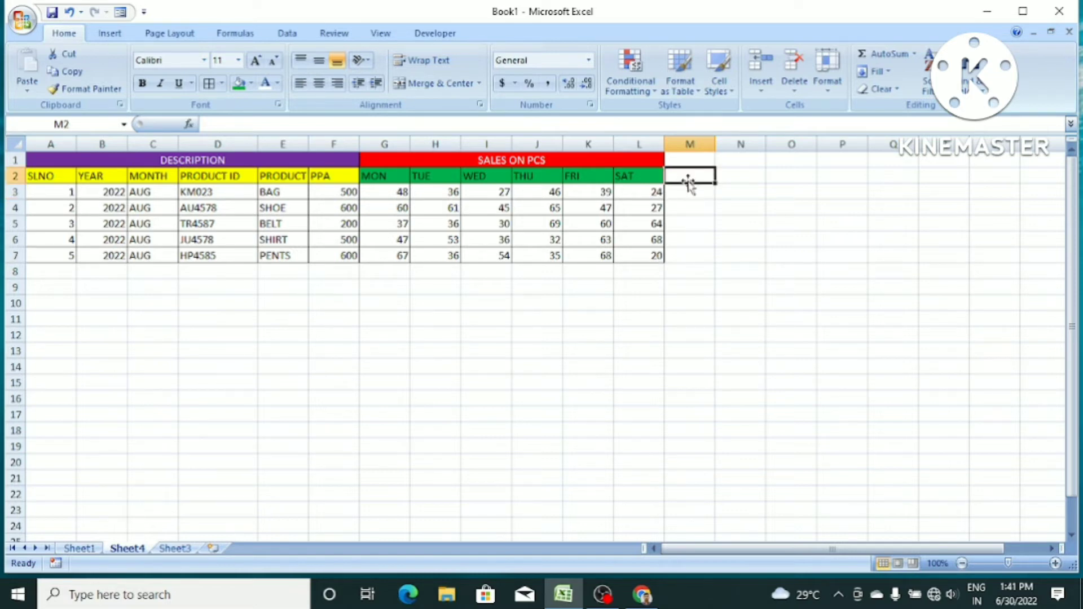
text(SUM)
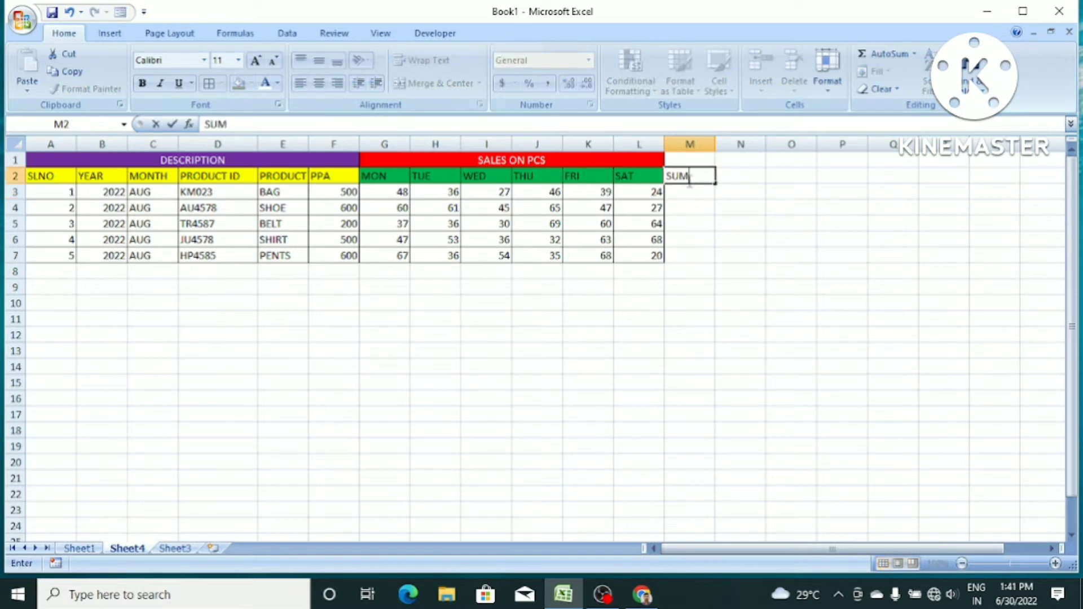
key(Return)
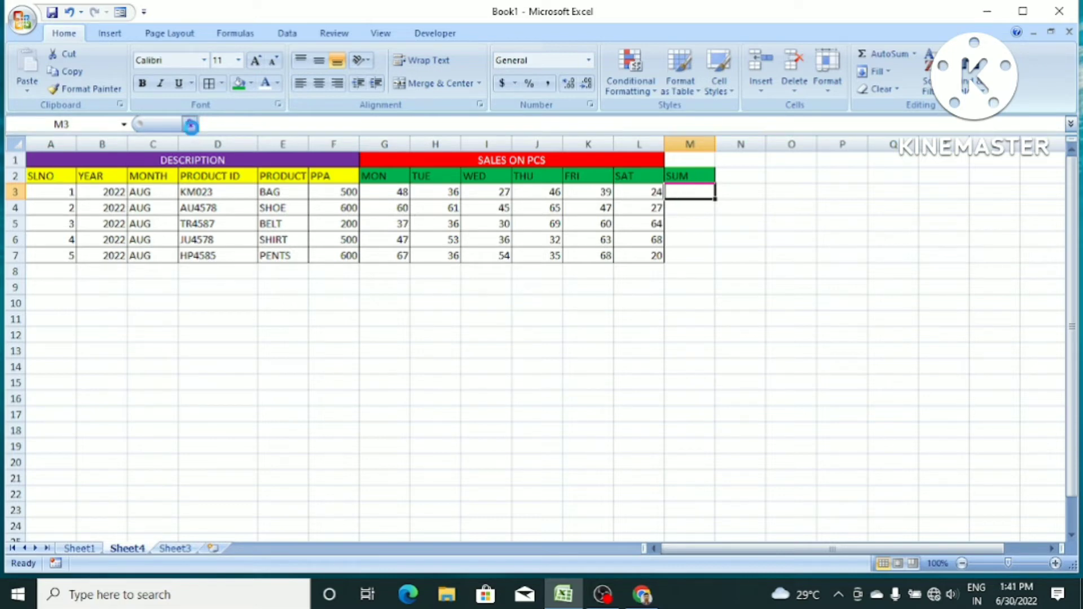
- Insert the SUM function in cell M3 through a function search, with G3:L3 as its range
click(190, 125)
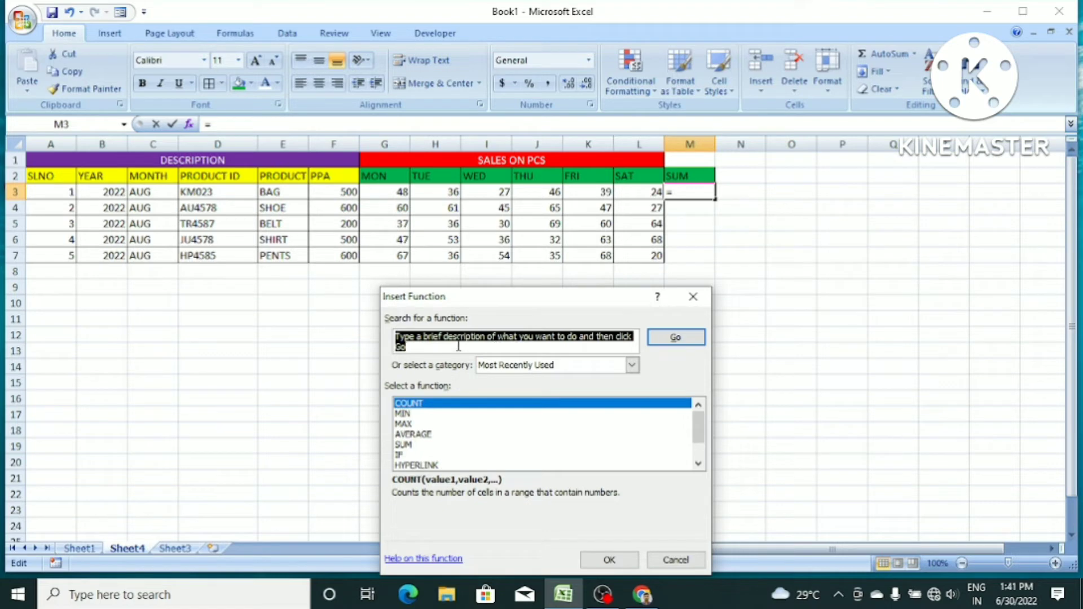
text(su)
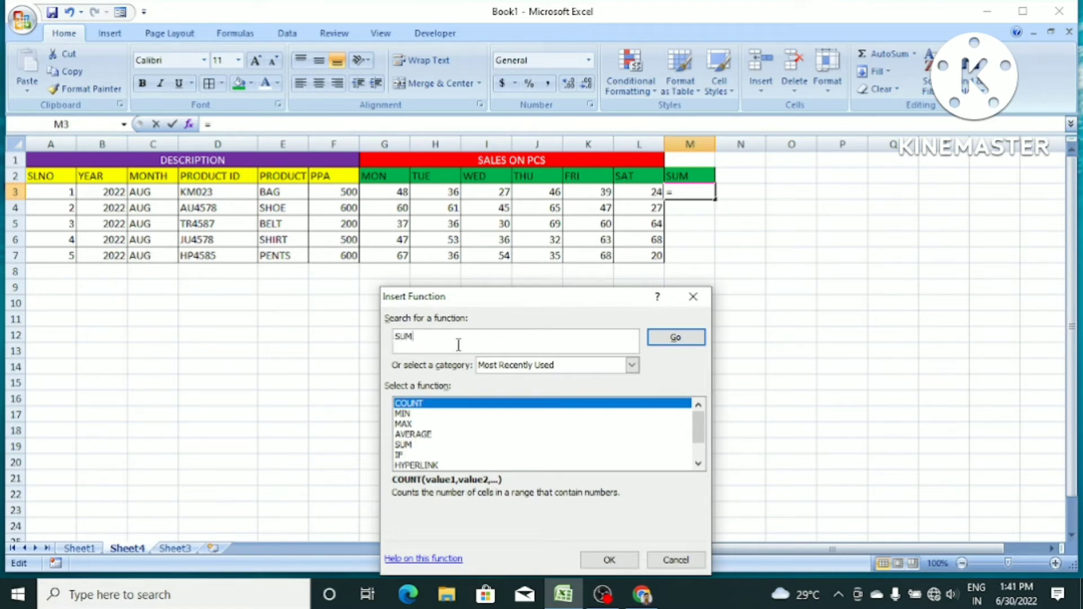
key(Tab)
key(Return)
key(Return)
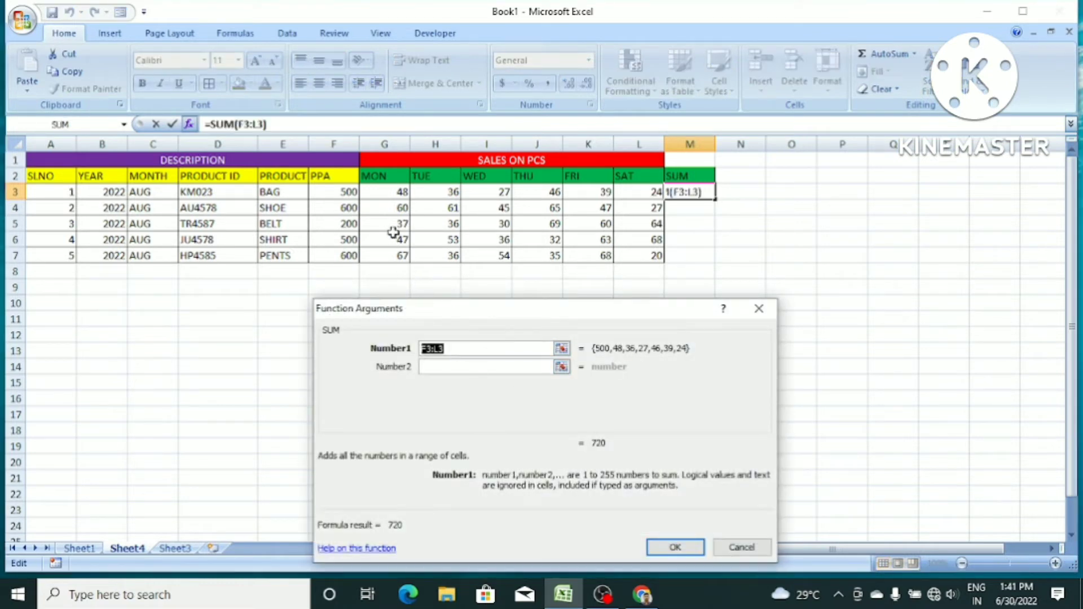
drag(379, 191, 632, 195)
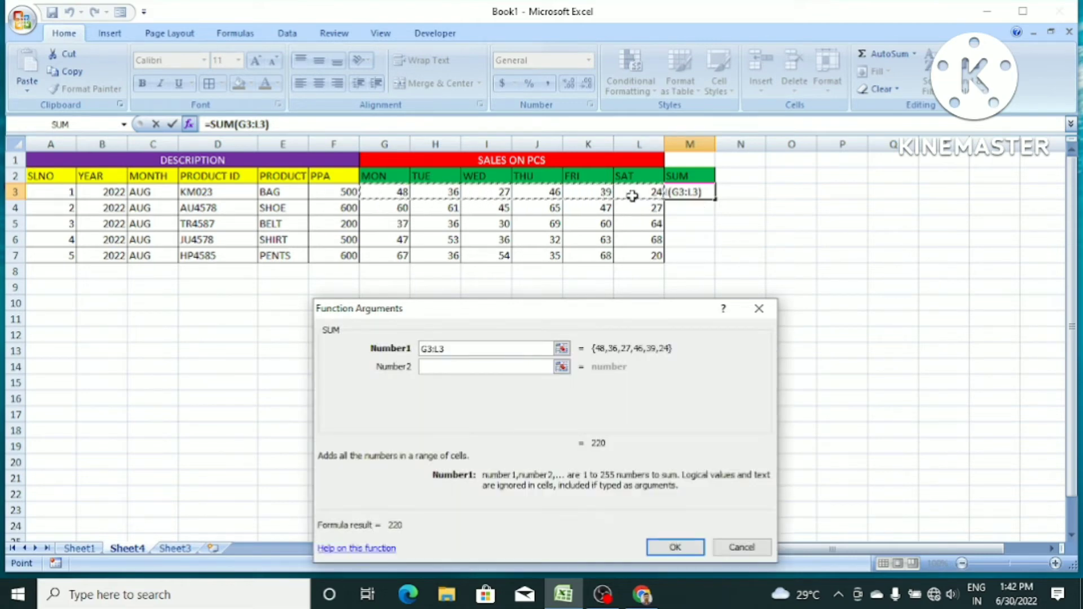
key(Return)
click(892, 414)
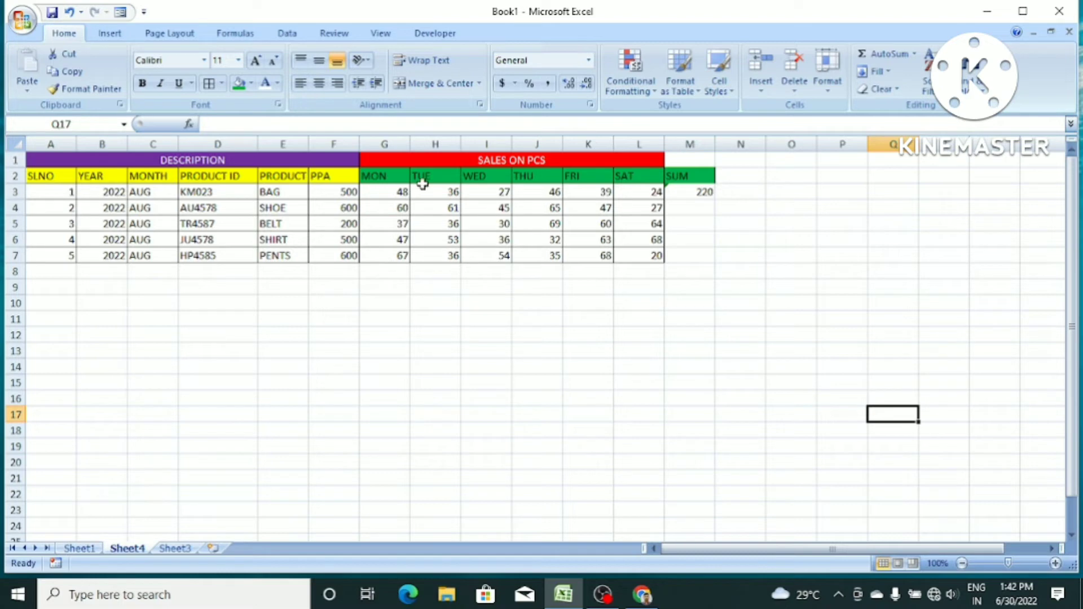
- Enter the formula =SUM(G4:L4) in cell M4 to total the SHOE sales
click(728, 206)
click(692, 205)
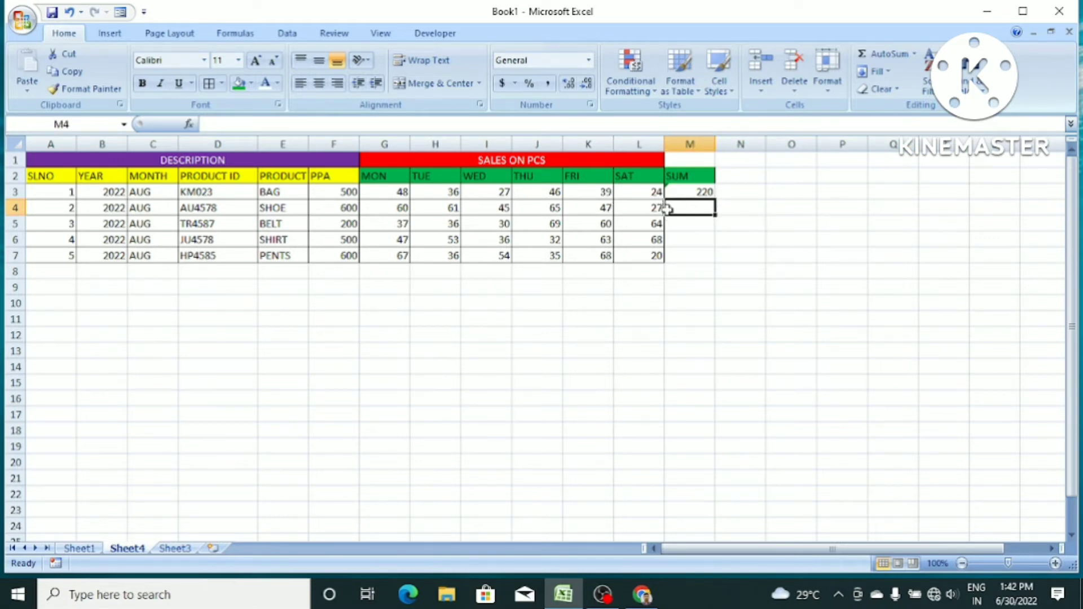
text(=SU)
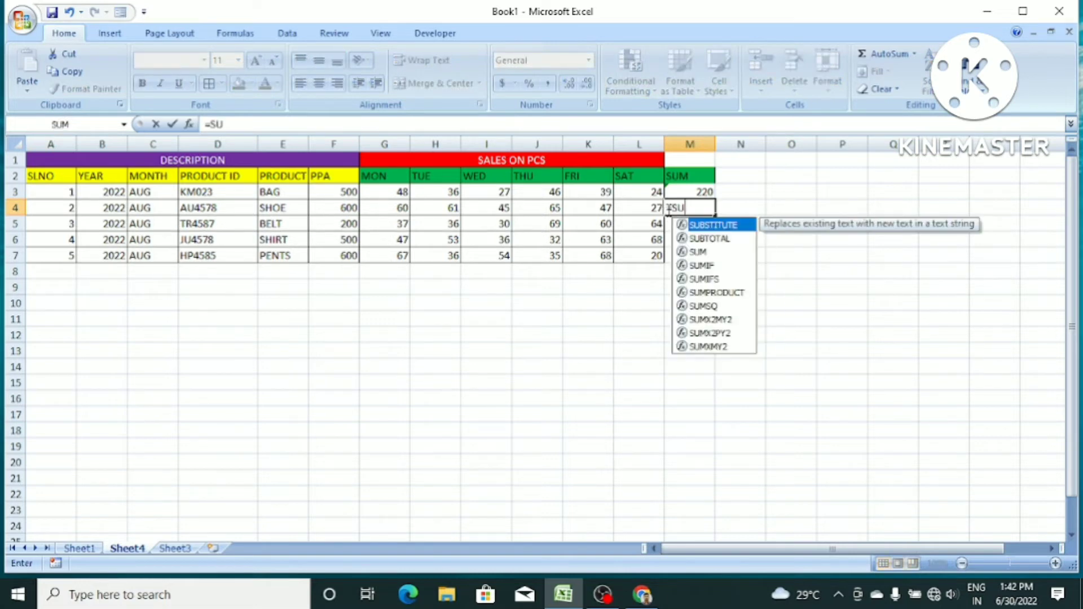
text(M()
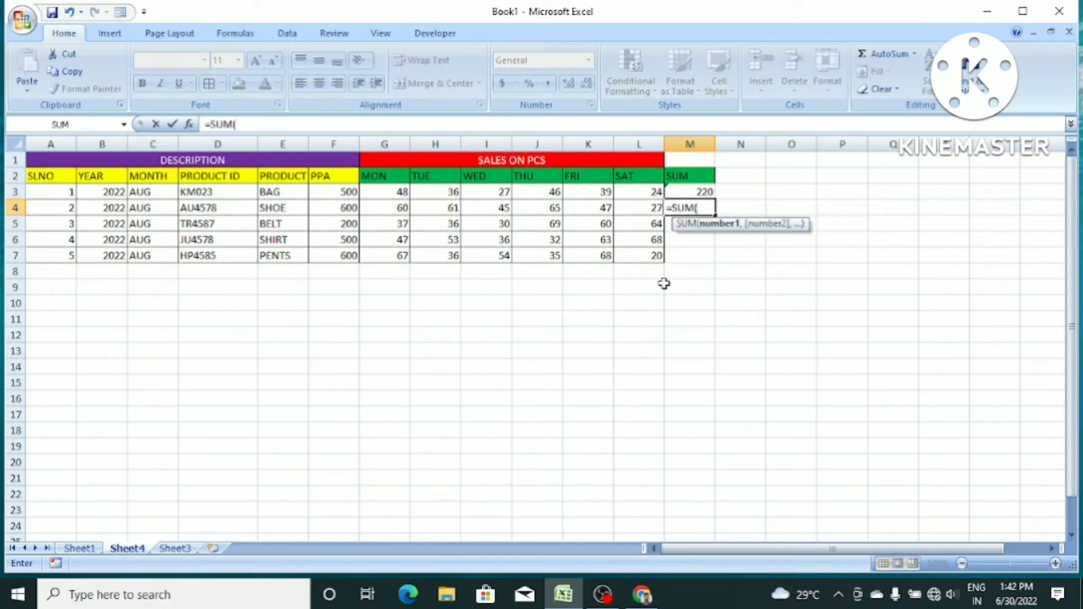
drag(379, 212, 635, 208)
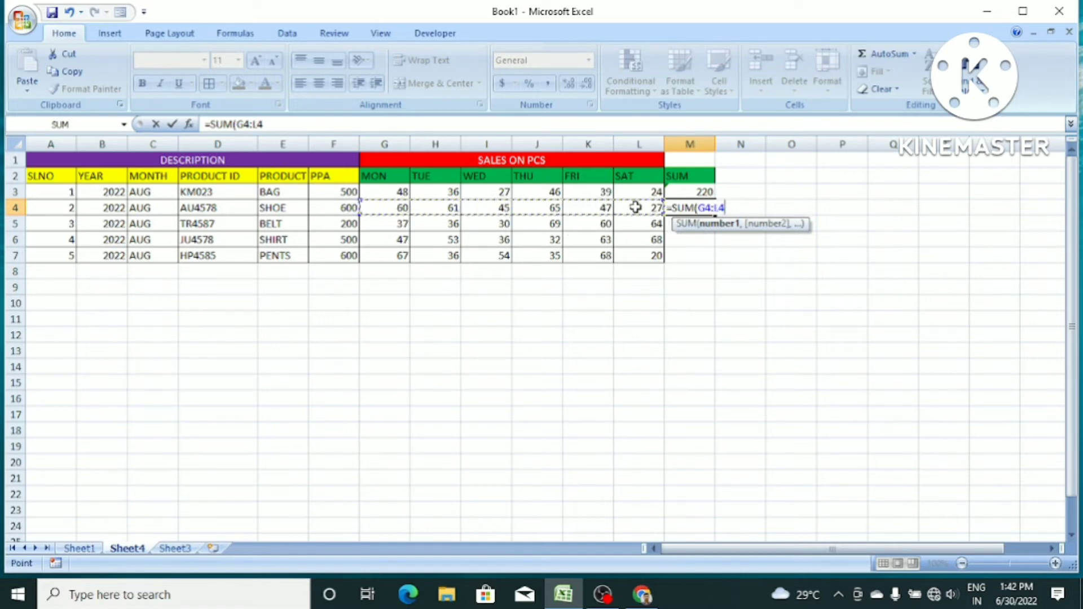
text())
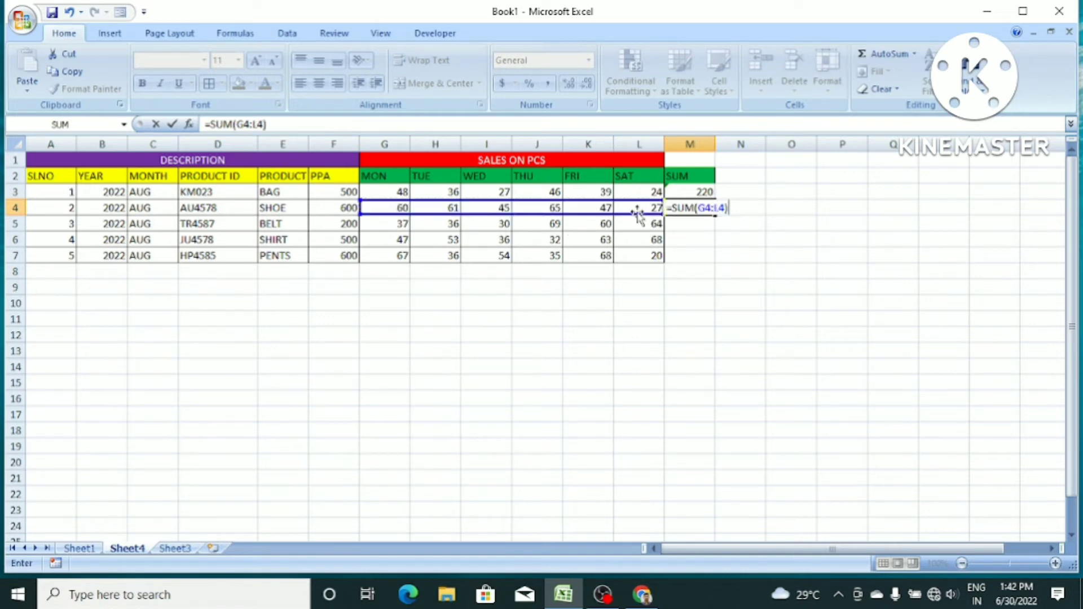
key(Return)
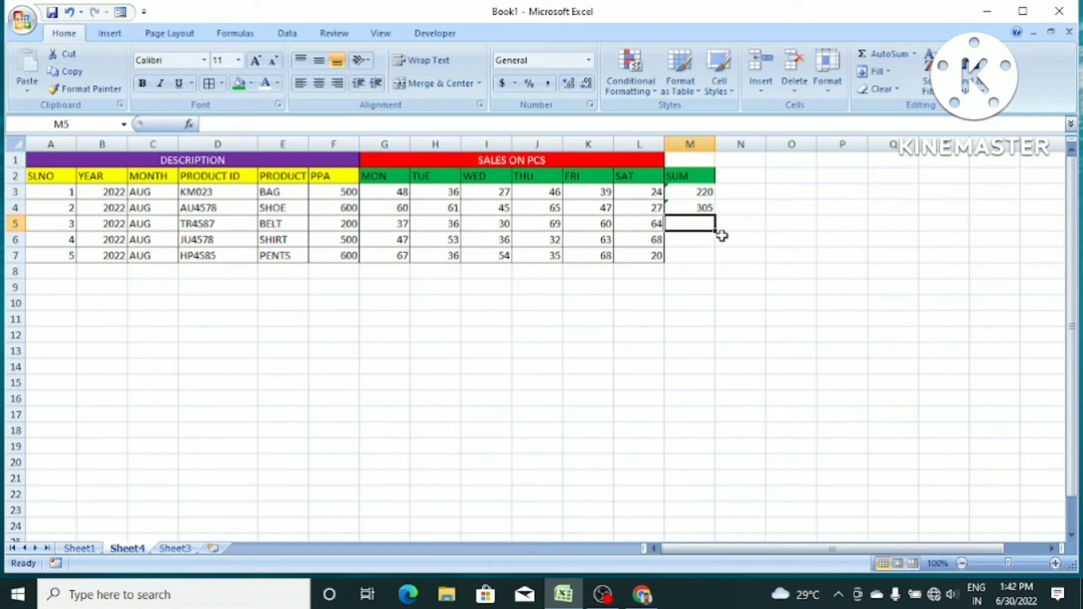
- Fill the SUM formulas from cells M3 and M4 down to M7, and select cell N2
click(779, 249)
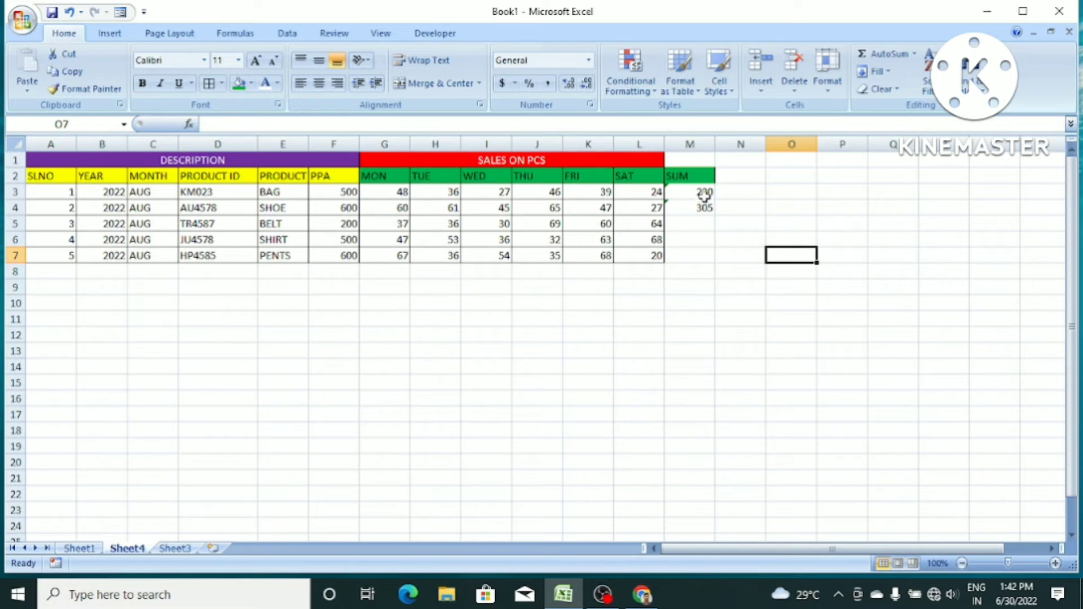
drag(700, 193, 706, 208)
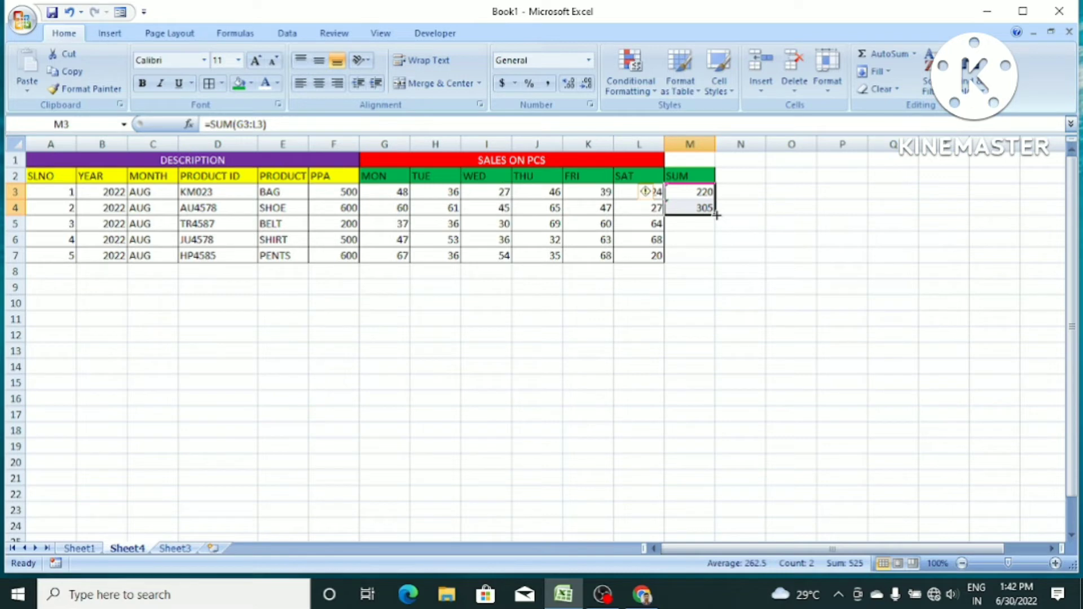
drag(715, 214, 720, 261)
click(759, 246)
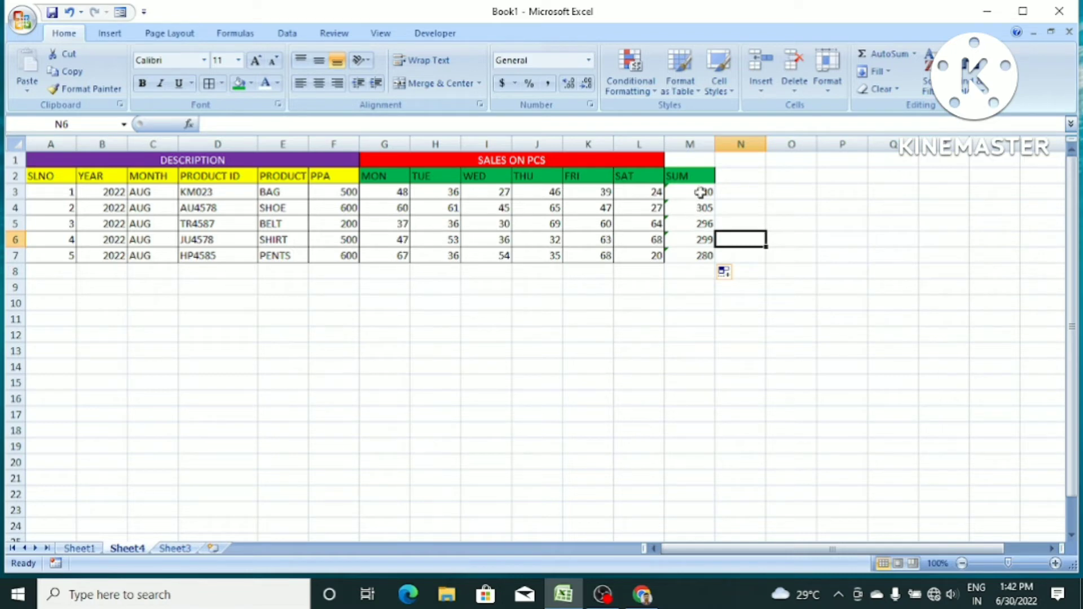
click(739, 176)
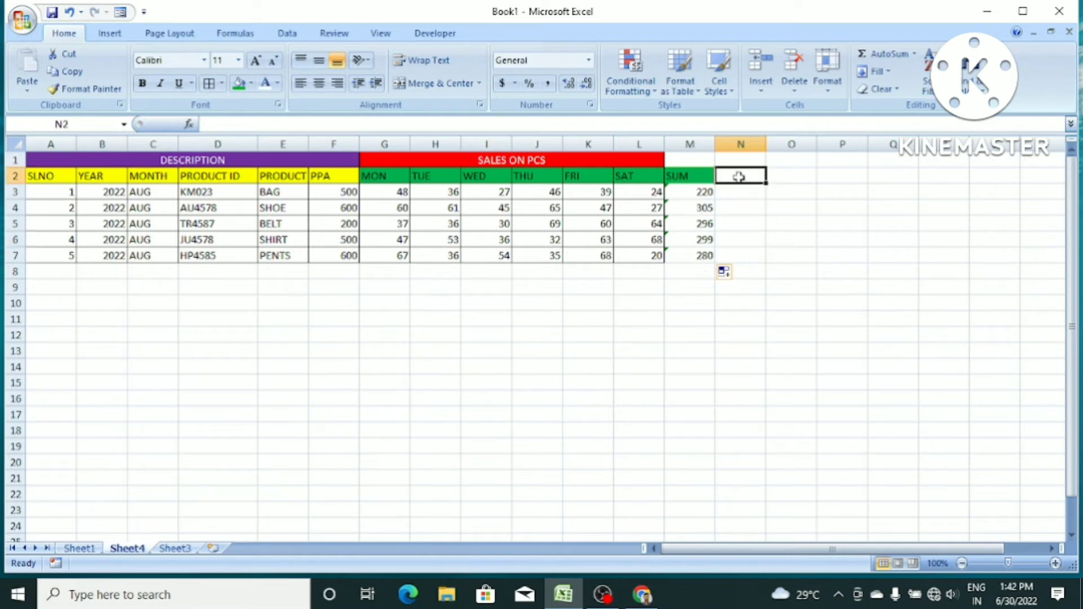
- Check the formula list on Sheet1 and enter the heading AVERAGE in cell N2 of Sheet4, beside SUM
click(79, 548)
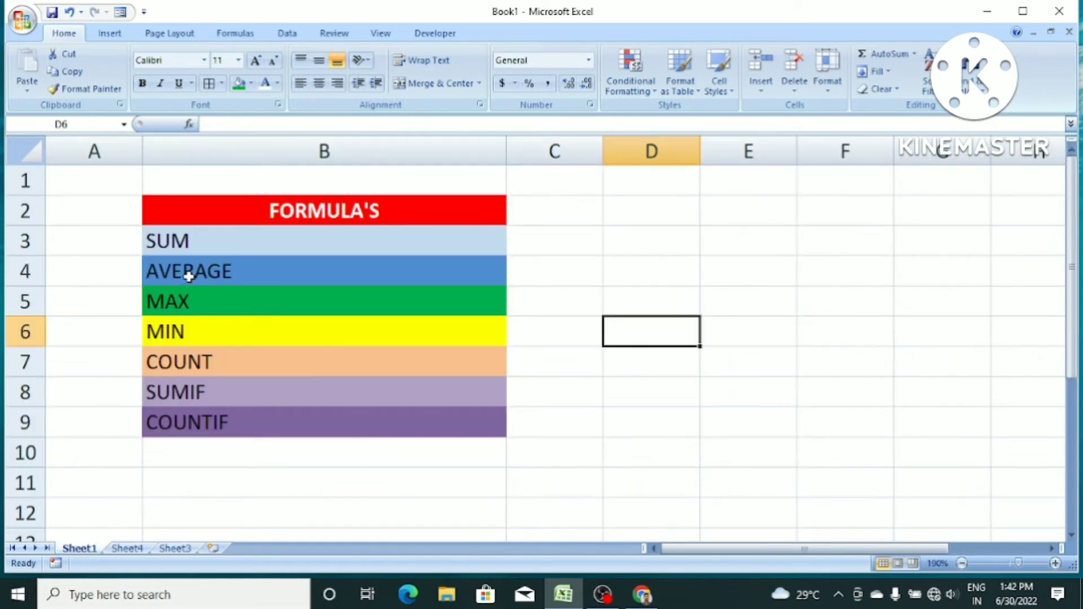
click(128, 549)
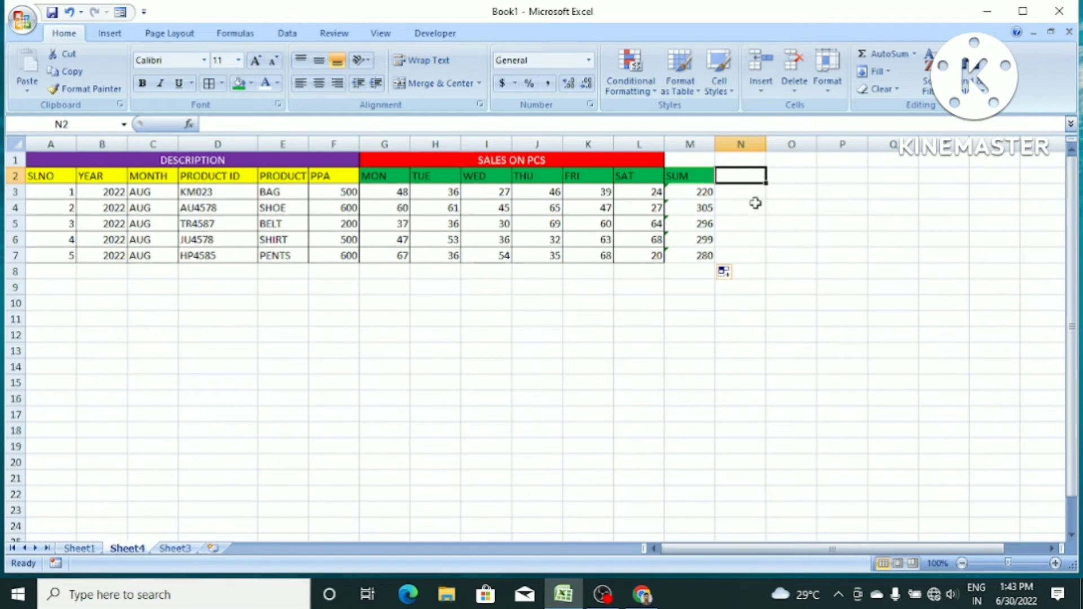
text(AVERAGE)
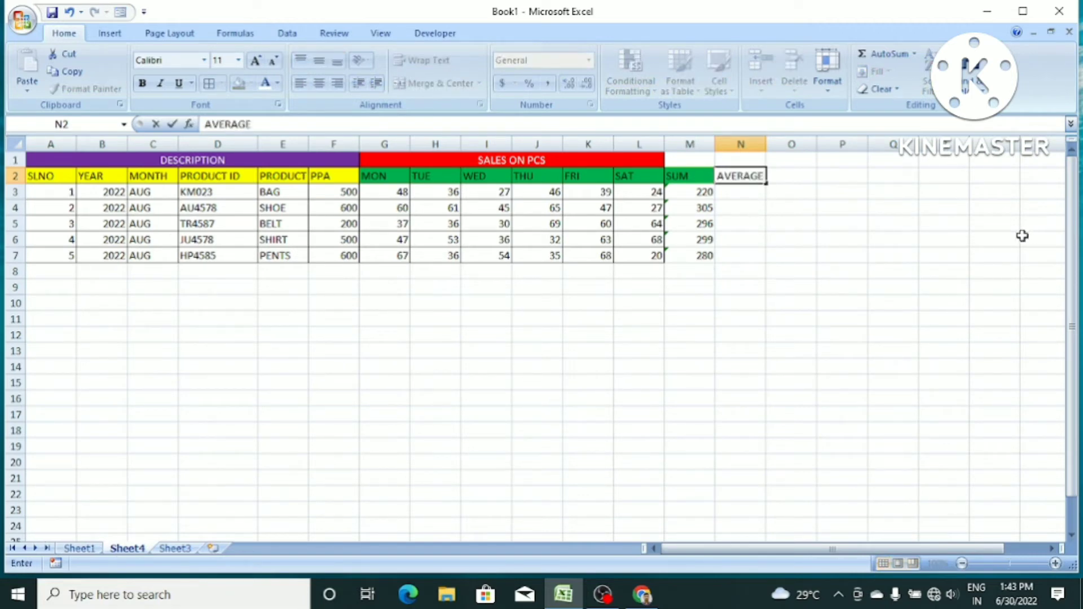
click(910, 270)
- Insert the AVERAGE function in cell N3 through a function search, with G3:L3 as its range
click(734, 194)
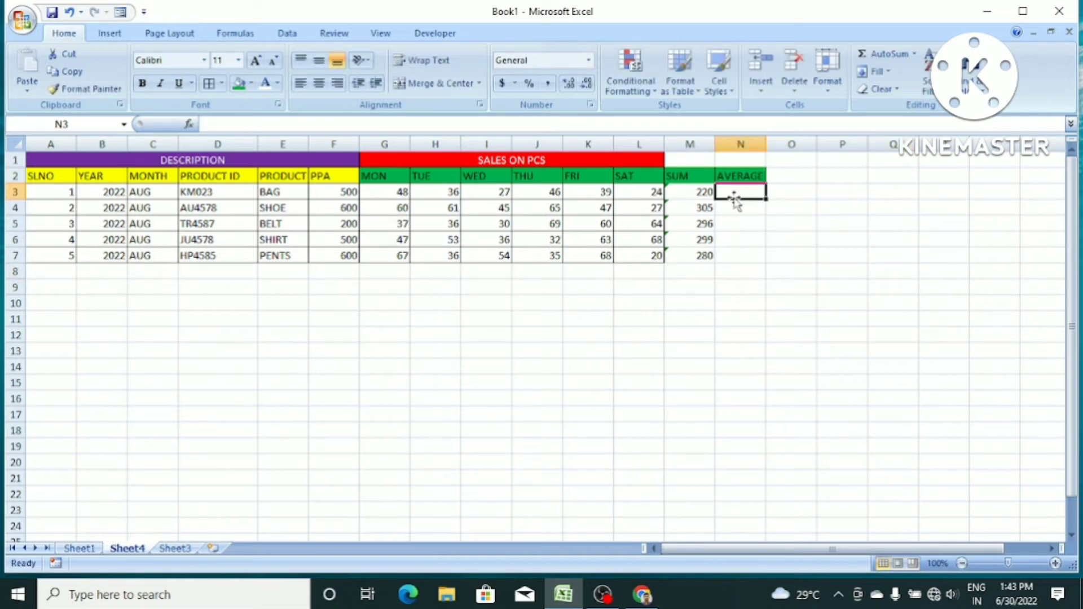
click(189, 124)
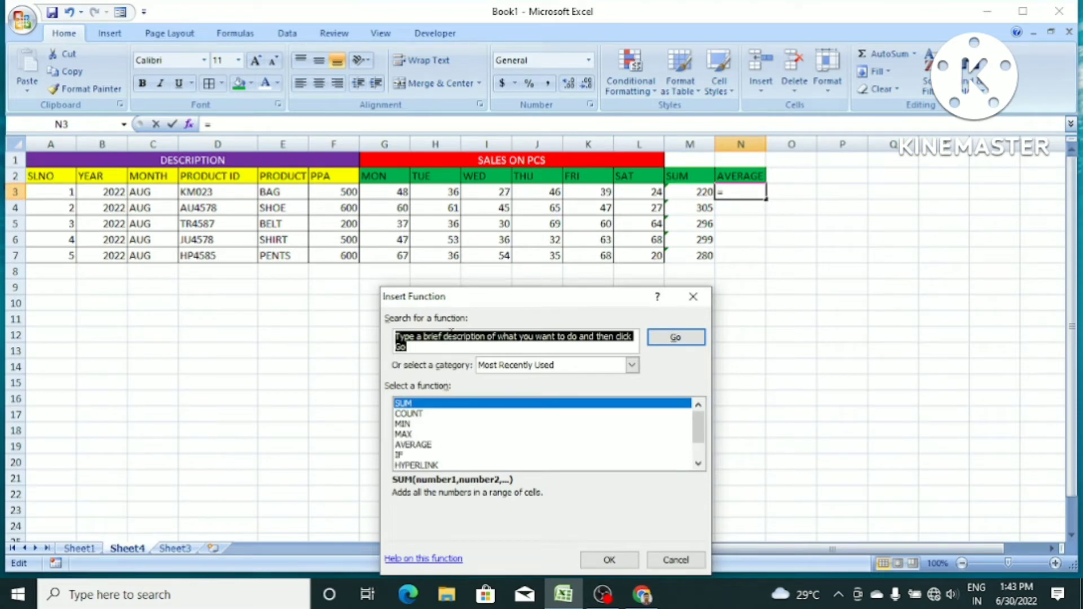
text(AVERA)
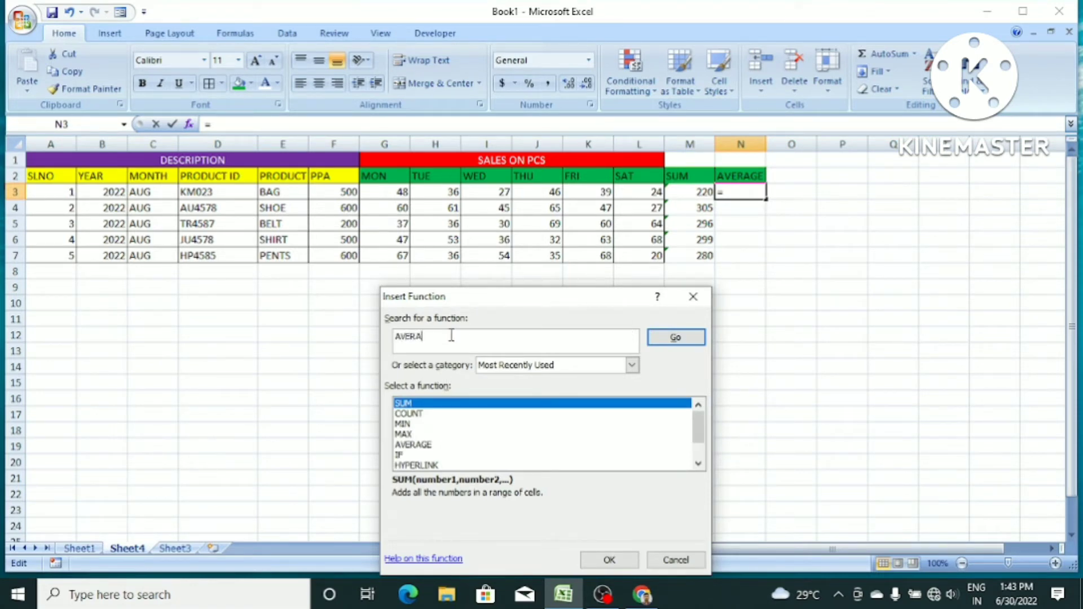
text(GE)
key(Return)
key(Return)
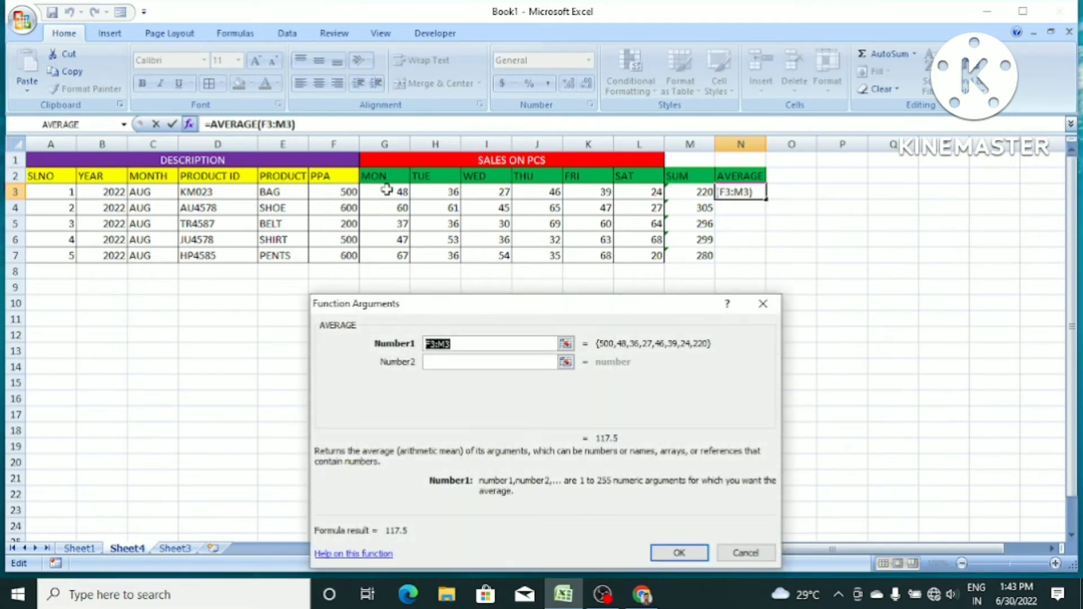
drag(395, 191, 641, 194)
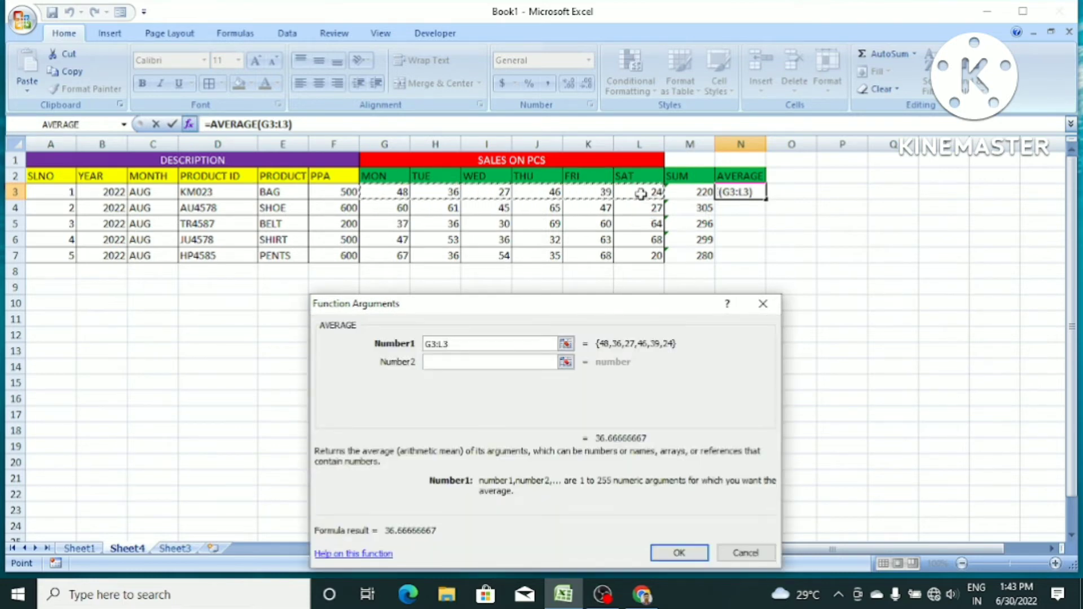
key(Return)
click(834, 287)
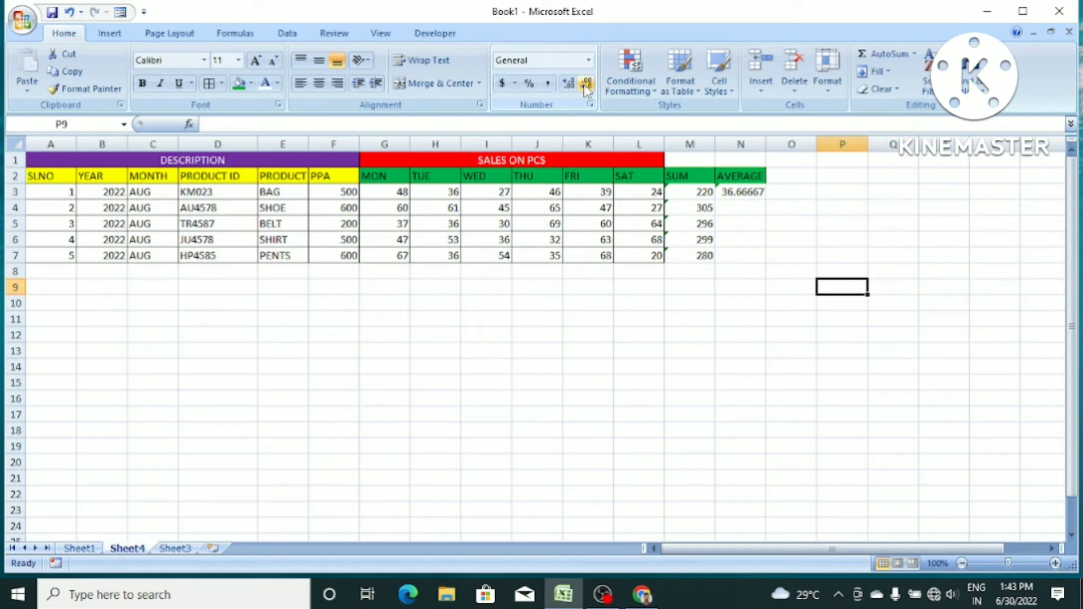
- Reduce the BAG average in cell N3 to zero decimal places
click(732, 191)
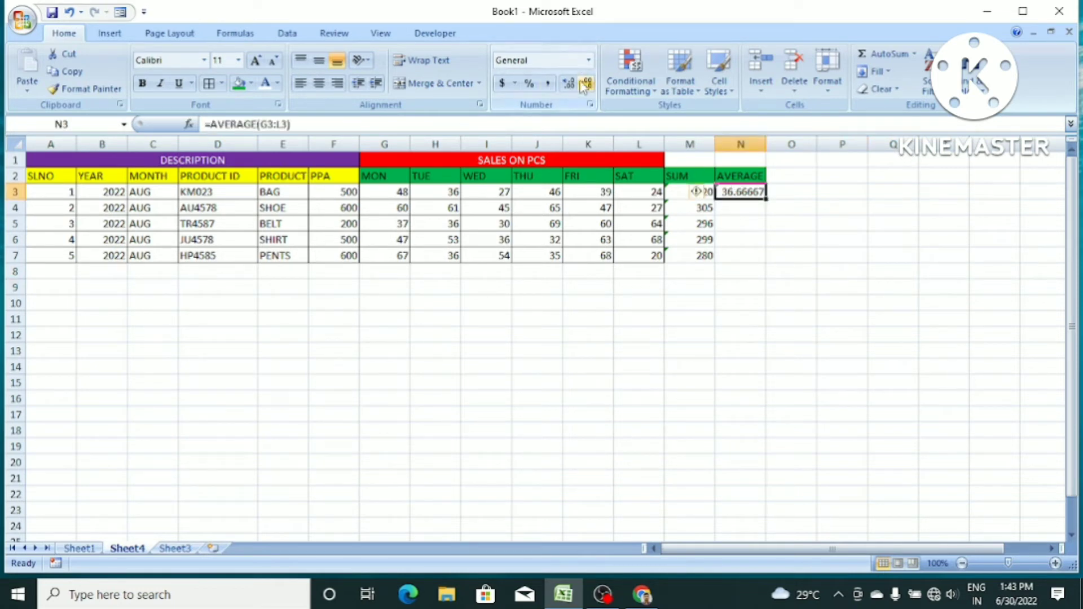
click(586, 84)
click(586, 84)
click(585, 84)
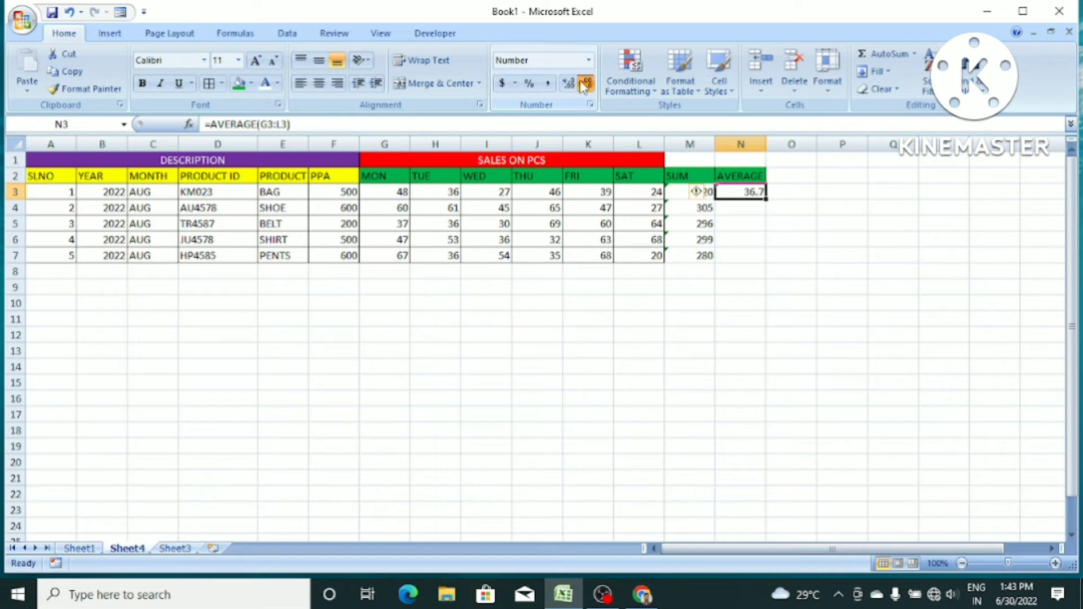
click(811, 250)
click(752, 191)
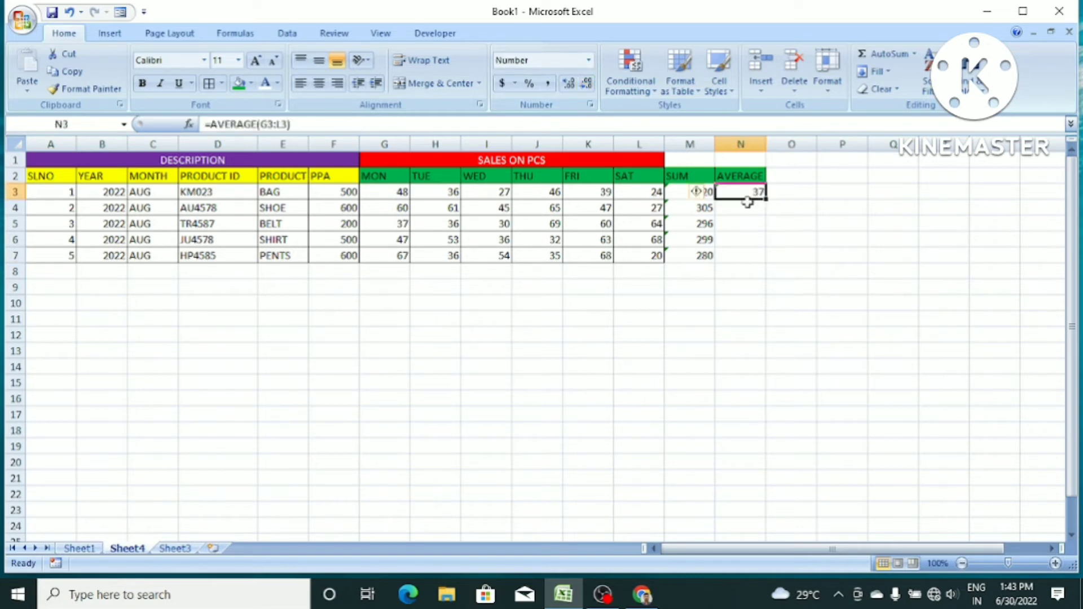
- Enter the formula =AVERAGE(G4:L4) in cell N4 to average the SHOE sales
click(745, 210)
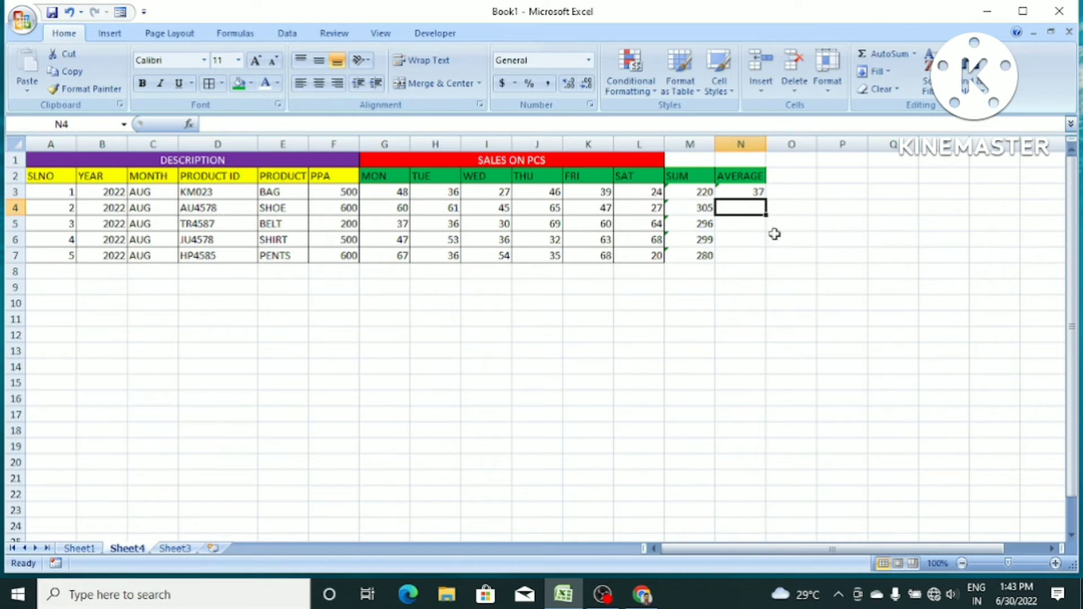
text(=)
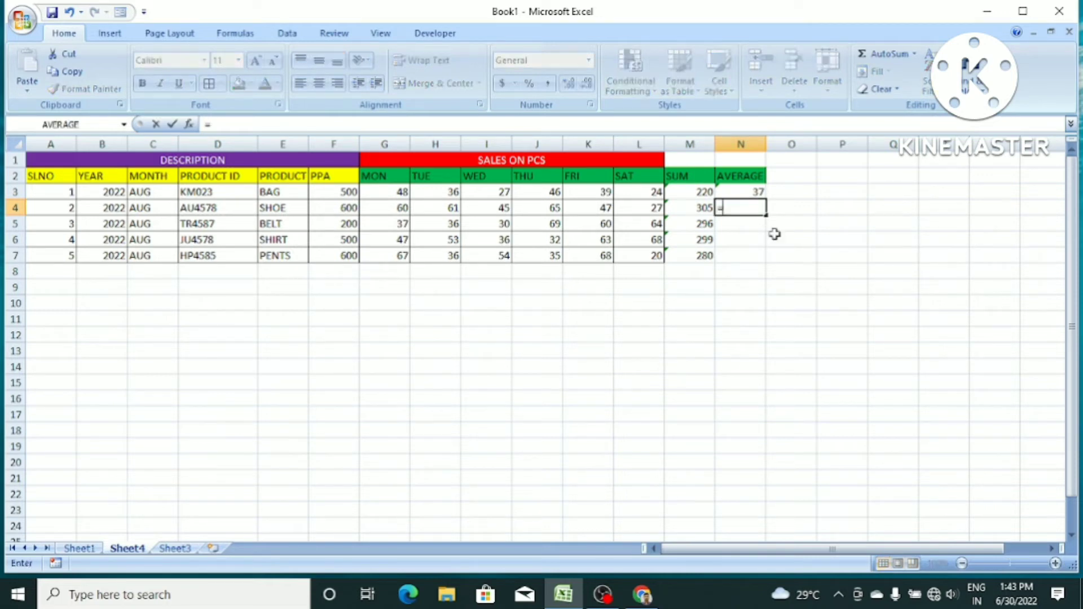
text(AVE)
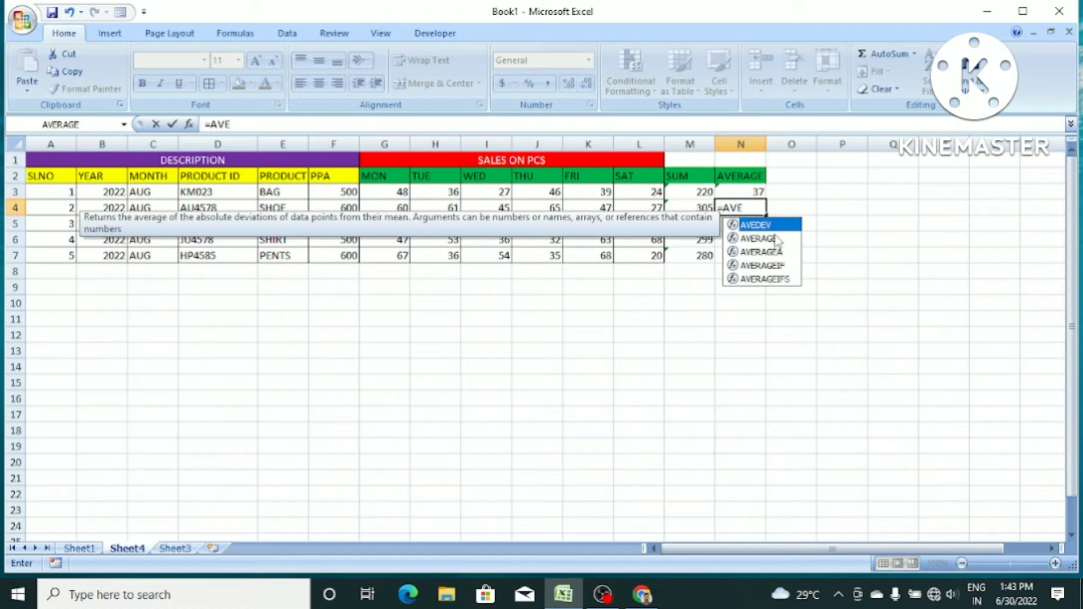
text(RAGE)
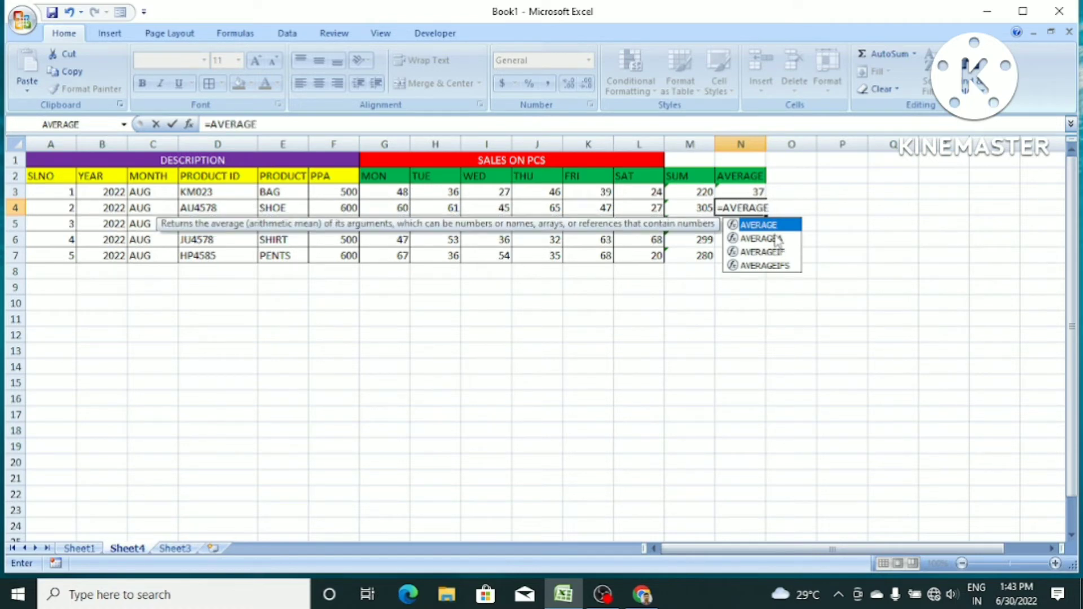
text(()
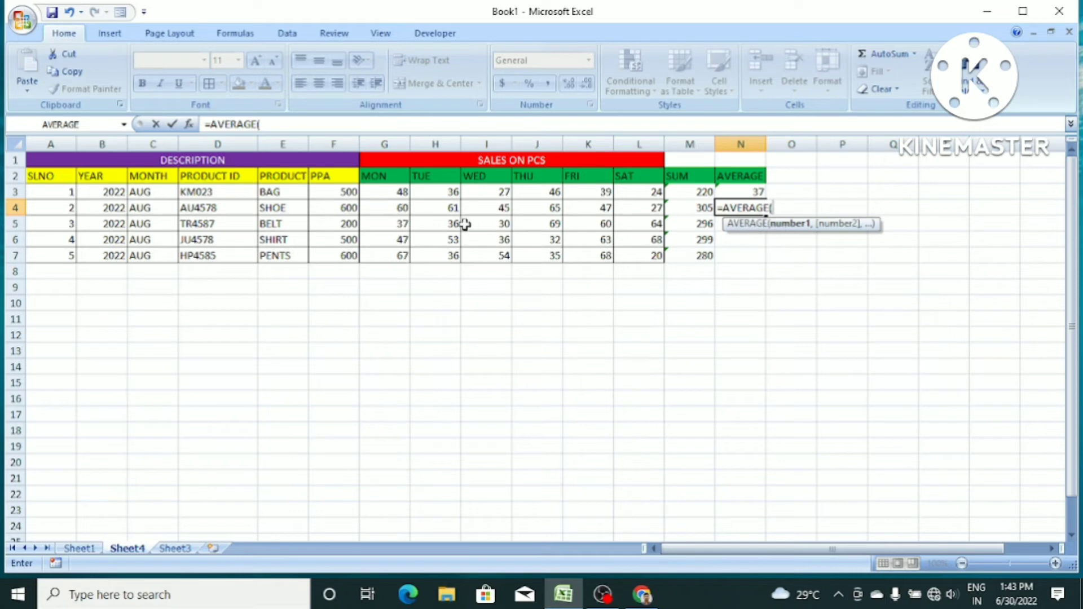
drag(380, 208, 640, 207)
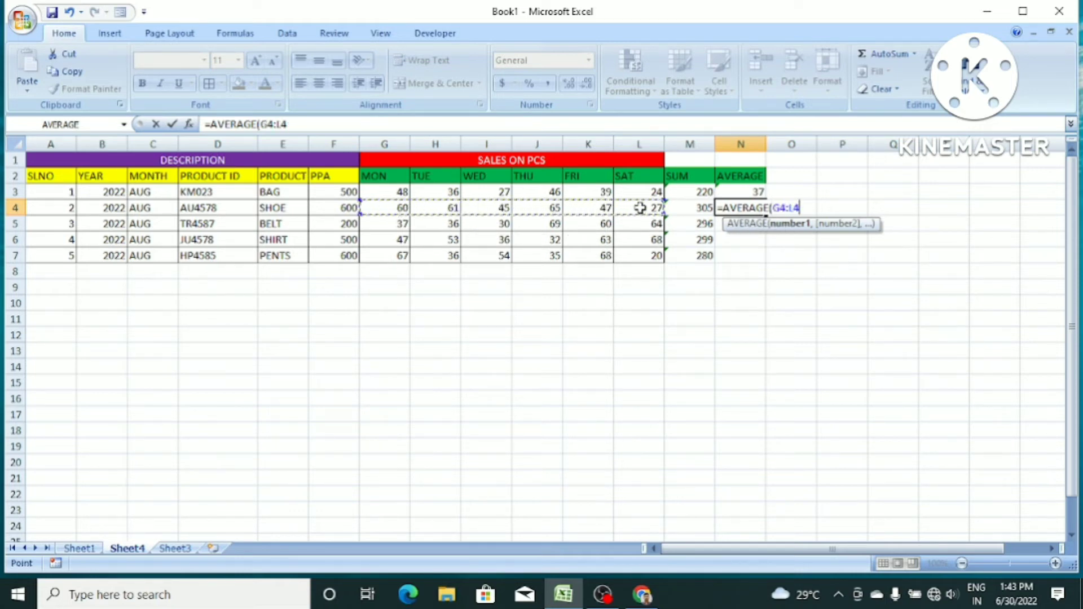
text())
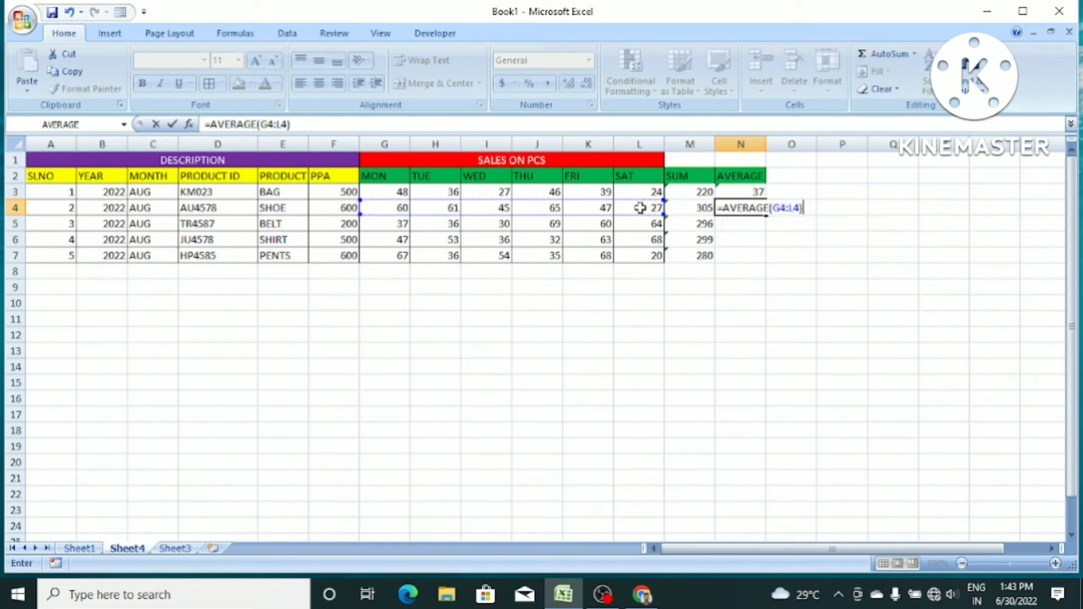
key(Return)
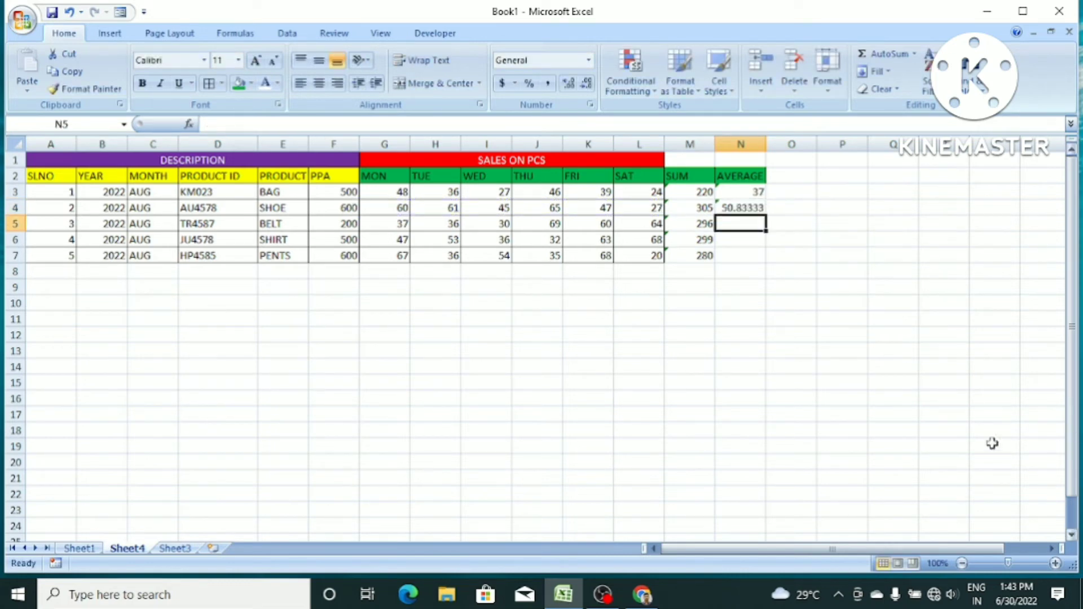
- Fill the AVERAGE formulas from cells N3 and N4 down to N7
click(838, 237)
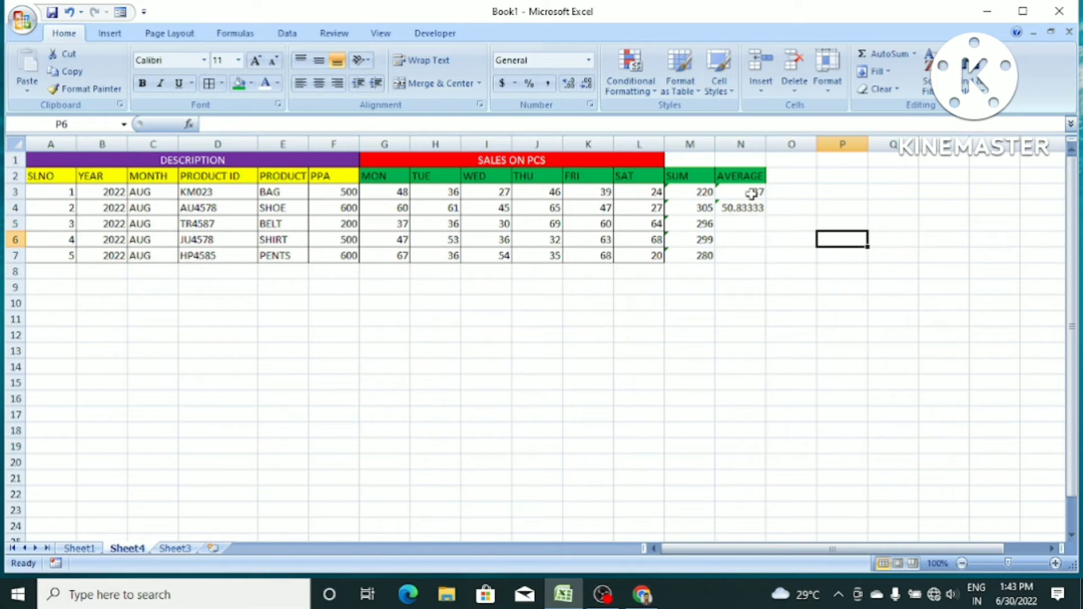
drag(748, 190, 768, 258)
click(804, 208)
click(841, 239)
drag(754, 191, 764, 261)
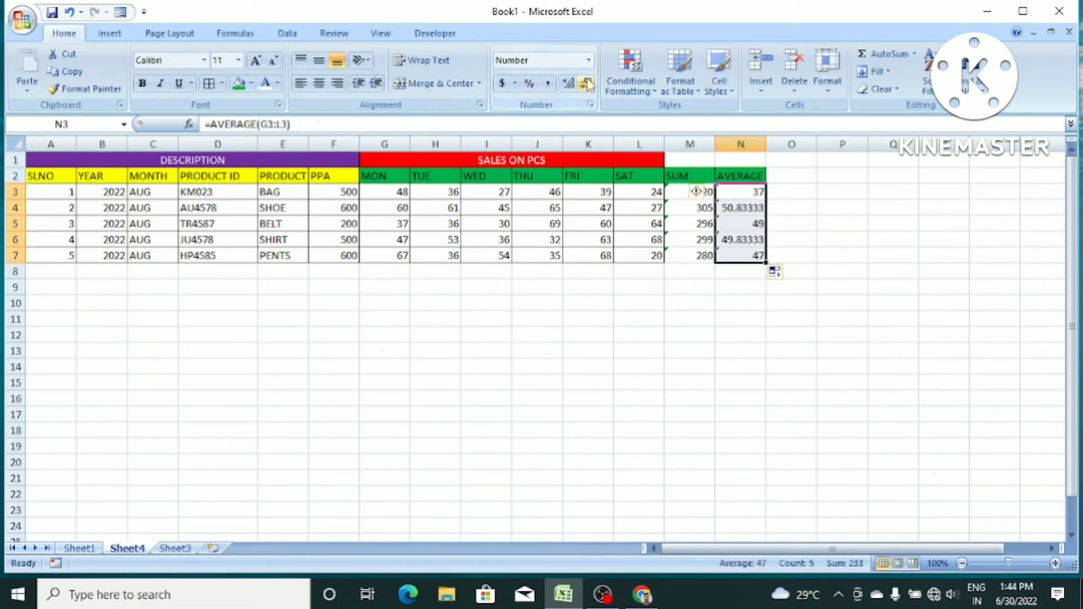
click(909, 273)
- Reduce the SHOE and SHIRT averages in cells N4 and N6 to zero decimal places
click(748, 213)
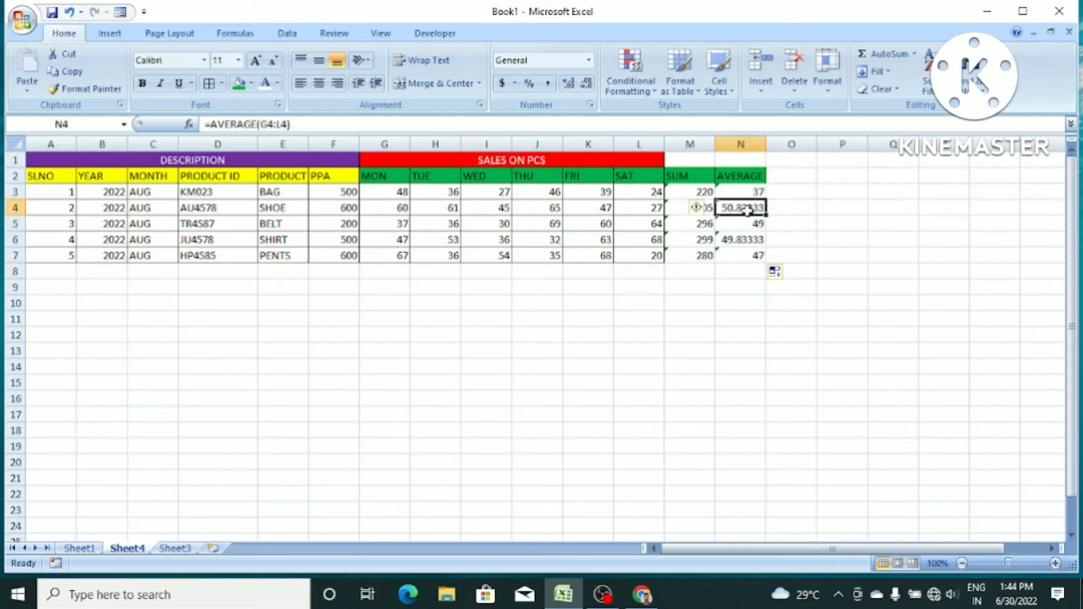
click(587, 85)
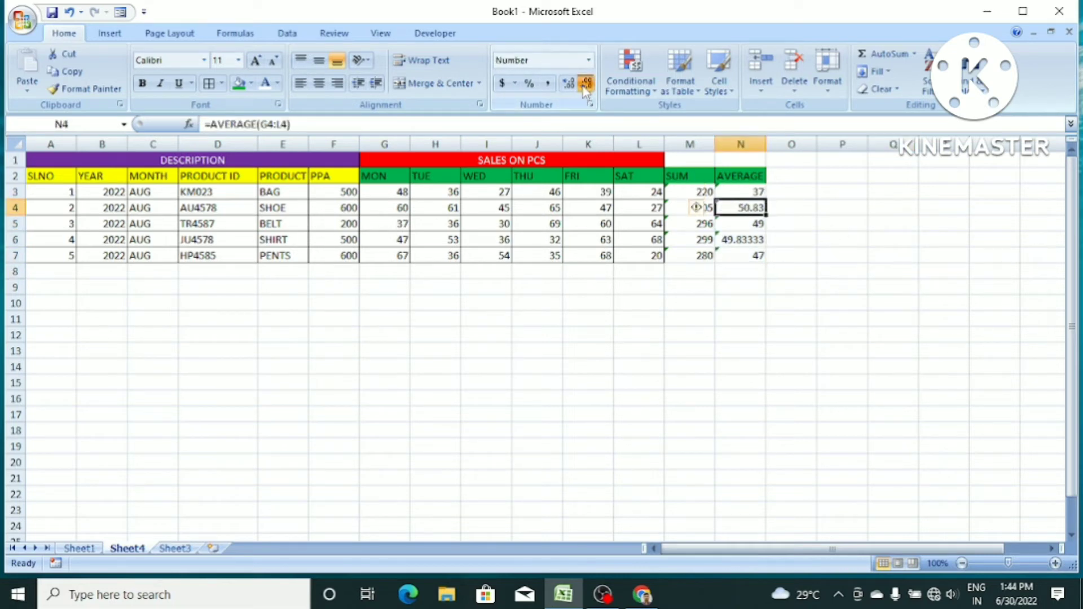
click(587, 85)
click(586, 85)
click(727, 240)
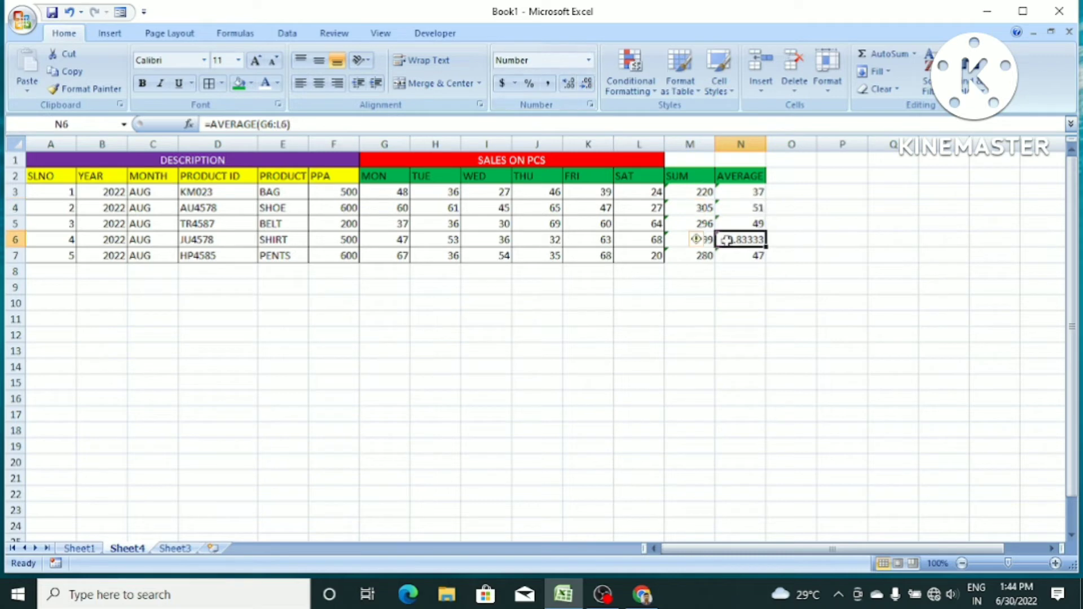
click(586, 85)
click(586, 84)
click(586, 84)
click(585, 85)
click(586, 85)
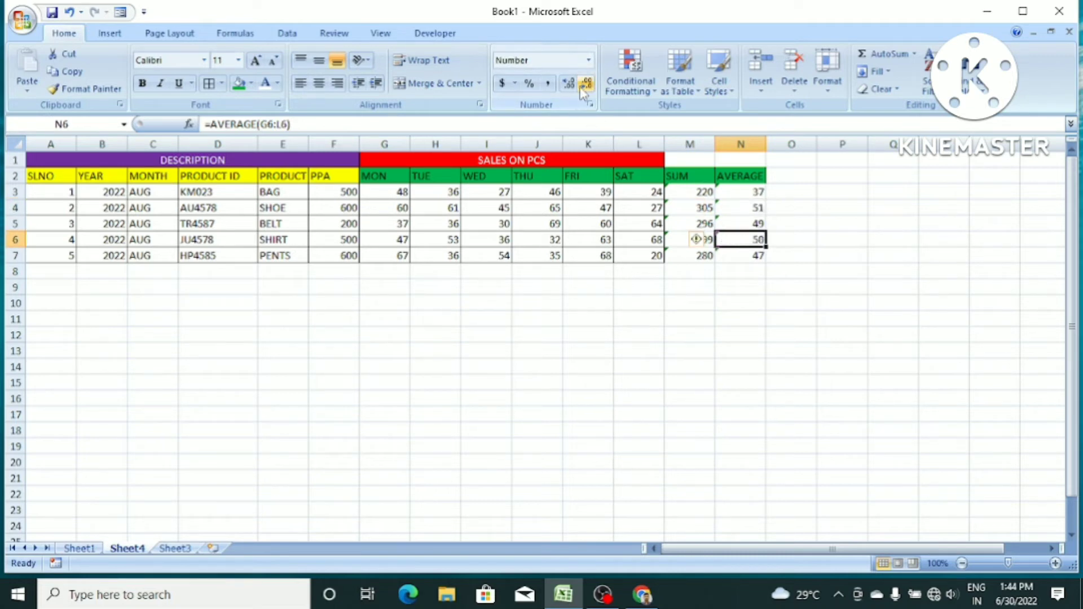
click(942, 341)
- Check the formula list on Sheet1 and enter the heading MAX in cell O2 of Sheet4, beside AVERAGE
click(797, 189)
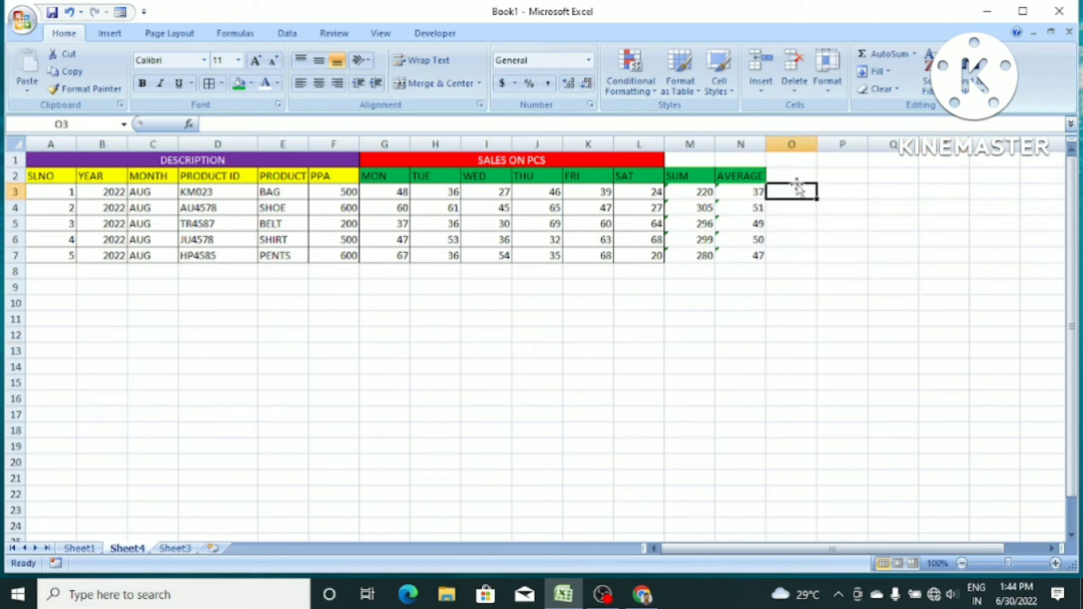
click(796, 176)
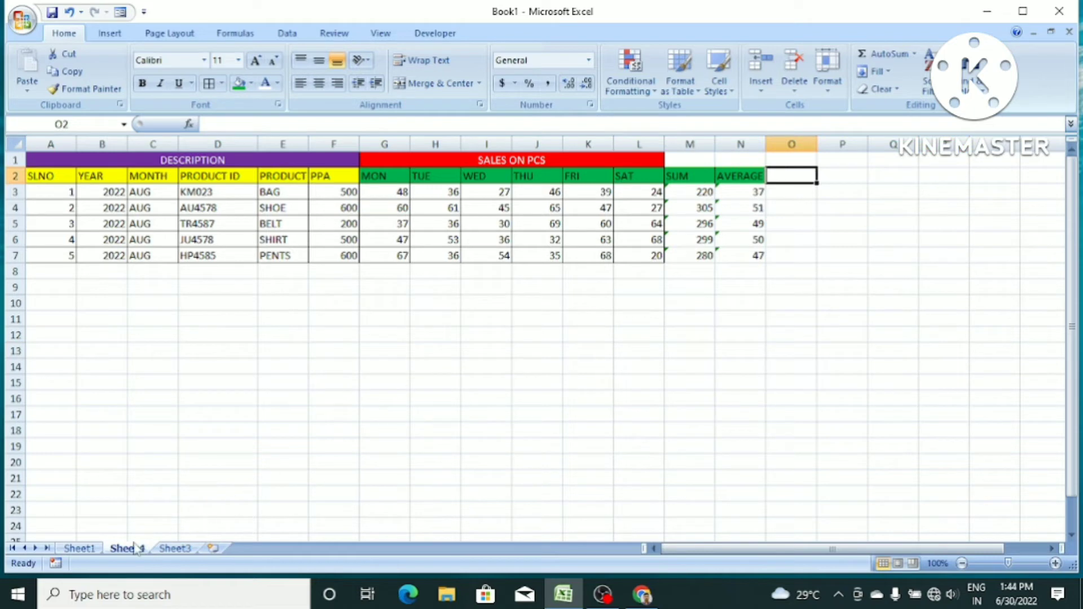
click(93, 549)
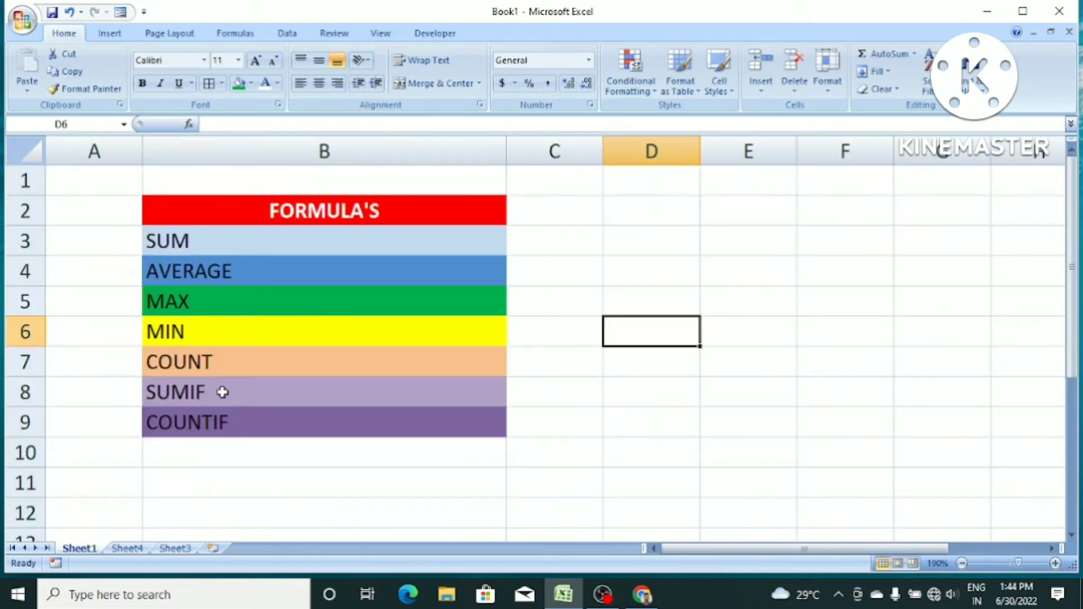
click(132, 551)
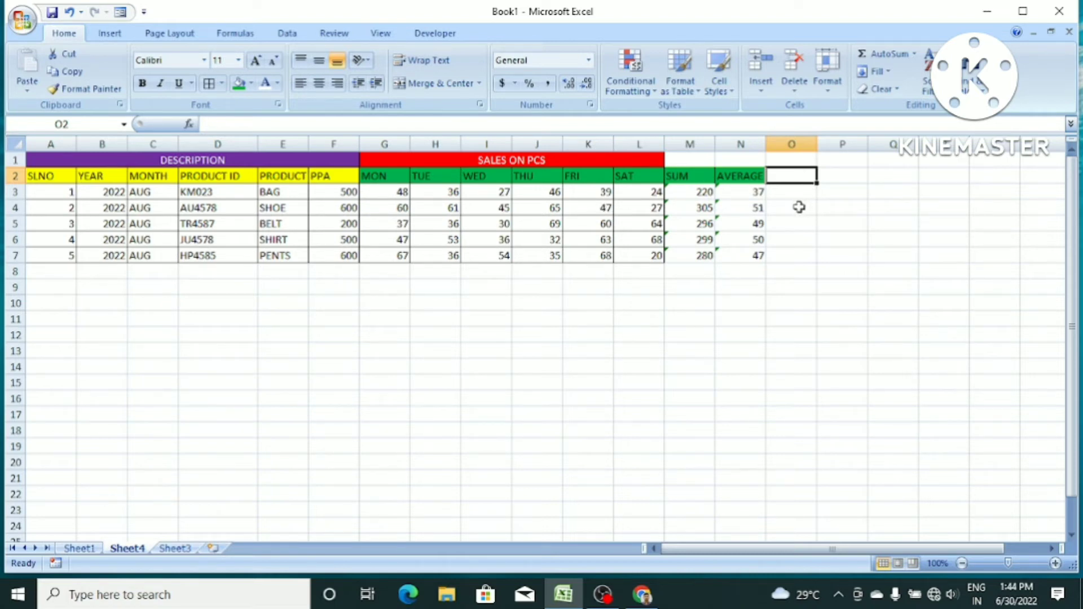
click(797, 207)
click(792, 179)
text(M)
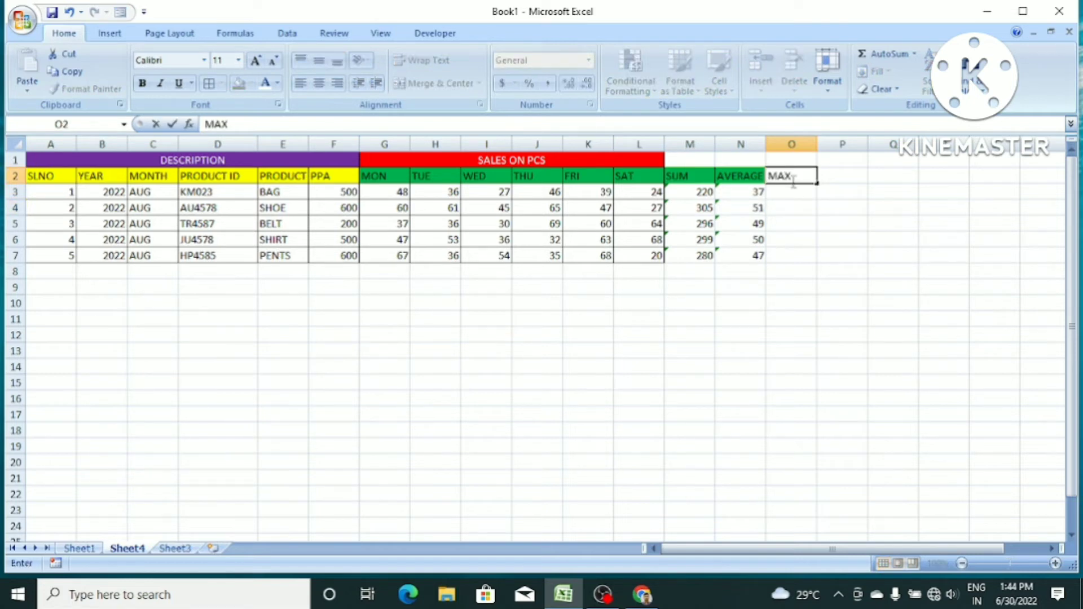
text(AX)
- Insert the MAX function in cell O3 with the range G3:L3 to get the highest BAG sales
click(787, 193)
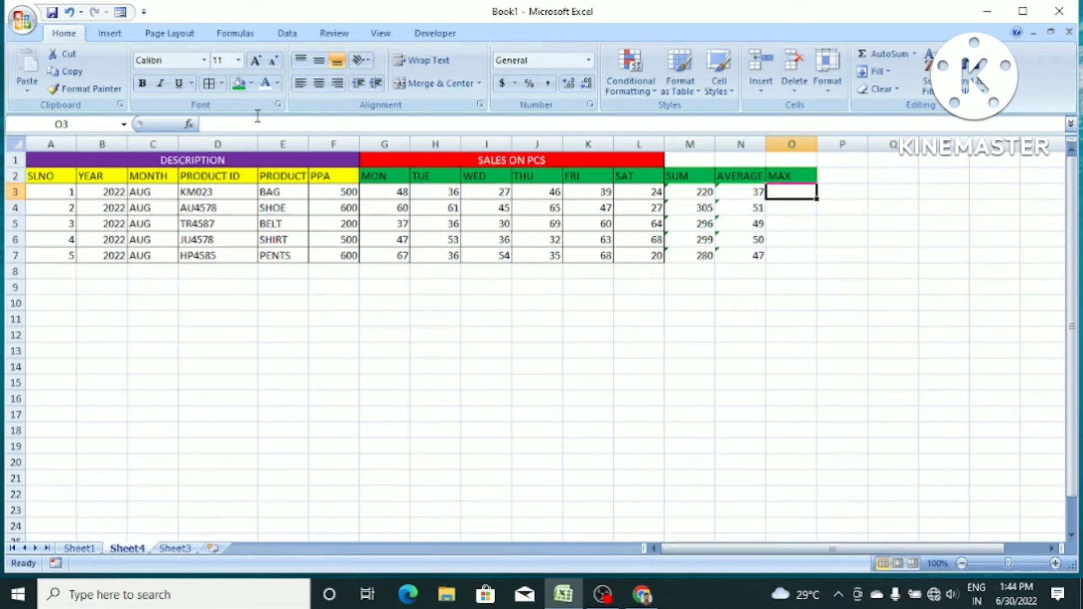
click(189, 124)
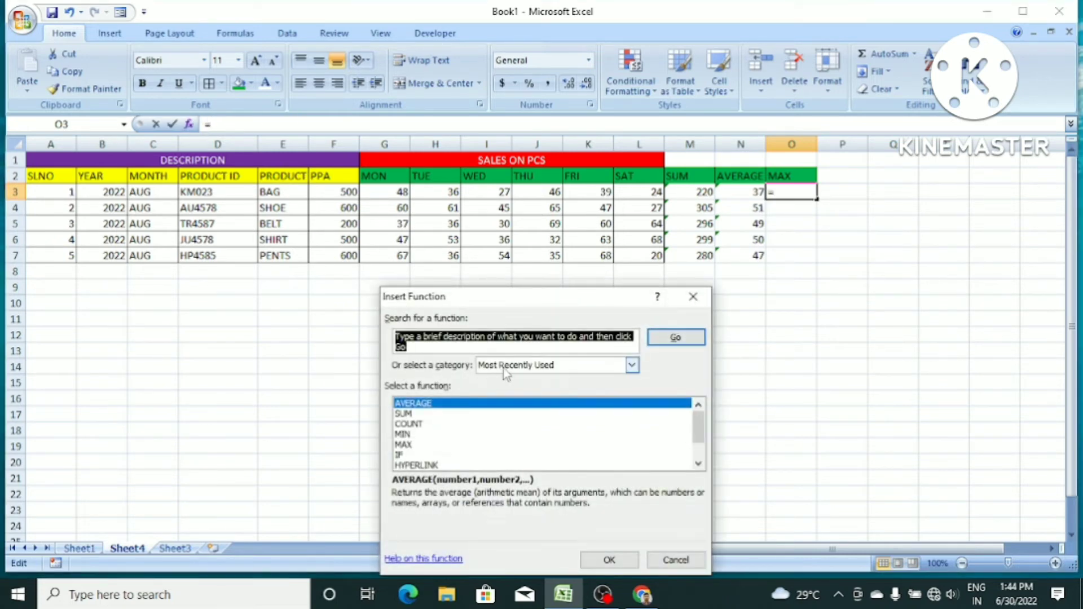
text(MA)
key(Return)
key(Return)
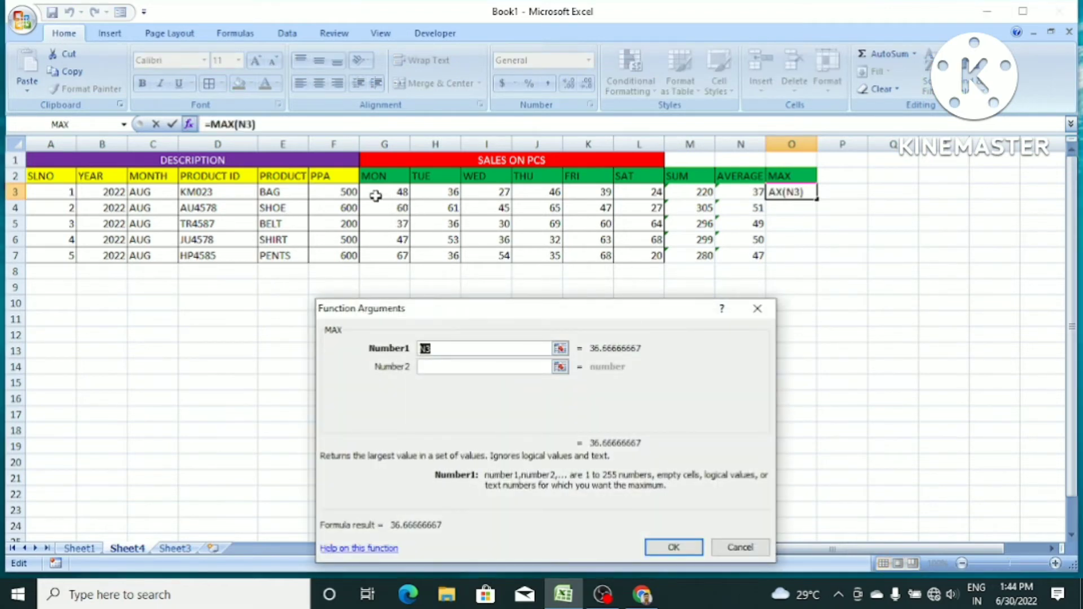
drag(375, 196, 625, 193)
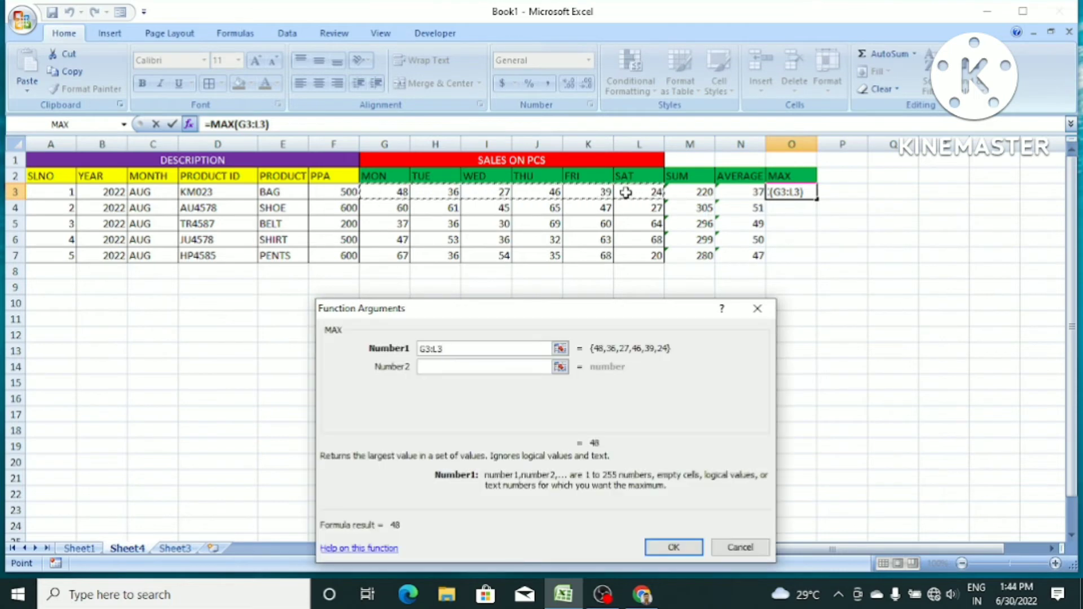
key(Return)
click(860, 237)
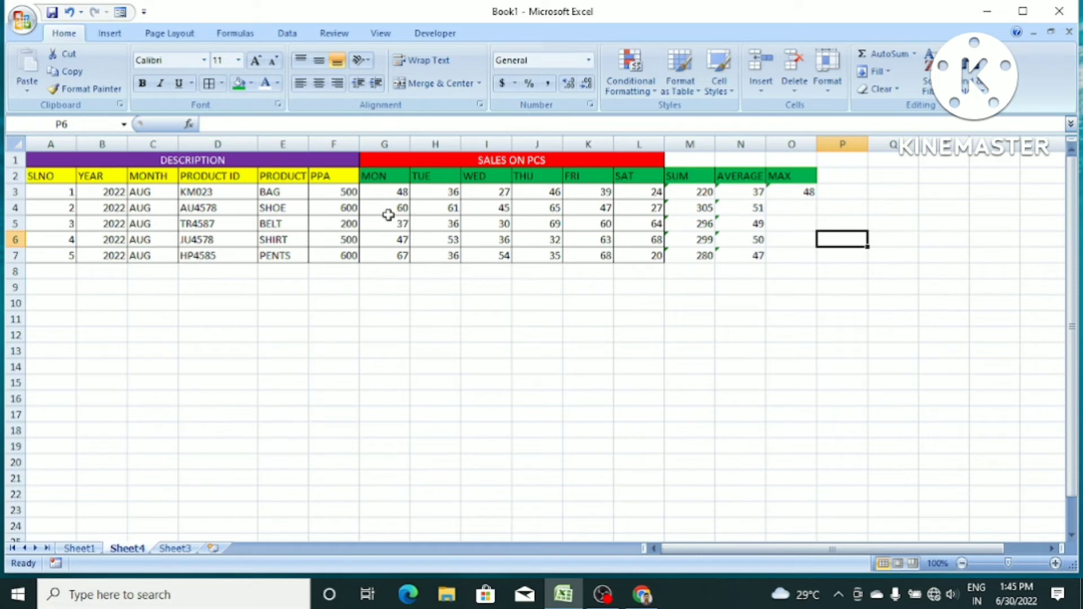
- Enter the formula =MAX(G4:L4) in cell O4 for the highest SHOE sales
click(802, 209)
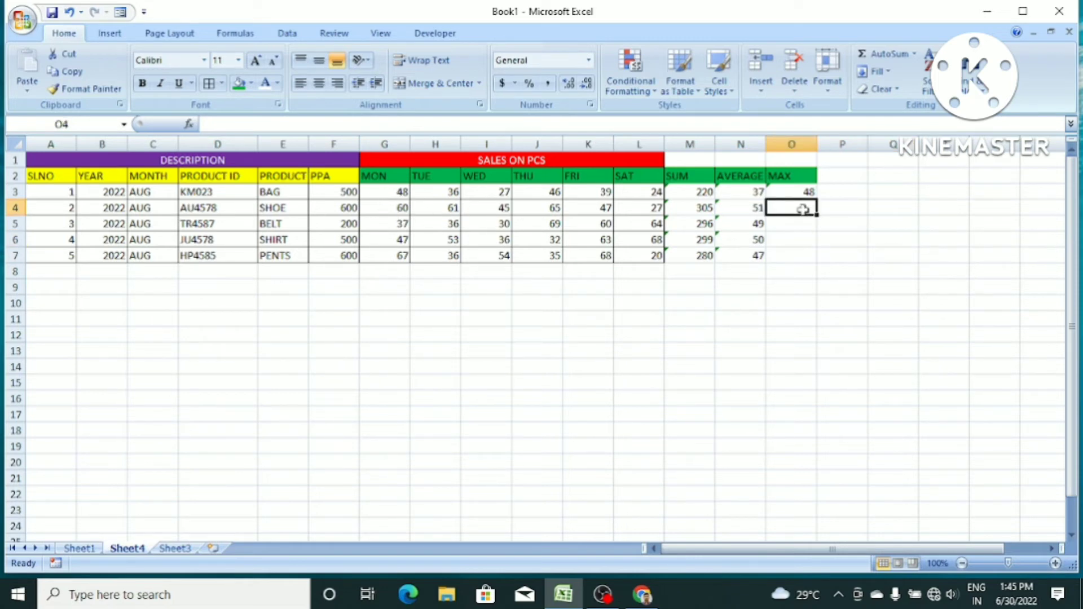
text(=)
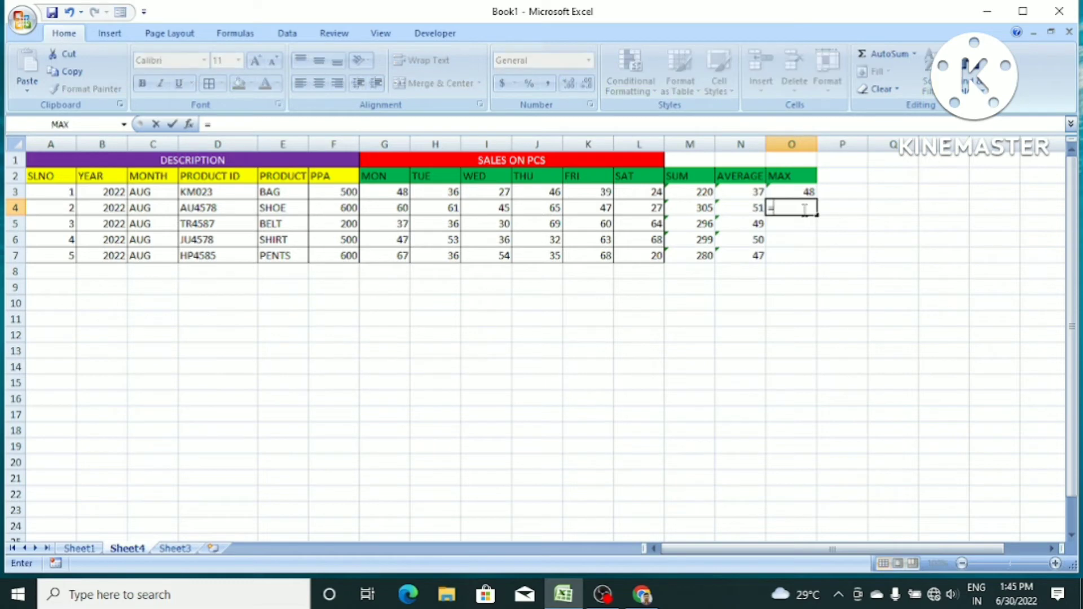
text(MAX)
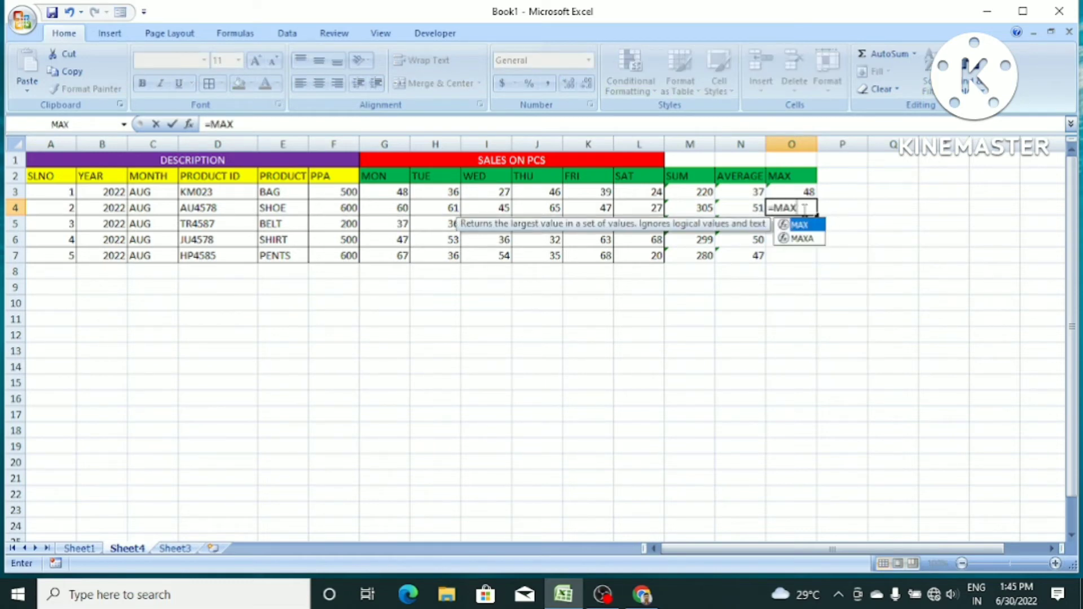
text(()
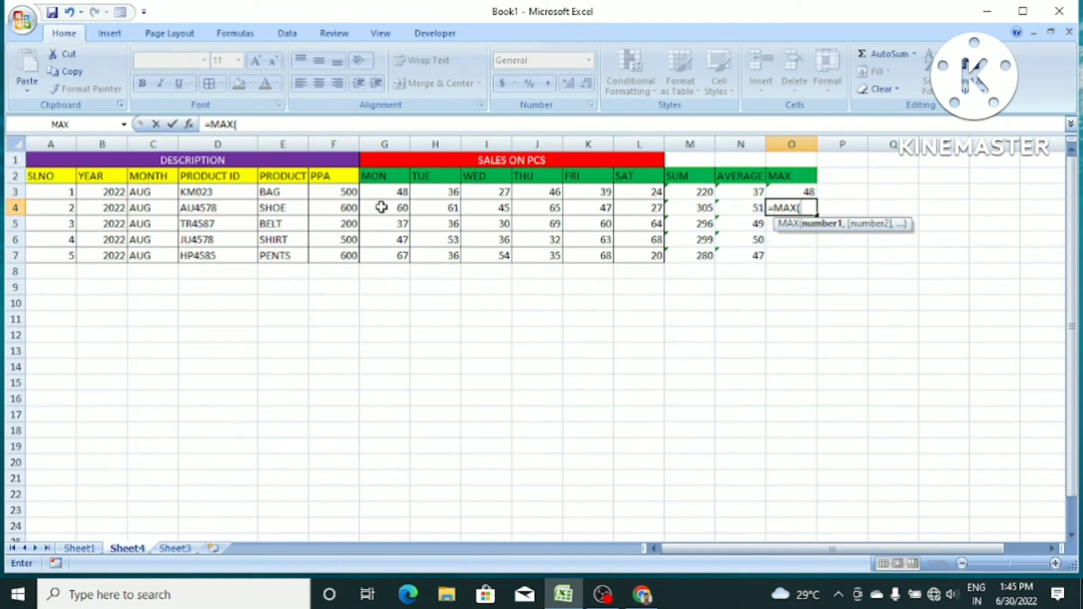
mouse_move(379, 207)
mouse_down()
mouse_move(662, 223)
mouse_move(654, 209)
mouse_up()
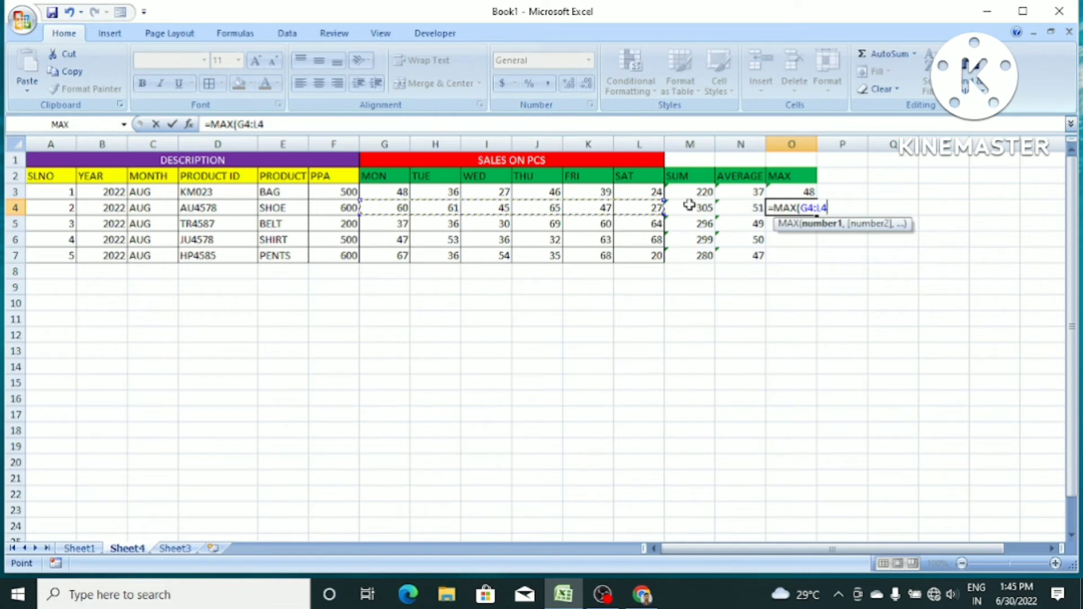
text())
key(Return)
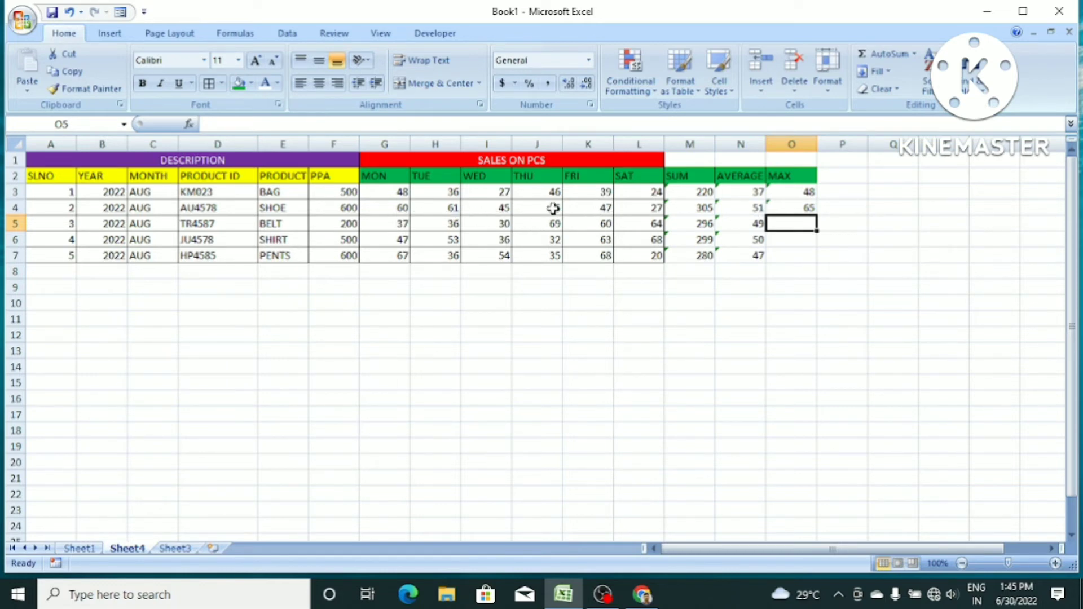
click(928, 272)
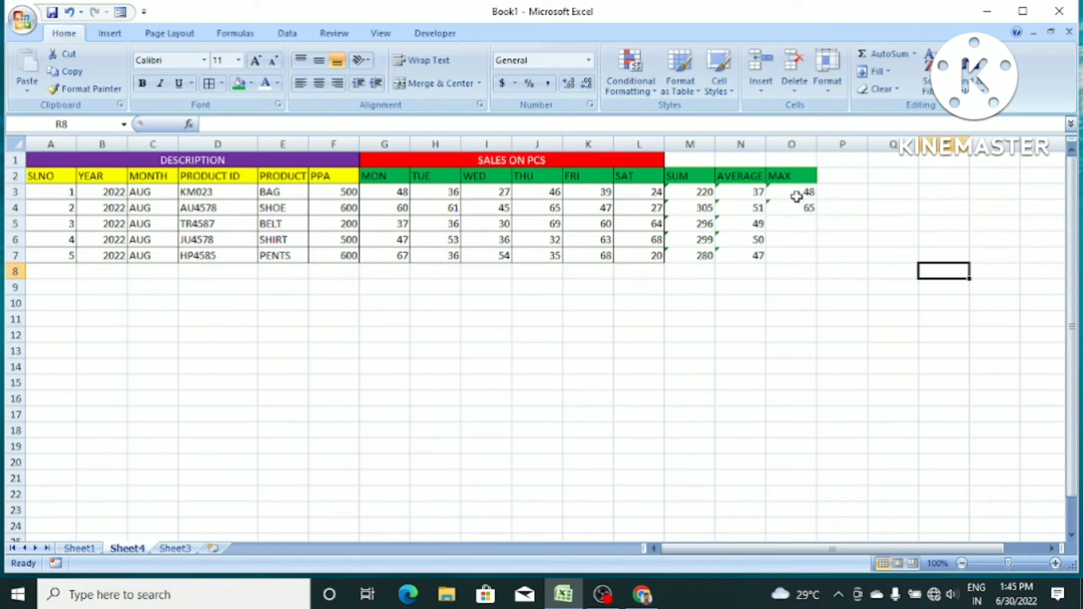
- Clear the BAG sales for WED and THU in cells I3 and J3, and undo both deletions
click(495, 193)
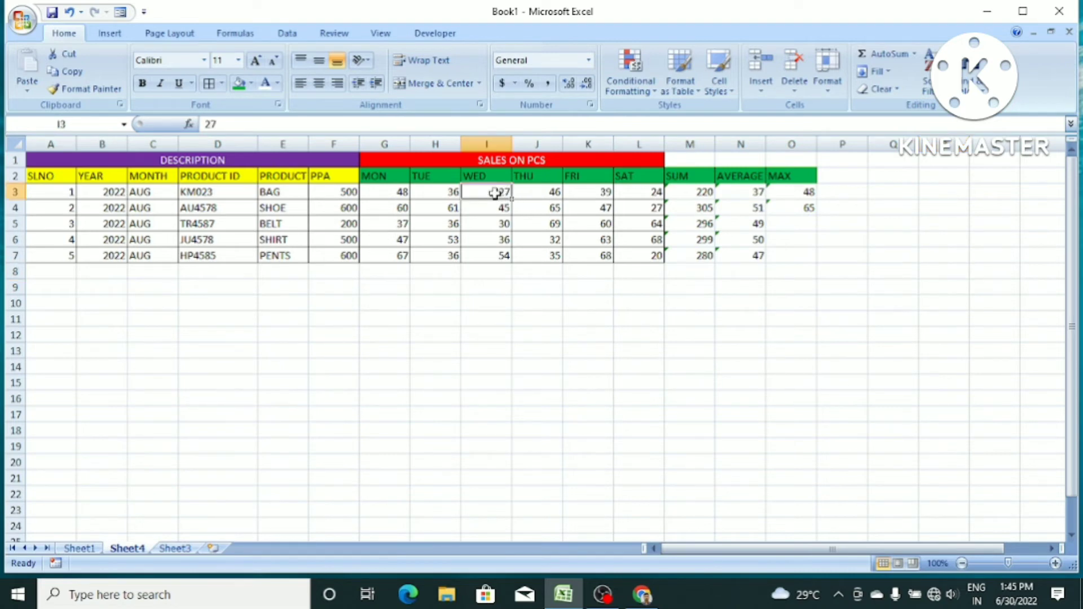
key(Delete)
click(556, 197)
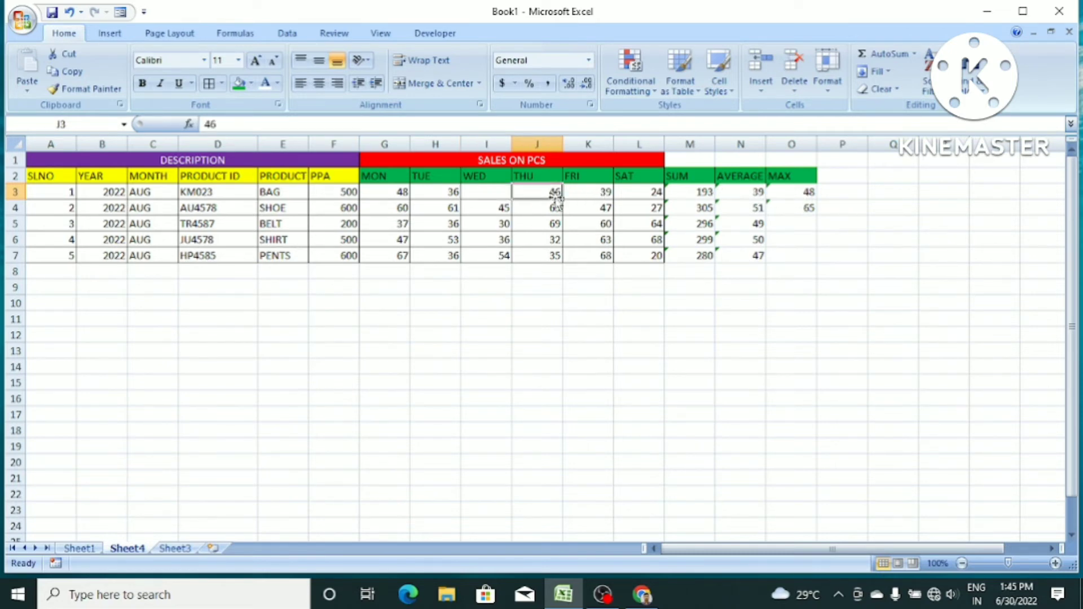
key(Delete)
key(ctrl+z)
key(ctrl+z)
click(837, 324)
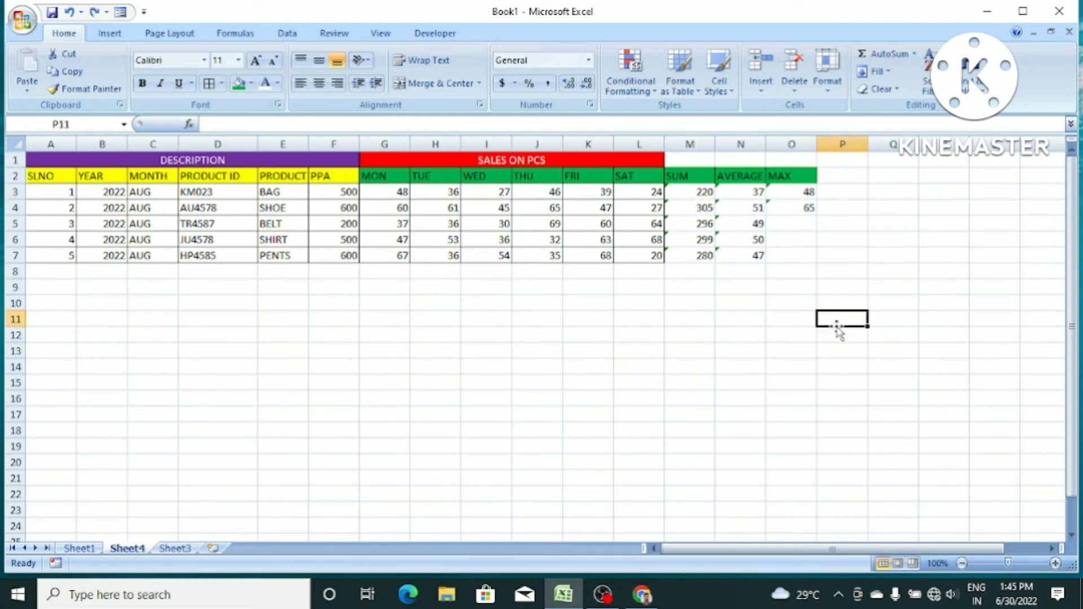
- Fill the MAX formulas from cells O3 and O4 down to O7
drag(805, 192, 820, 264)
click(877, 232)
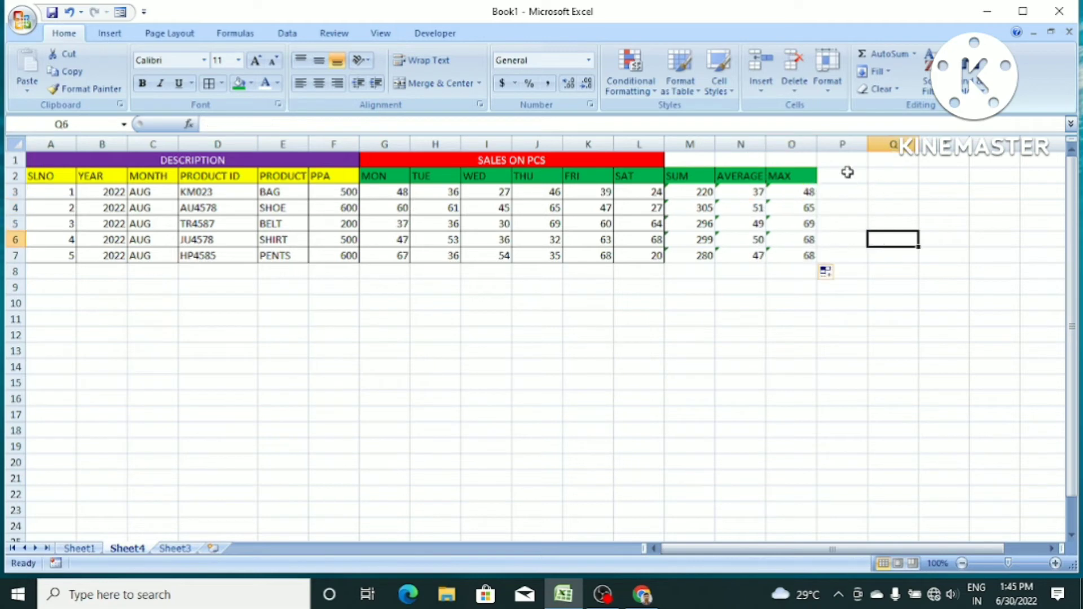
- Check the formula list on Sheet1 and enter the heading MIN in cell P2 of Sheet4, beside MAX
click(844, 176)
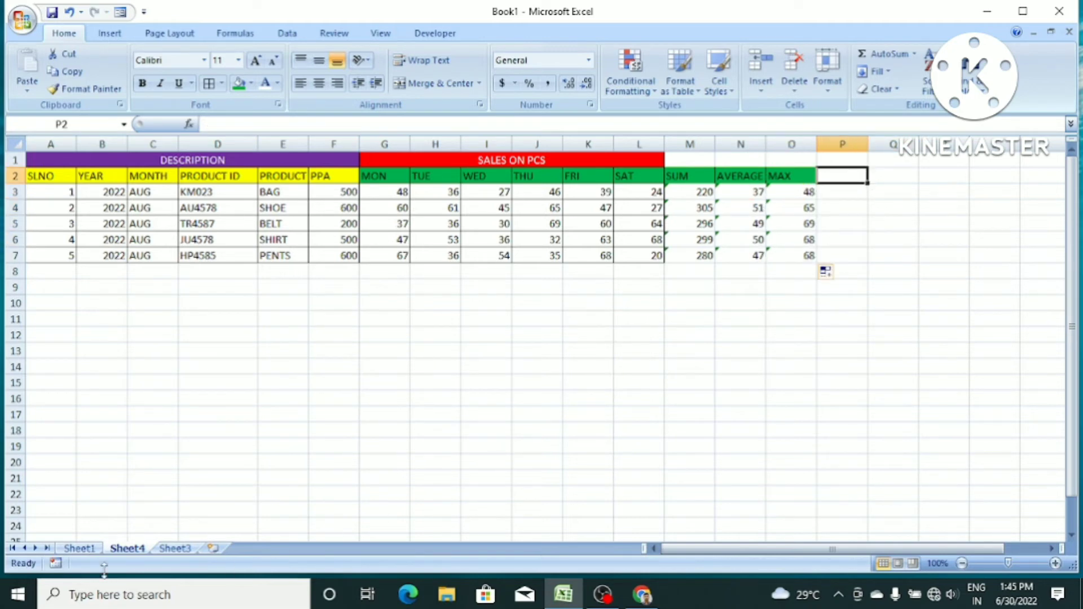
click(79, 549)
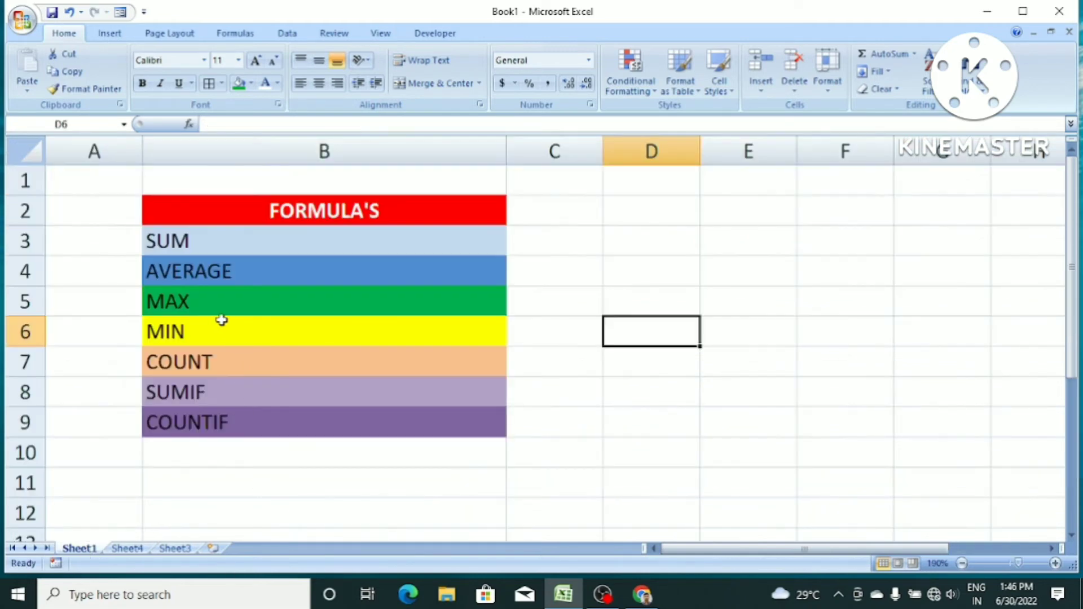
click(220, 341)
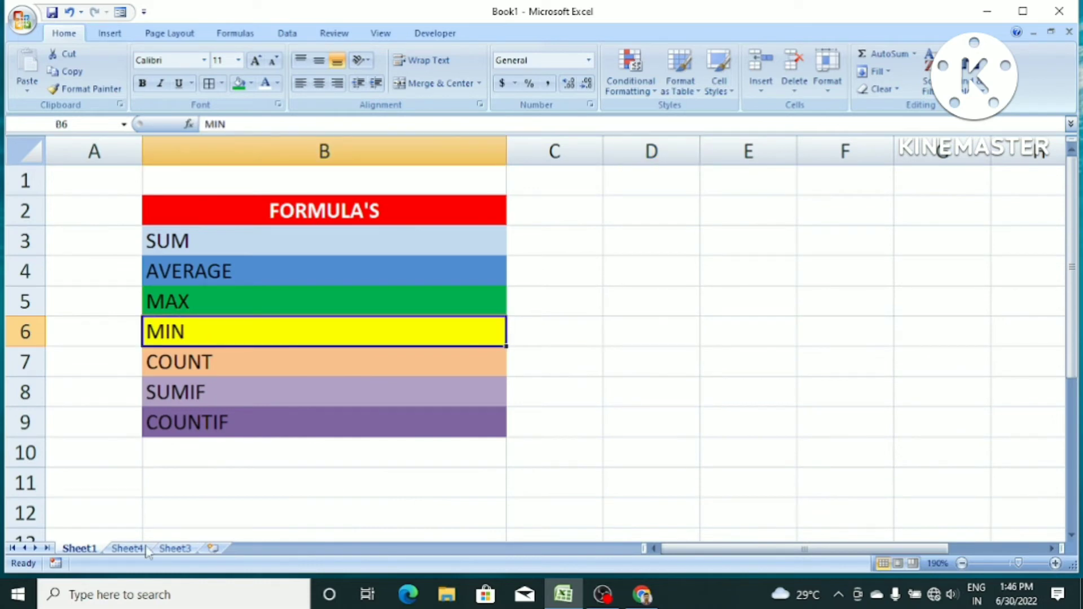
click(126, 548)
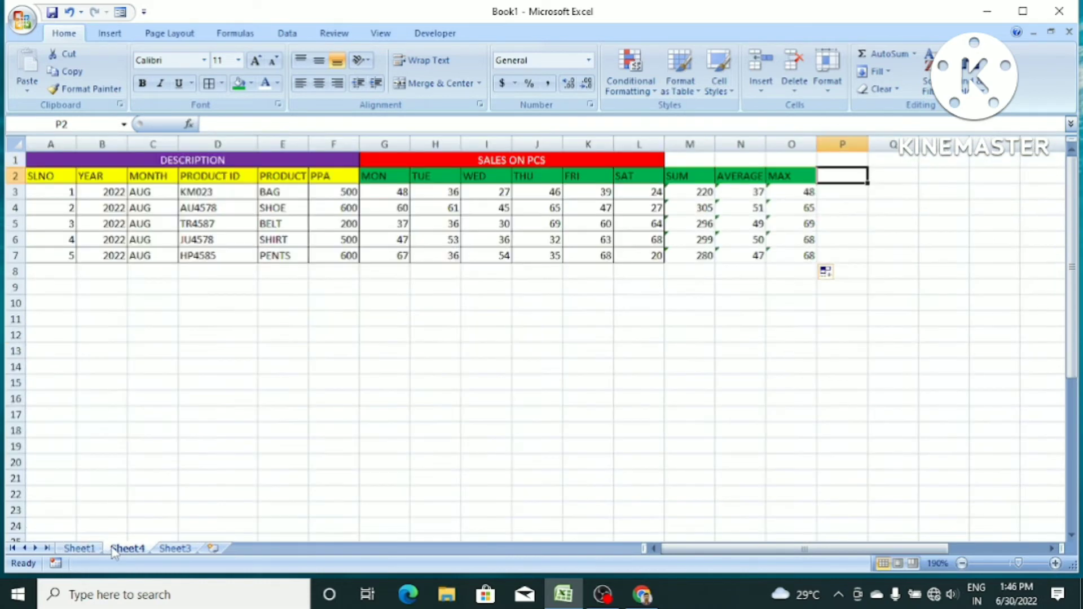
text(MIN)
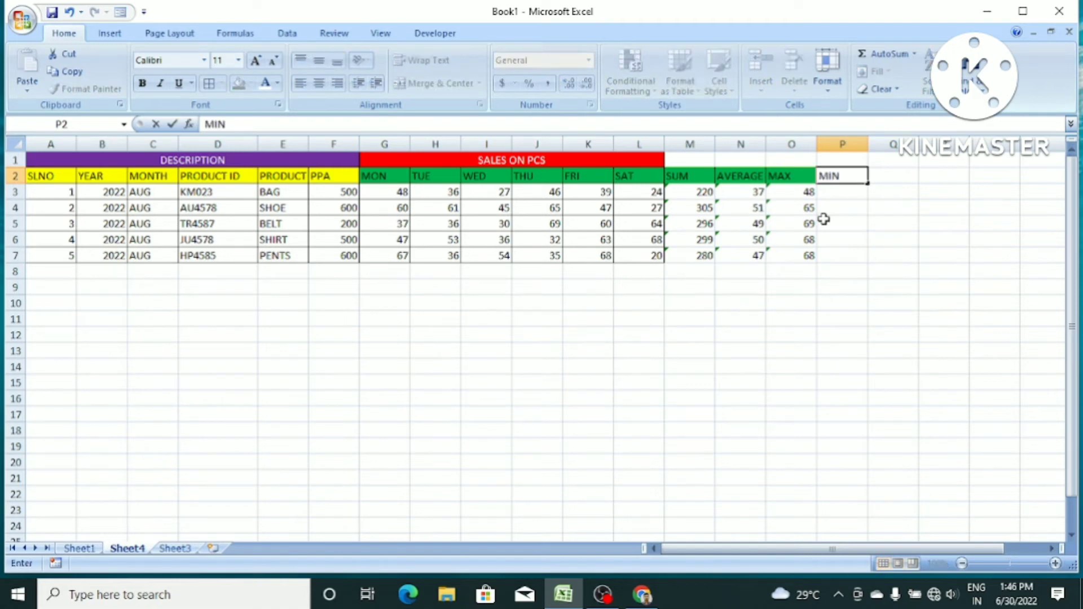
key(Return)
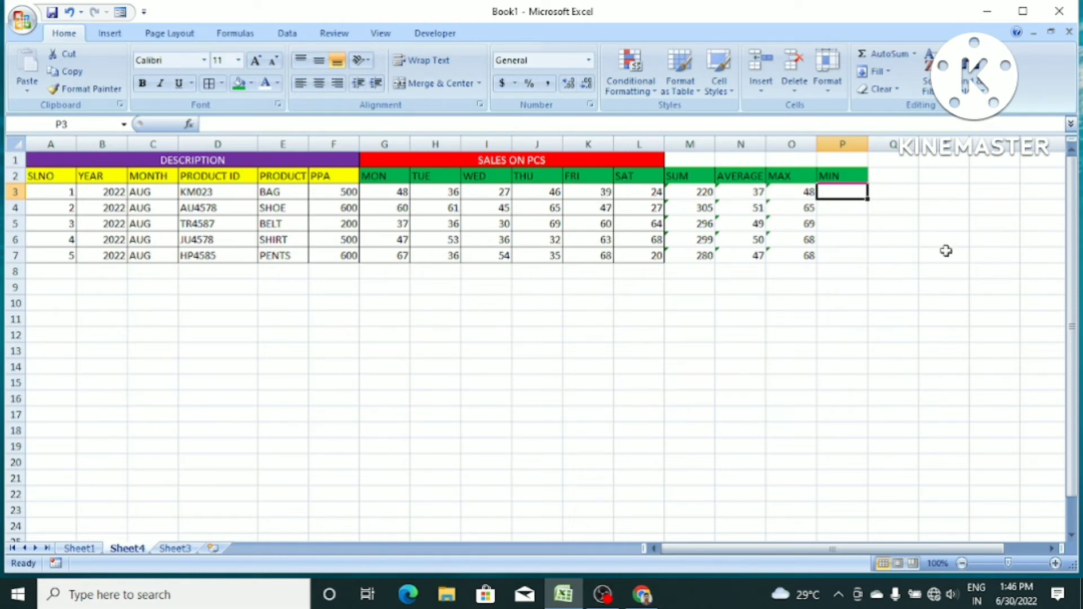
- Insert the MIN function in cell P3 with the range G3:L3 to get the lowest BAG sales
click(881, 227)
click(846, 191)
click(188, 124)
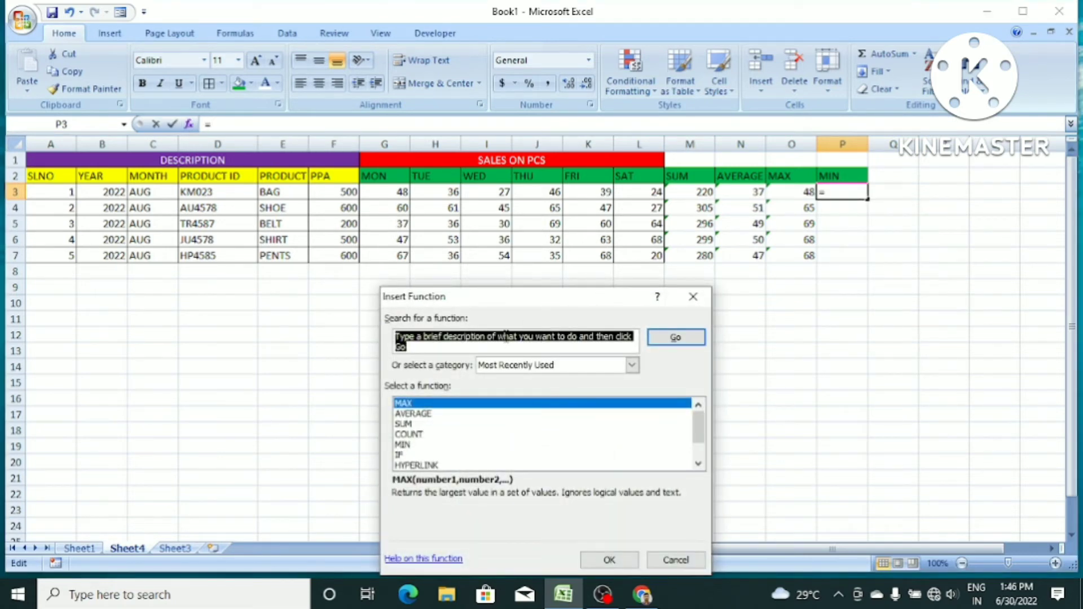
text(MI)
key(Return)
key(Return)
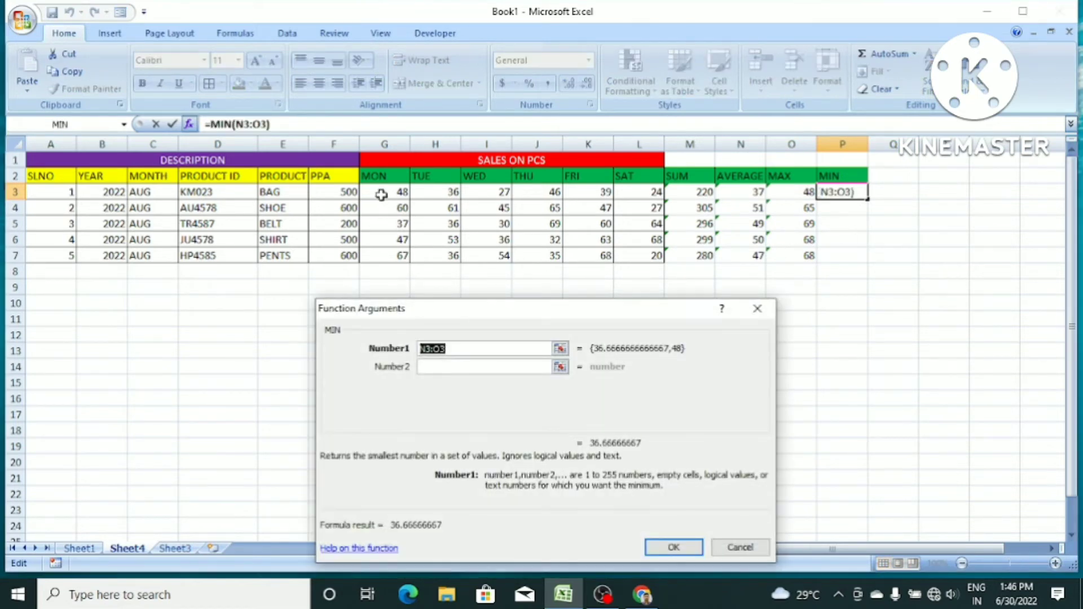
drag(380, 191, 639, 196)
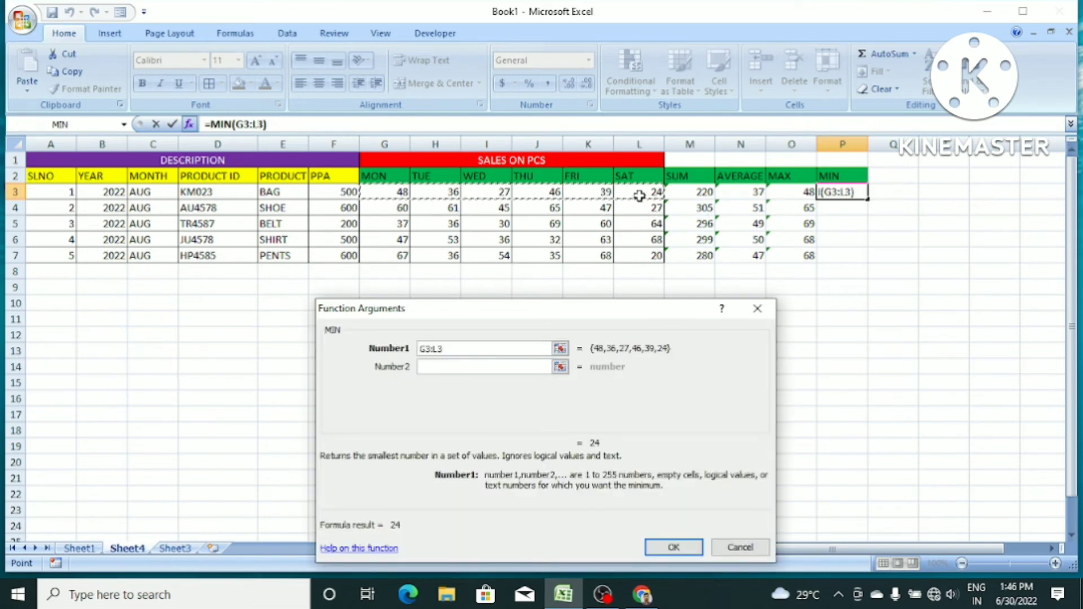
key(Return)
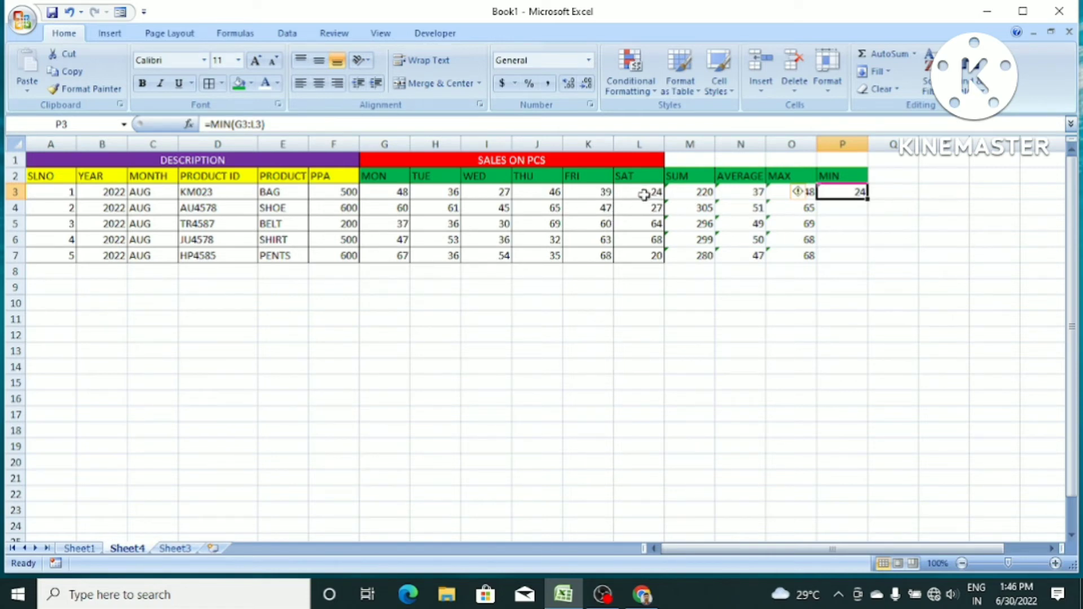
click(875, 272)
- Enter the formula =MIN(G4:L4) in cell P4 for the lowest SHOE sales
click(848, 204)
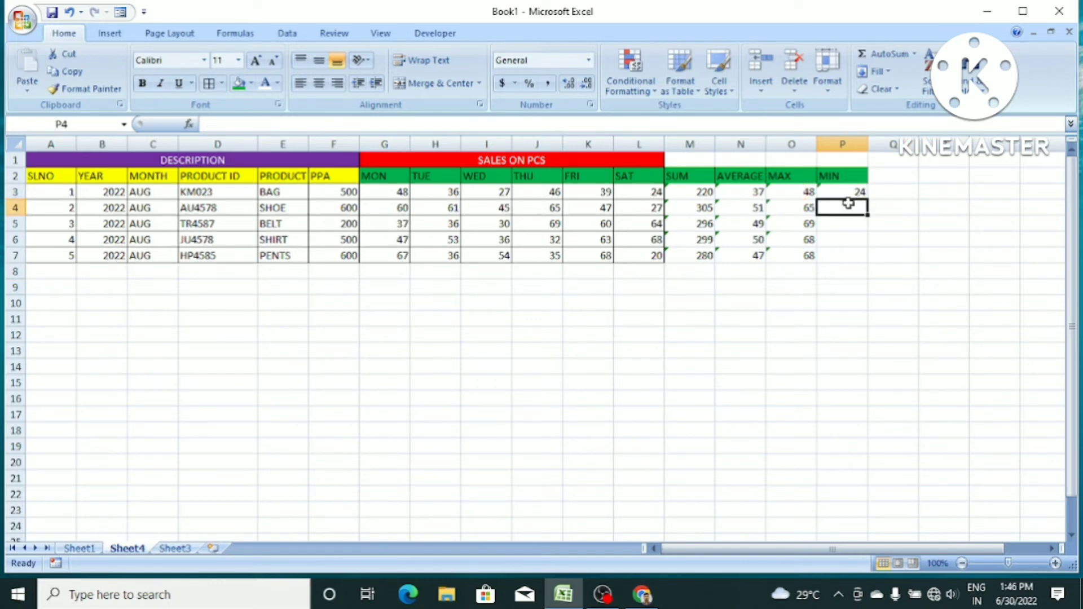
text(=)
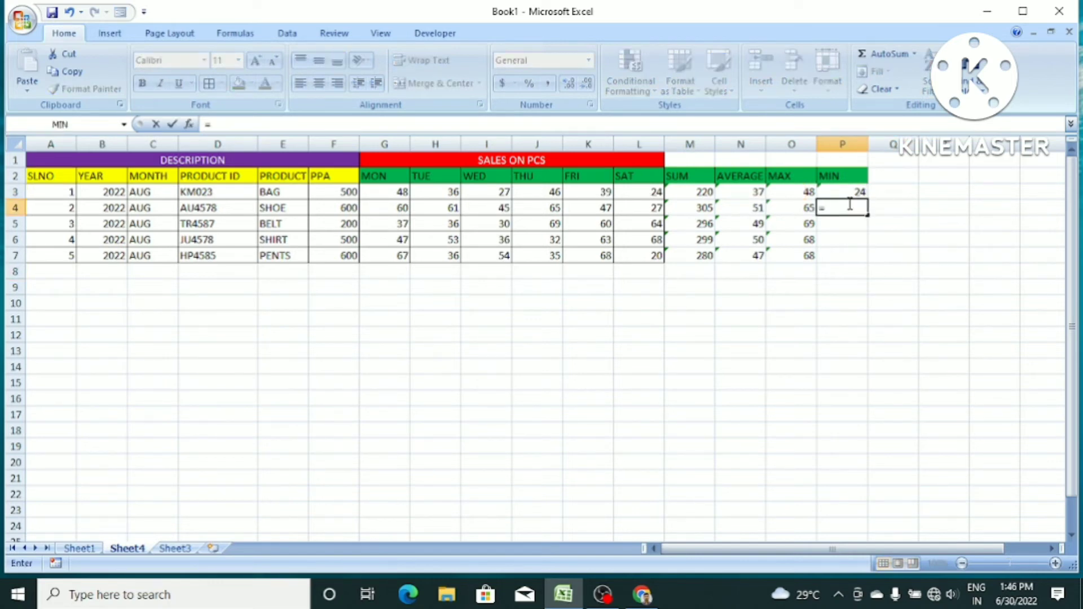
text(MIN()
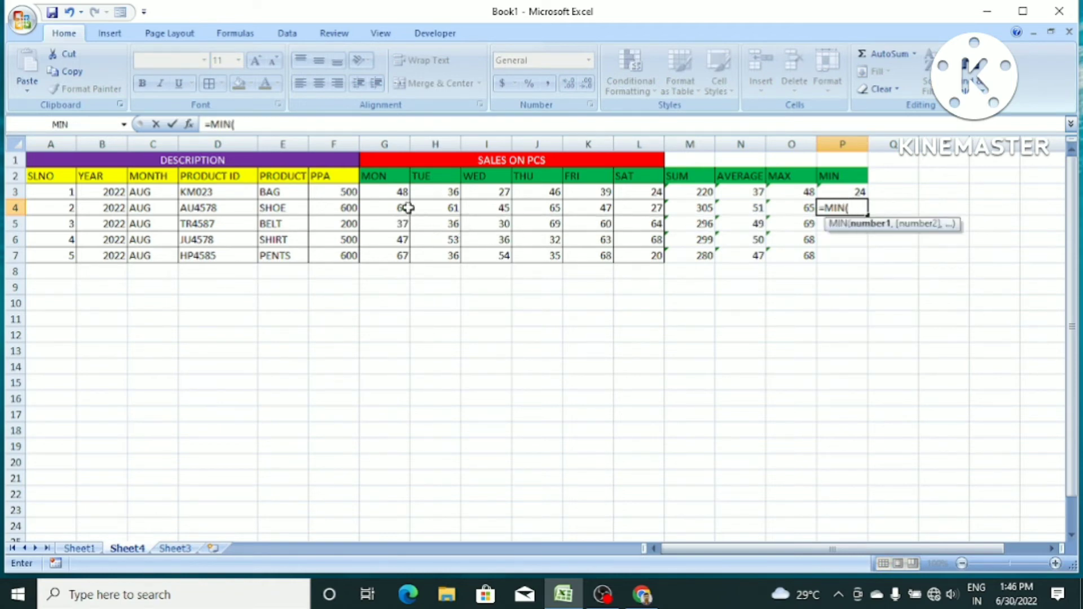
drag(375, 210, 648, 208)
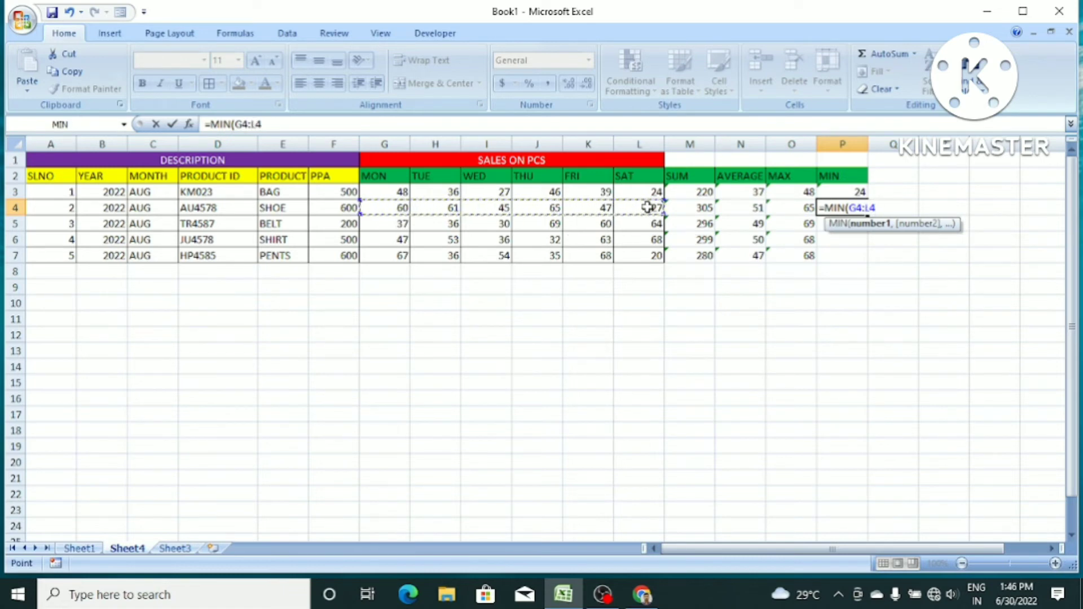
text())
key(Return)
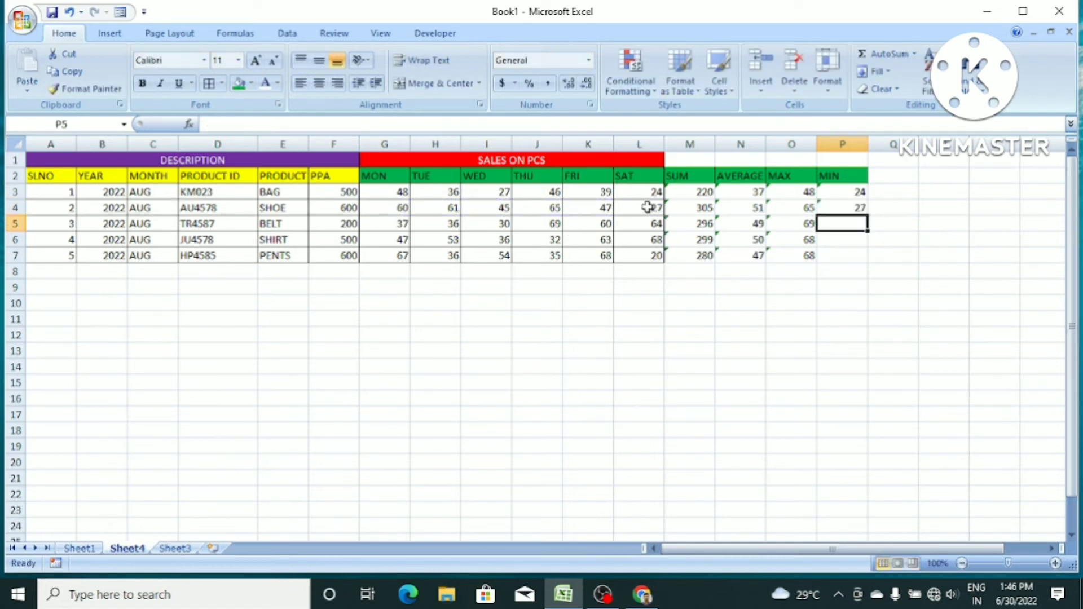
- Fill the MIN formulas from cells P3 and P4 down to P7
drag(835, 191, 874, 265)
click(926, 240)
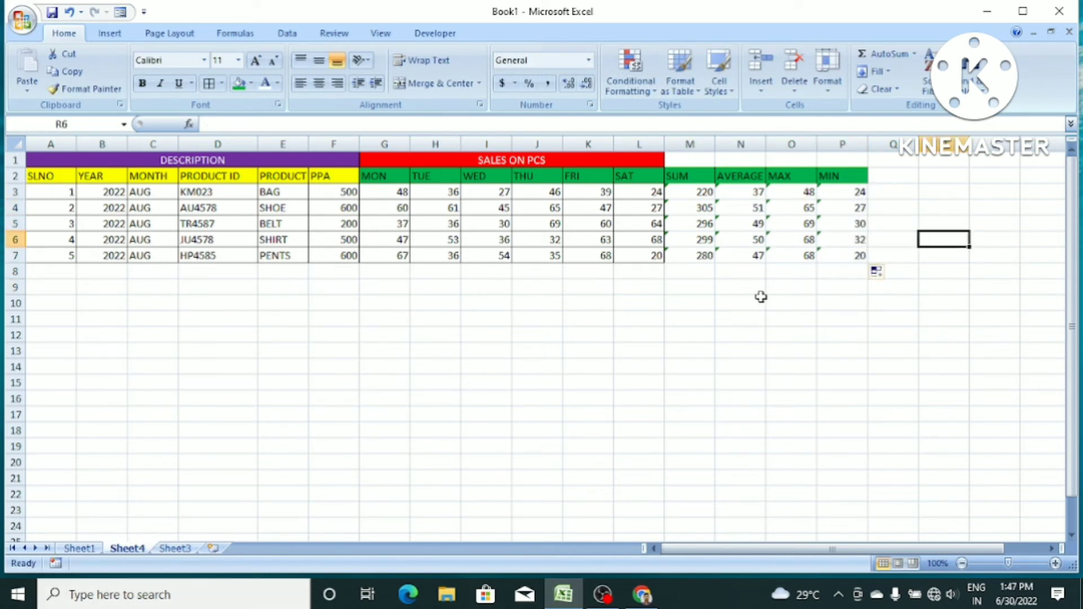
- Check the formula list on Sheet1 and enter the heading COUNT in cell Q2 of Sheet4, beside MIN
click(79, 548)
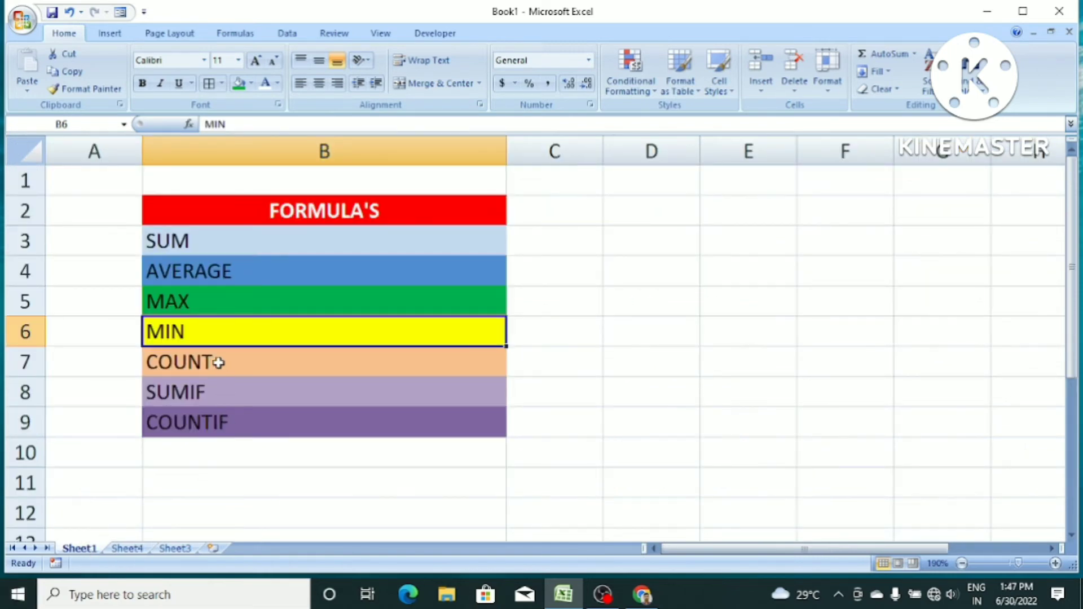
click(127, 548)
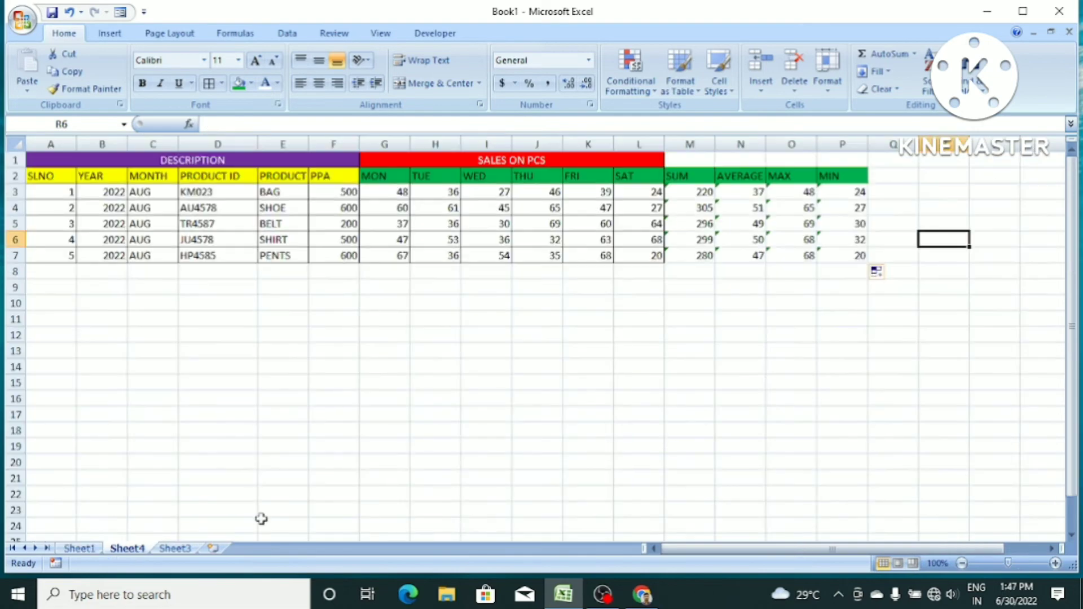
click(898, 180)
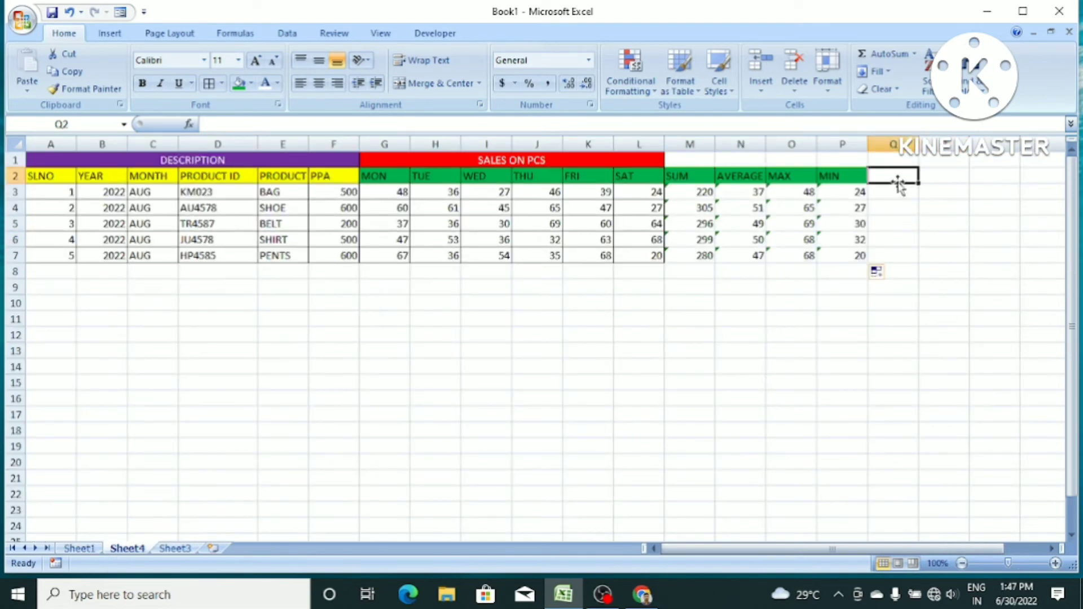
text(COUNT)
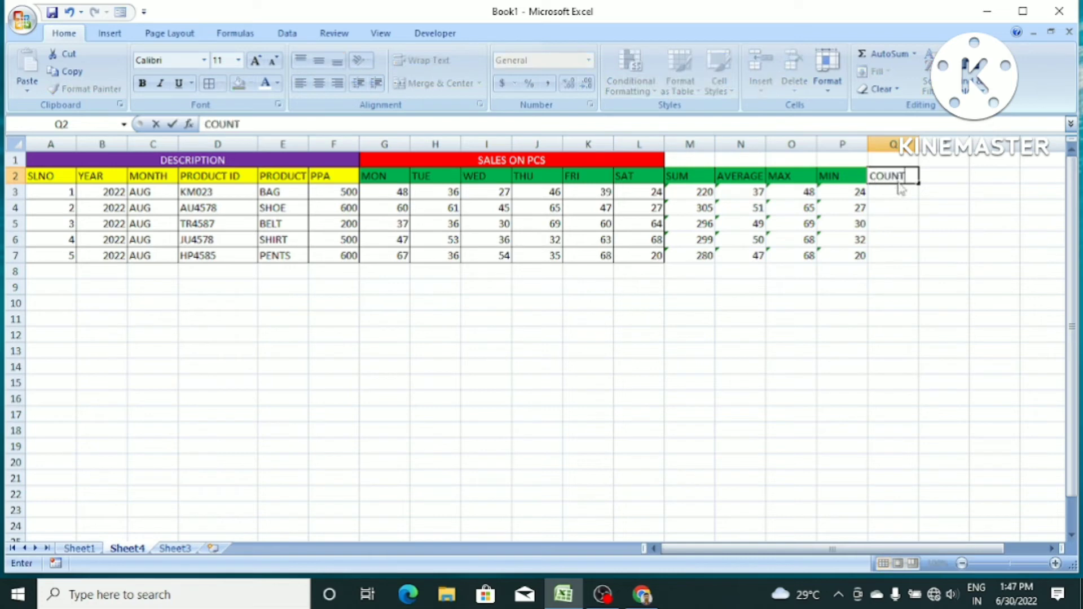
click(901, 196)
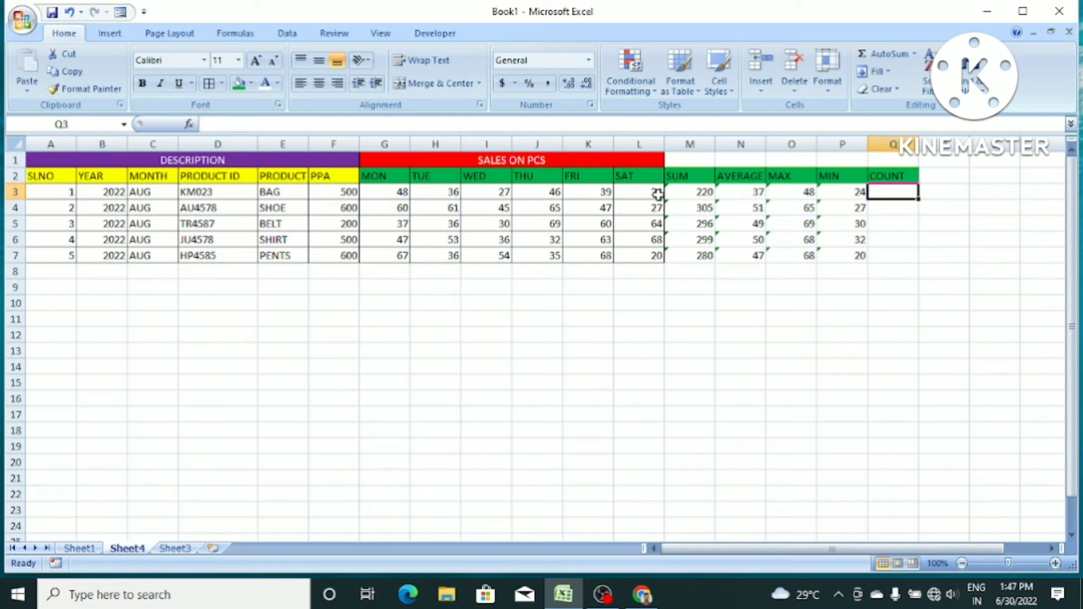
- Insert the COUNT function in cell Q3 with the range G3:L3 to count the BAG sales entries
click(920, 251)
click(889, 193)
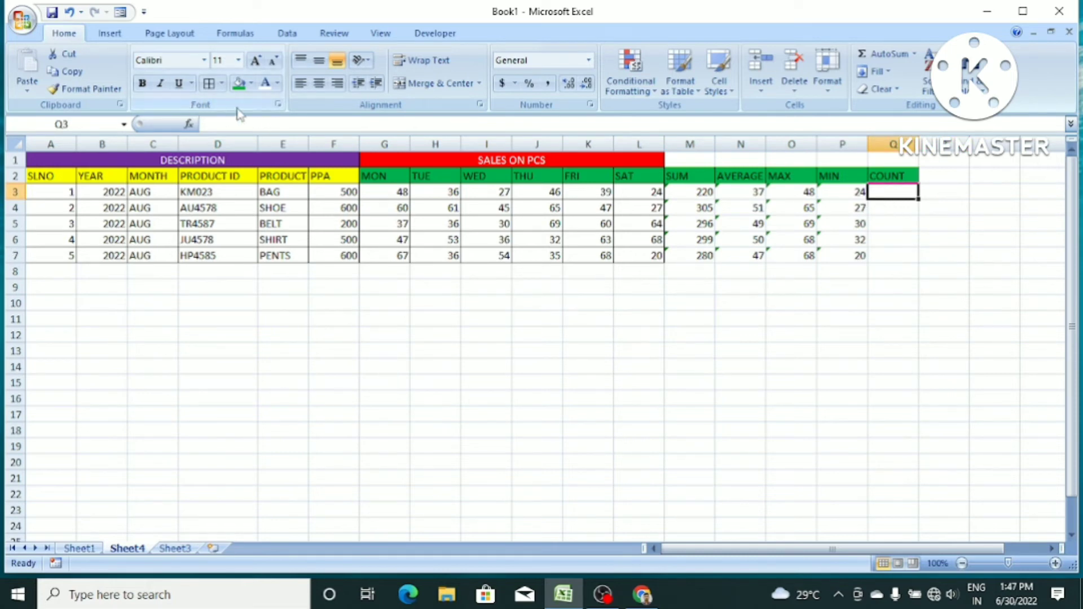
click(190, 124)
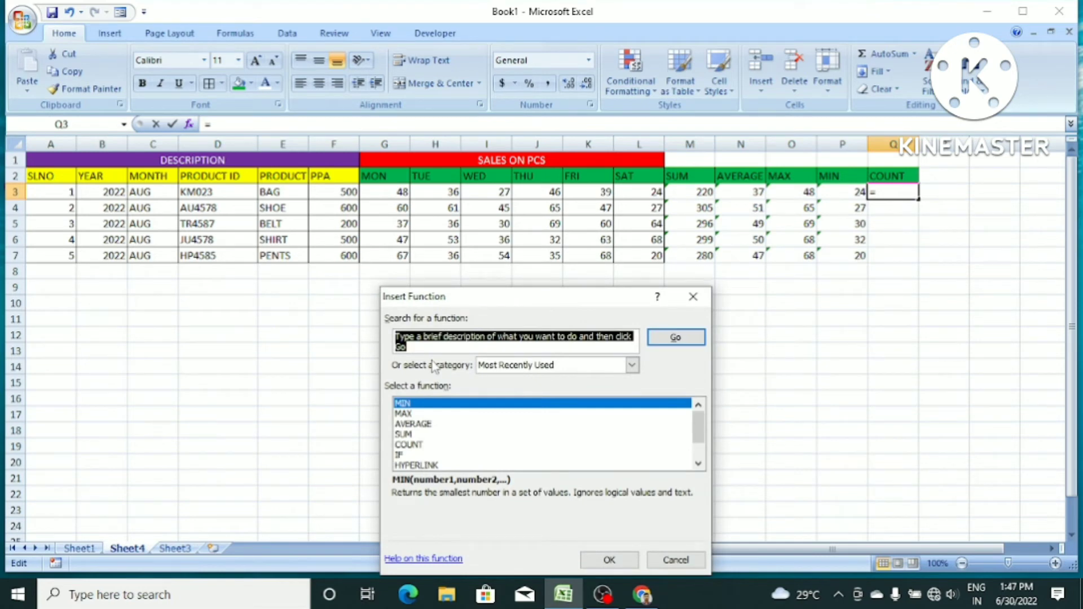
text(COUNT)
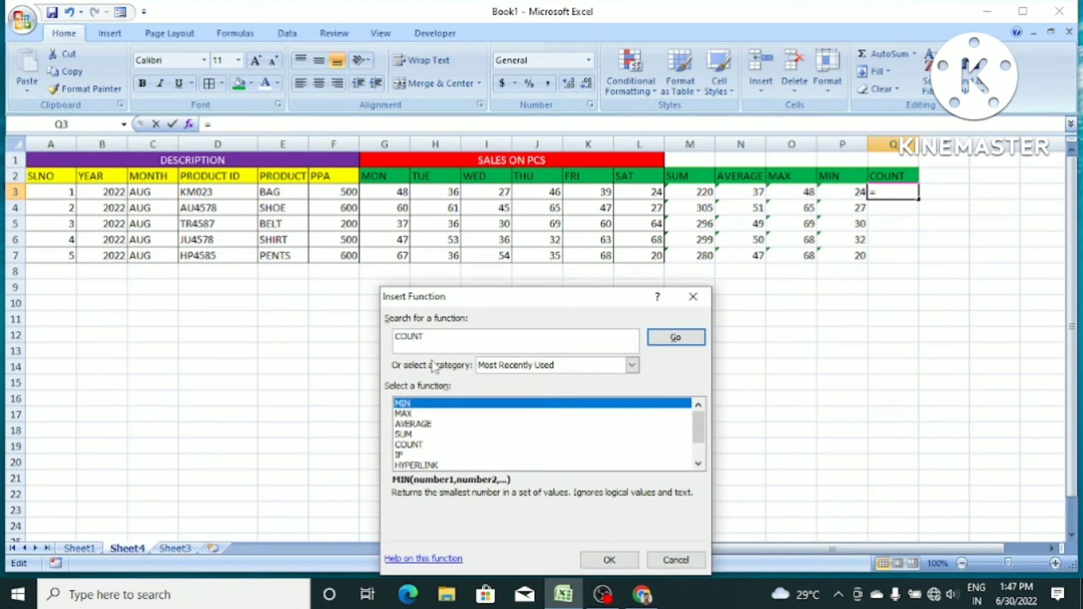
key(Return)
key(Return)
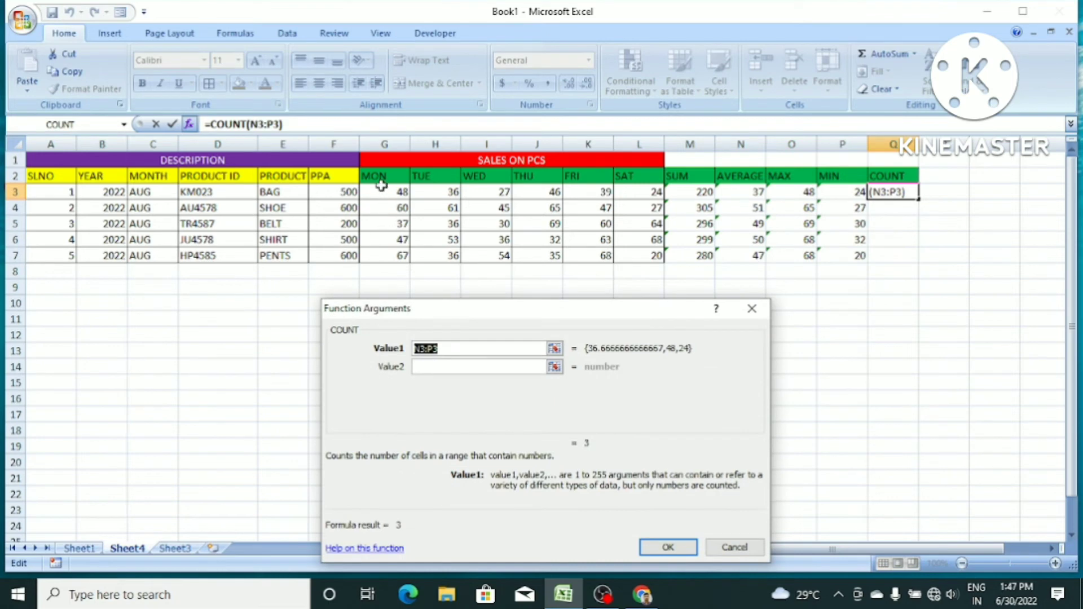
drag(382, 188, 635, 197)
key(Return)
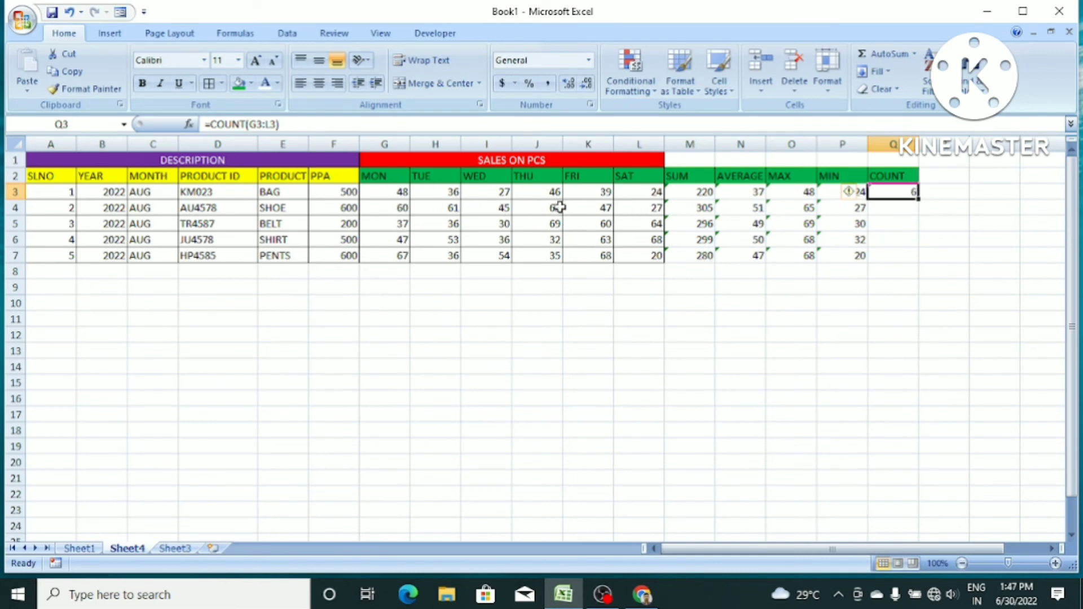
- Clear the Monday BAG sales in cell G3 to test the COUNT formula, and re-enter 48
click(385, 193)
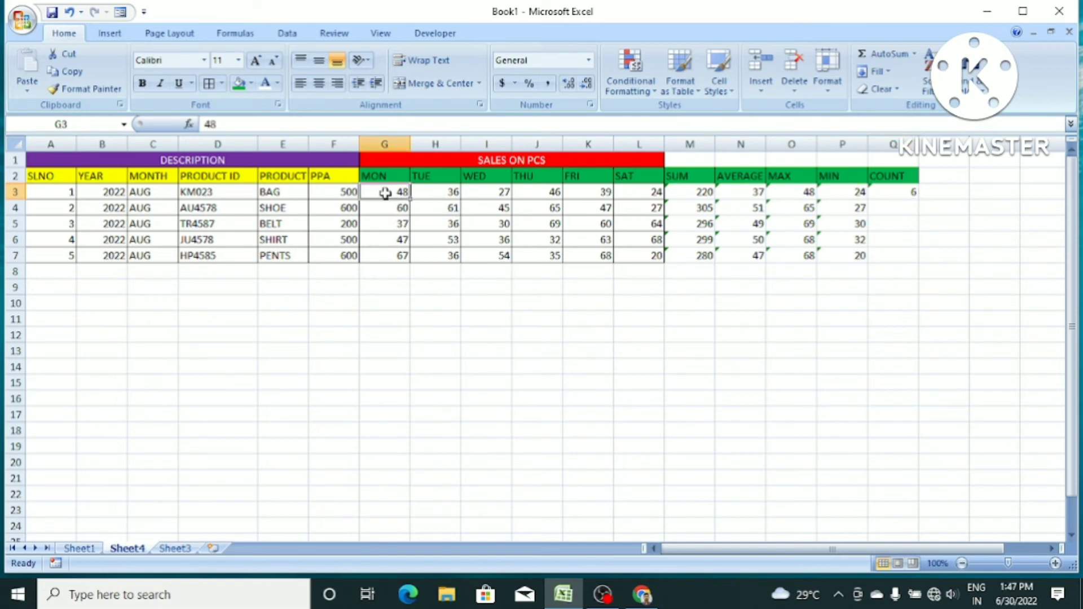
key(Delete)
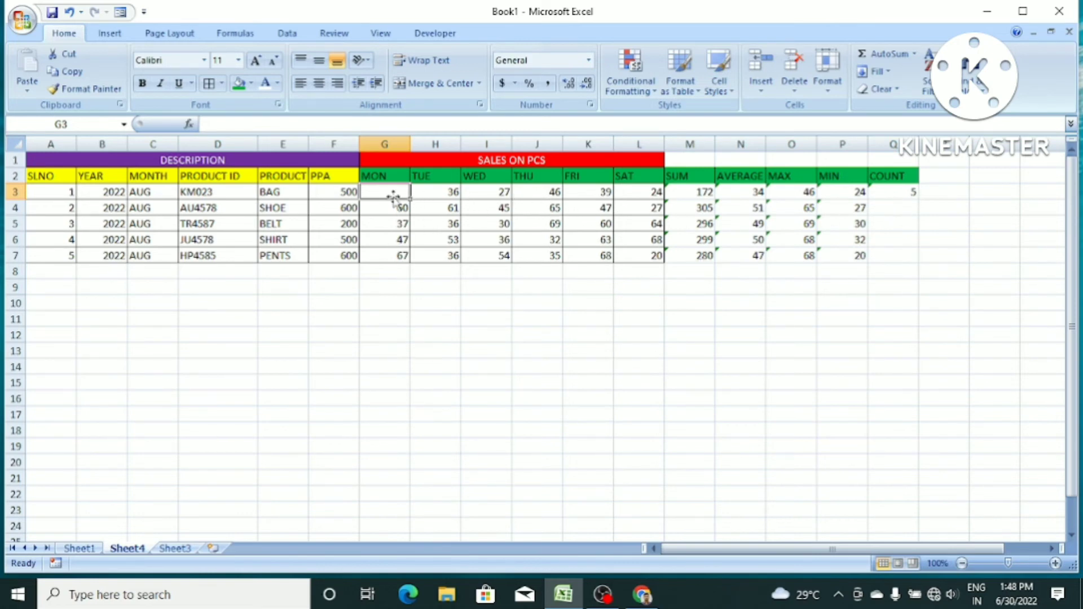
text(48)
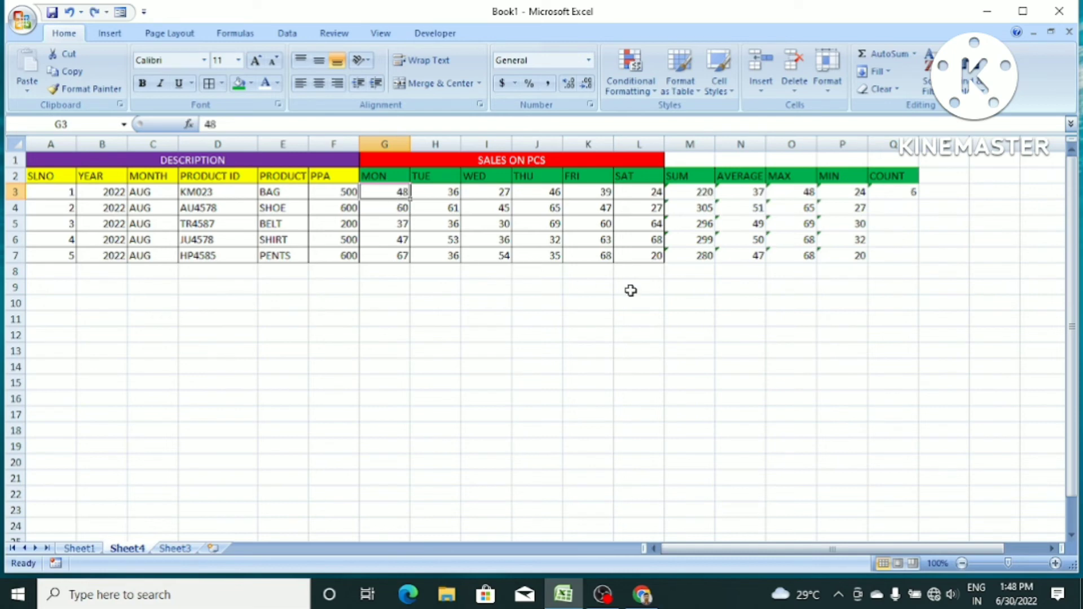
- Fill the COUNT formula from cell Q3 down to Q7
click(810, 351)
click(903, 192)
drag(919, 192, 918, 259)
click(978, 266)
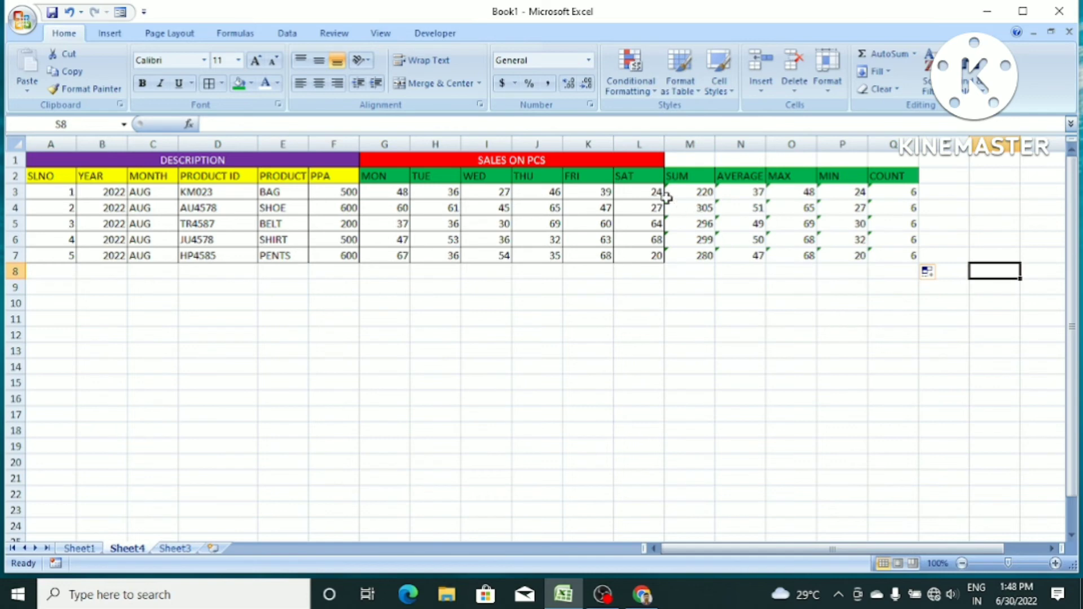
- Apply borders to the formula columns from SUM to COUNT, range M2:Q7
drag(671, 195, 735, 201)
drag(875, 315, 871, 307)
drag(699, 181, 895, 252)
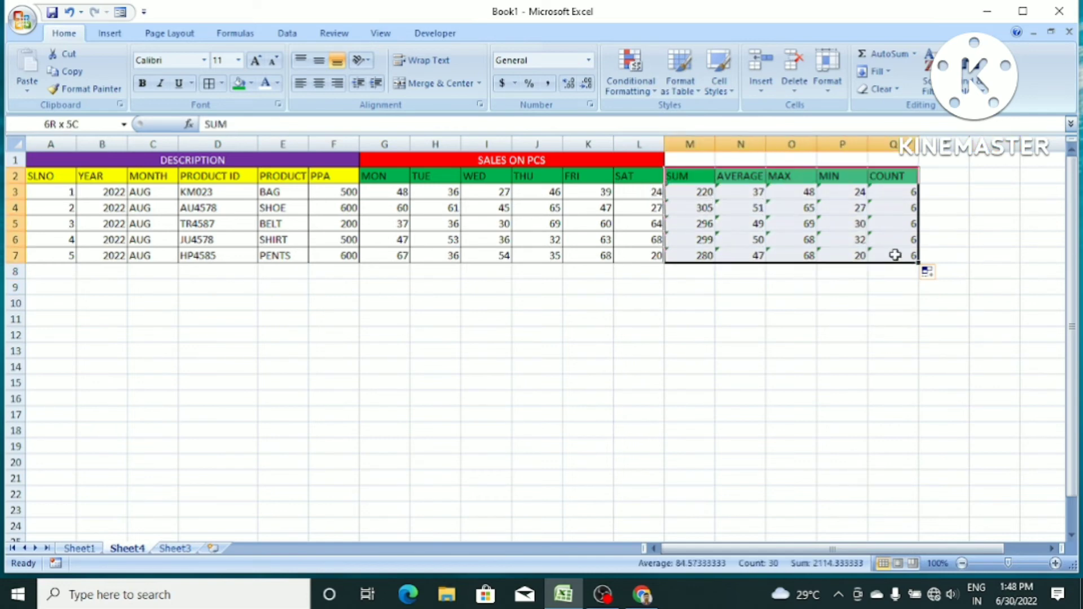
click(209, 83)
click(668, 368)
- Give the formula headings in M2:Q2 a blue fill and white font
drag(684, 179, 880, 175)
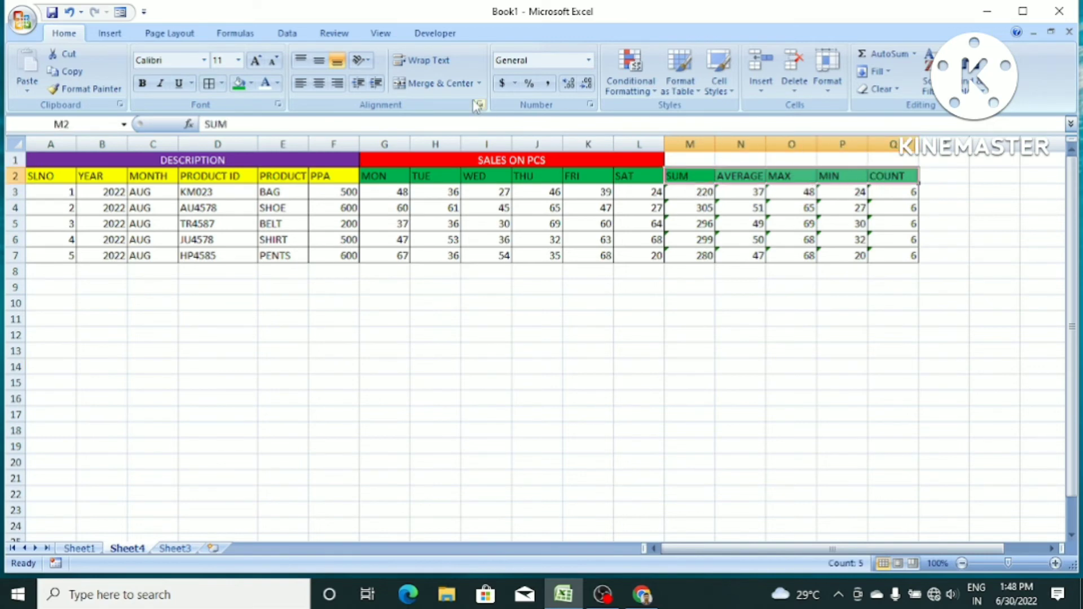
click(251, 84)
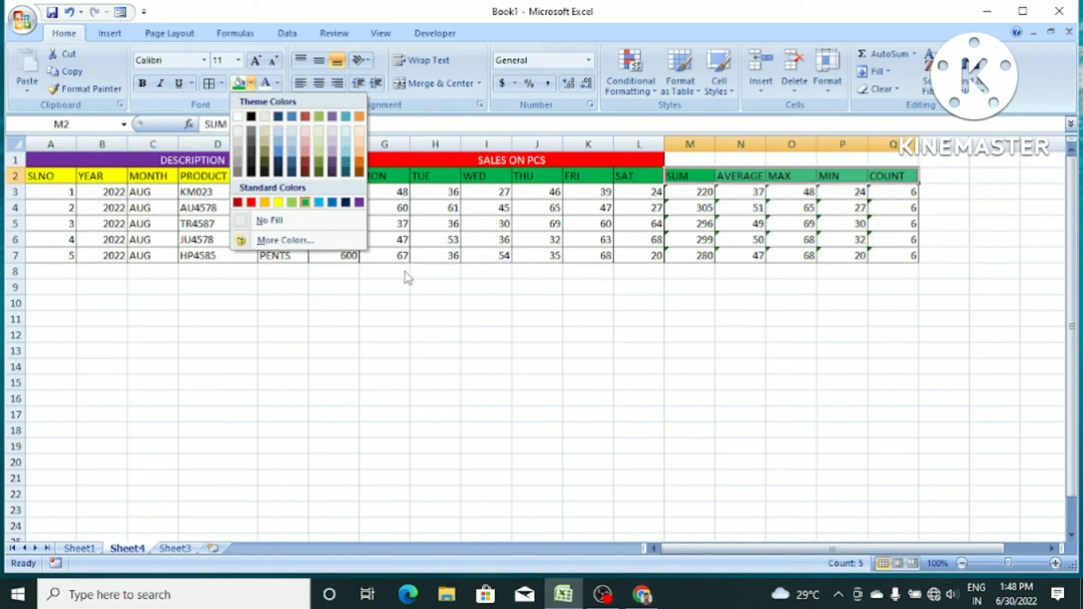
click(343, 204)
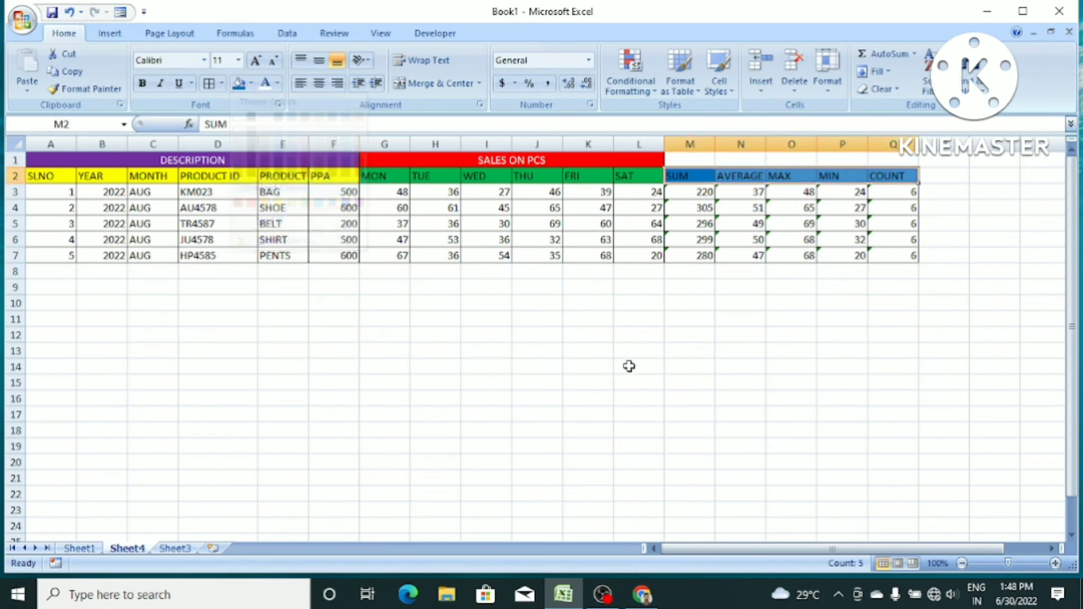
click(265, 85)
click(587, 286)
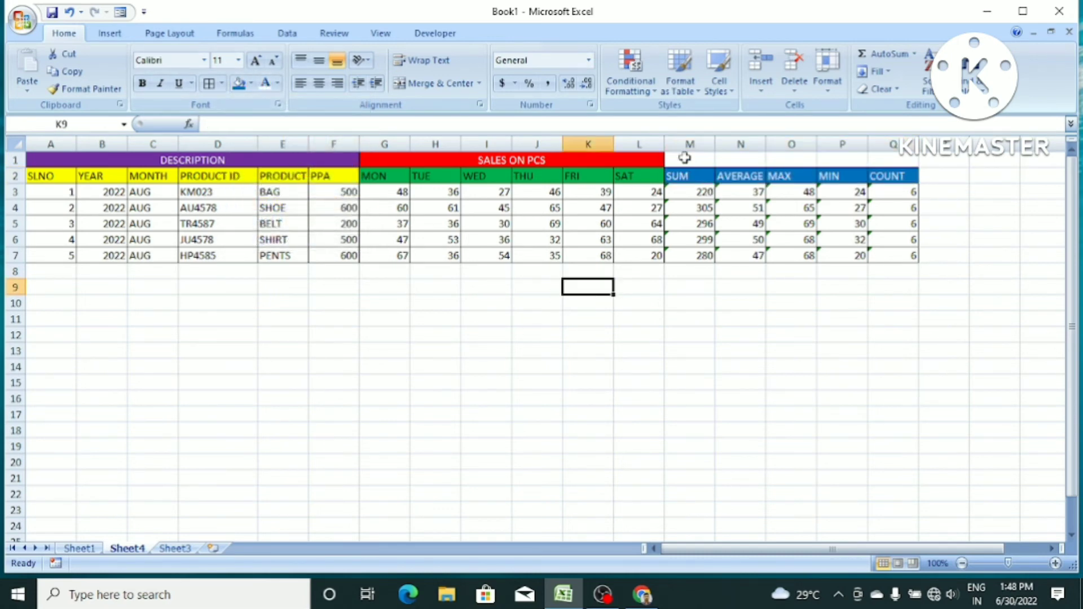
- Merge and center cells M1:Q1 above the formula columns and enter the heading FORMILA'S
drag(684, 159, 902, 160)
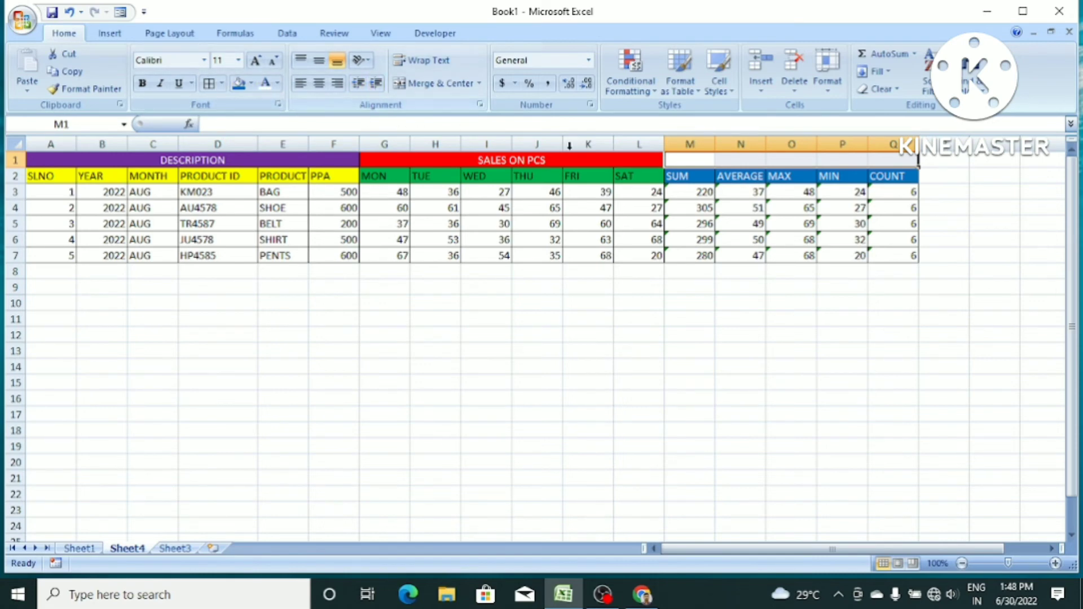
click(443, 84)
click(719, 338)
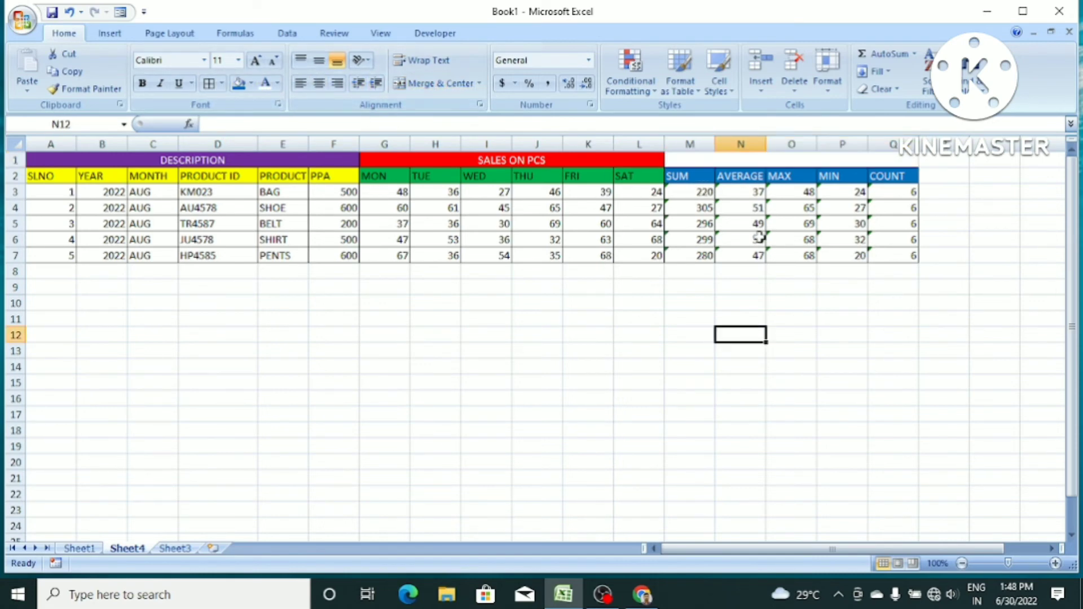
click(754, 160)
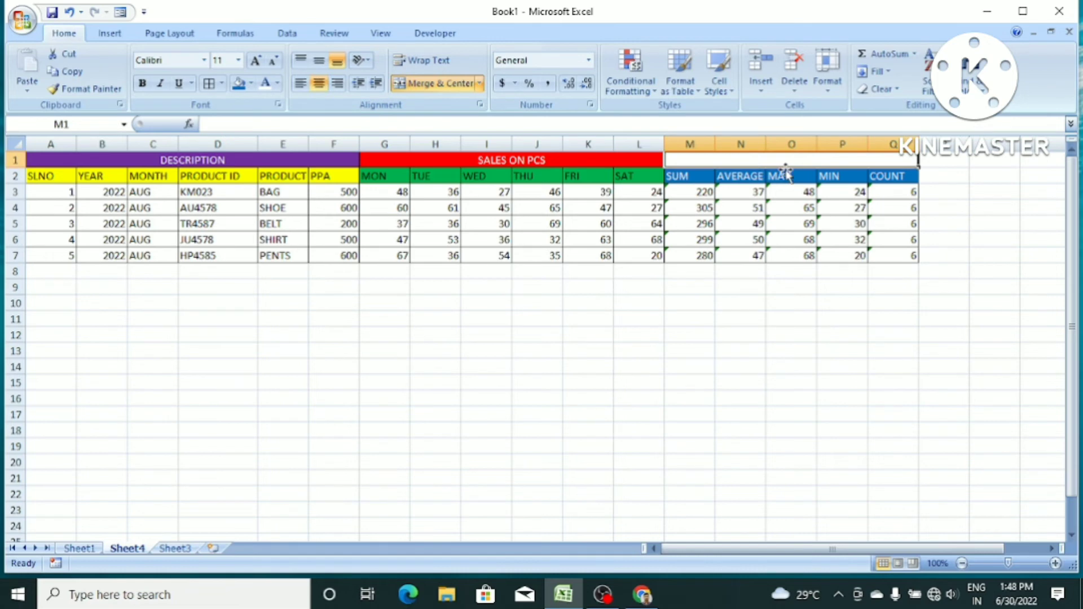
text(FORMILA)
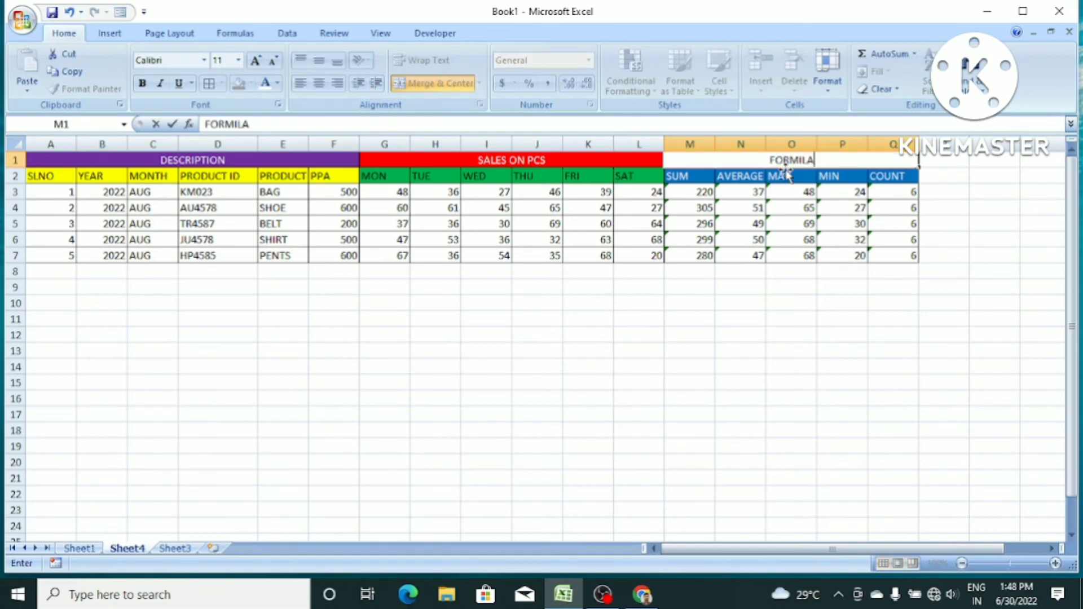
text('S)
key(Return)
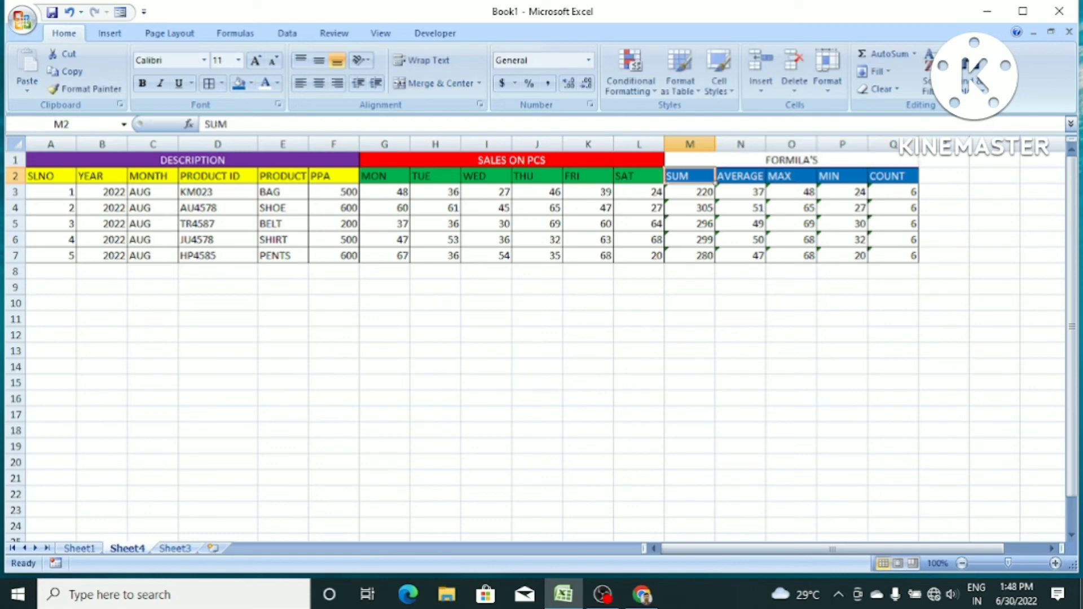
click(758, 370)
- Fill the merged FORMILA'S heading cell with light purple
click(708, 159)
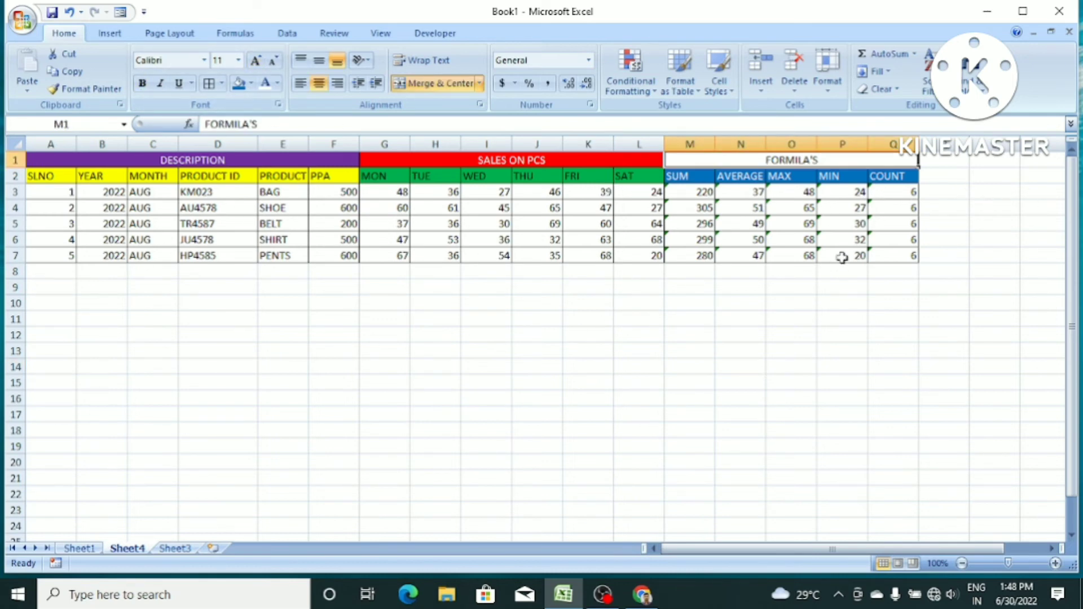
click(251, 84)
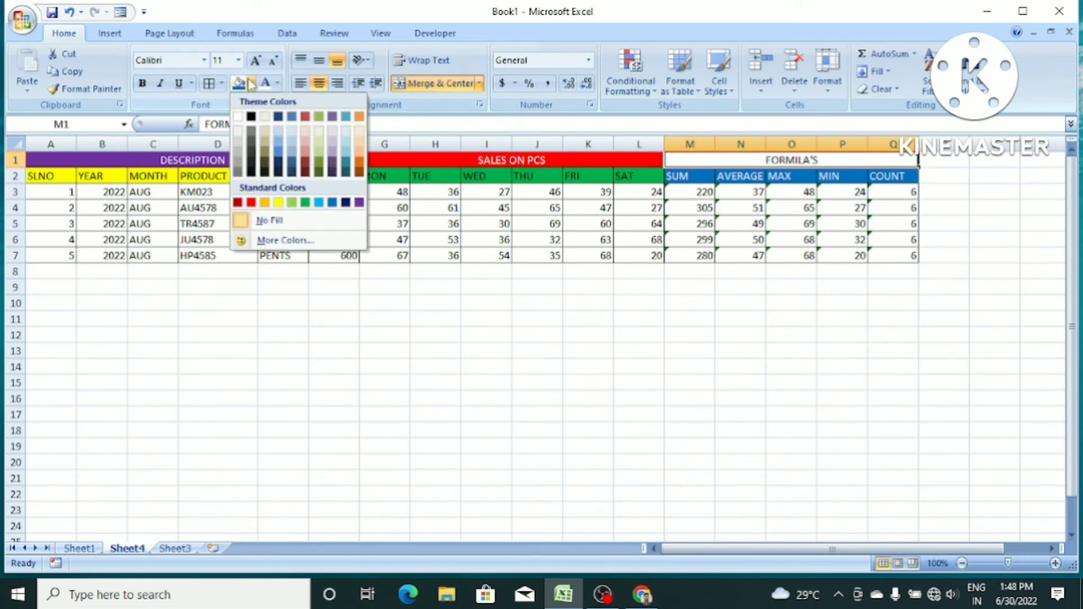
click(333, 151)
click(740, 476)
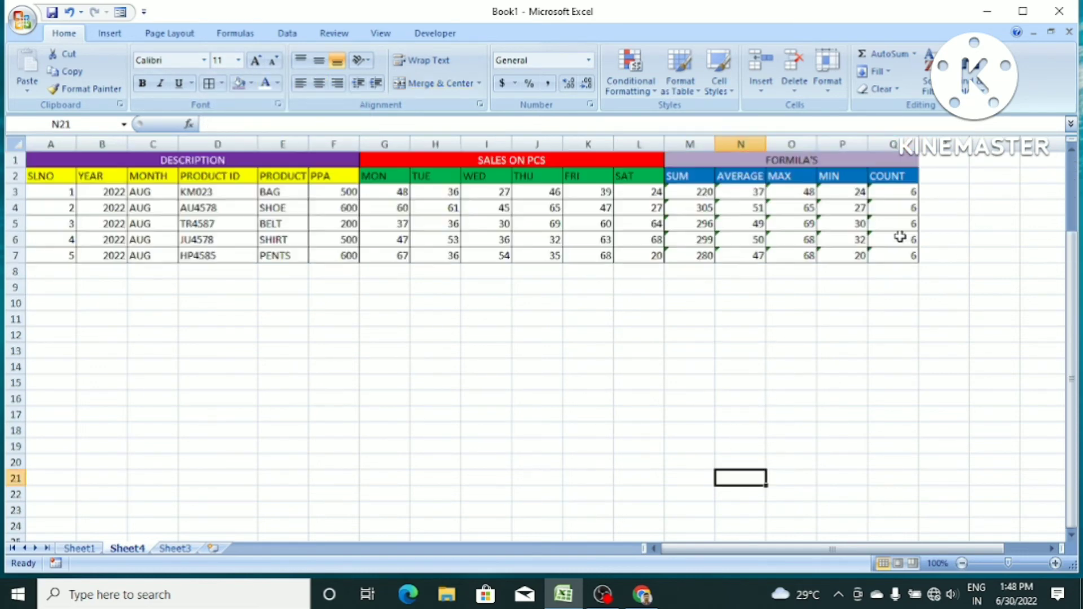
- Review the SUMIF entry in the Sheet1 formula list and the designation and salary table on Sheet3
click(85, 548)
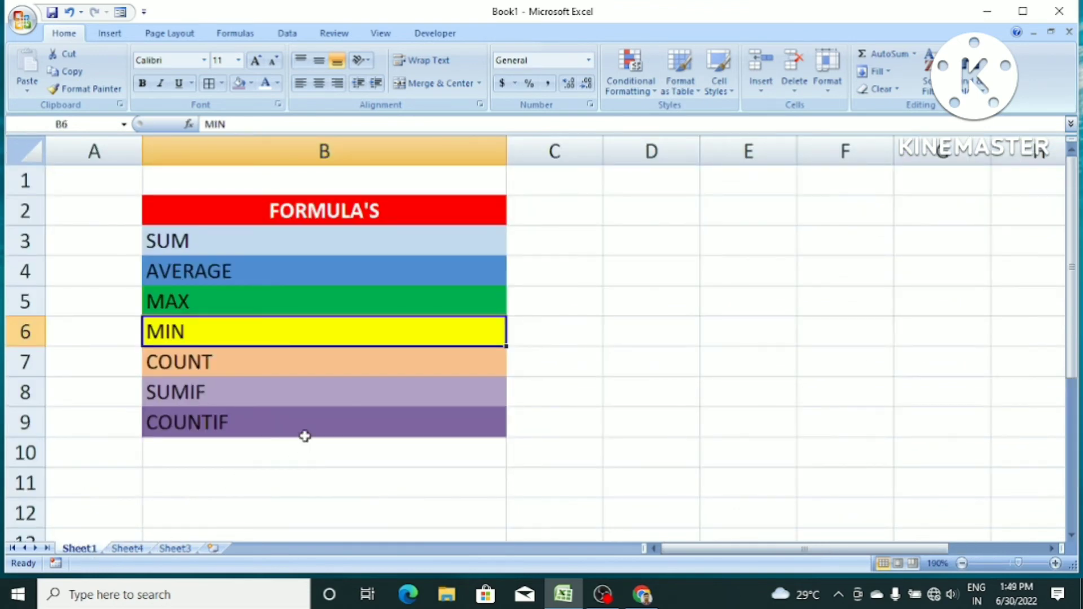
click(254, 404)
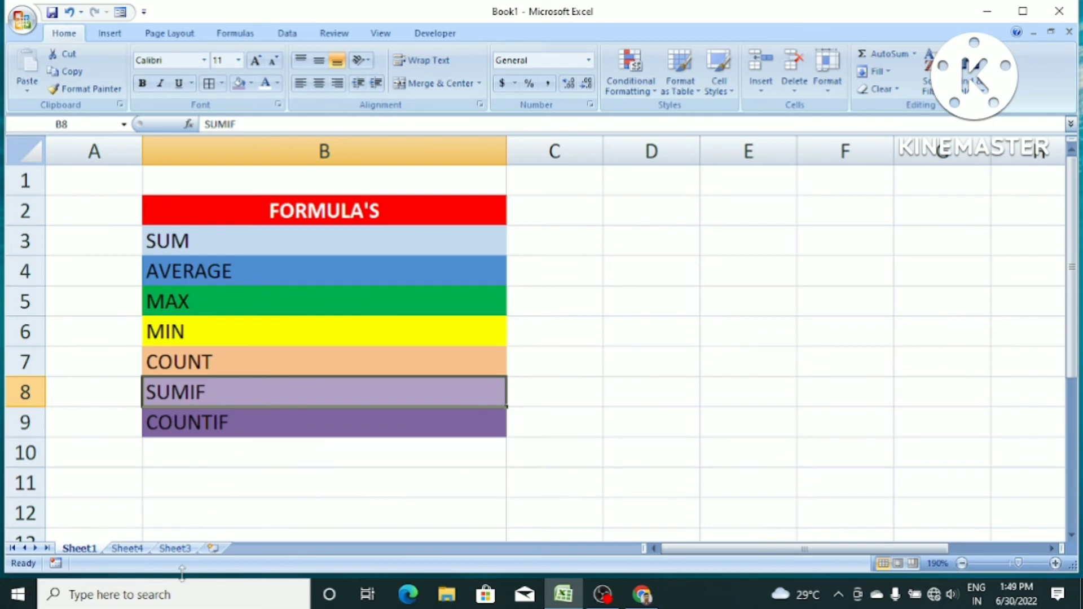
click(175, 548)
scroll(495, 295, down, 1)
scroll(495, 296, up, 1)
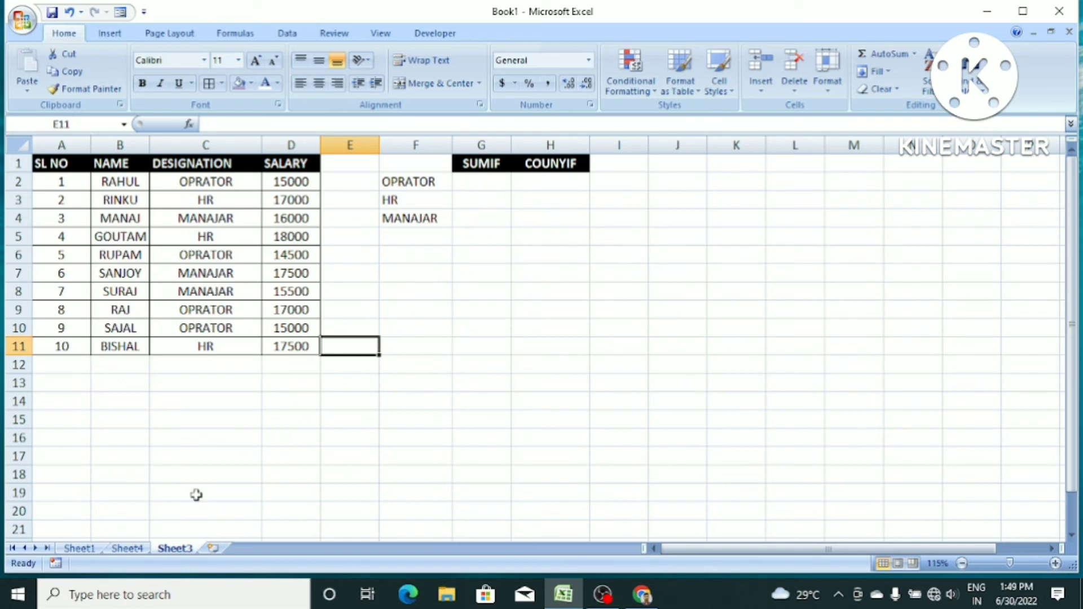
click(78, 548)
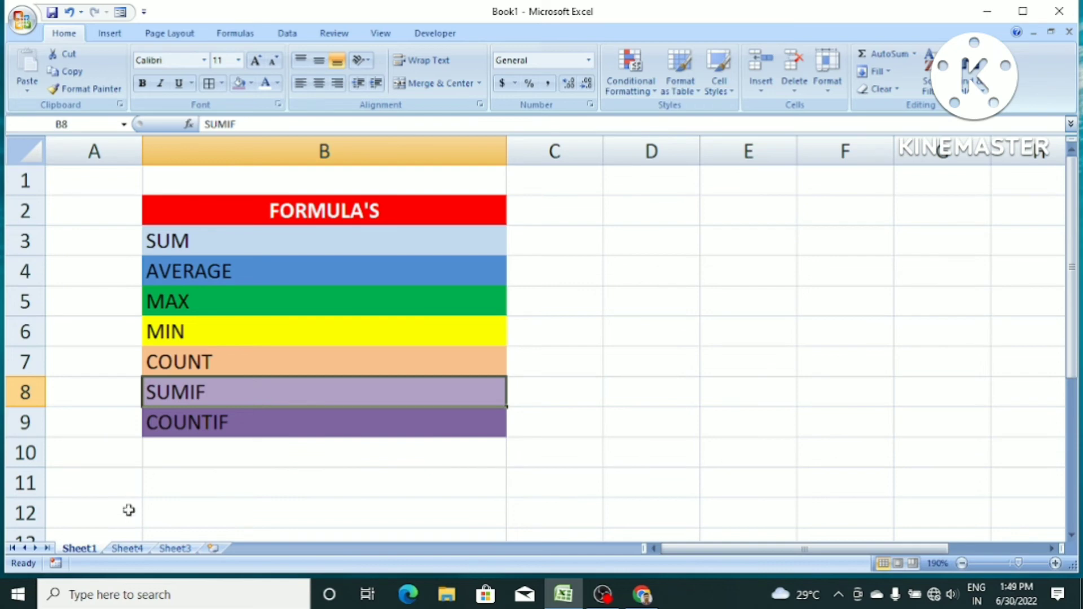
click(174, 549)
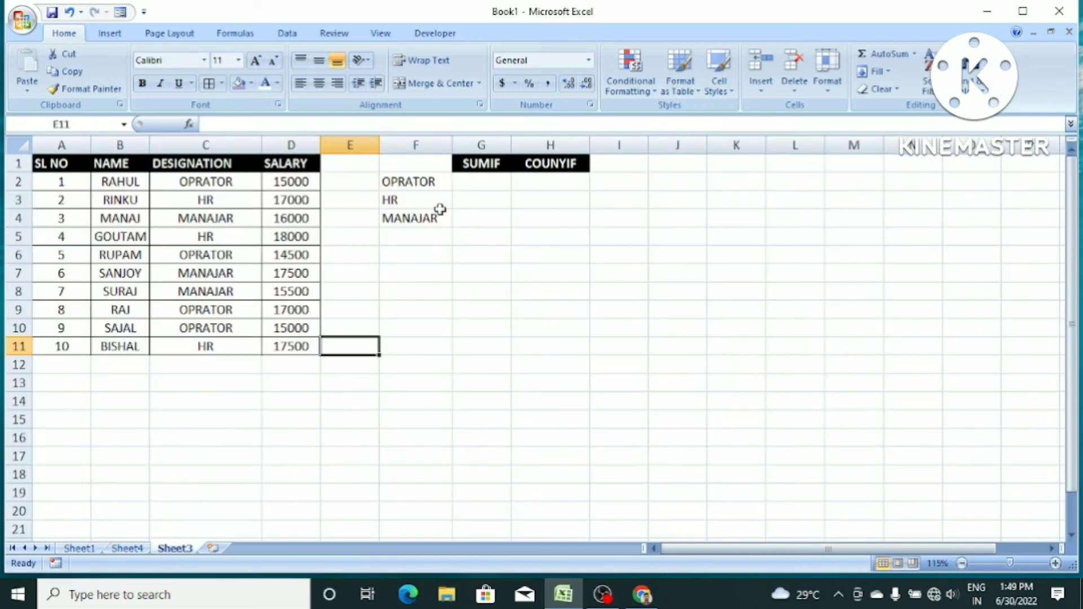
- Enter =SUMIF(C1:C11,C2,D1:D11) in G2 to total the OPRATOR salaries
click(471, 182)
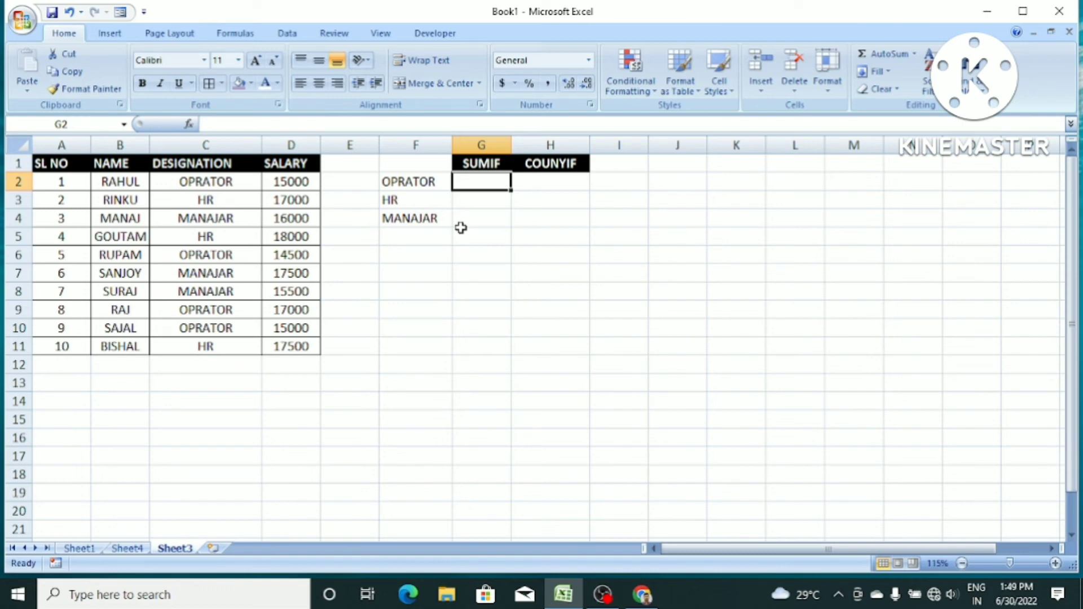
text(=S)
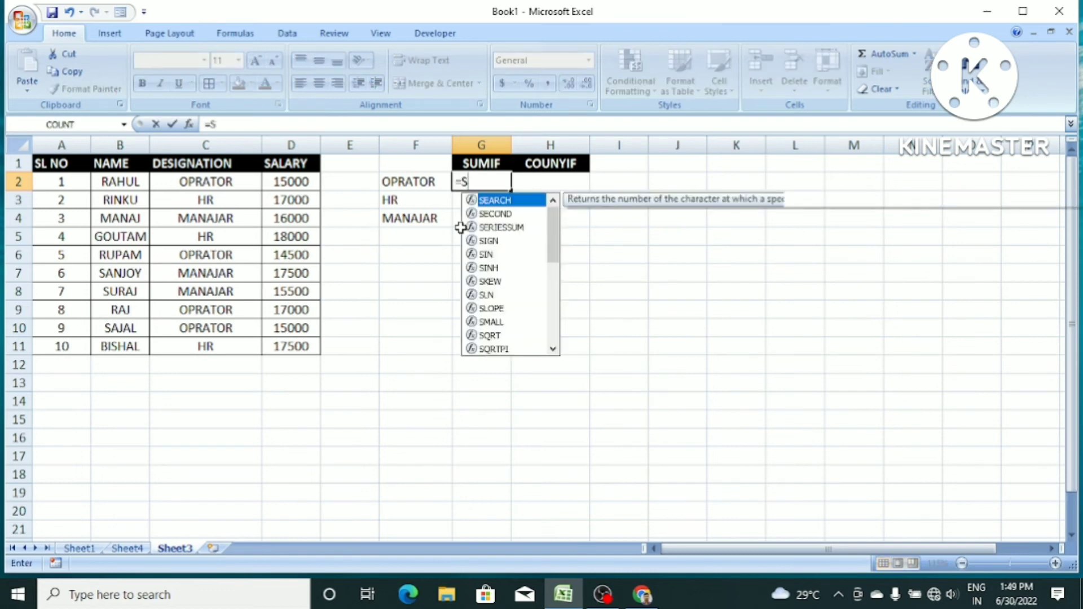
text(UMIF)
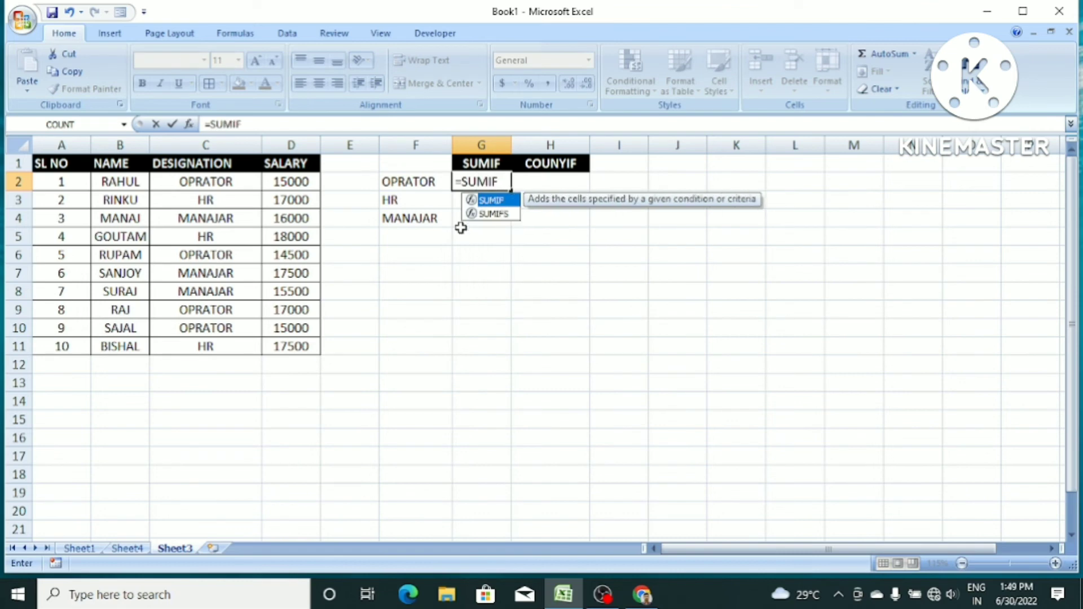
text(()
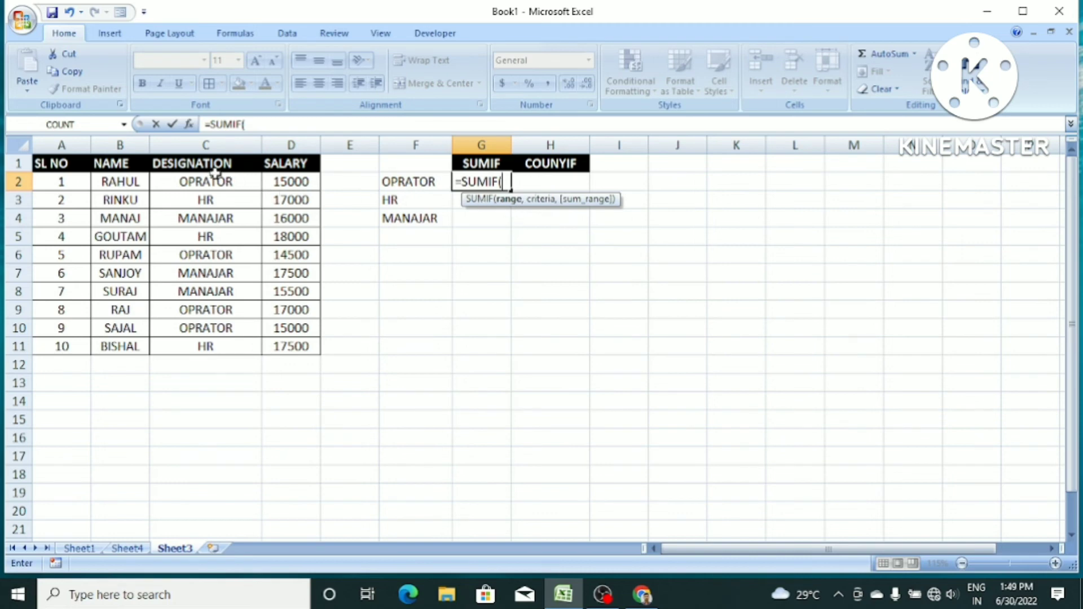
drag(208, 165, 225, 346)
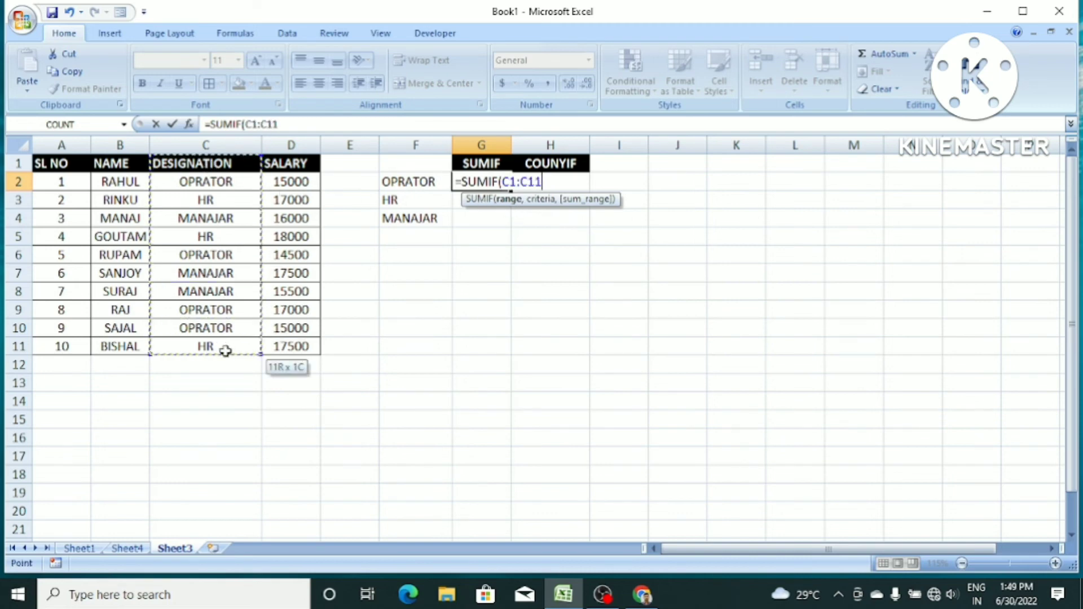
text(,)
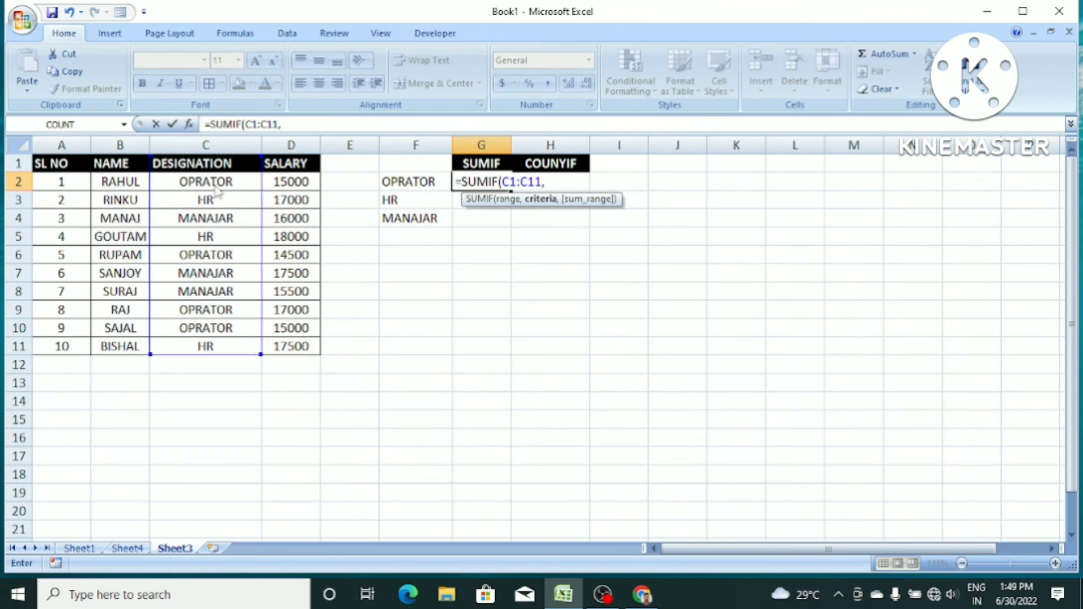
click(233, 181)
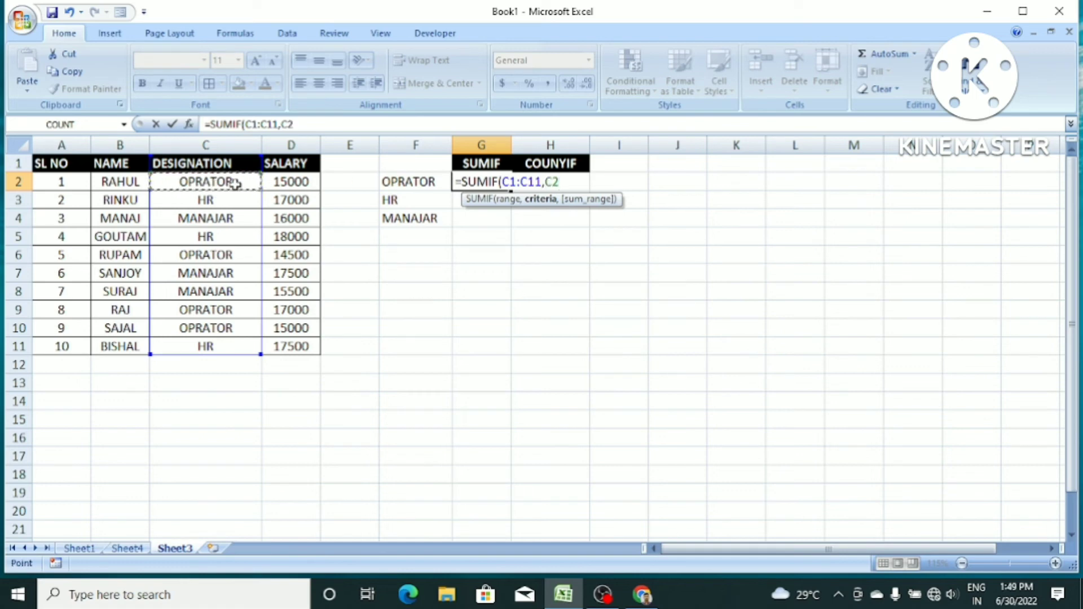
text(,)
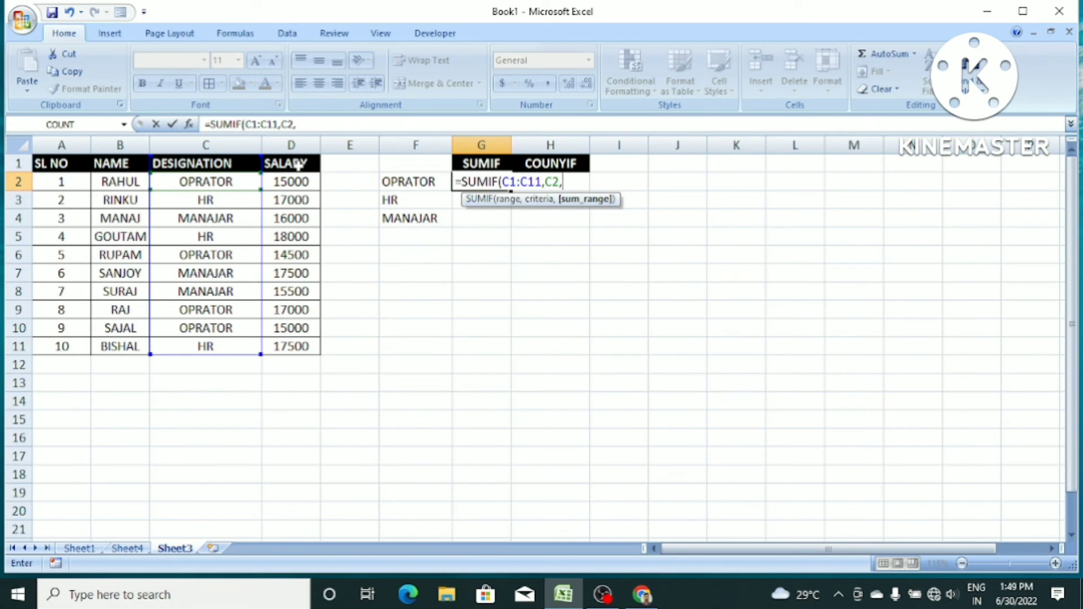
drag(298, 164, 300, 344)
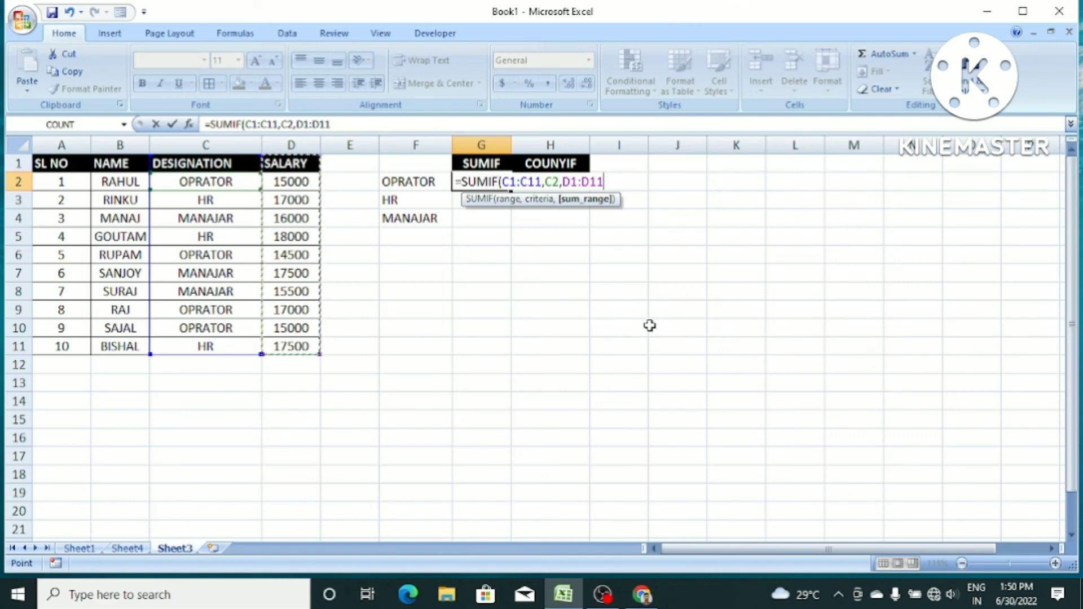
text())
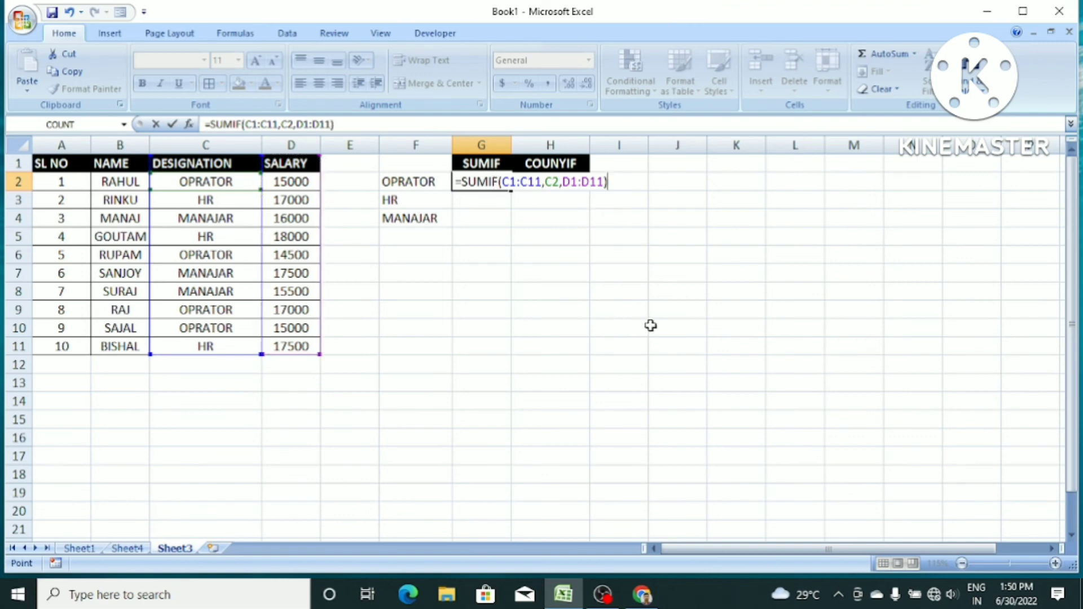
key(Return)
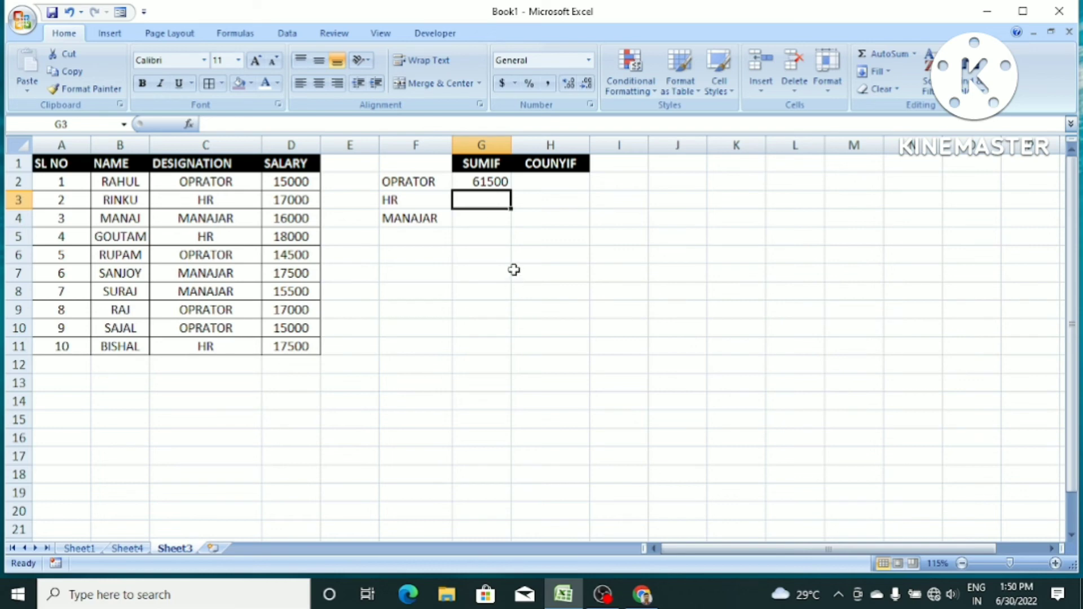
text(=)
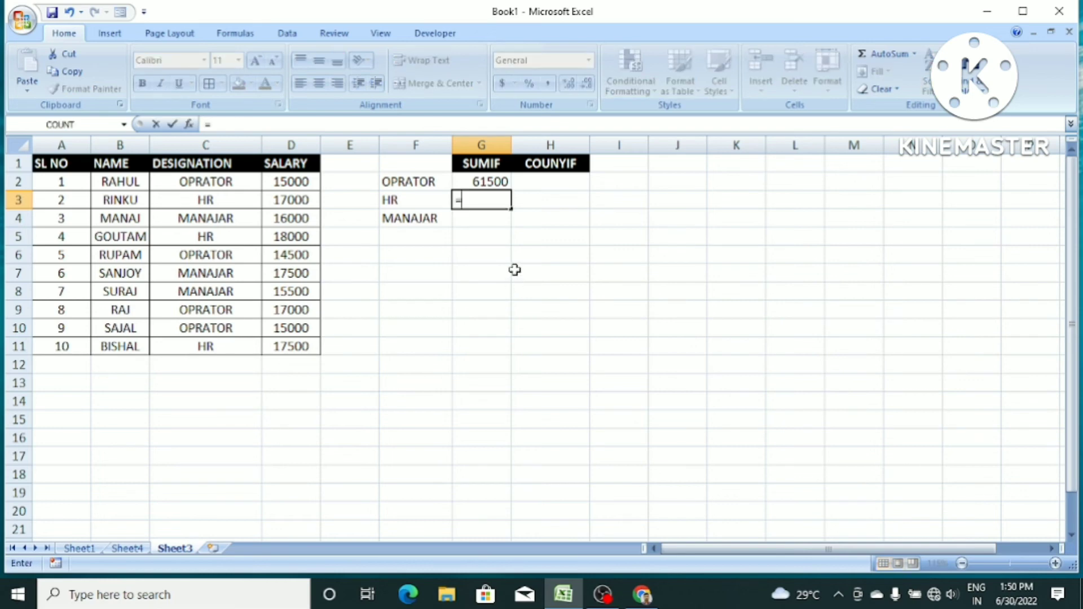
click(297, 181)
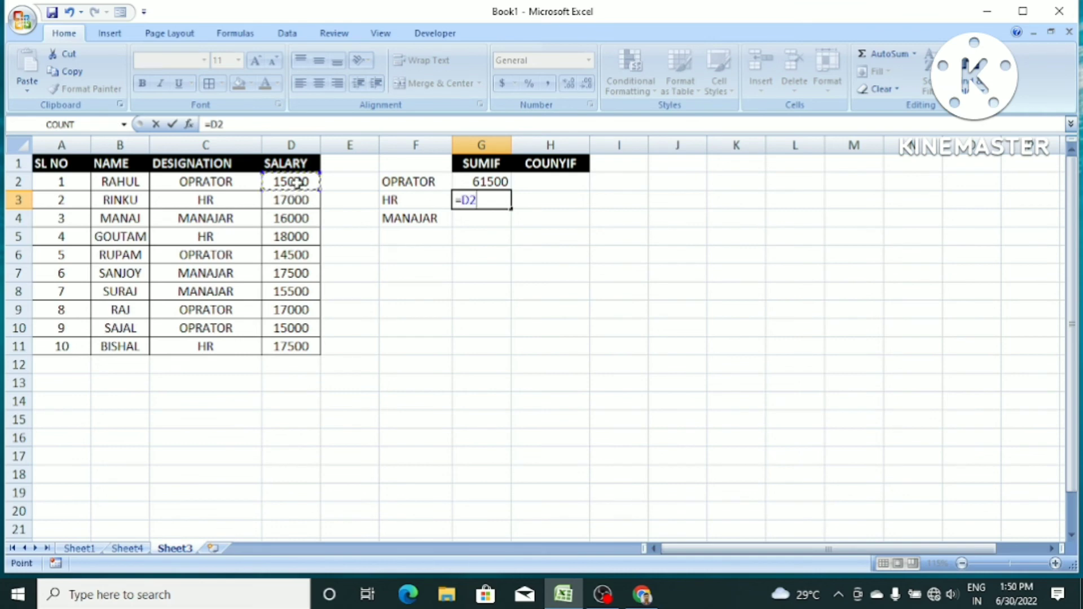
text(+)
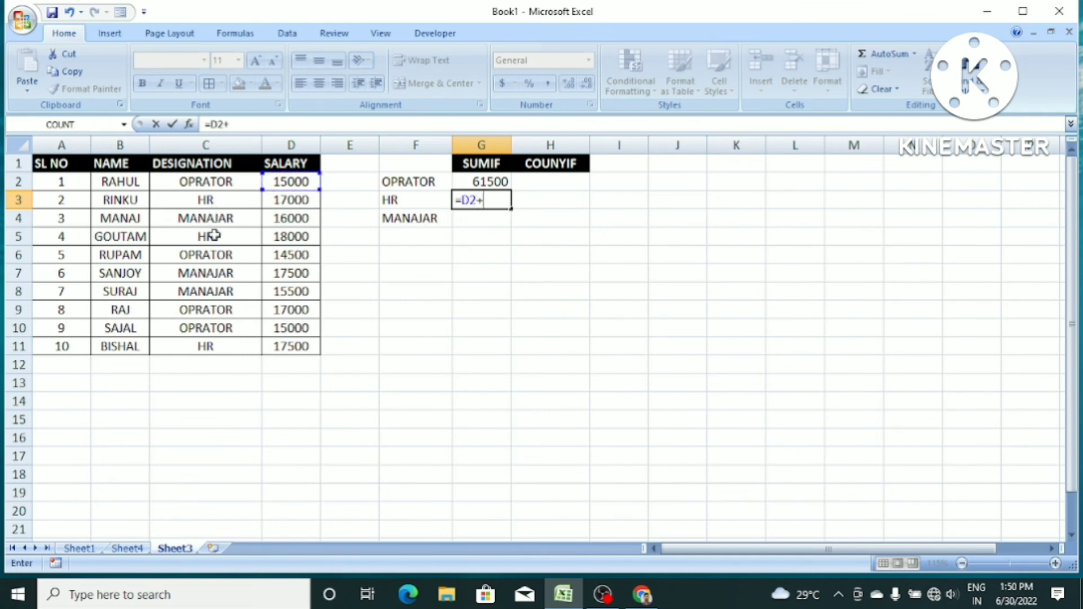
click(296, 255)
text(+)
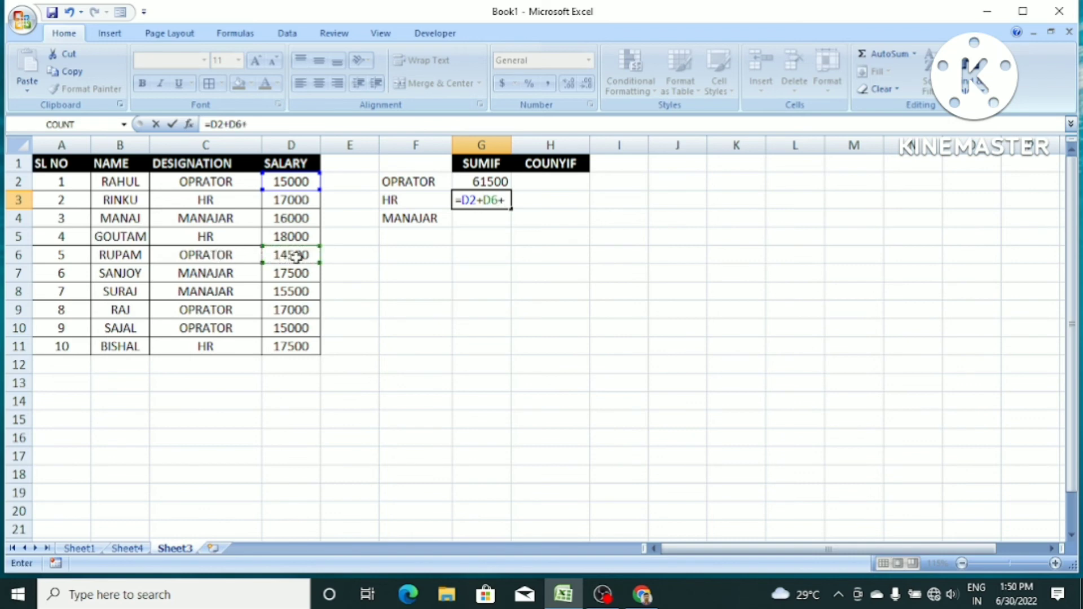
click(302, 311)
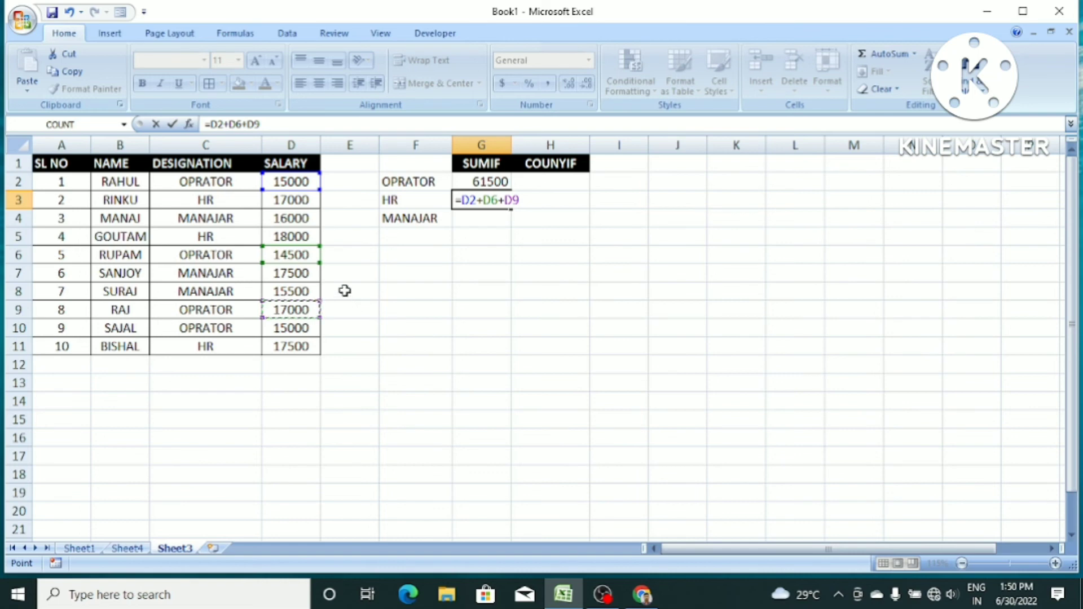
key(BackSpace)
key(BackSpace)
key(BackSpace)
key(BackSpace)
key(BackSpace)
key(BackSpace)
key(BackSpace)
key(BackSpace)
key(BackSpace)
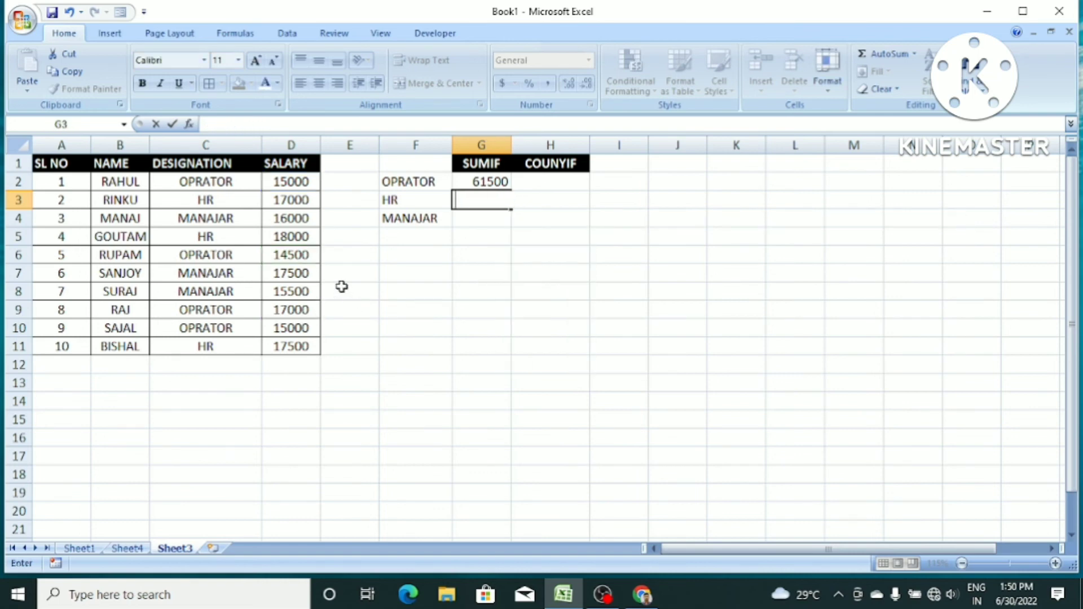
- Enter =D2+D6+D9+D10 in G3 to cross-check the OPRATOR salary total by direct addition
click(530, 194)
text(=)
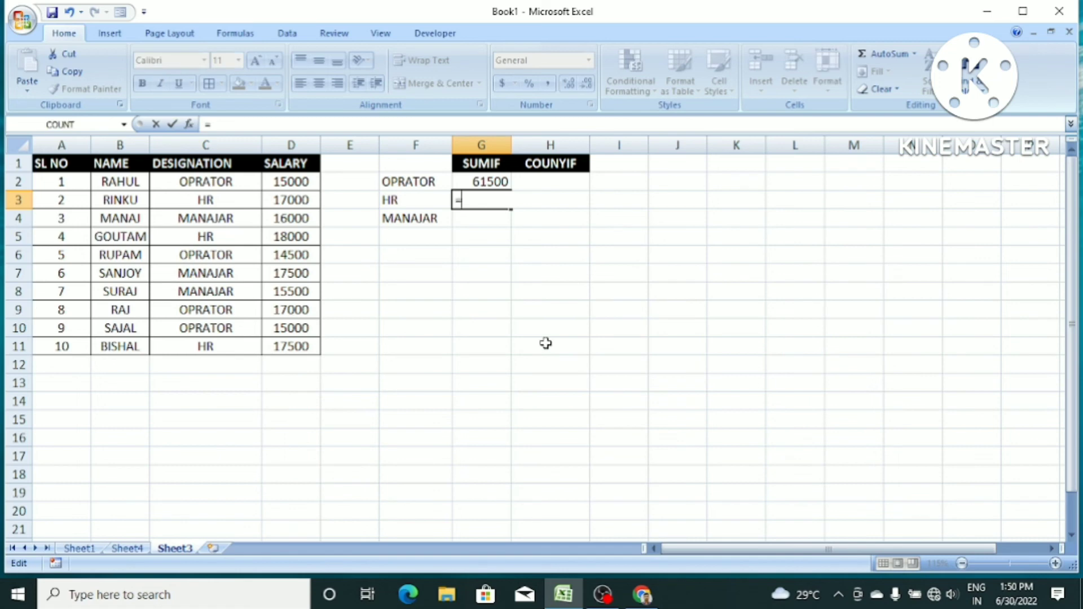
click(294, 182)
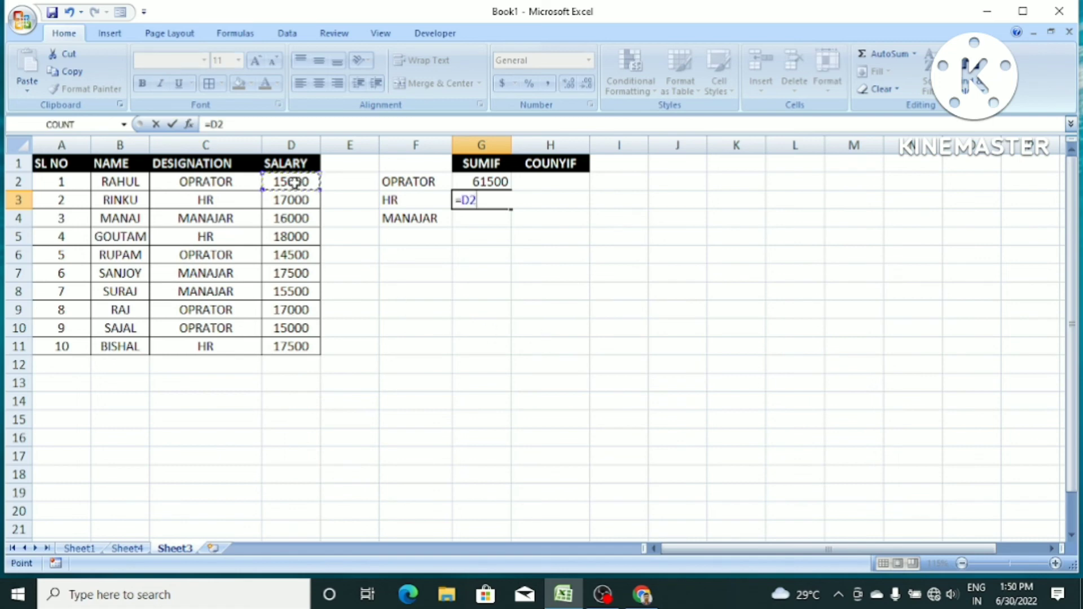
text(+)
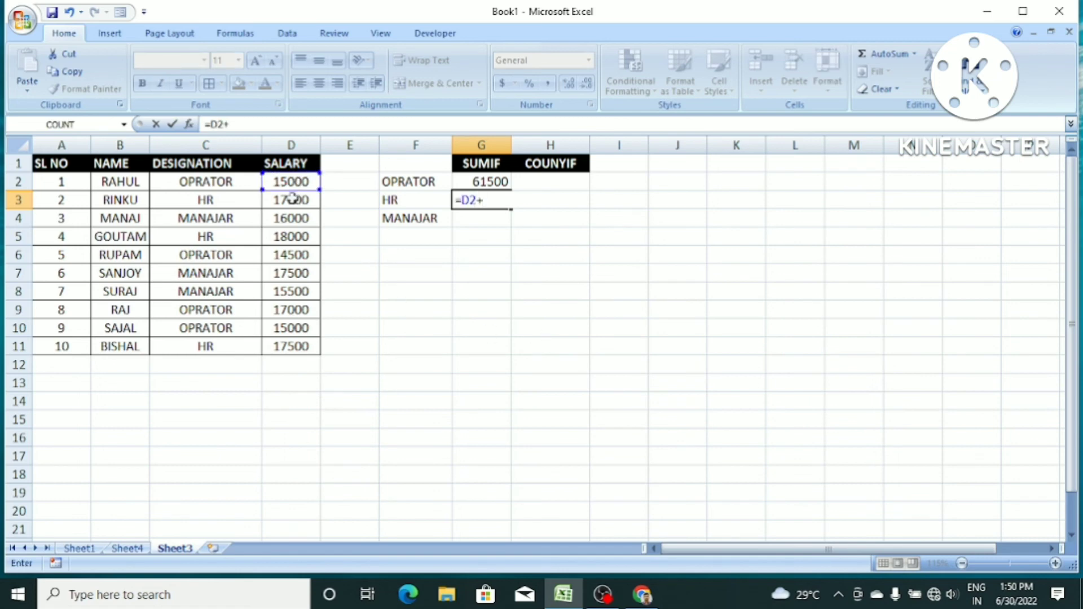
click(293, 253)
text(+)
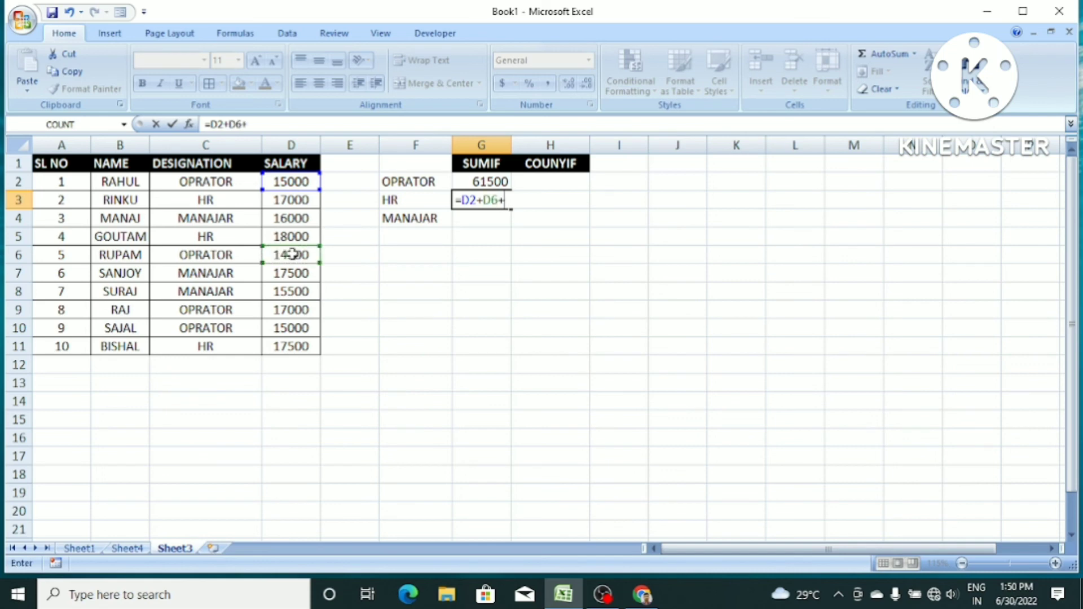
click(284, 309)
text(+)
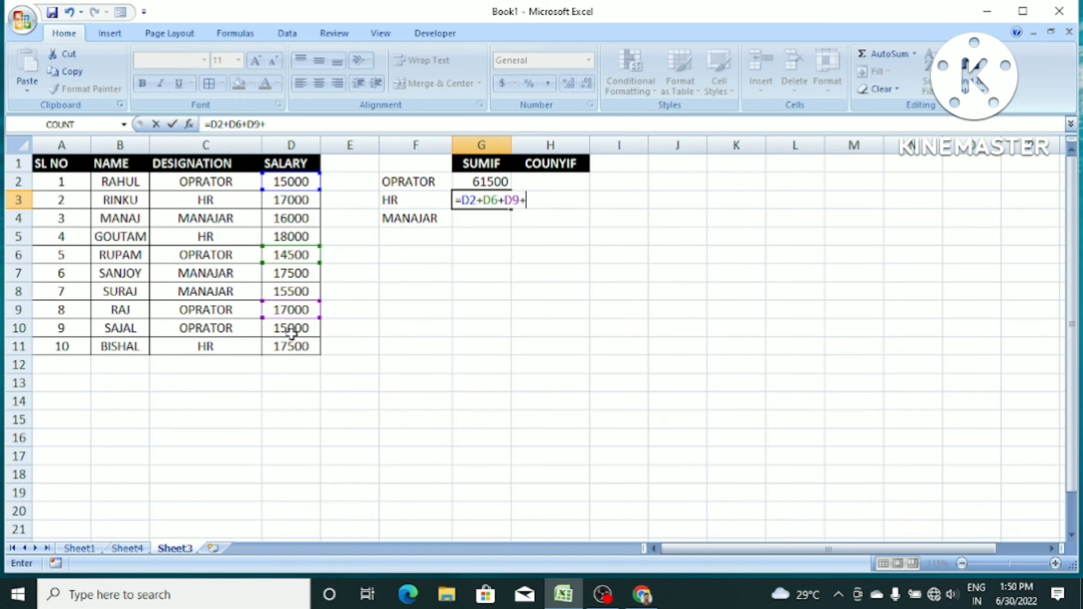
click(292, 333)
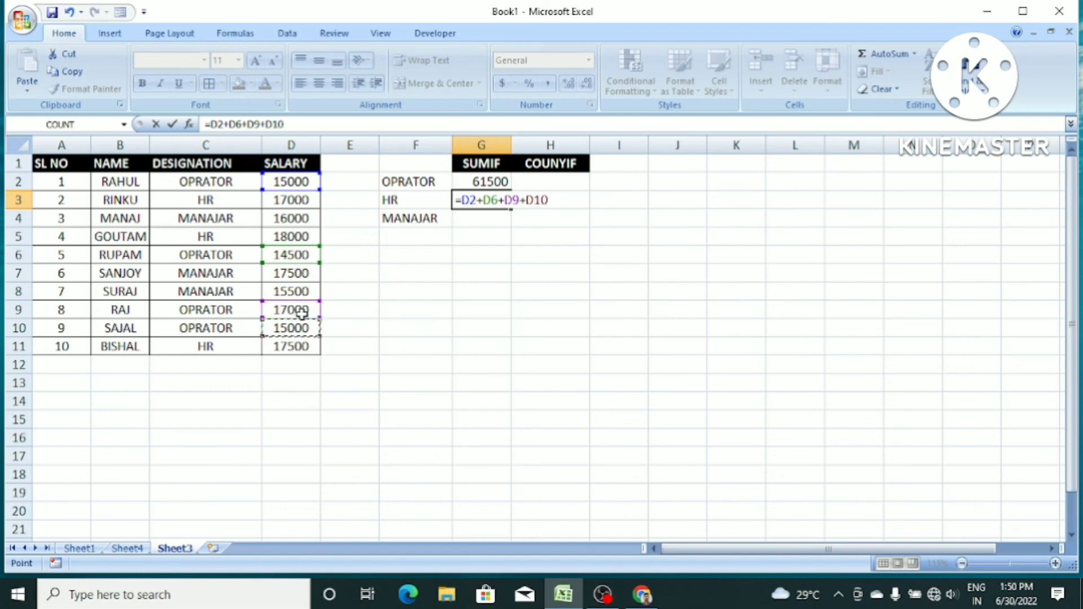
key(Return)
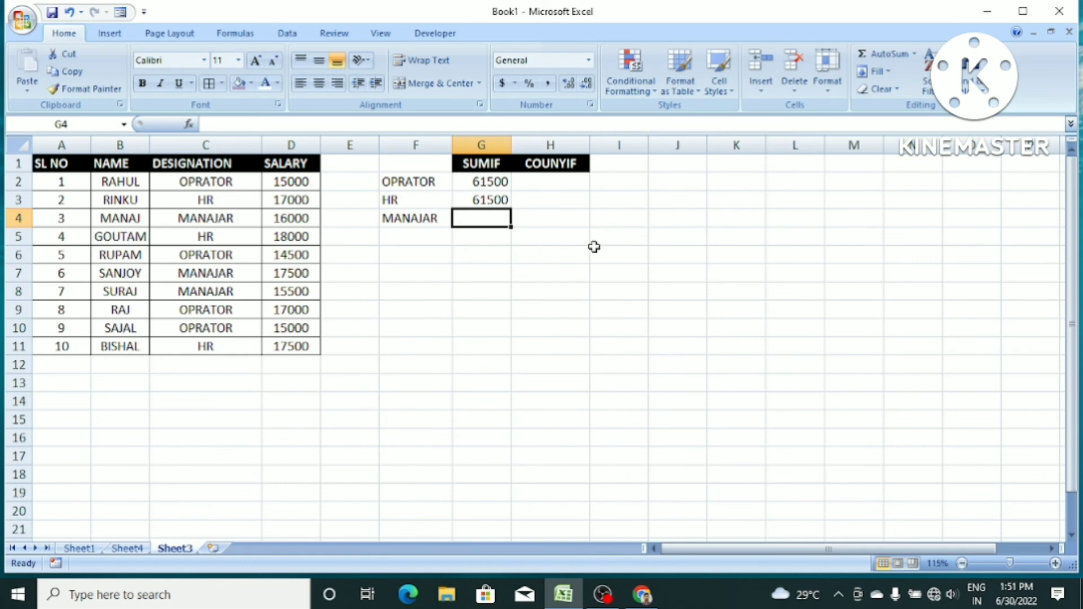
- Clear the manual addition formula from G3
click(515, 202)
click(497, 202)
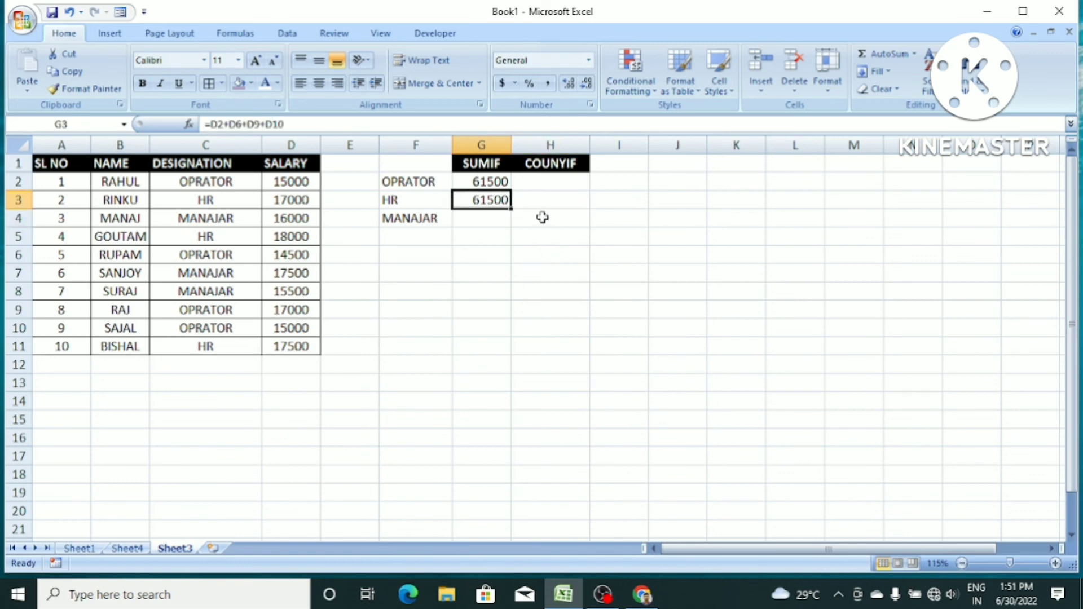
key(Delete)
click(554, 241)
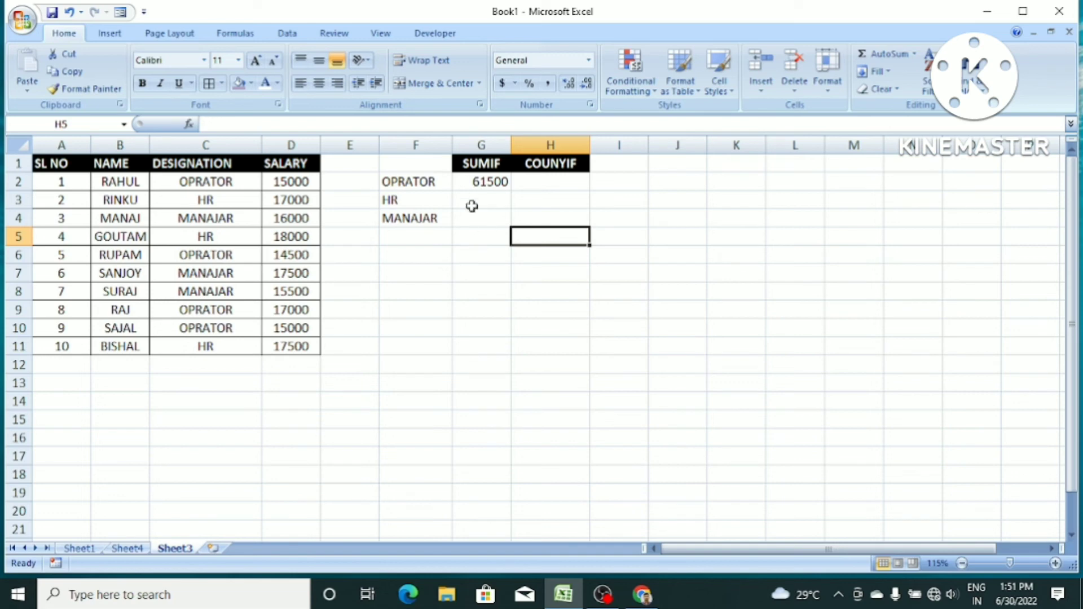
- Enter =SUMIF(C1:C11,C3,D1:D11) in G3 to total the HR salaries
click(473, 207)
click(484, 274)
click(479, 203)
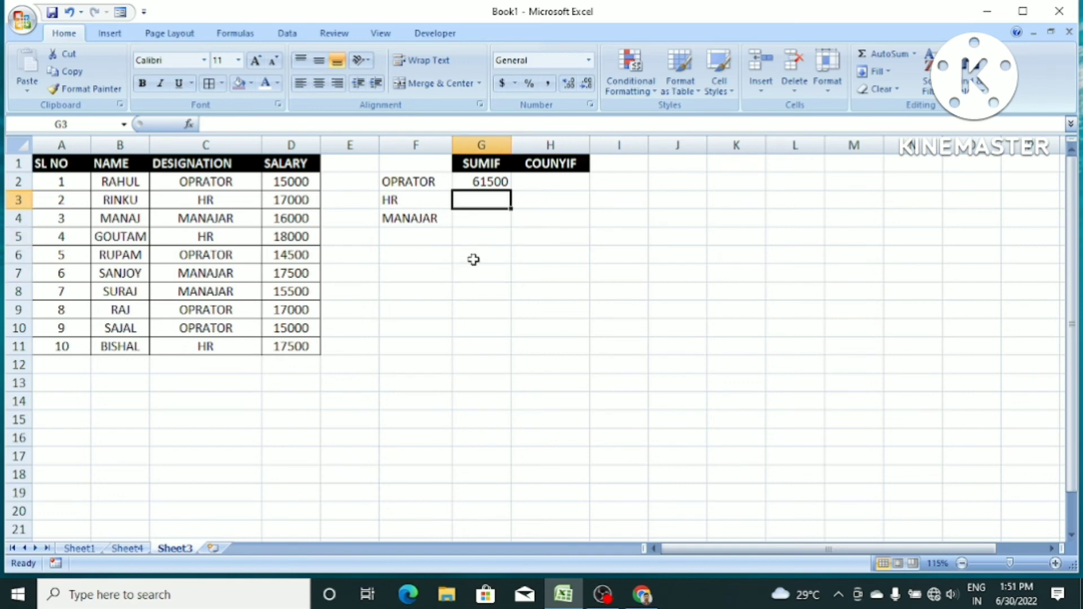
text(=SUM)
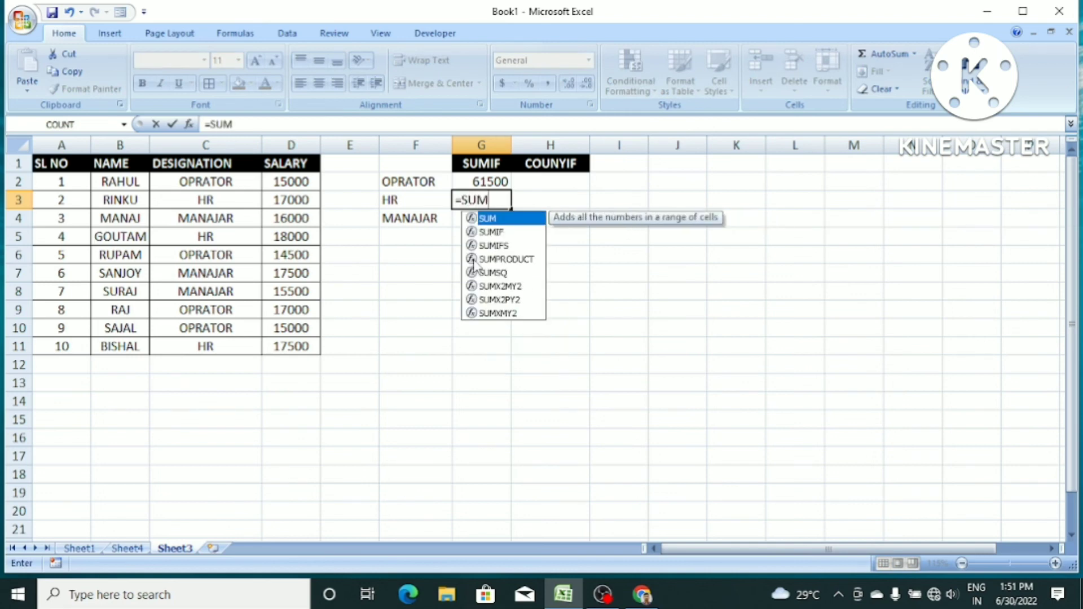
text(IF()
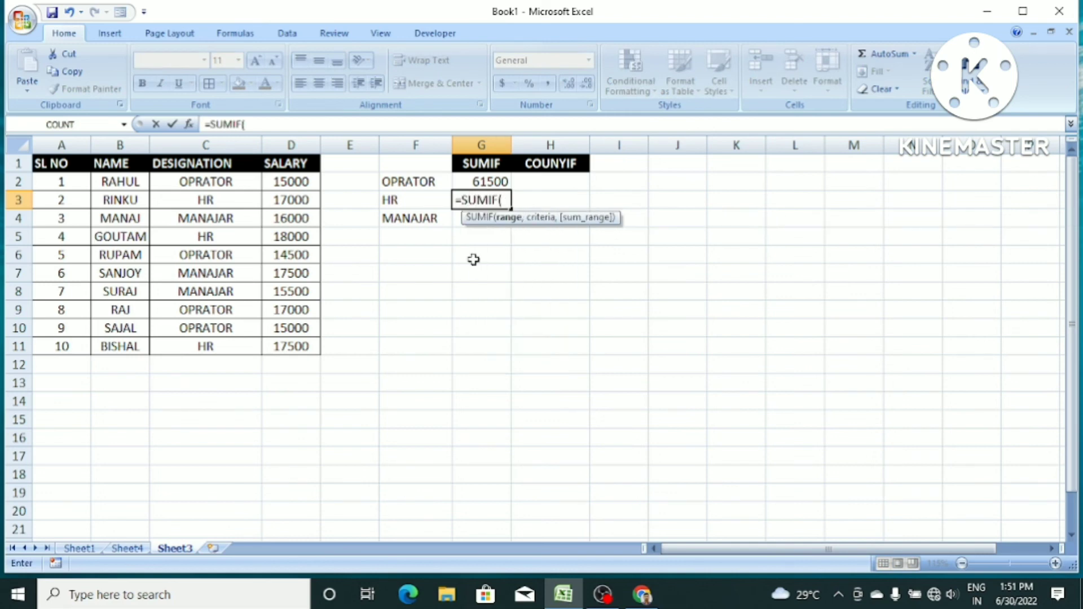
drag(213, 162, 231, 356)
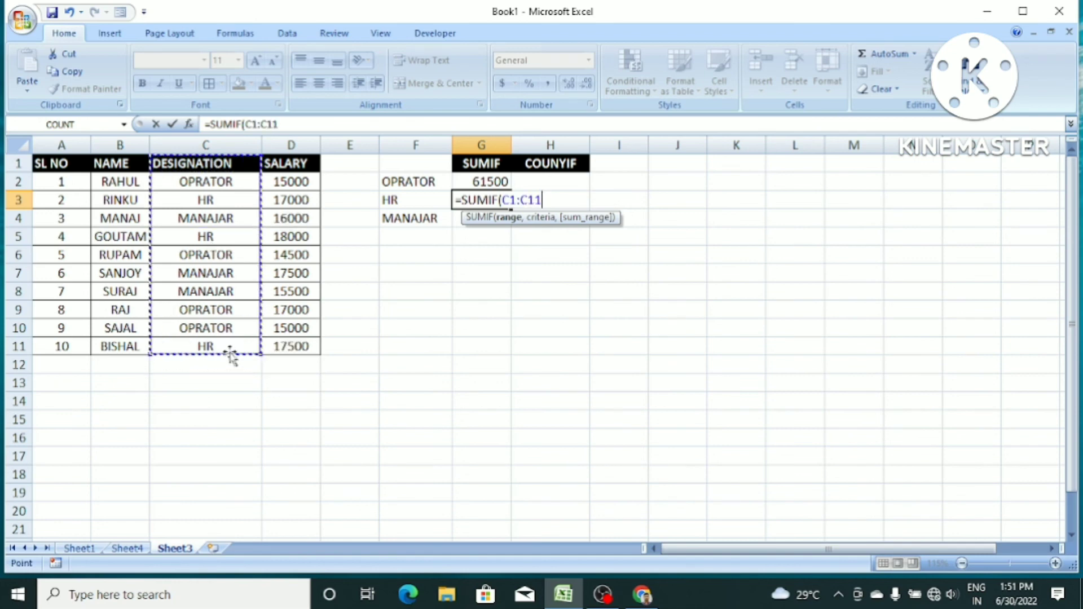
text(,)
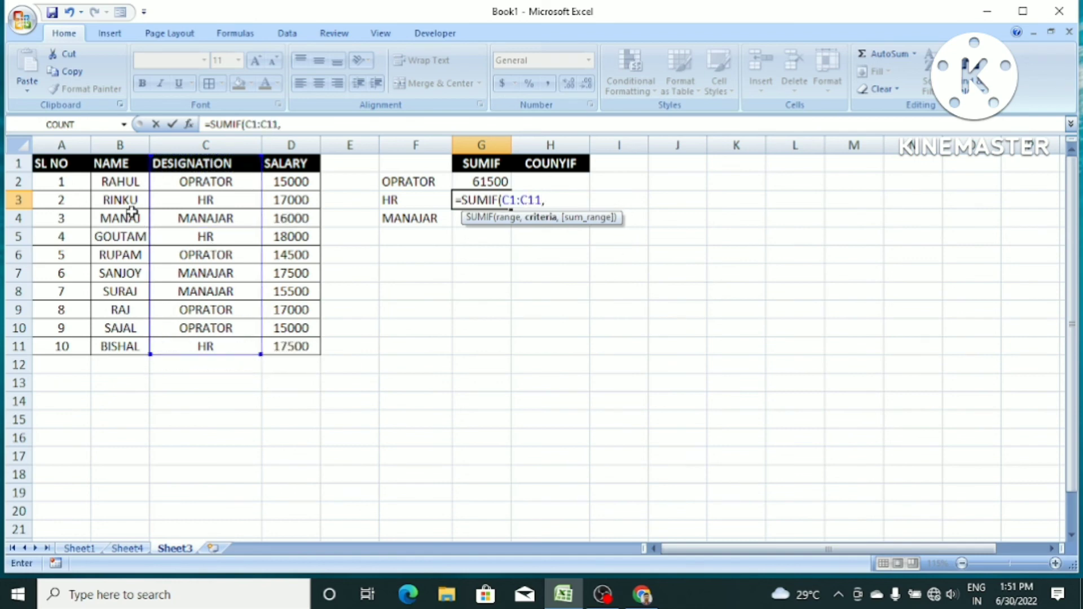
click(186, 198)
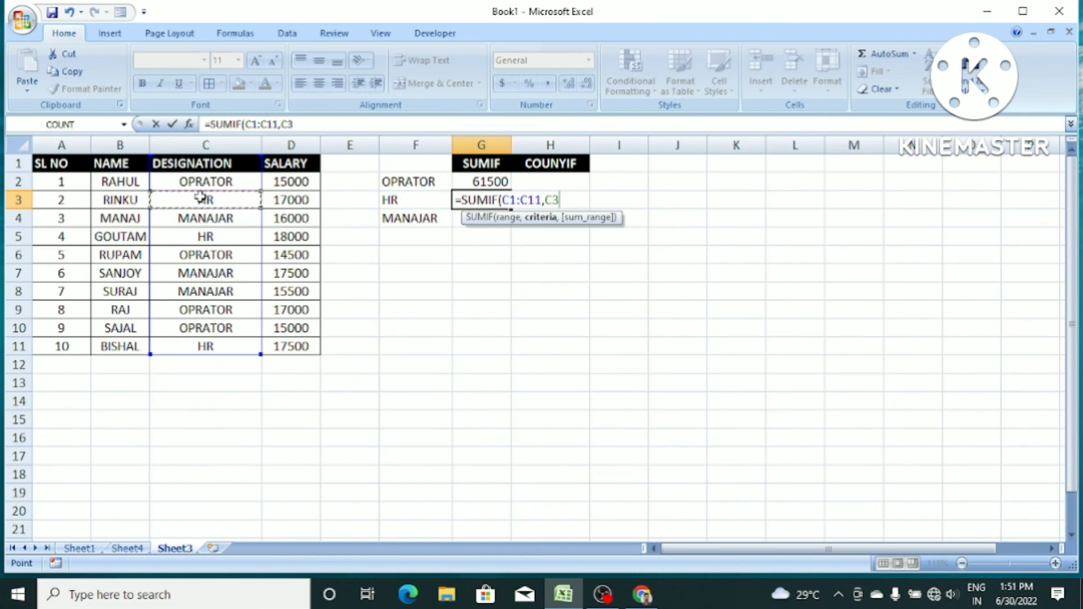
text(,)
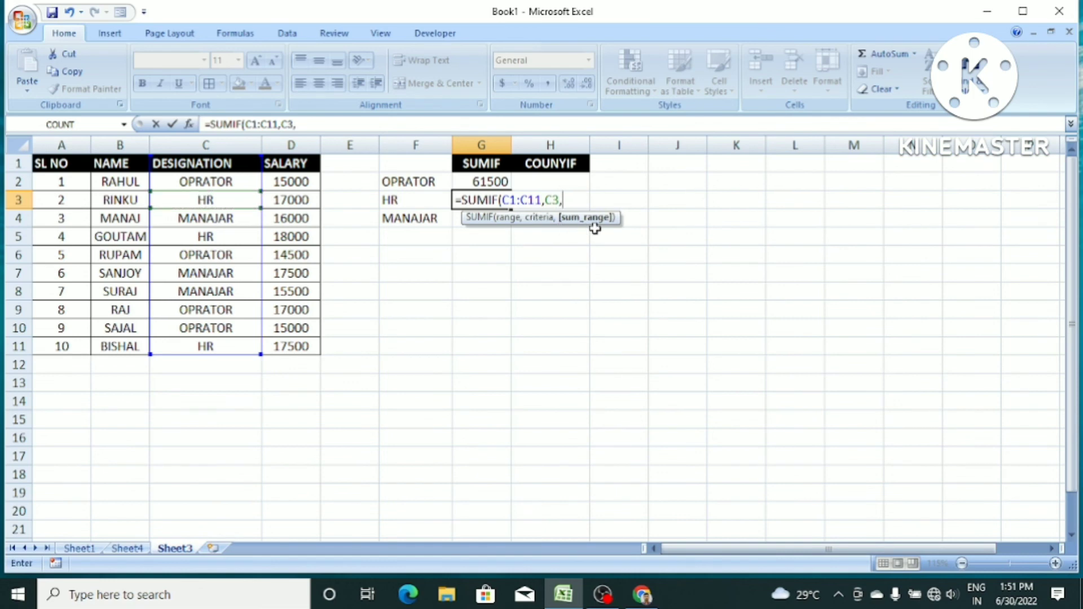
drag(296, 164, 314, 346)
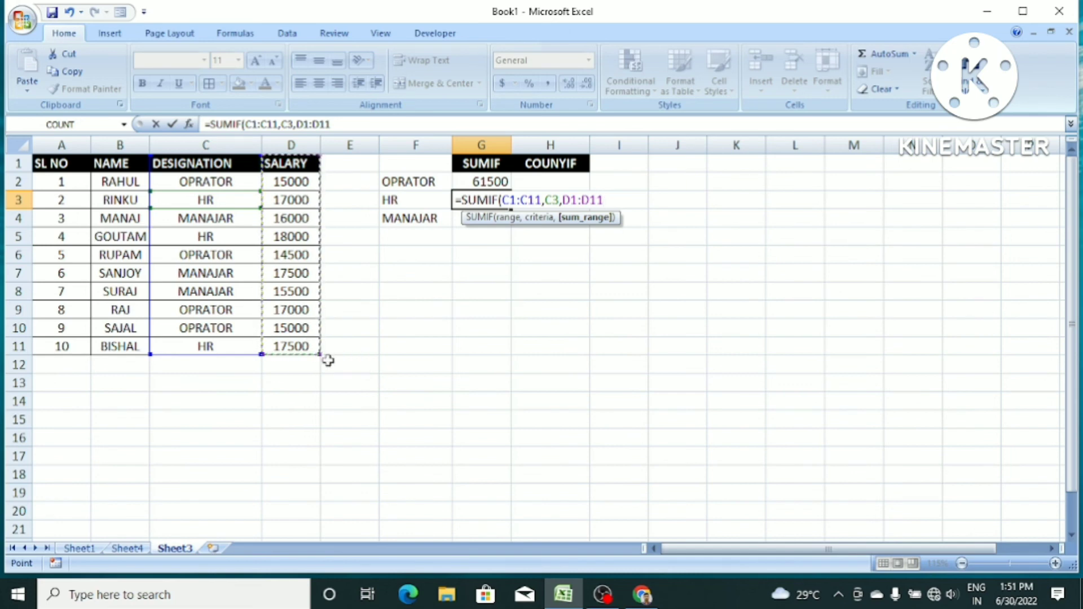
text())
key(Return)
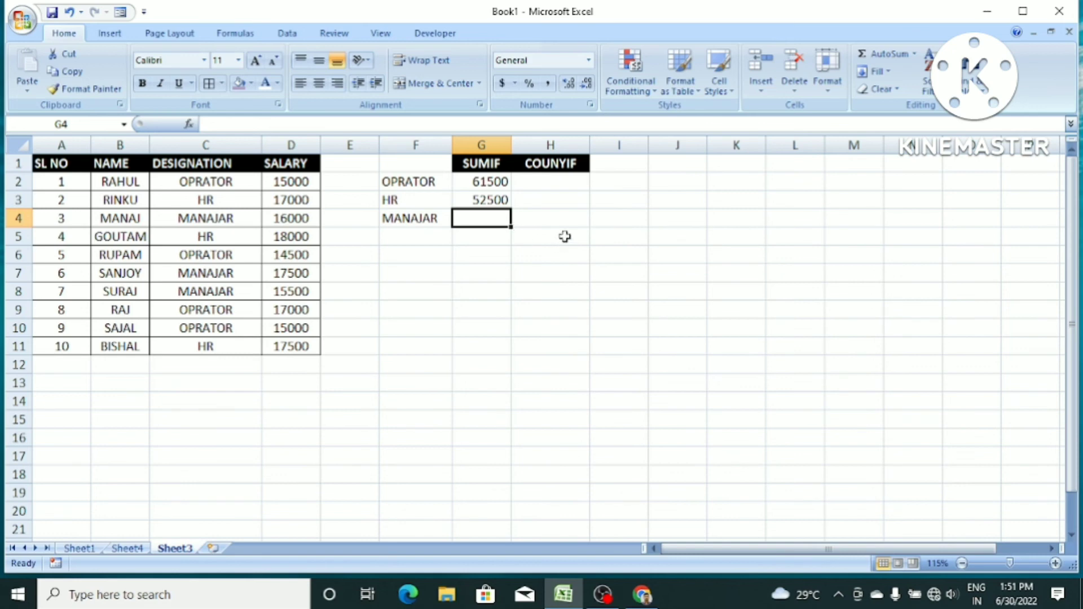
- Enter =SUMIF(C1:C11,C4,D1:D11) in G4 to total the MANAJAR salaries
click(526, 268)
click(481, 219)
text(=SUM)
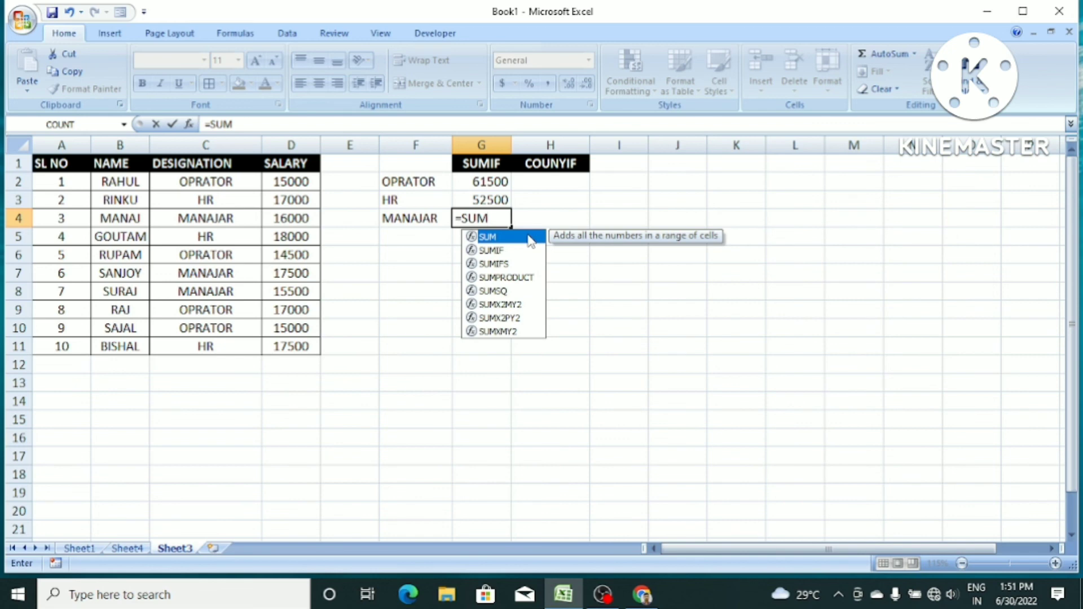
text(IF)
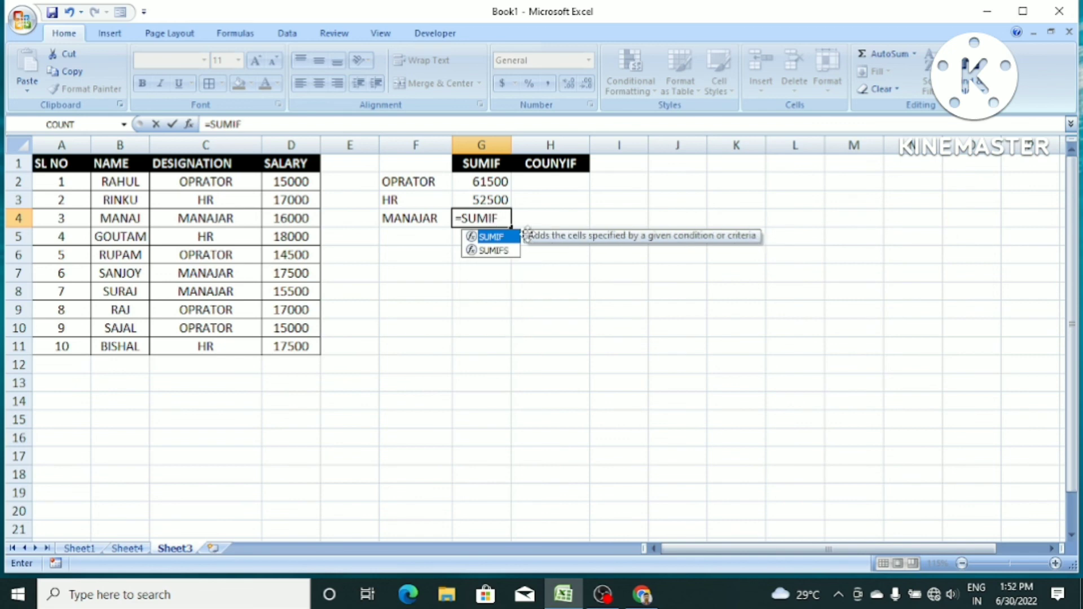
text(()
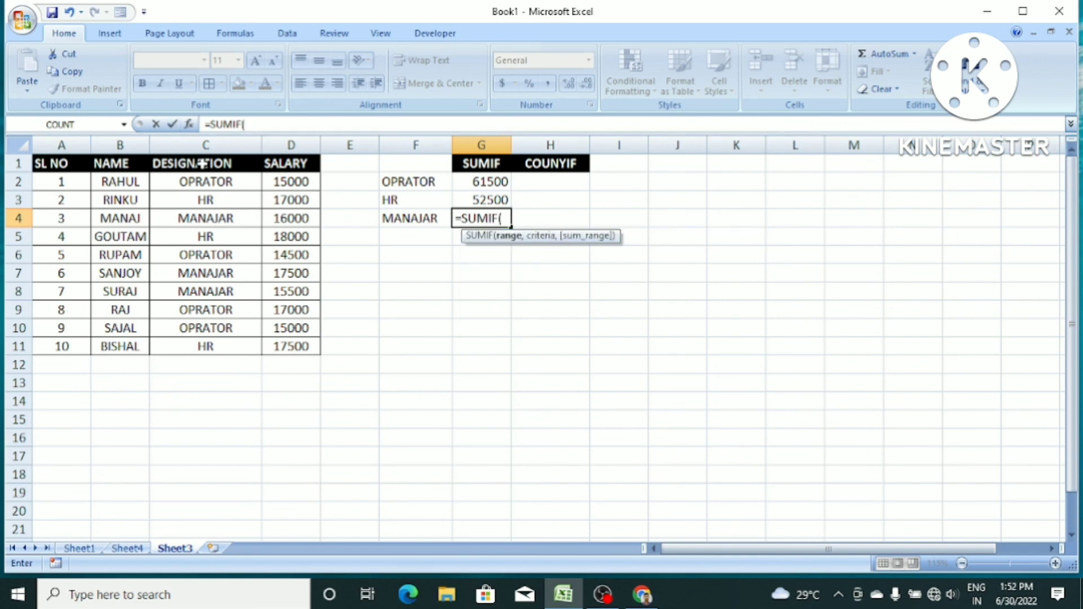
drag(202, 164, 218, 348)
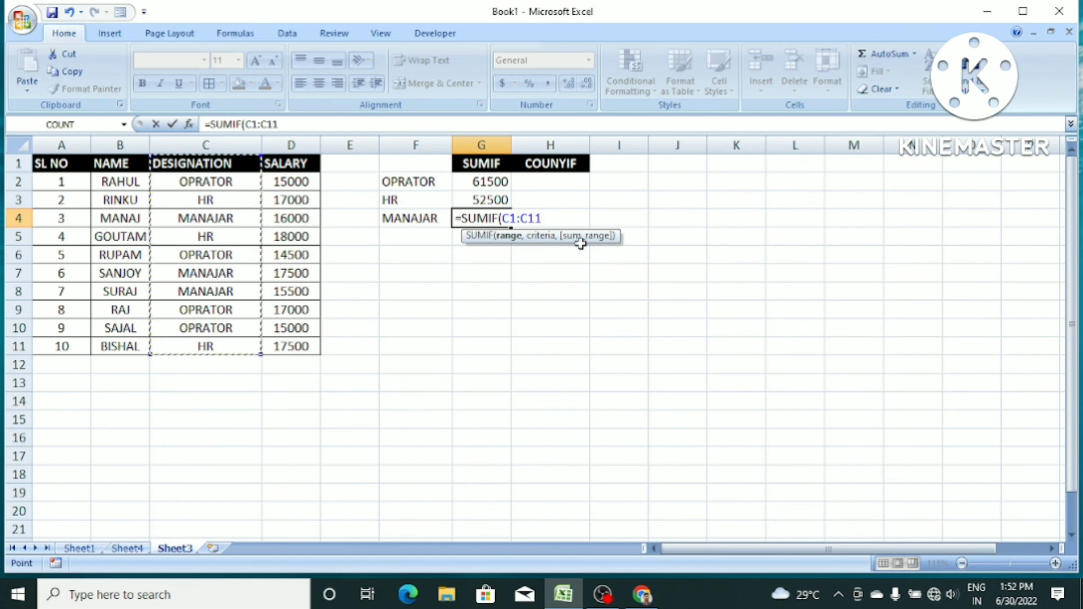
text(,)
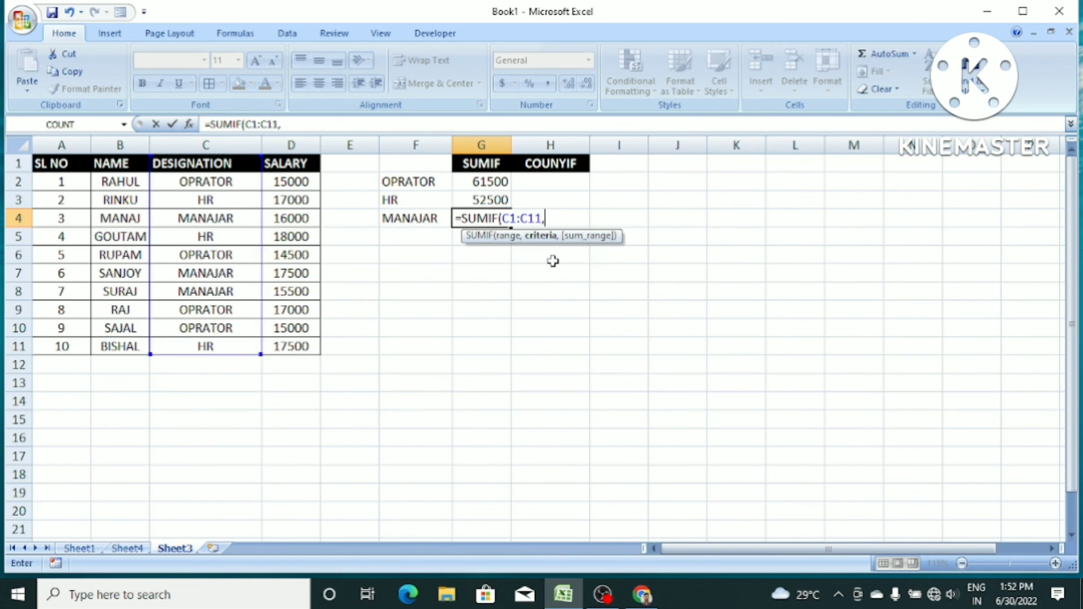
click(207, 223)
text(,)
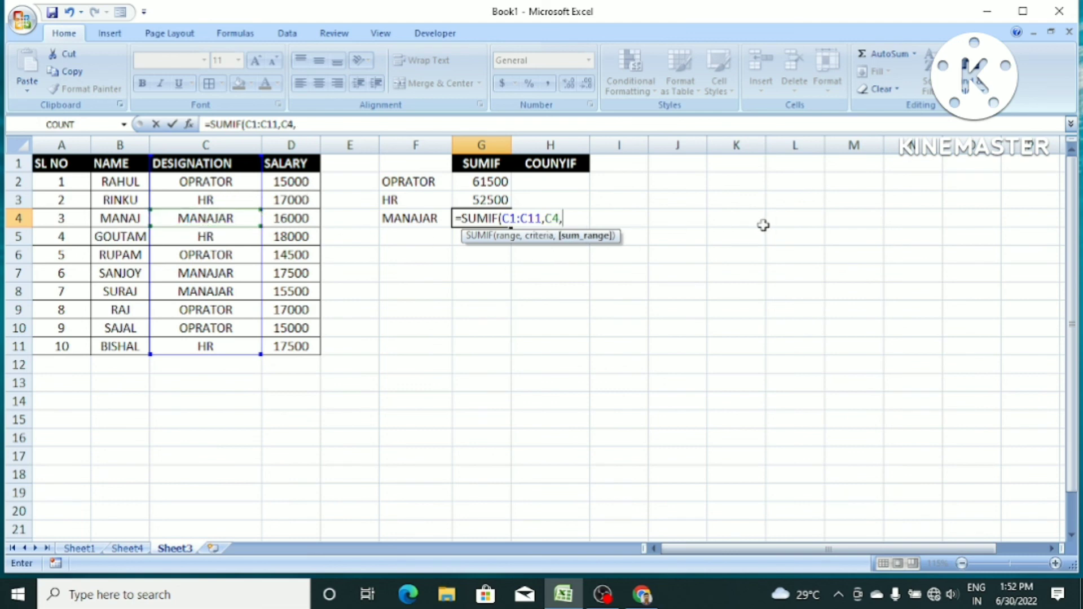
drag(291, 164, 290, 346)
text())
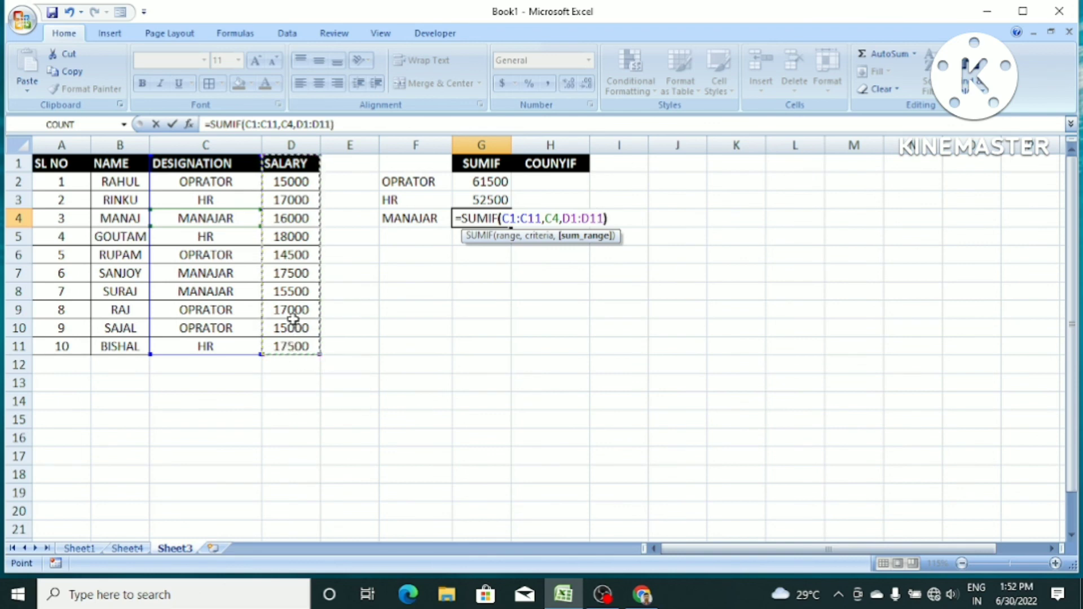
key(Return)
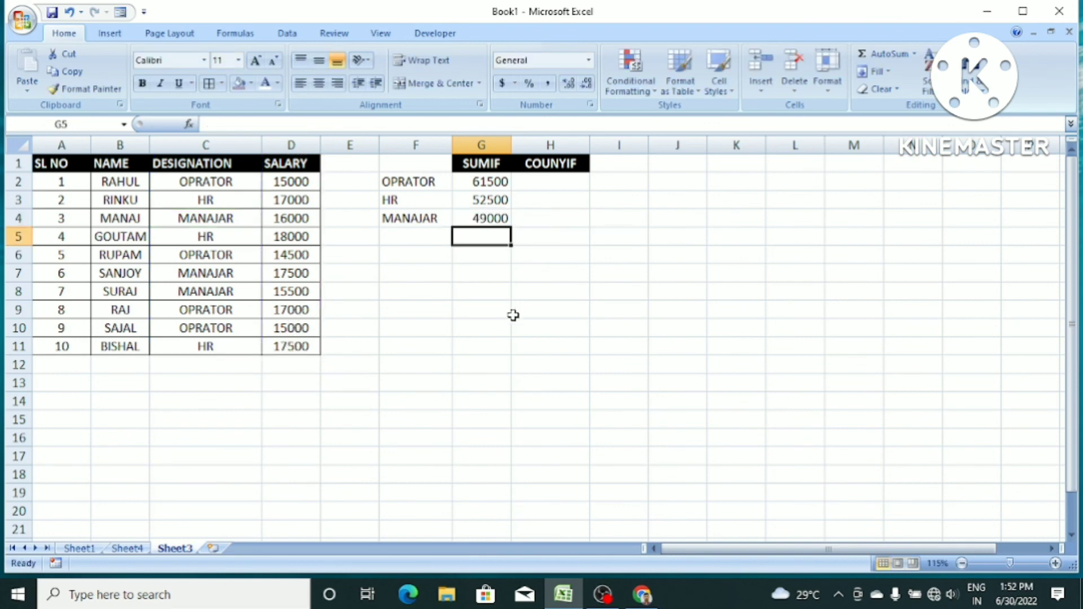
- Enter =COUNTIF(C1:C11,C2) in H2 to count the OPRATOR employees
scroll(512, 288, down, 2)
scroll(536, 300, up, 2)
click(541, 181)
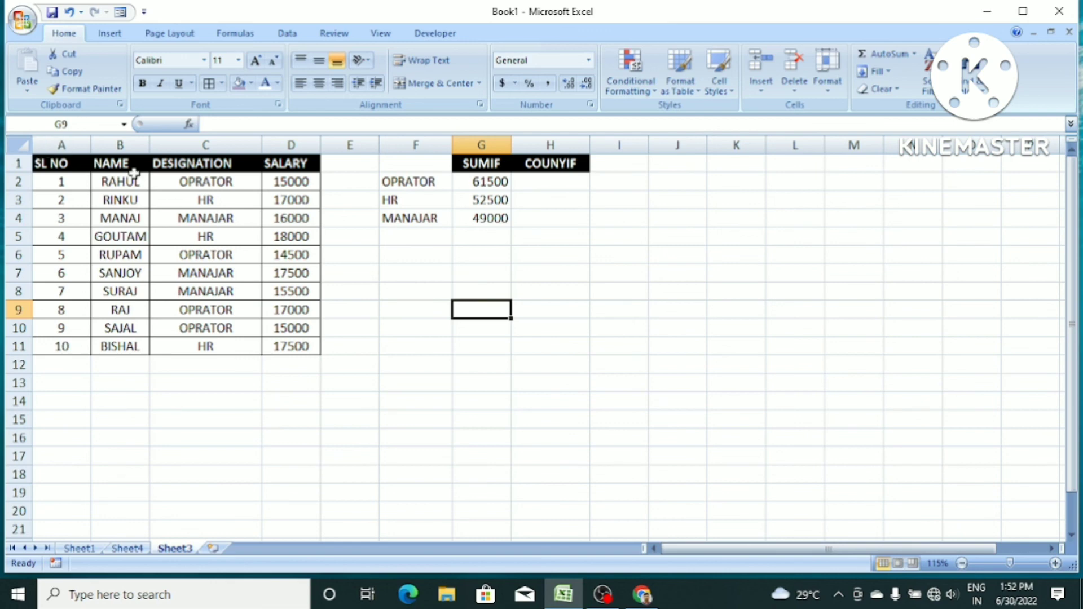
click(553, 184)
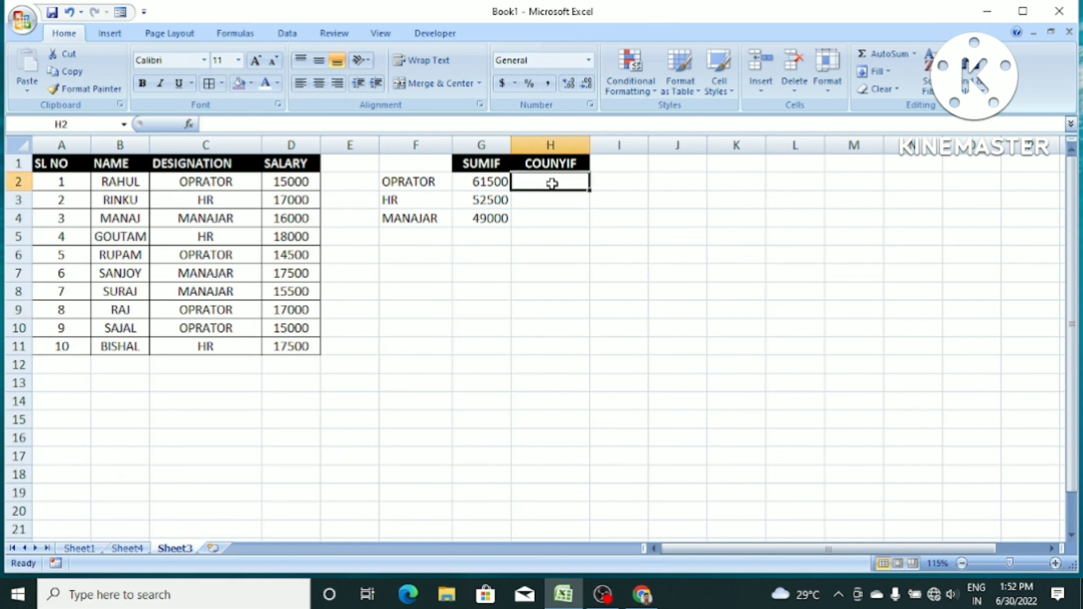
text(=COUN)
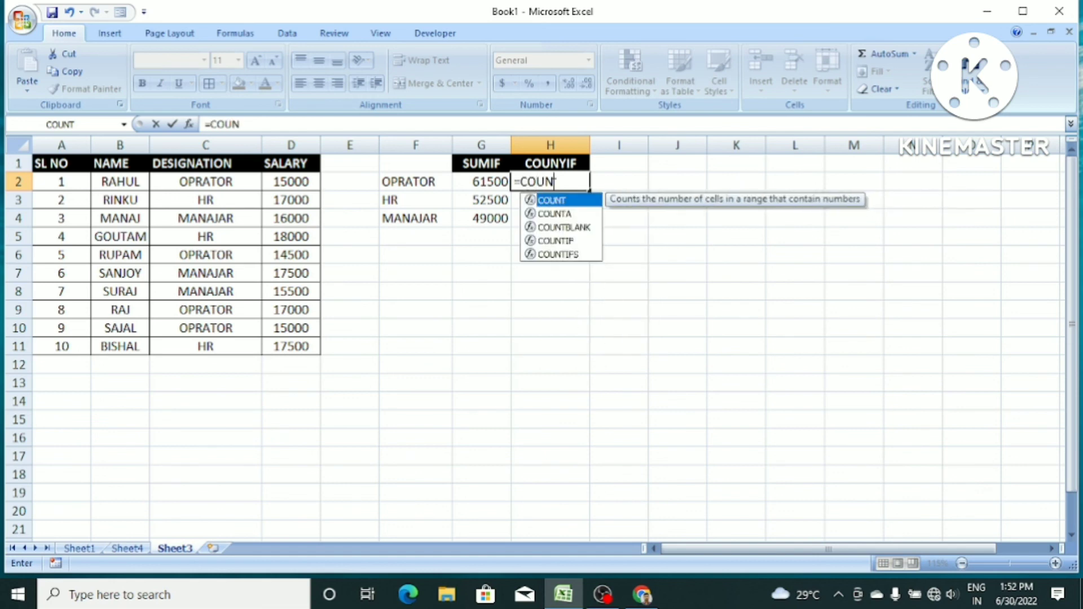
text(TIF)
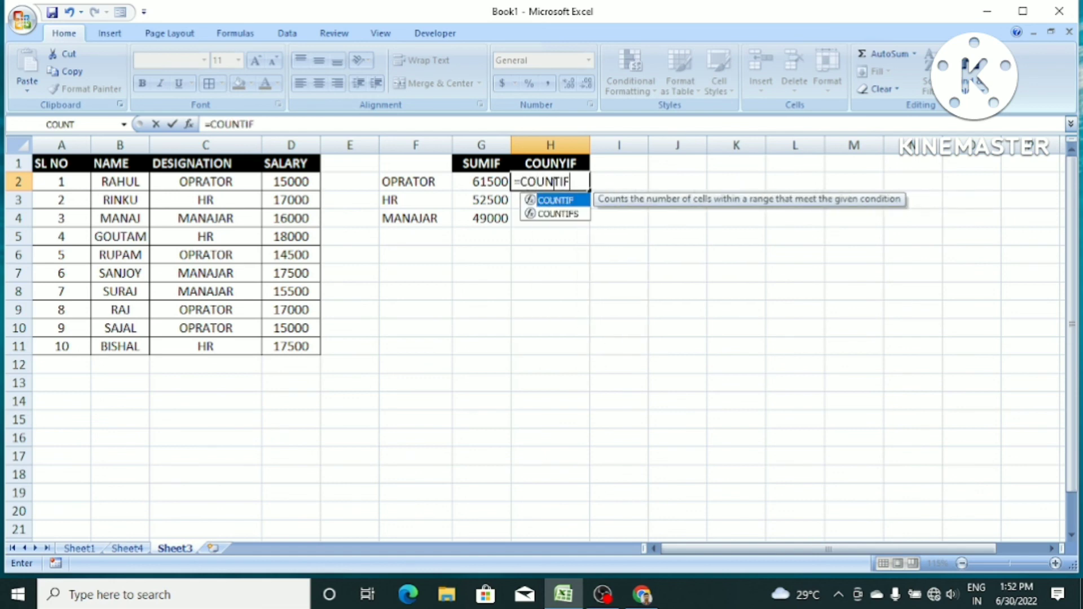
text(()
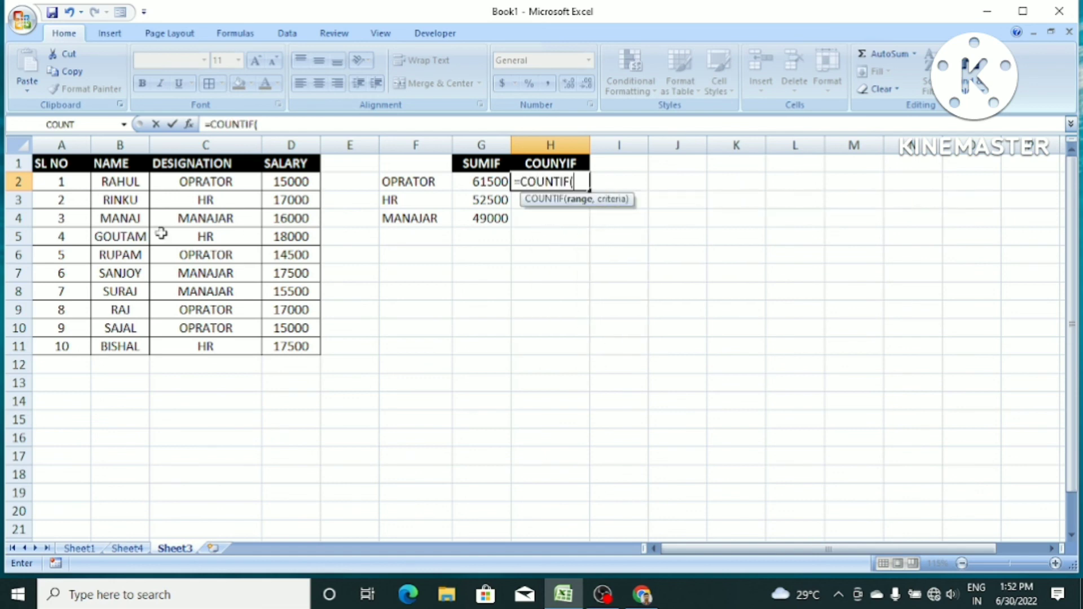
drag(224, 164, 229, 343)
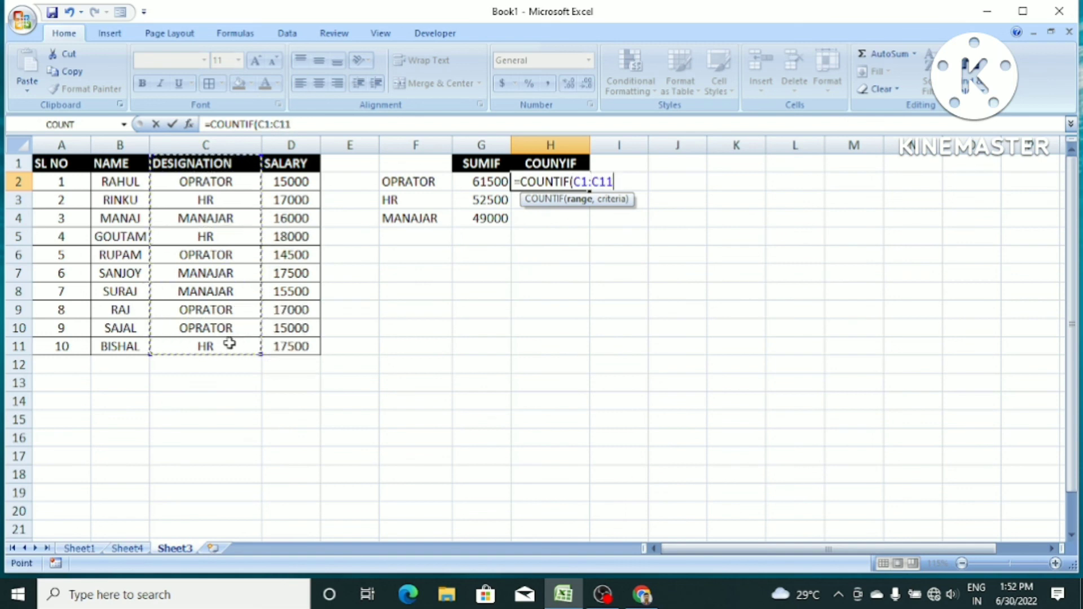
text(,)
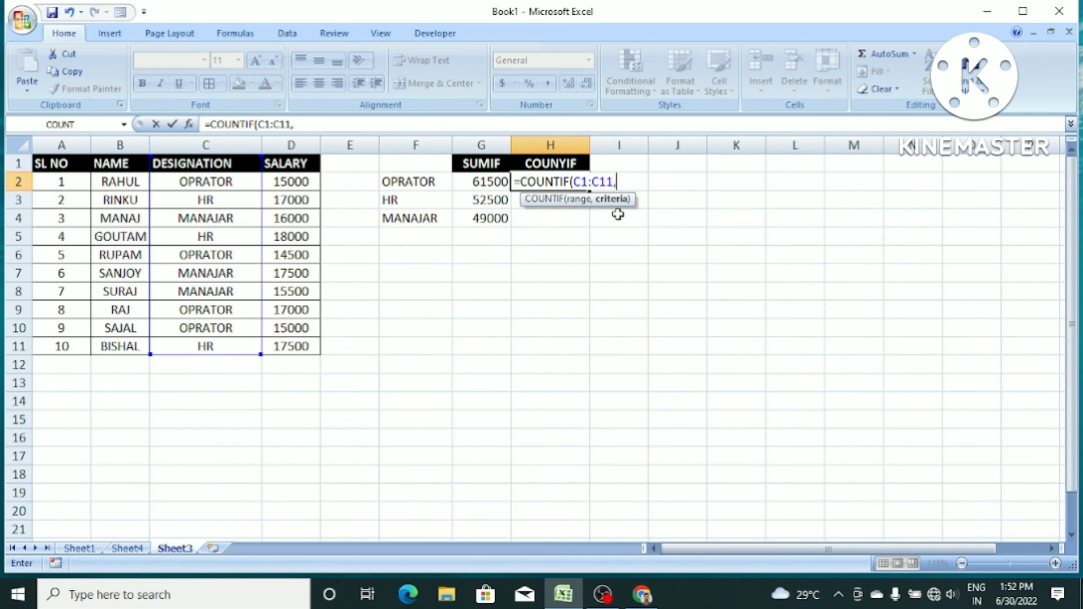
click(225, 181)
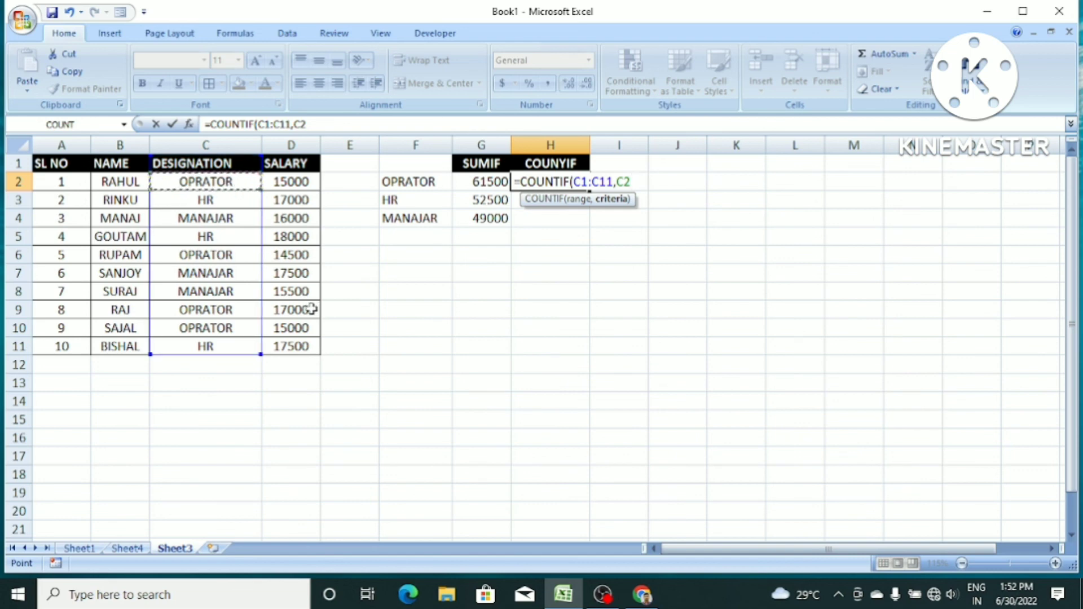
text())
key(Return)
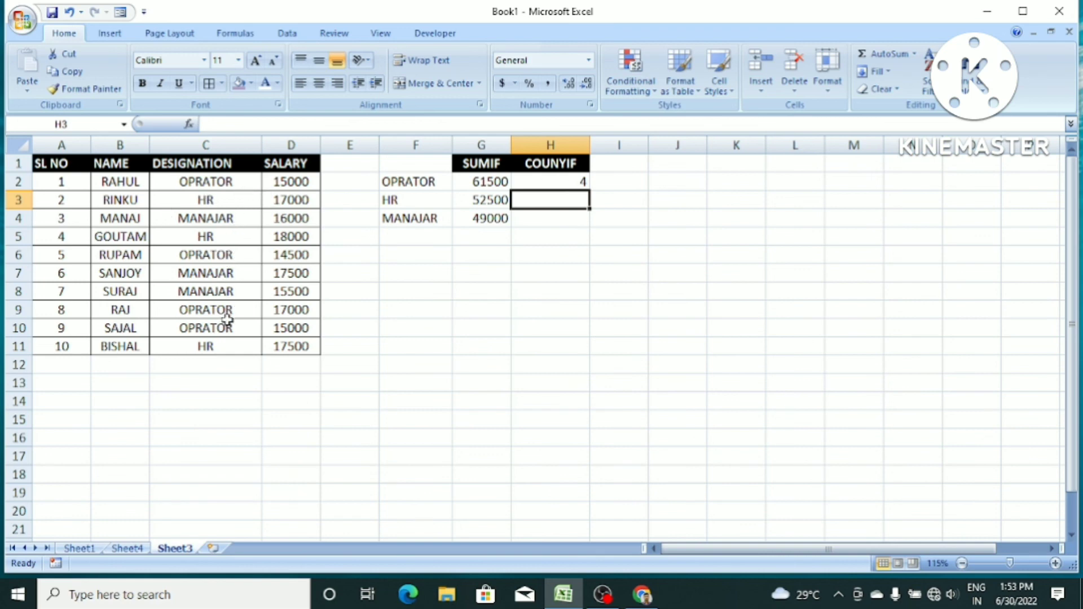
- Enter =COUNTIF(C1:C11,C3) in H3 to count the HR employees, and check it against the HR cells in the DESIGNATION column
click(652, 276)
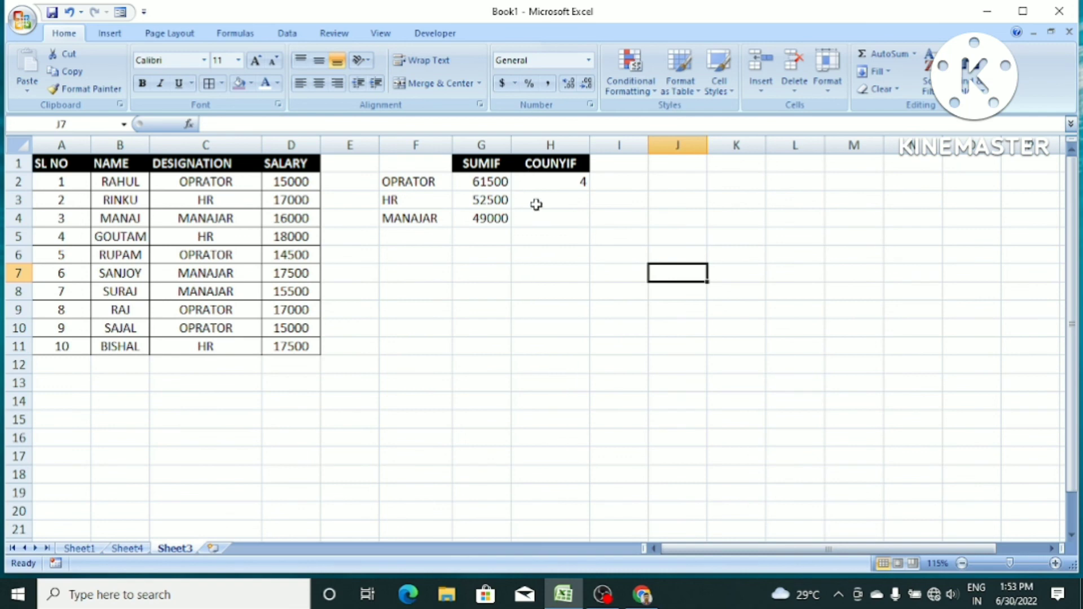
click(533, 201)
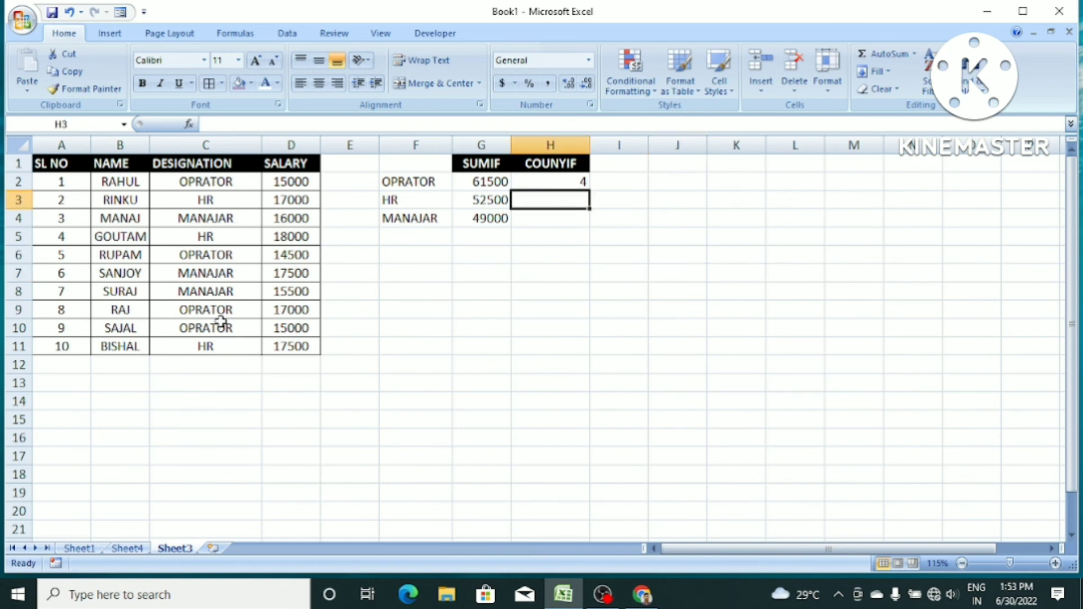
text(=)
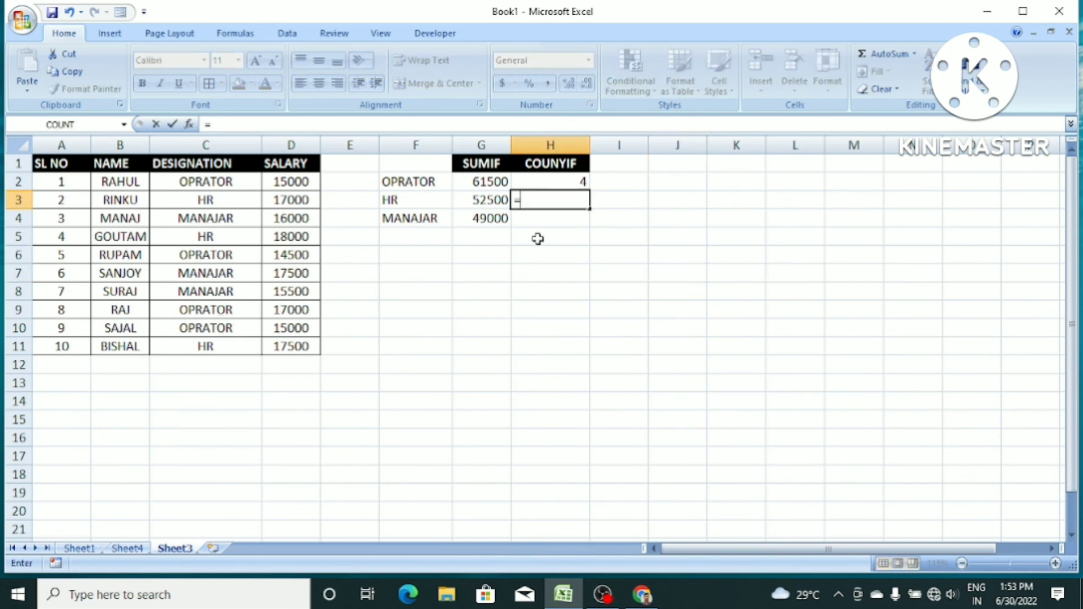
text(C)
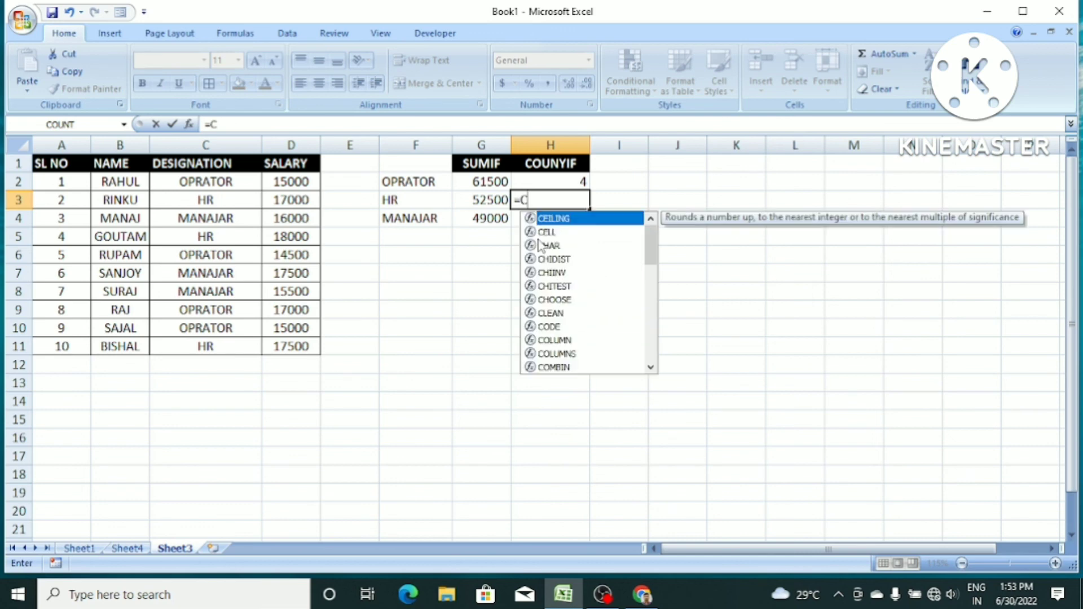
text(OUNTI)
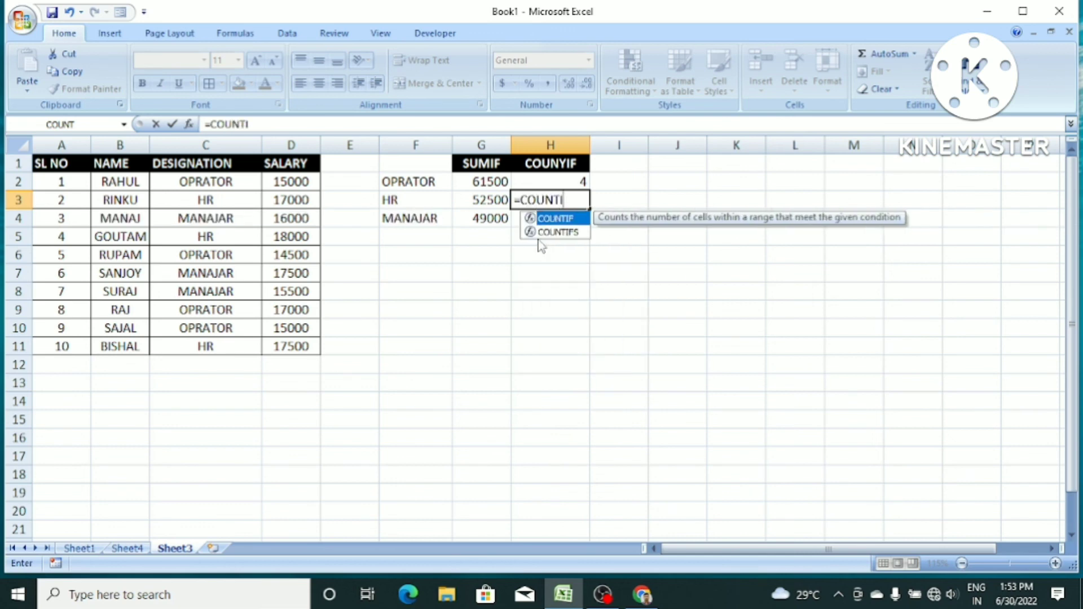
text(F()
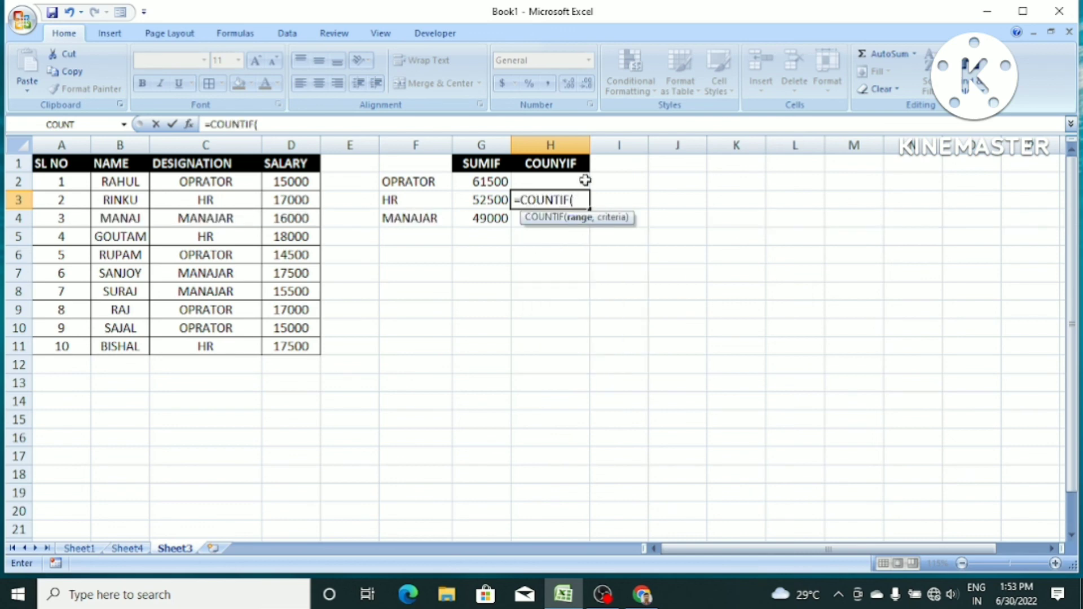
drag(221, 164, 220, 345)
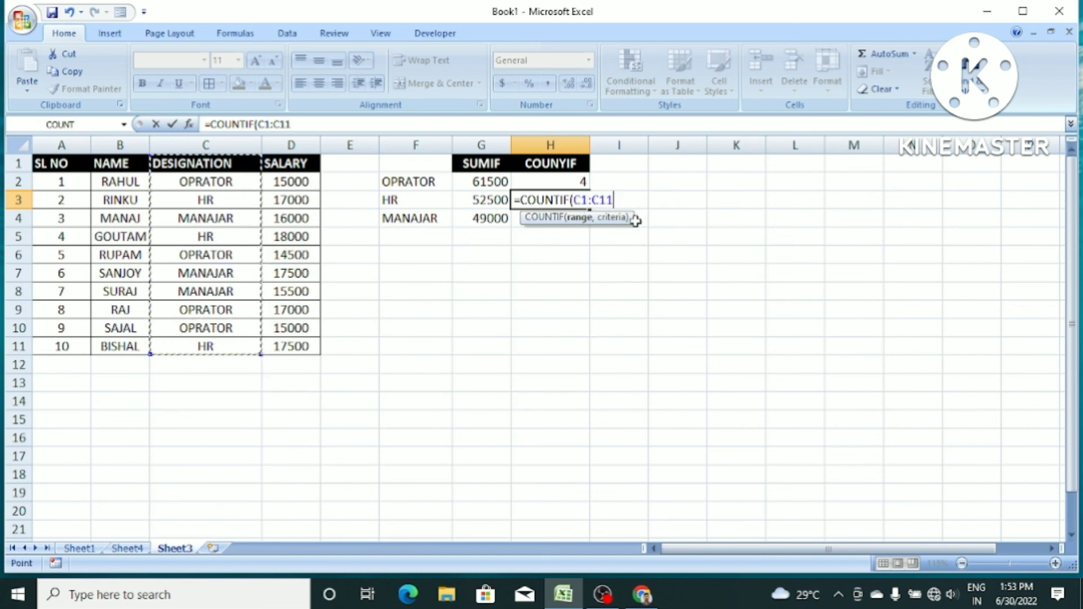
text(,)
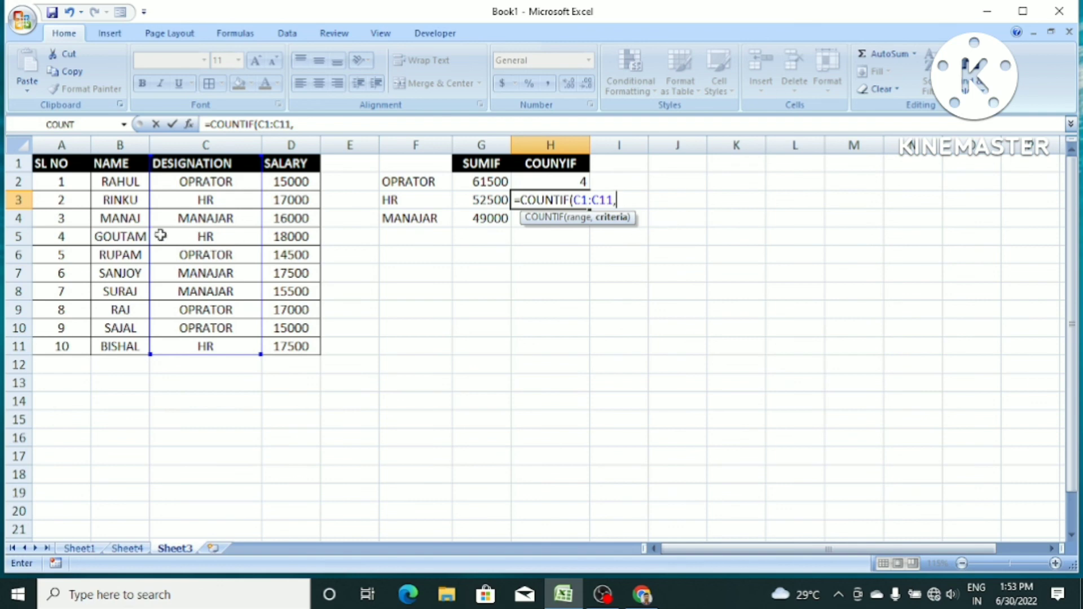
click(204, 209)
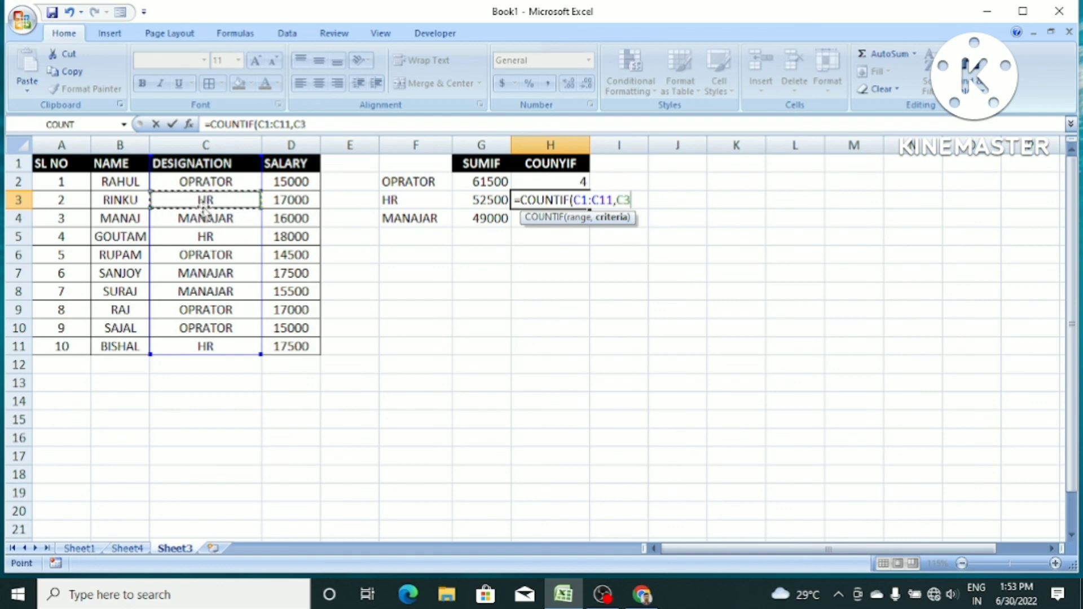
key(Return)
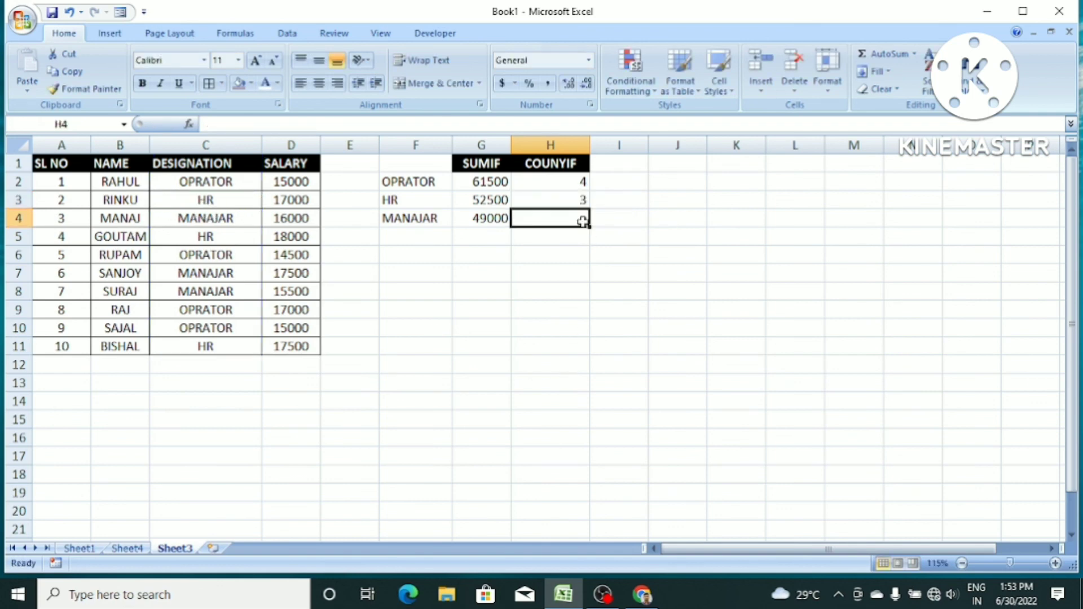
click(245, 203)
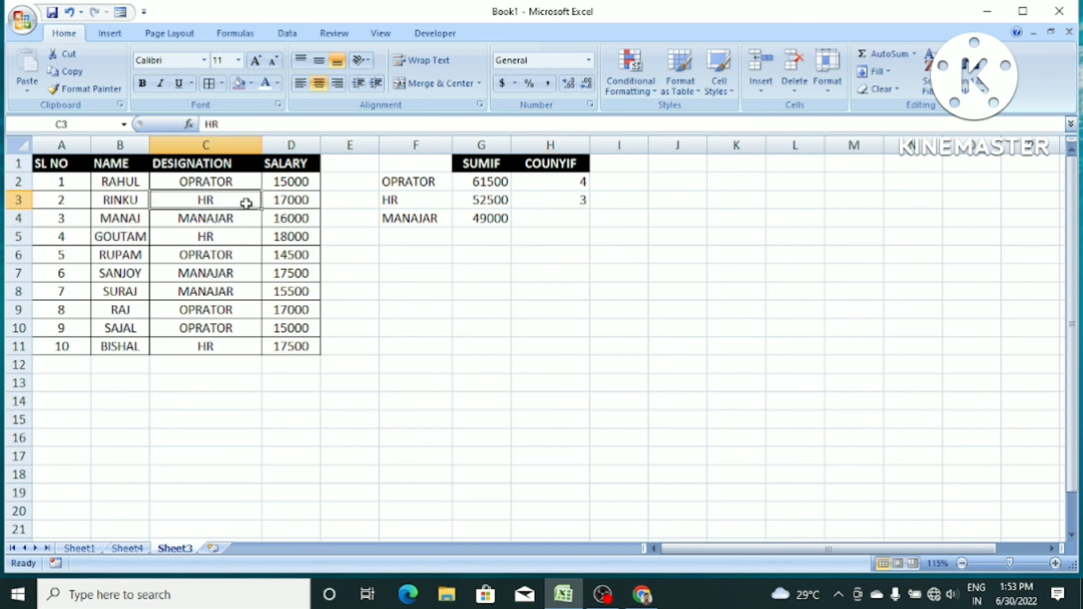
click(239, 236)
click(231, 345)
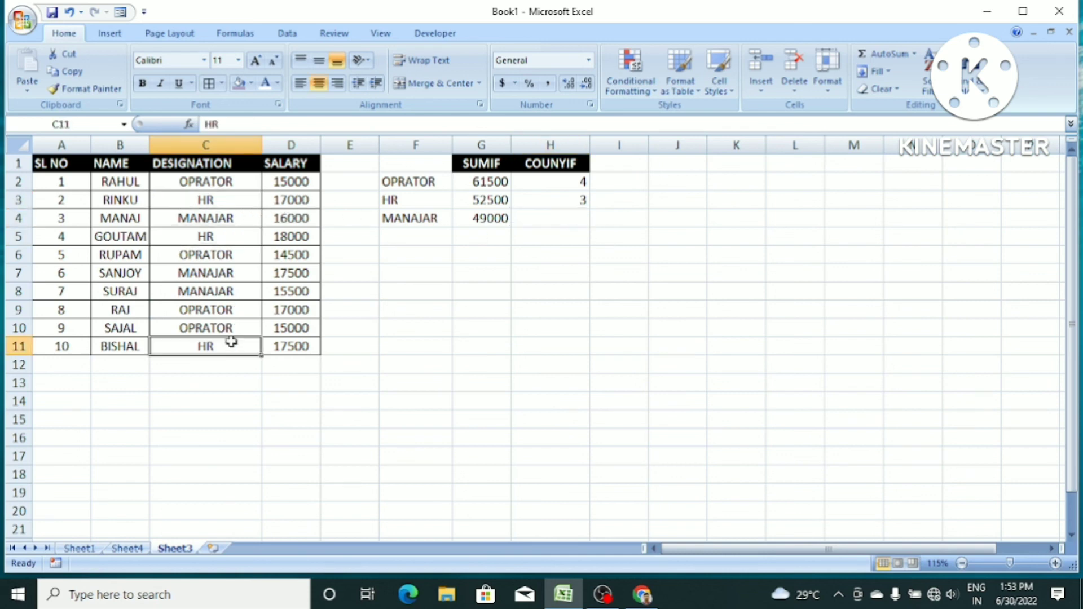
- Enter =COUNTIF(C1:C11,C4) in H4 to count the MANAJAR employees
click(561, 217)
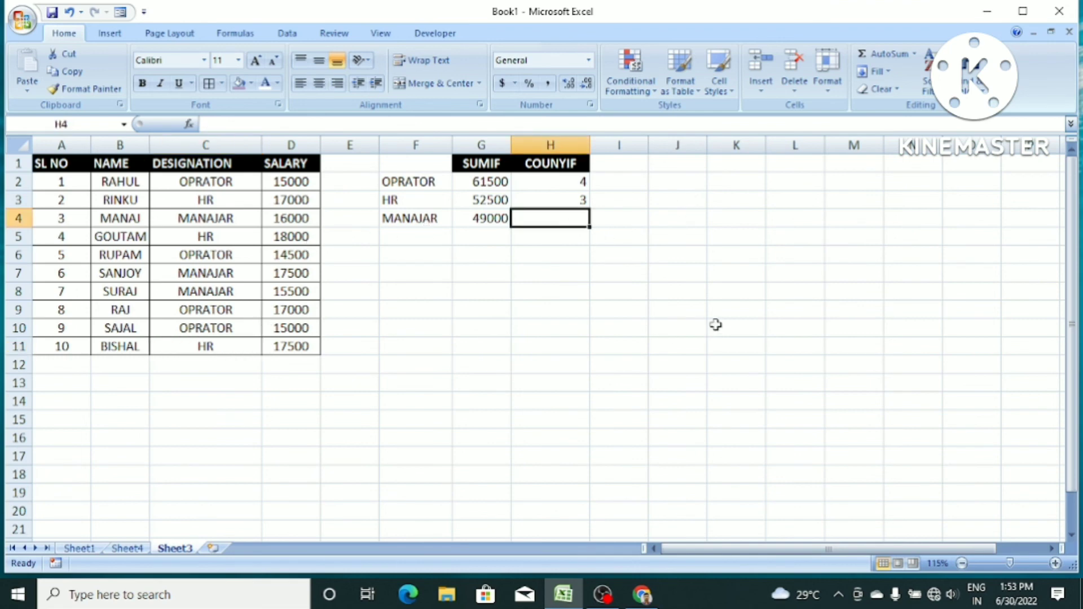
text(=COUN)
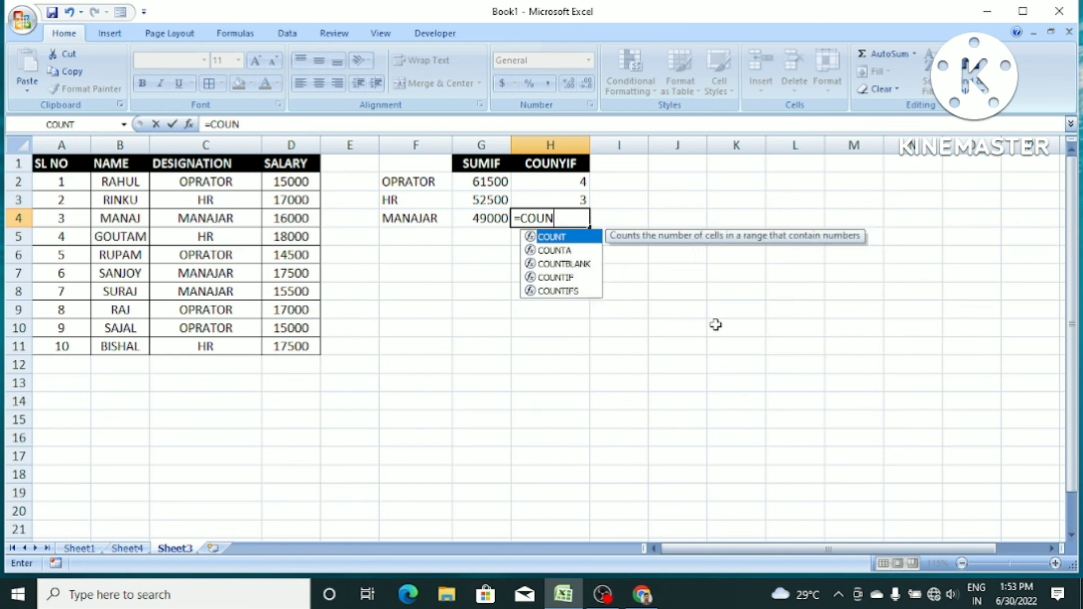
text(TIF)
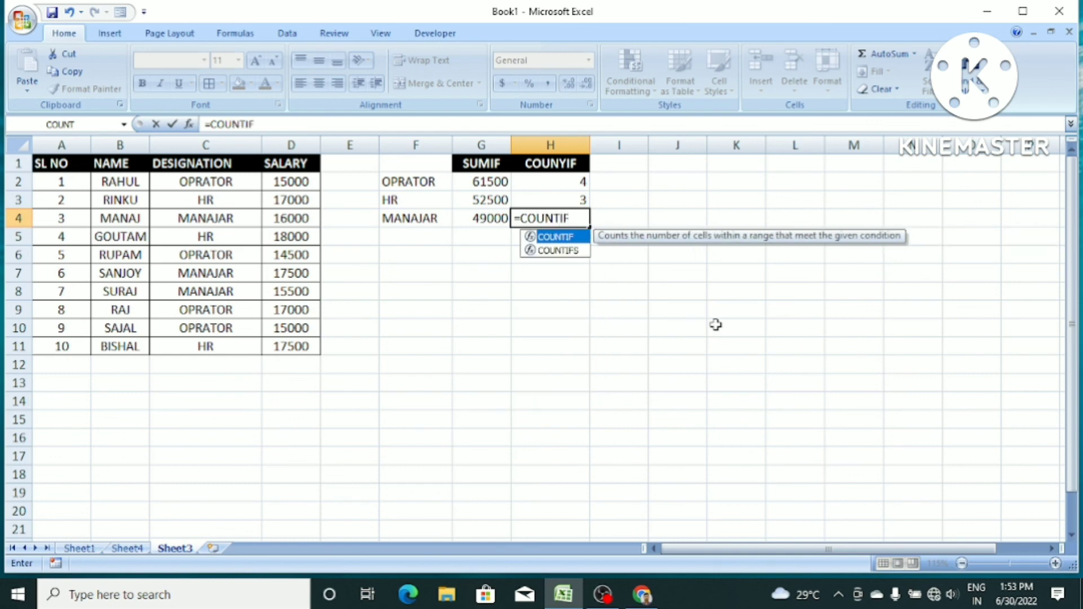
text(()
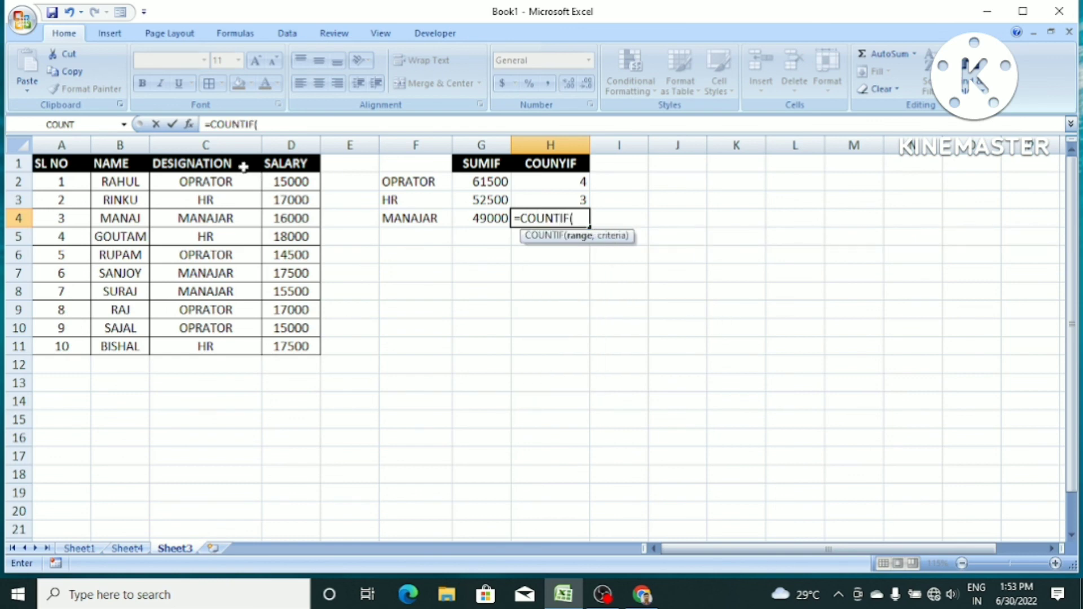
drag(243, 167, 223, 340)
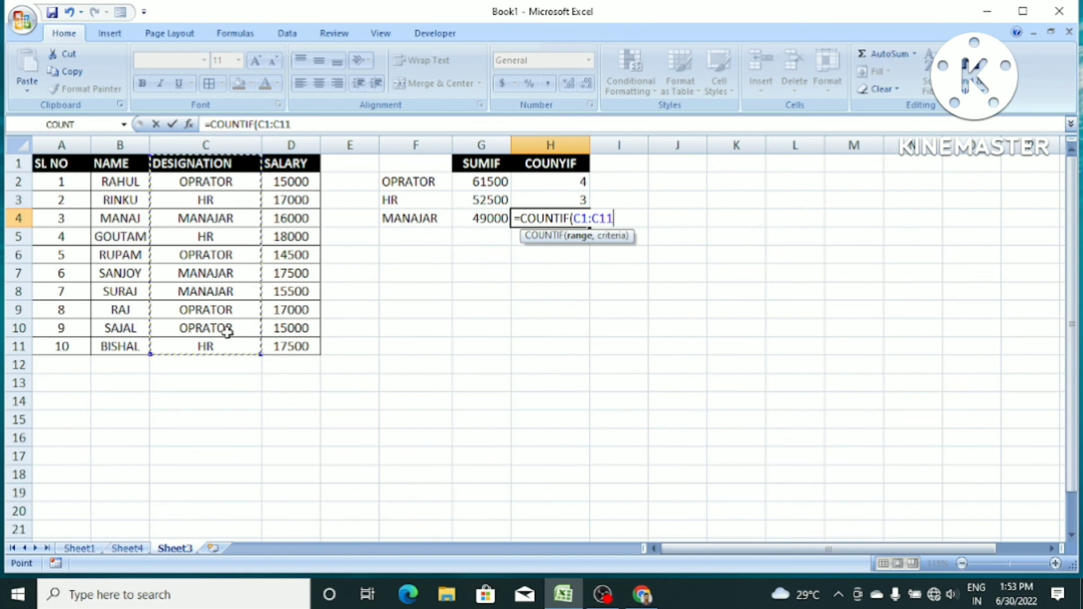
text(,)
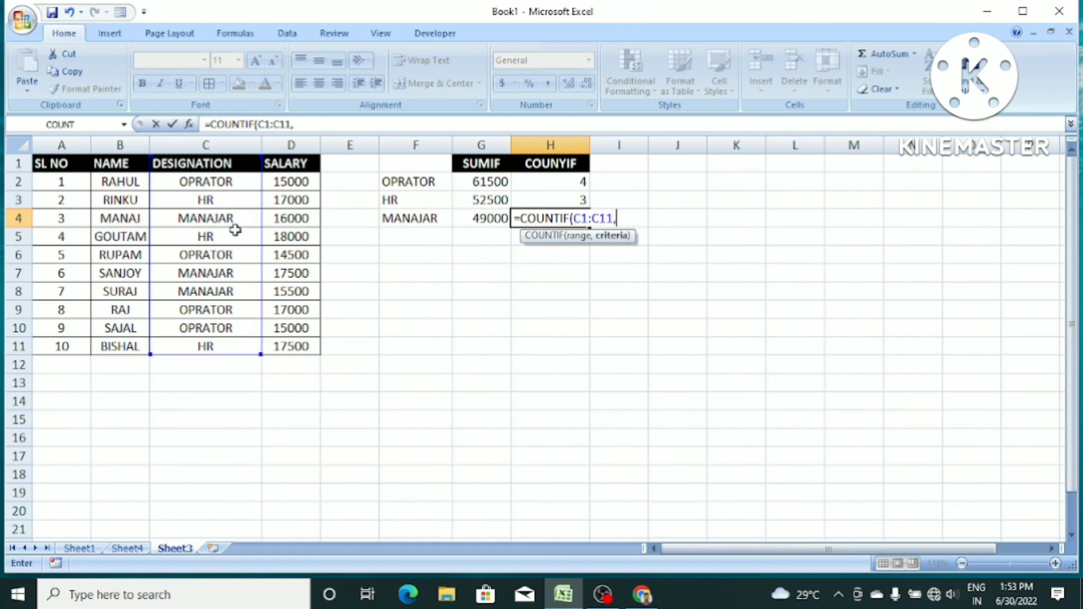
click(224, 218)
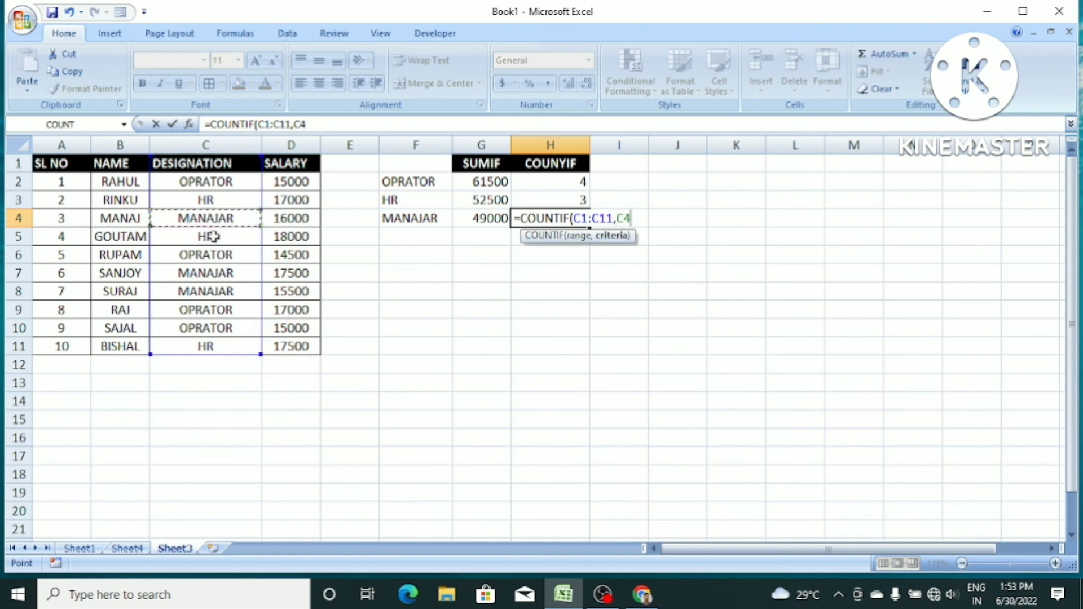
text())
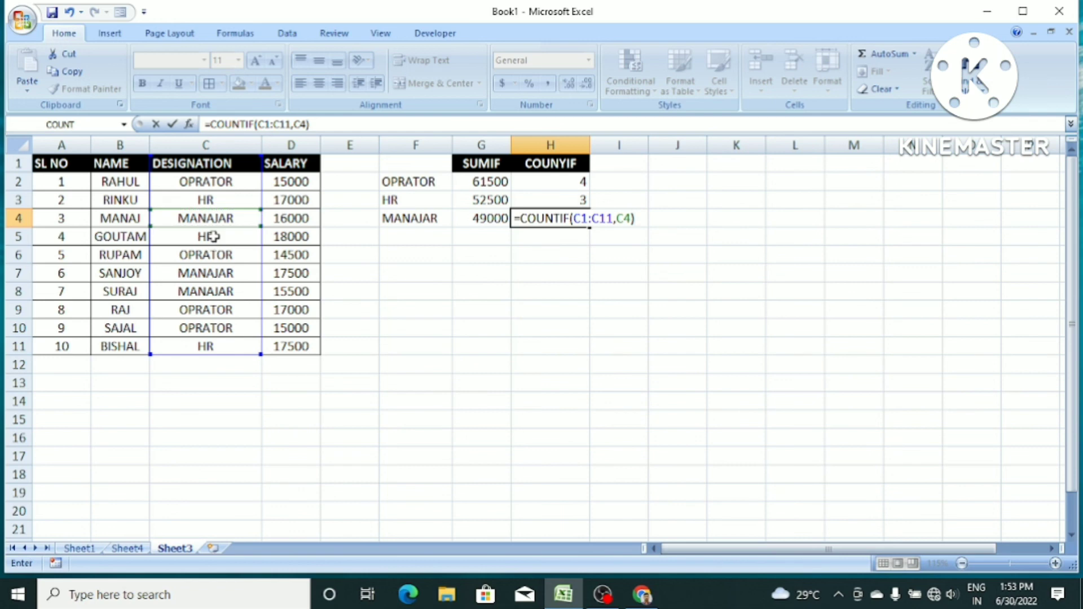
key(Return)
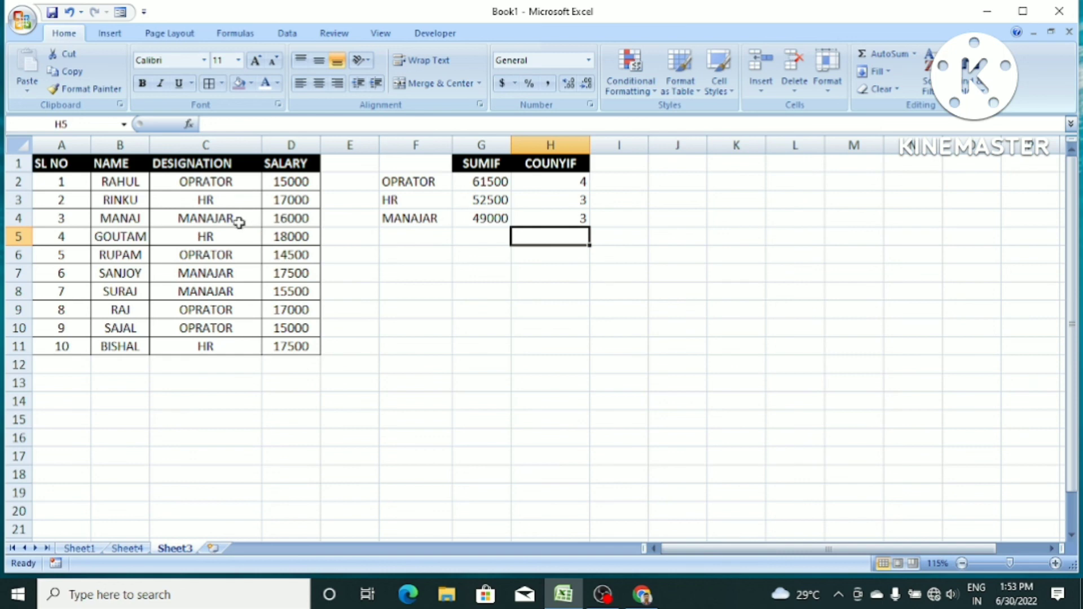
click(626, 305)
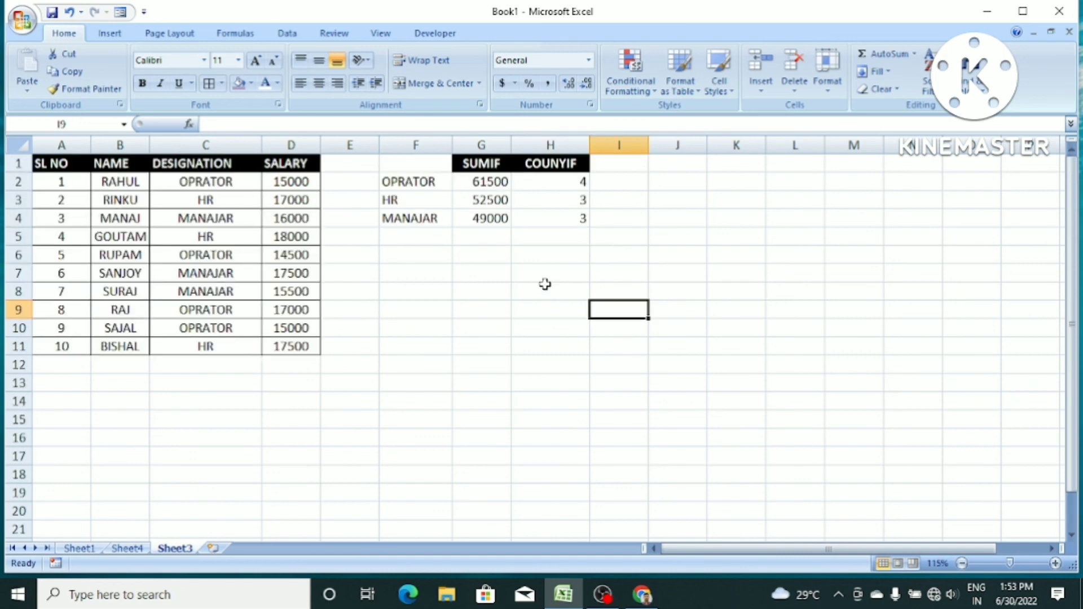